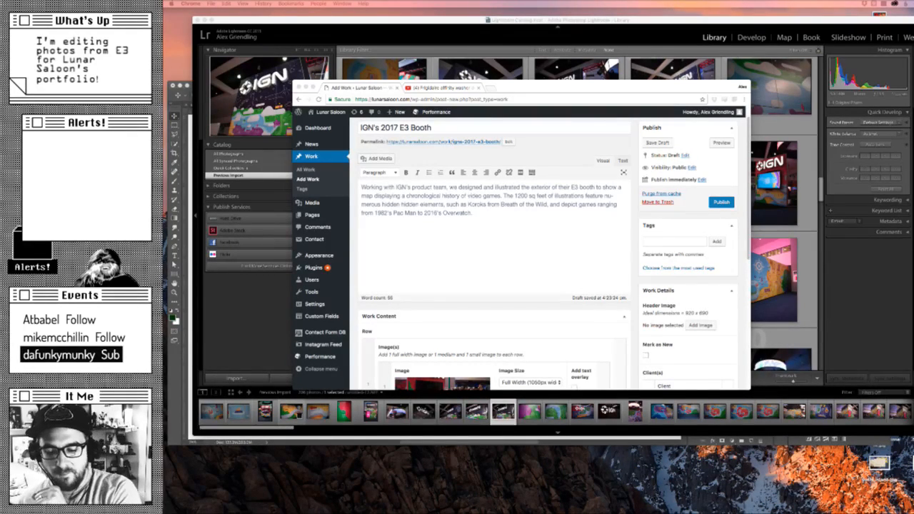
# - Move the Lightroom window aside and bring Photoshop to the front
pyautogui.click(492, 237)
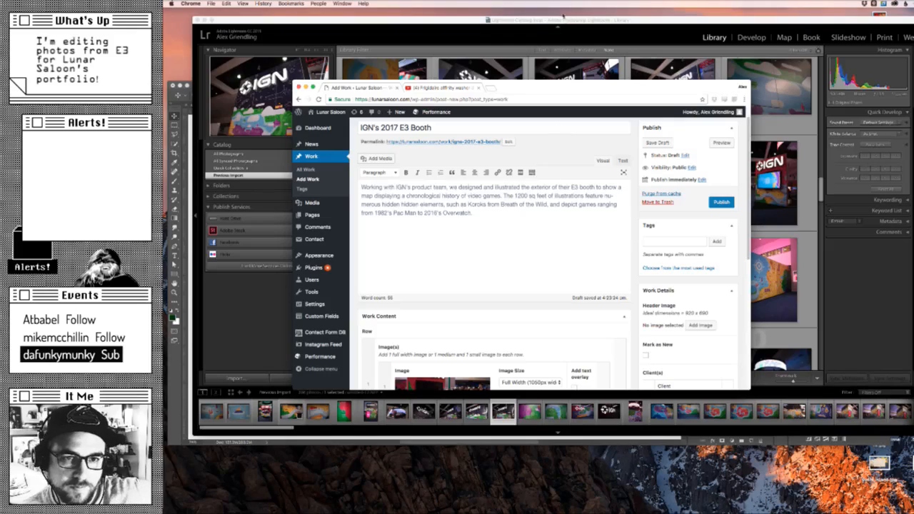
pyautogui.moveTo(566, 21); pyautogui.dragTo(656, 44)
pyautogui.click(262, 188)
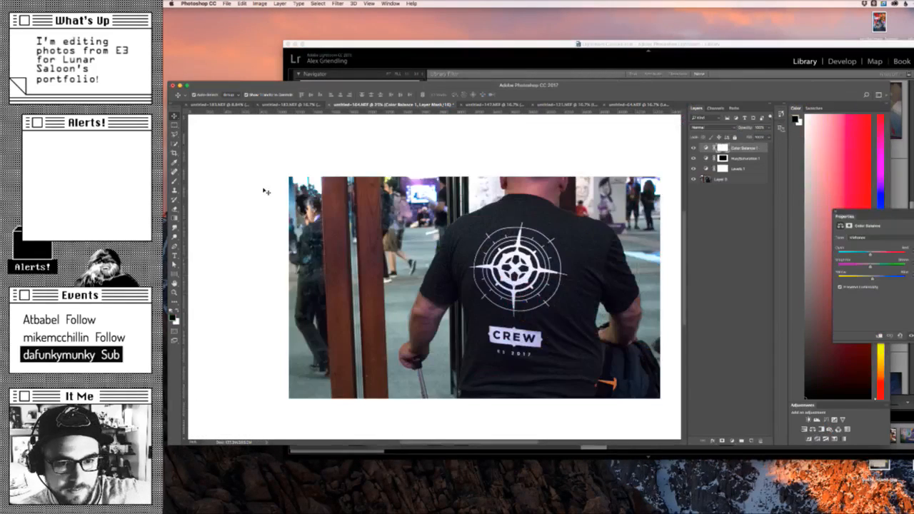
# - Reposition the Photoshop window near the top of the screen and enlarge it to fill the available screen space
pyautogui.moveTo(654, 86); pyautogui.dragTo(668, 33)
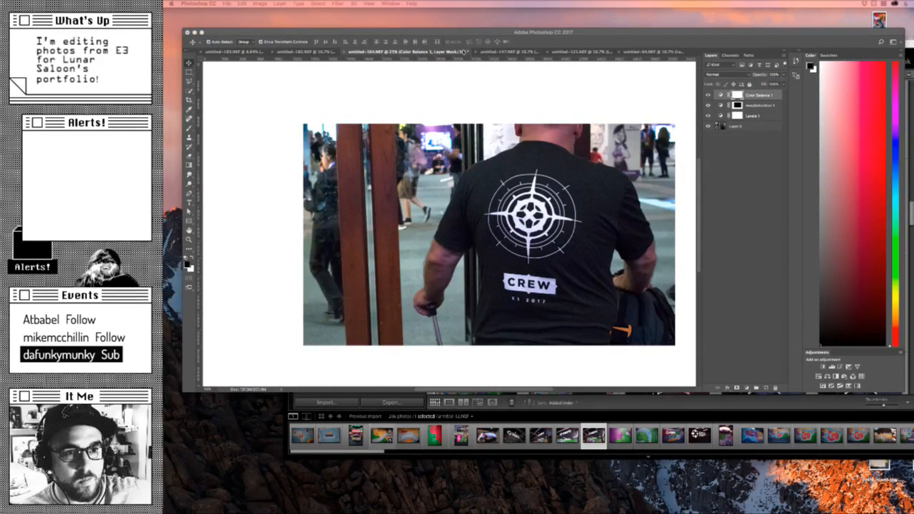
pyautogui.click(460, 33)
pyautogui.moveTo(434, 33); pyautogui.dragTo(415, 12)
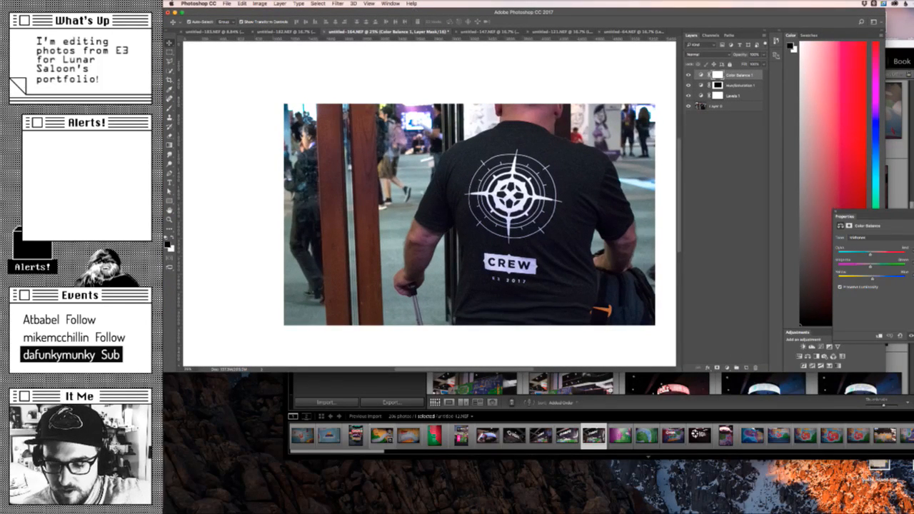
pyautogui.click(763, 338)
pyautogui.moveTo(888, 374); pyautogui.dragTo(889, 513)
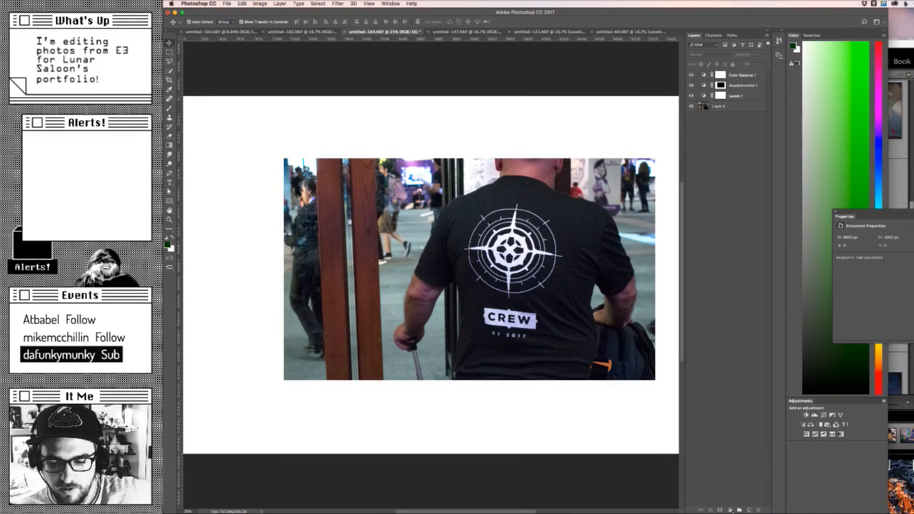
pyautogui.click(899, 501)
pyautogui.moveTo(888, 512); pyautogui.dragTo(910, 513)
pyautogui.moveTo(660, 13); pyautogui.dragTo(686, 20)
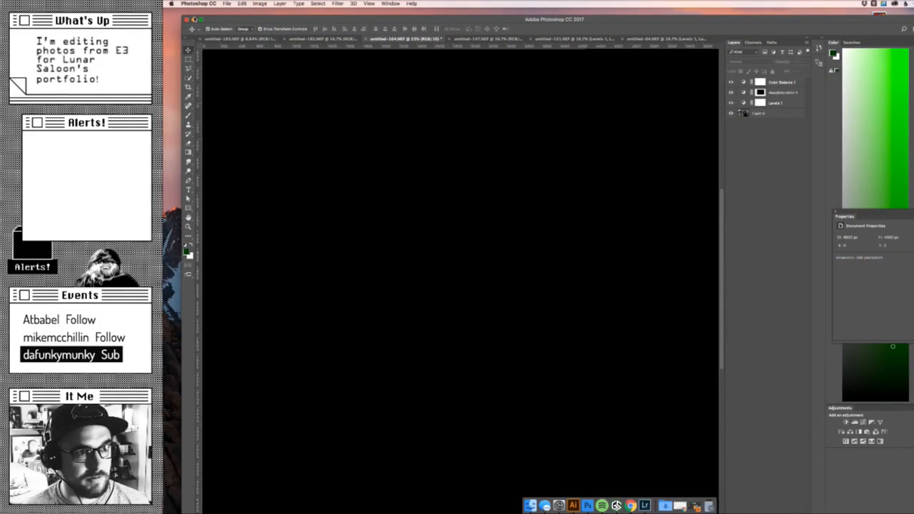
# - Merge the floating group of open photos into the main Photoshop window as document tabs
pyautogui.click(193, 20)
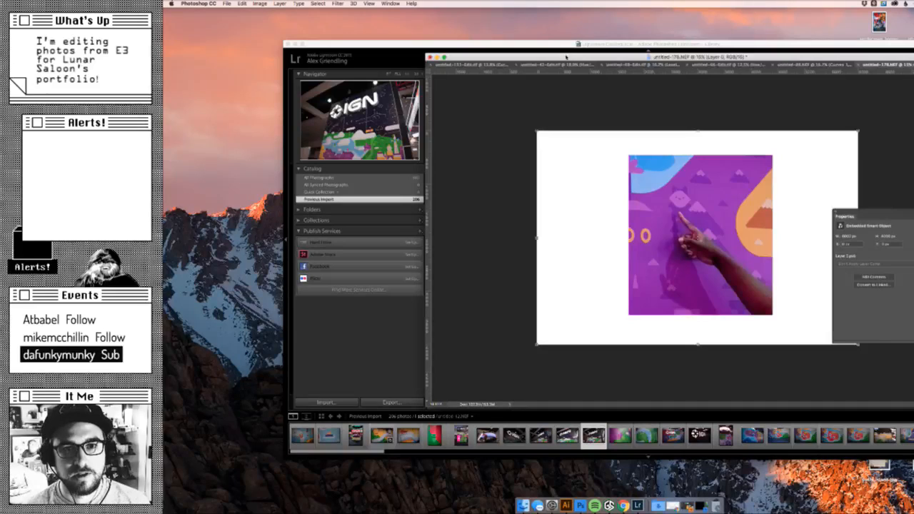
pyautogui.moveTo(563, 59); pyautogui.dragTo(678, 87)
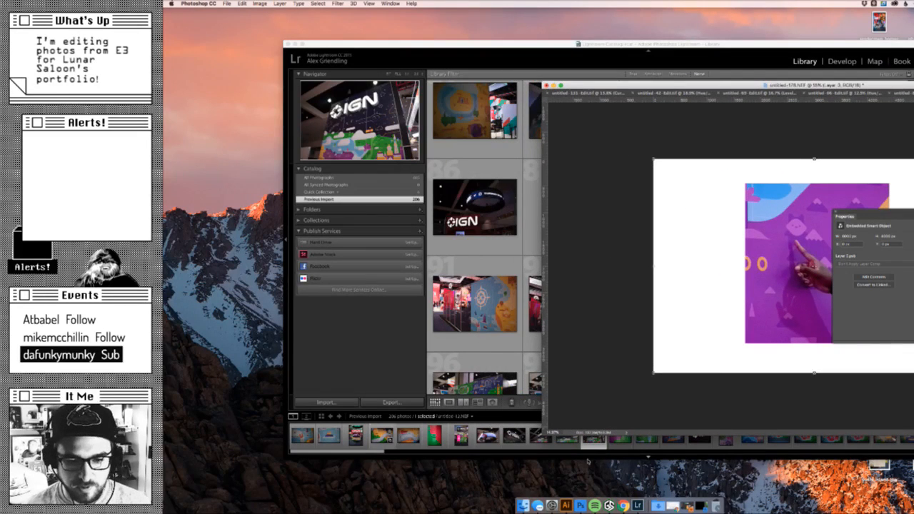
pyautogui.click(584, 502)
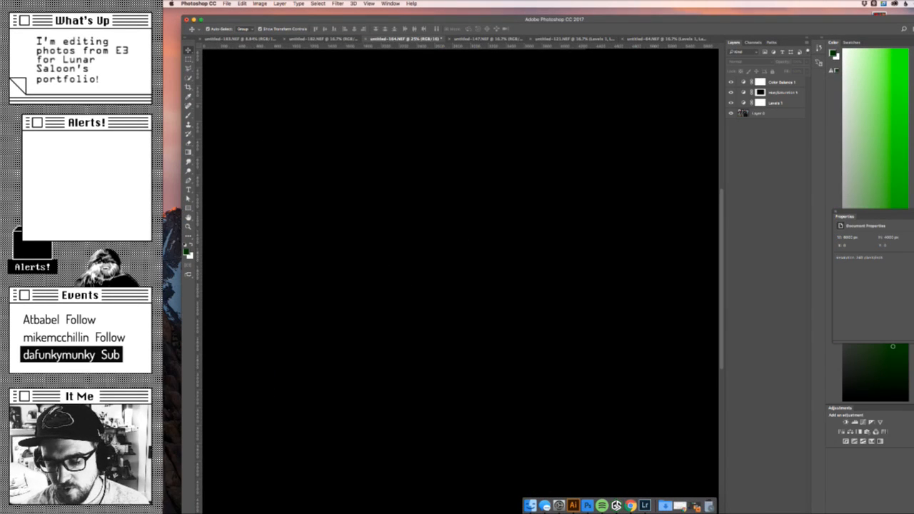
pyautogui.press('super+grave')
pyautogui.moveTo(589, 83); pyautogui.dragTo(552, 43)
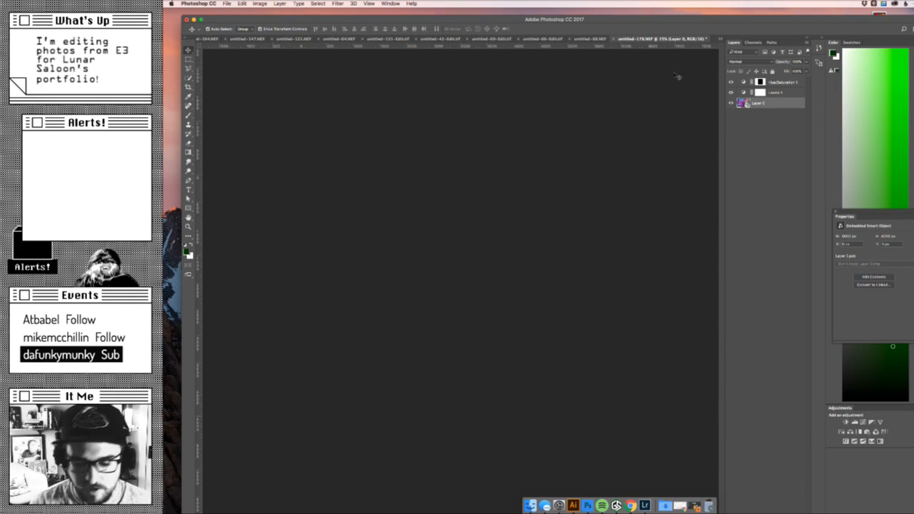
# - Bring the entire untitled-178.NEF photo of the pointing hand into view and examine it with its white border
pyautogui.press('super+minus')
pyautogui.press('super+minus')
pyautogui.press('super+minus')
pyautogui.press('super+minus')
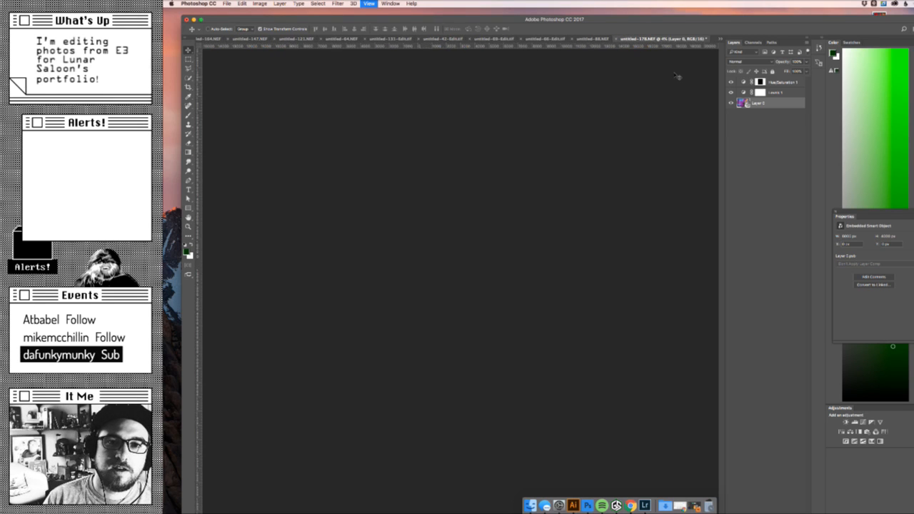
pyautogui.press('super+minus')
pyautogui.press('super+minus')
pyautogui.press('super+minus')
pyautogui.press('super+minus')
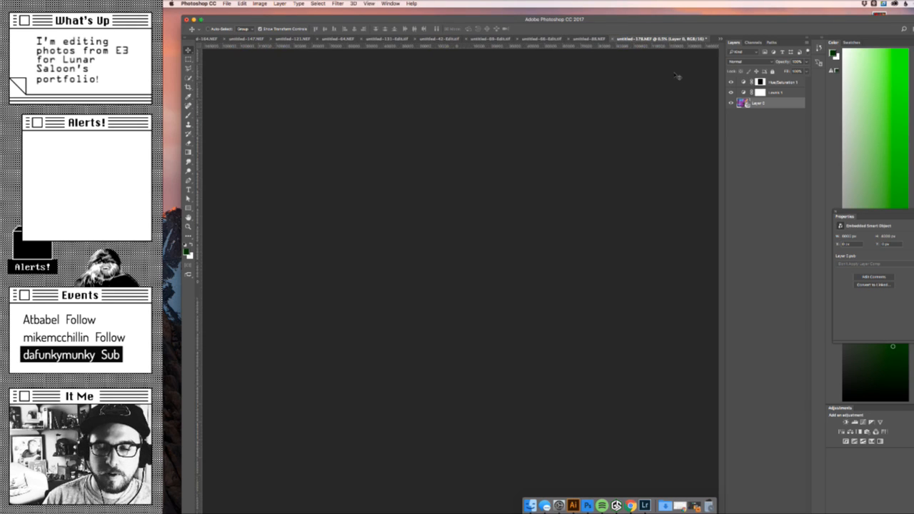
pyautogui.press('super+minus')
pyautogui.press('super+minus')
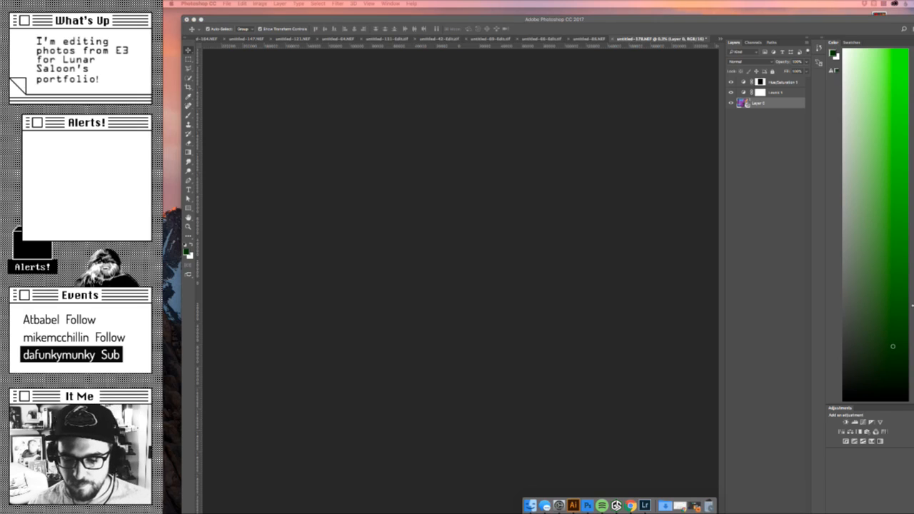
pyautogui.click(654, 405)
pyautogui.press('super+minus')
pyautogui.press('super+minus')
pyautogui.press('super+minus')
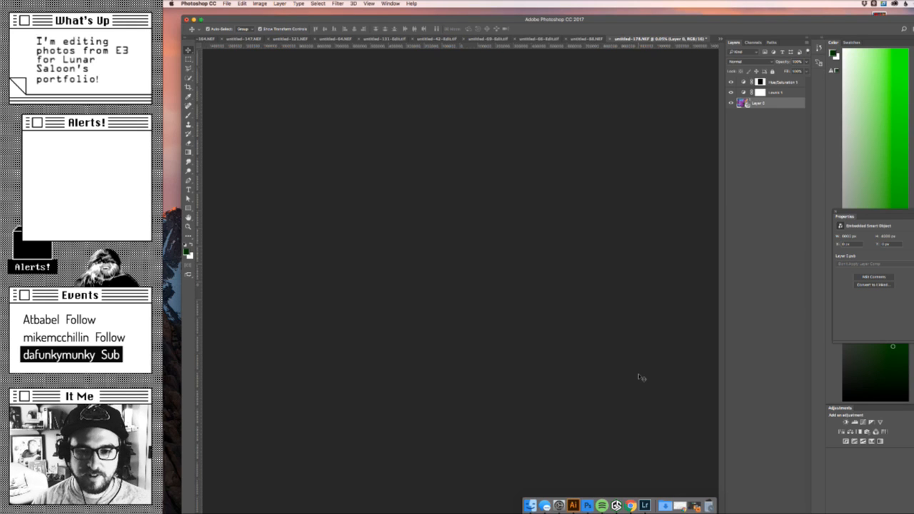
pyautogui.doubleClick(449, 21)
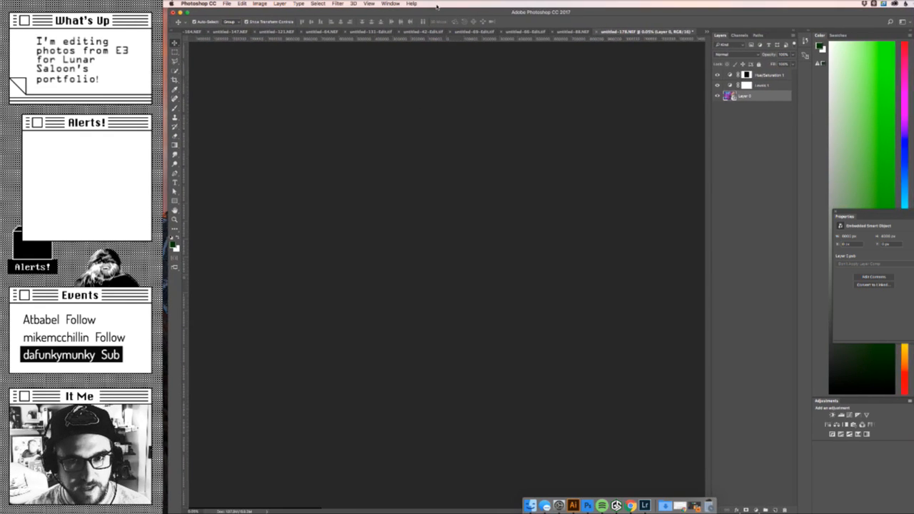
pyautogui.press('z')
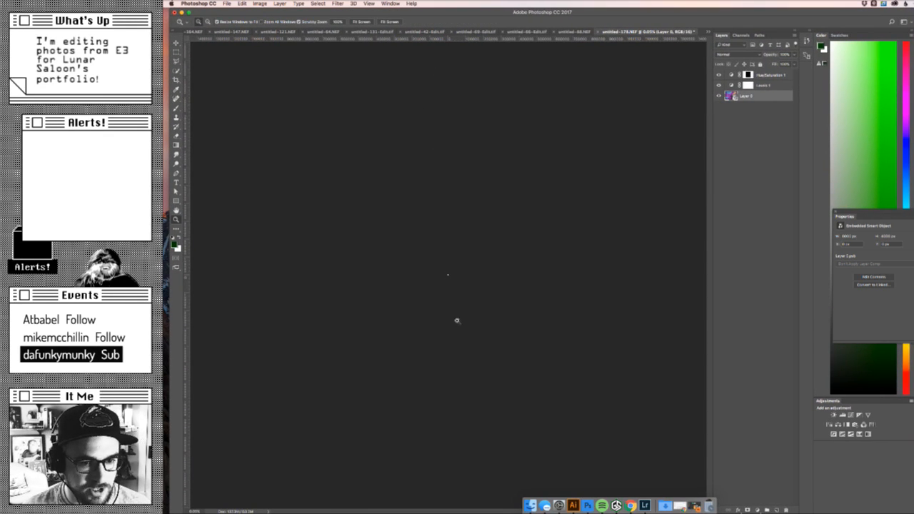
pyautogui.moveTo(440, 273); pyautogui.dragTo(576, 272)
pyautogui.press('super+Tab')
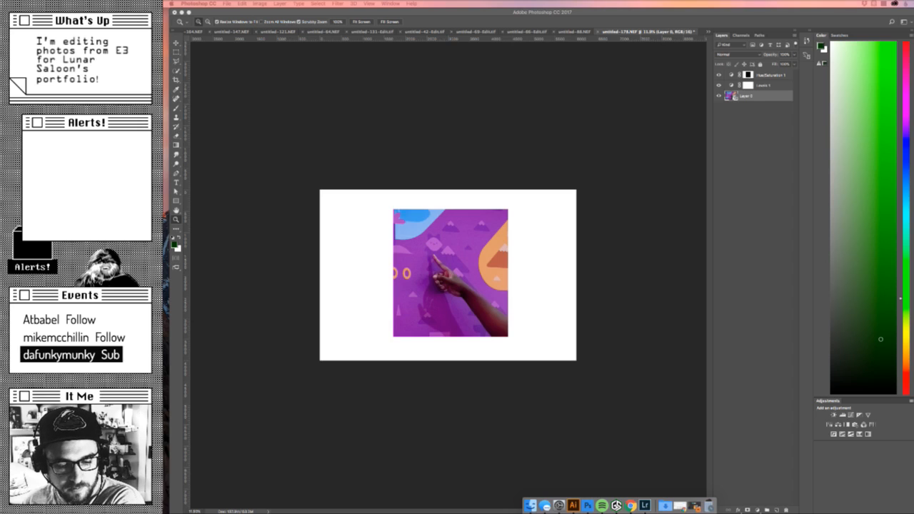
pyautogui.click(616, 302)
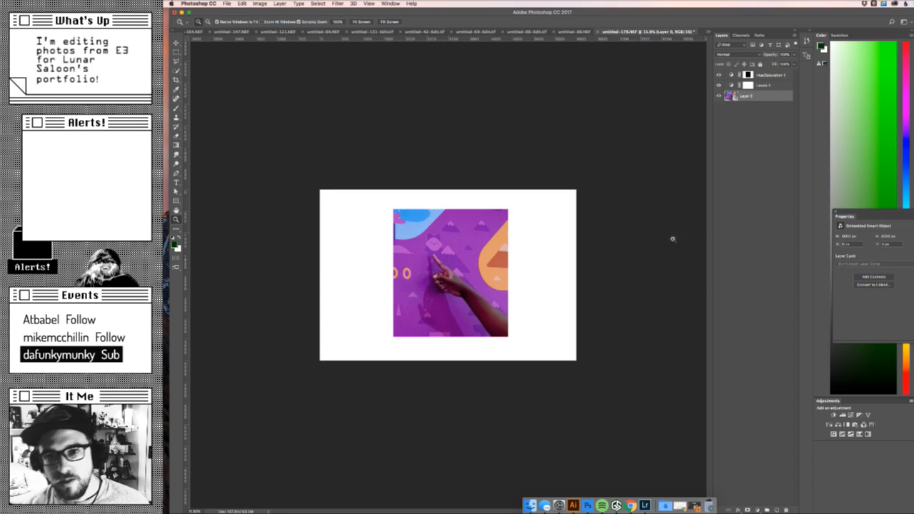
# - Switch to the untitled-88.NEF document and load the top Hue/Saturation layer's mask as a selection
pyautogui.click(573, 33)
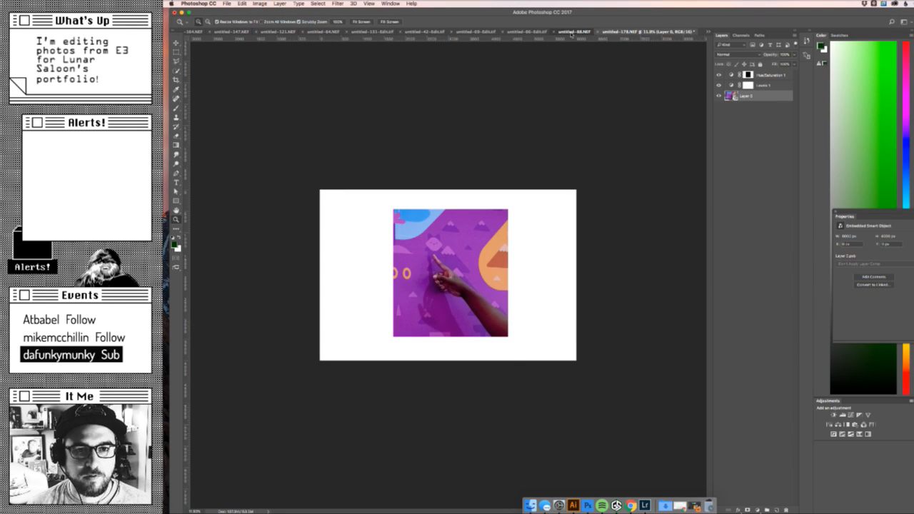
pyautogui.click(748, 75)
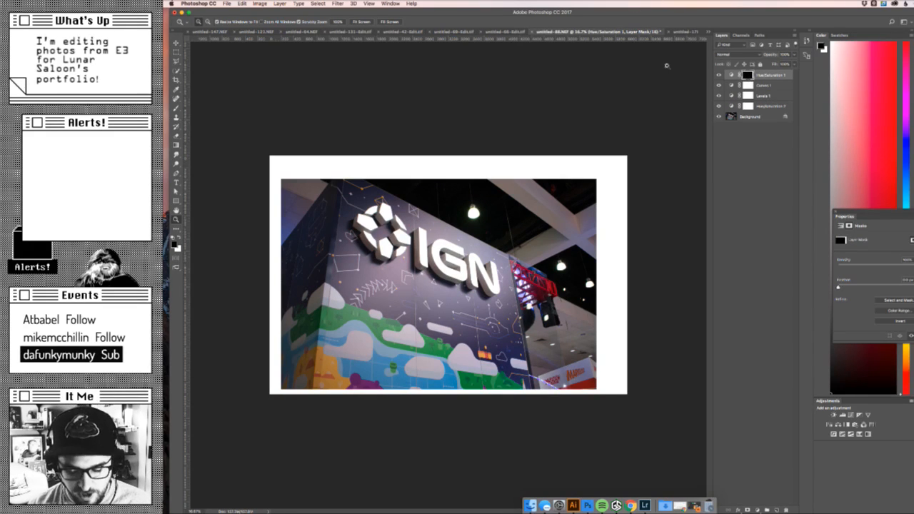
pyautogui.keyDown('super'); pyautogui.click(750, 75); pyautogui.keyUp('super')
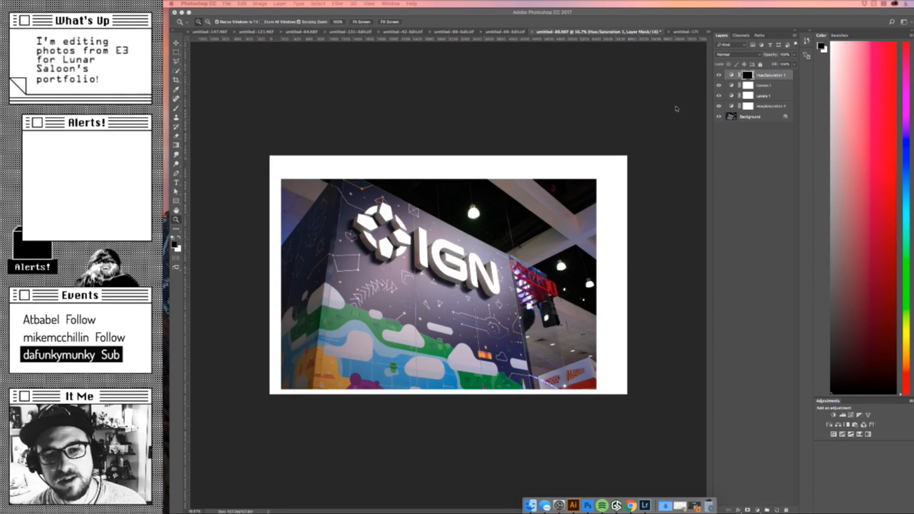
pyautogui.click(748, 75)
pyautogui.keyDown('super'); pyautogui.click(748, 75); pyautogui.keyUp('super')
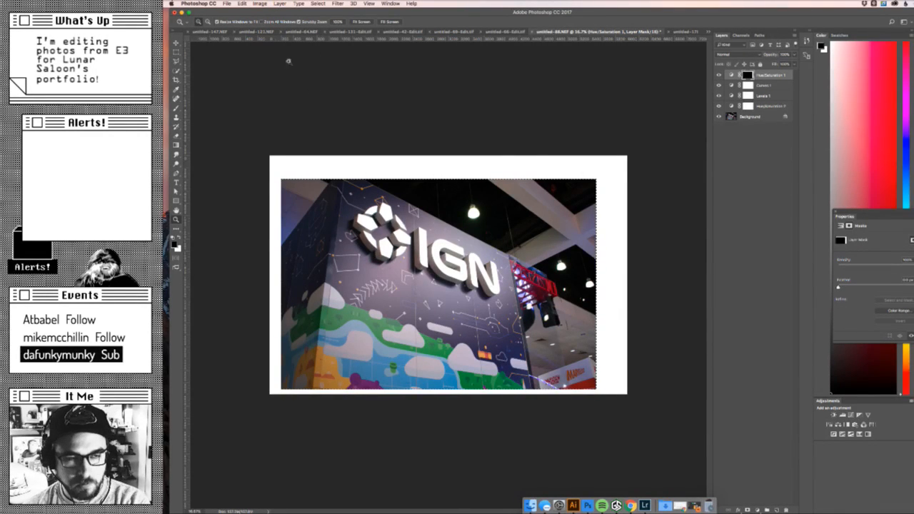
# - Try cropping the IGN booth photo to the mask selection and undo the crop
pyautogui.click(243, 4)
pyautogui.moveTo(260, 4)
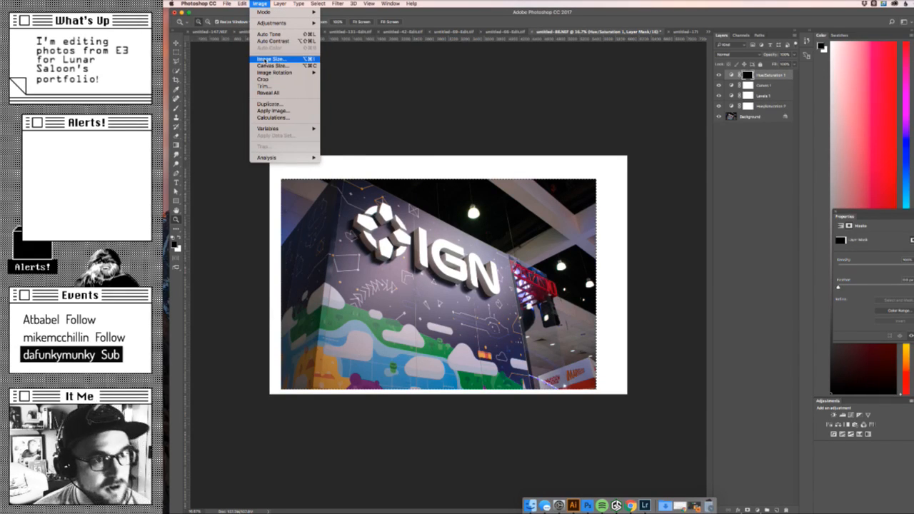
pyautogui.click(269, 82)
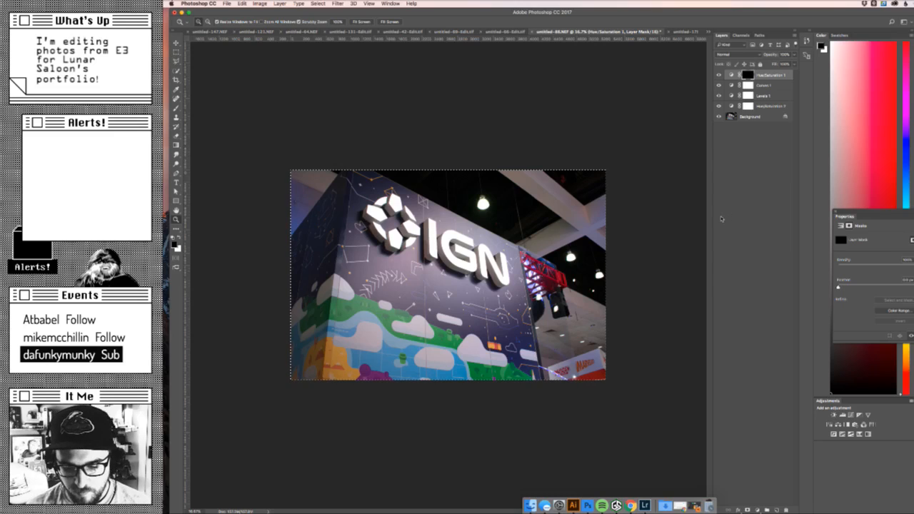
pyautogui.press('super+d')
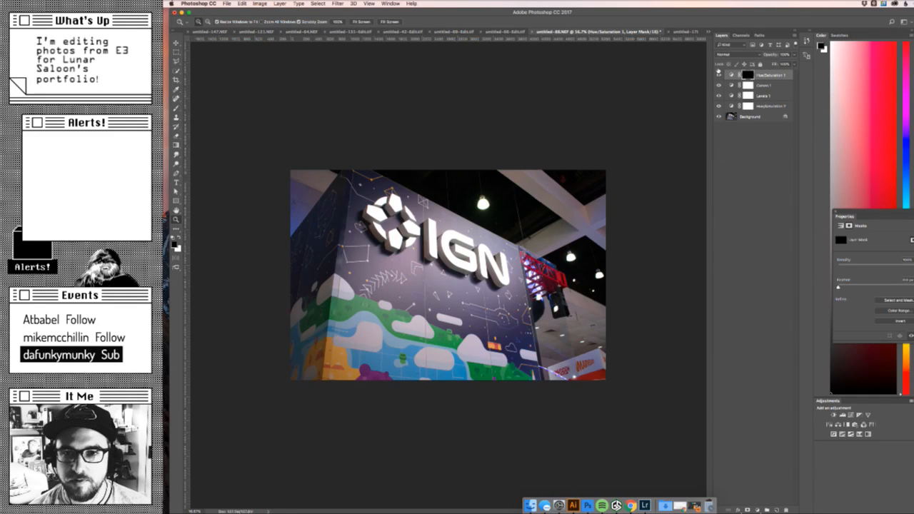
pyautogui.press('alt+super+z')
pyautogui.press('alt+super+z')
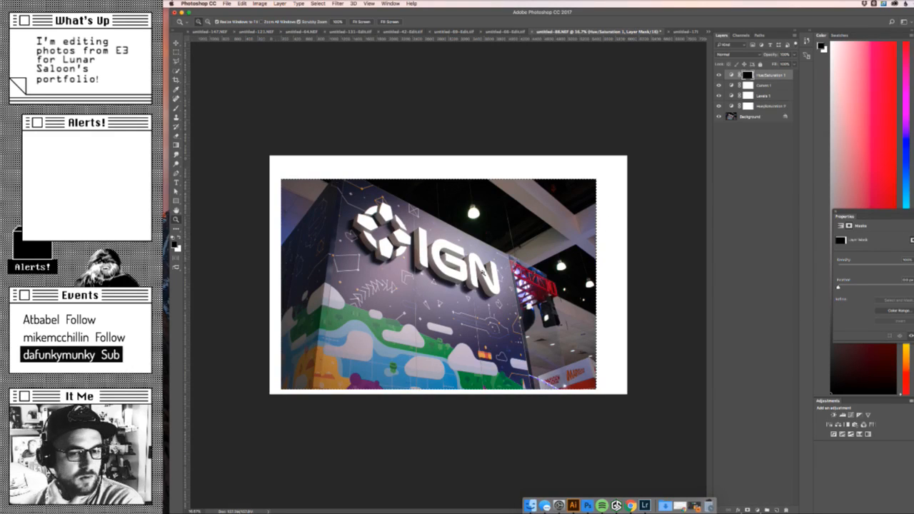
# - Compare the photo with the top Hue/Saturation layer hidden and shown, and examine that layer's Lightness setting
pyautogui.click(718, 75)
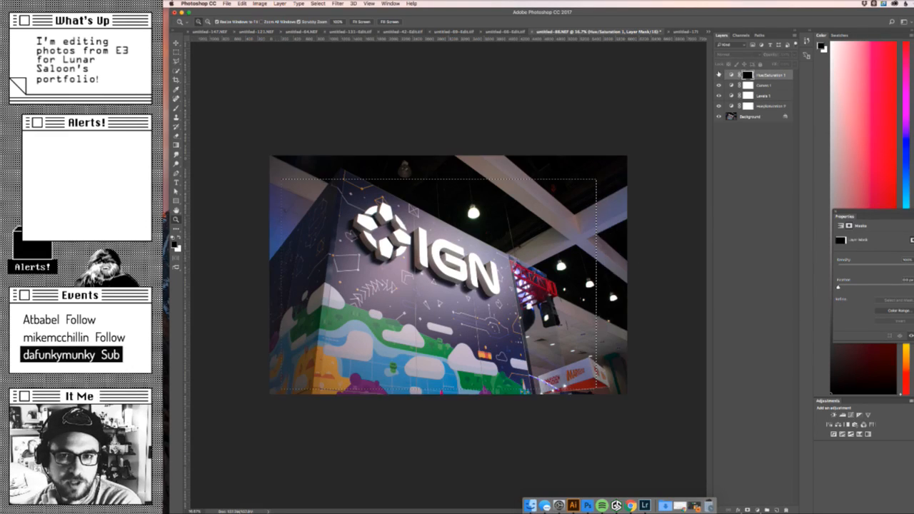
pyautogui.click(719, 75)
pyautogui.click(732, 75)
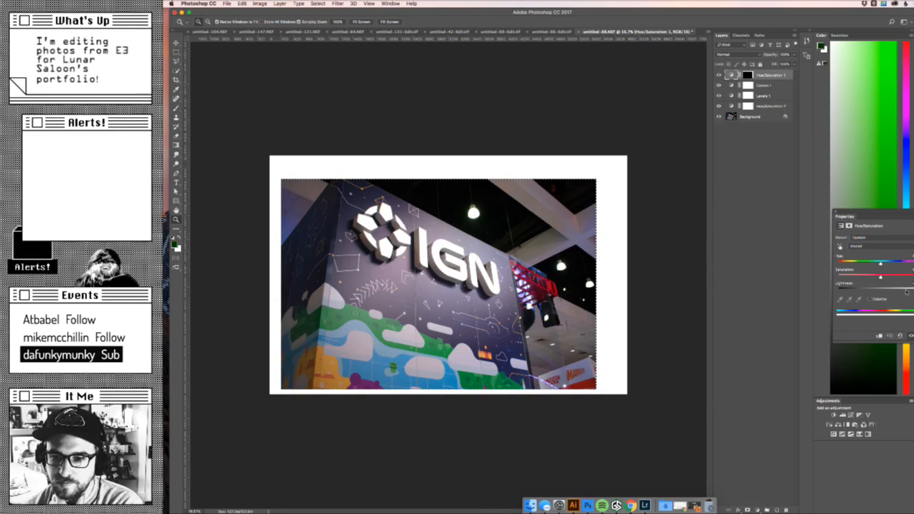
pyautogui.moveTo(875, 289); pyautogui.dragTo(913, 285)
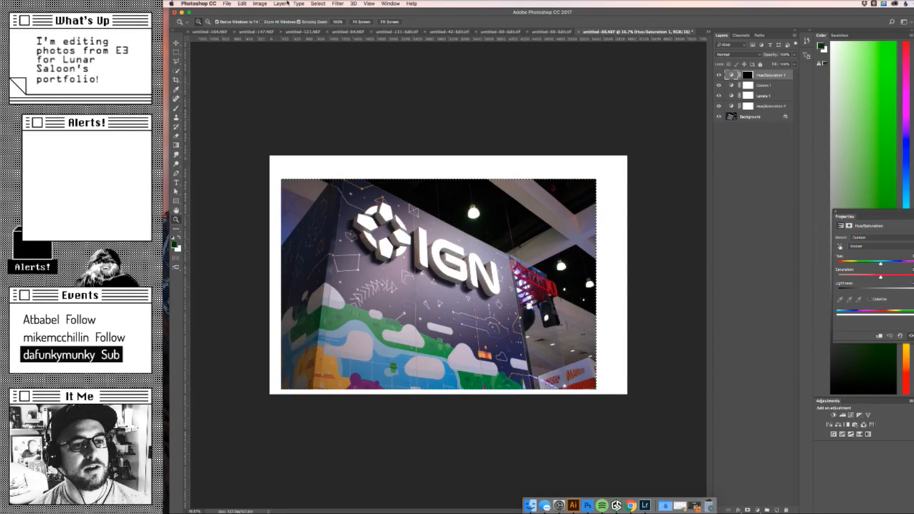
# - Crop the IGN booth photo to the active selection
pyautogui.click(259, 3)
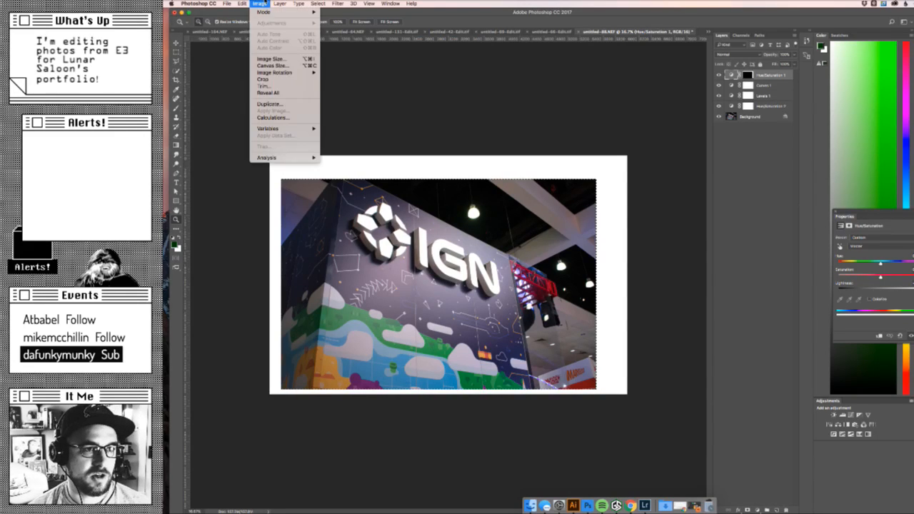
pyautogui.click(278, 79)
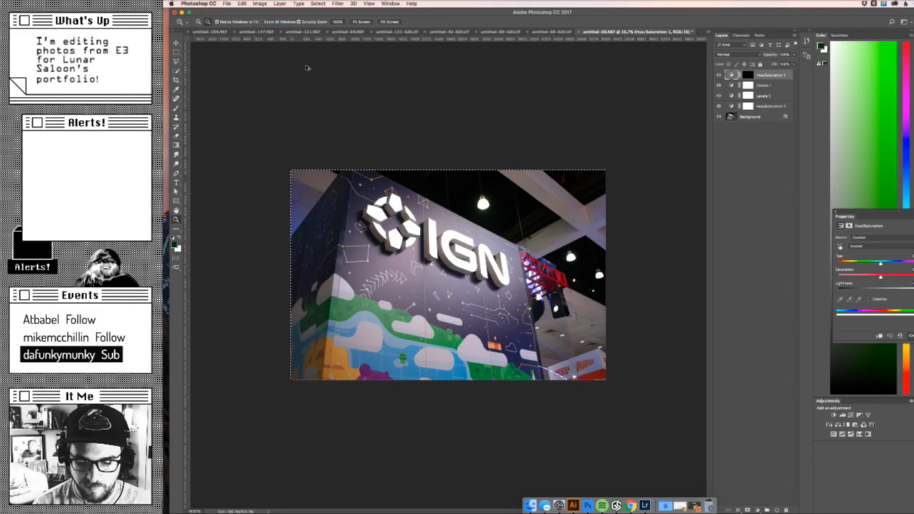
# - Reduce the IGN booth photo's size for web export and choose Dropbox > LunarSaloon_Site > IGN_E3_2017 > Images as the save folder
pyautogui.press('super+s')
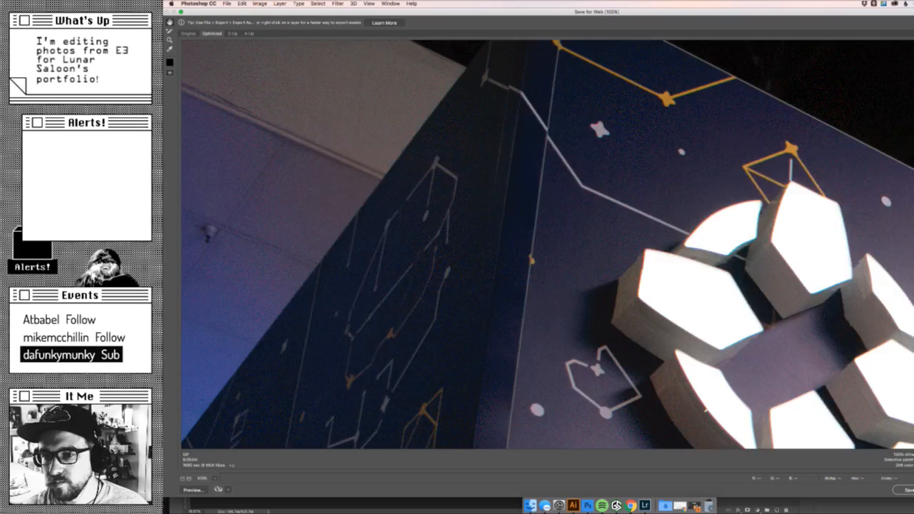
pyautogui.press('Tab')
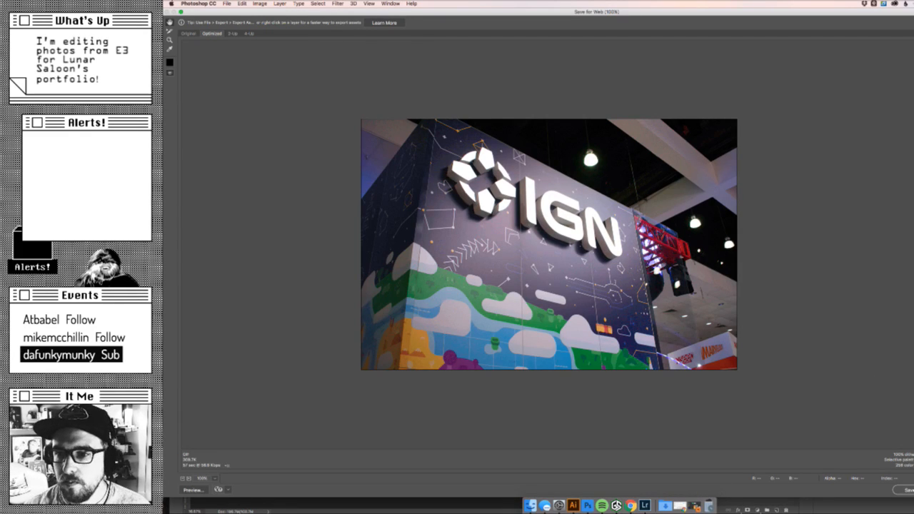
pyautogui.click(904, 490)
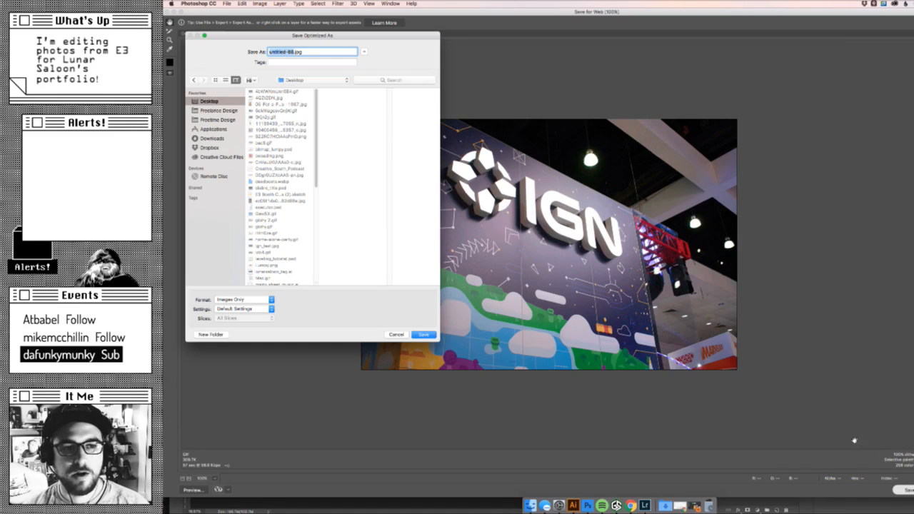
pyautogui.click(211, 148)
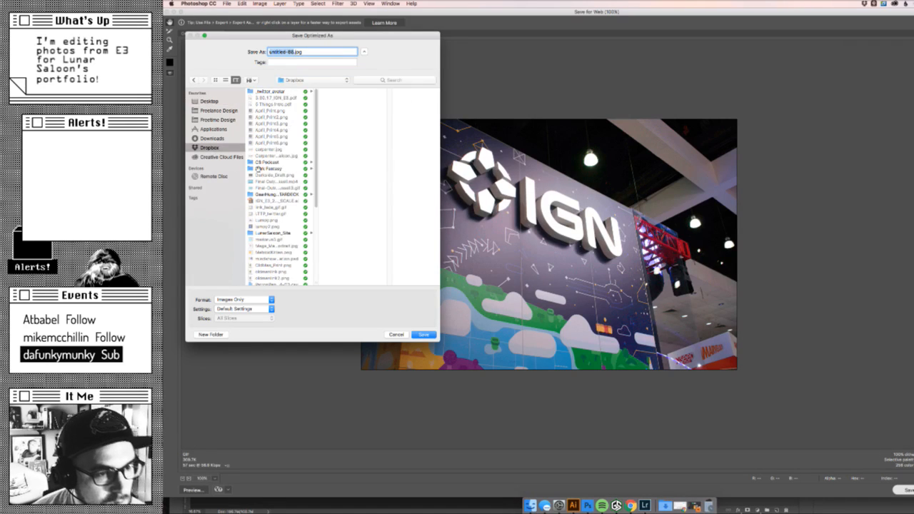
pyautogui.scroll(-5, 279, 185)
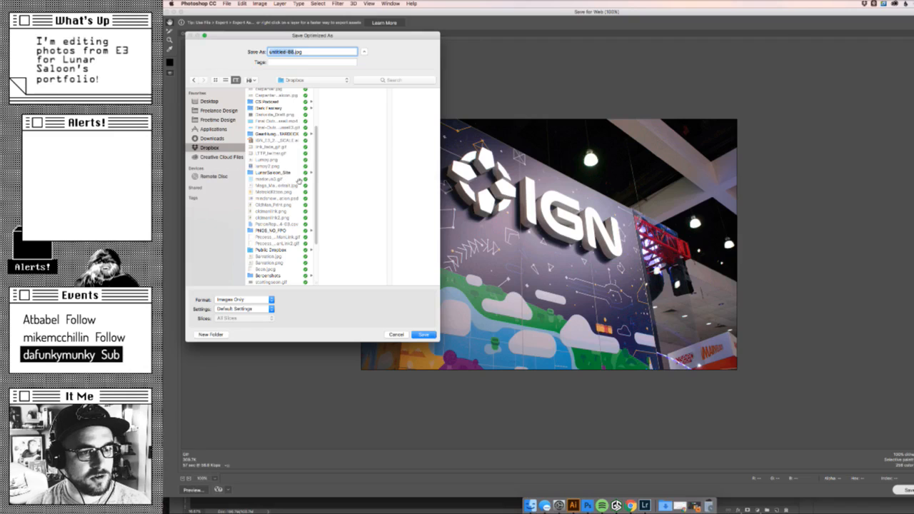
pyautogui.click(292, 174)
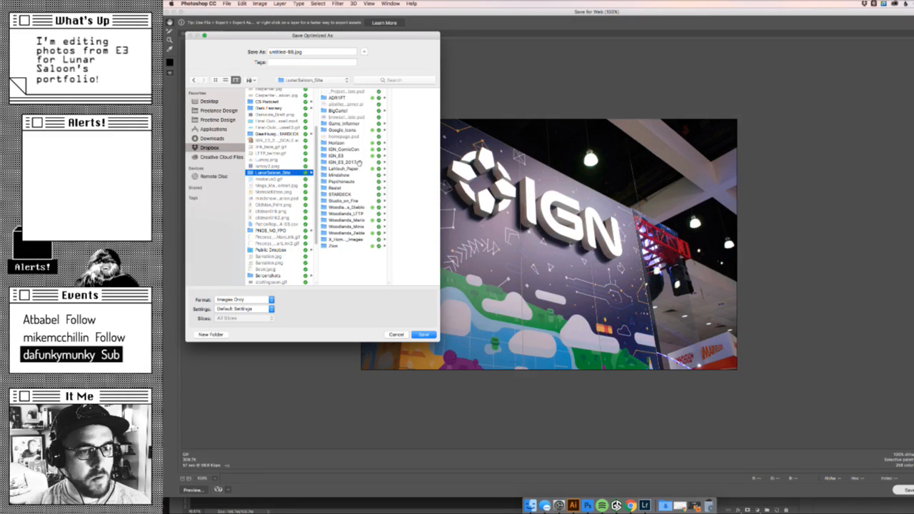
pyautogui.click(359, 164)
pyautogui.click(383, 98)
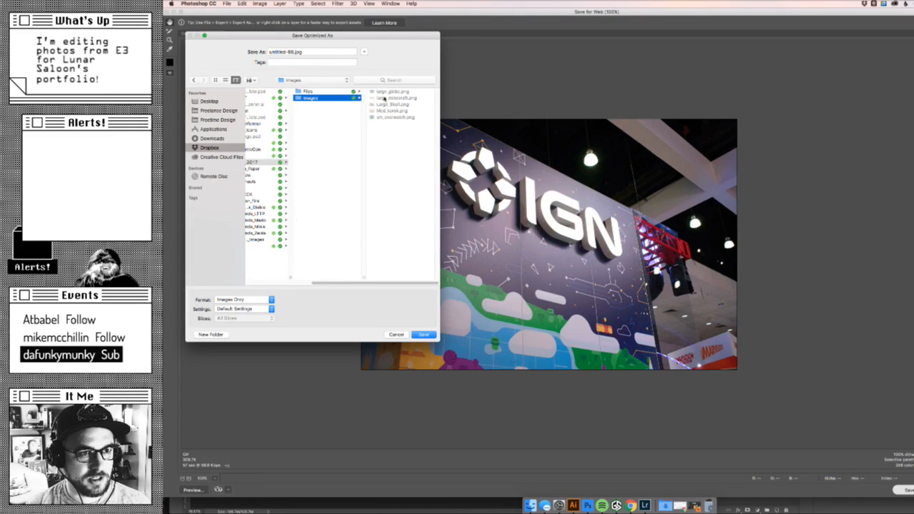
# - Name the optimized booth photo Large_IGNSign.jpg and save it in the Images folder
pyautogui.click(286, 52)
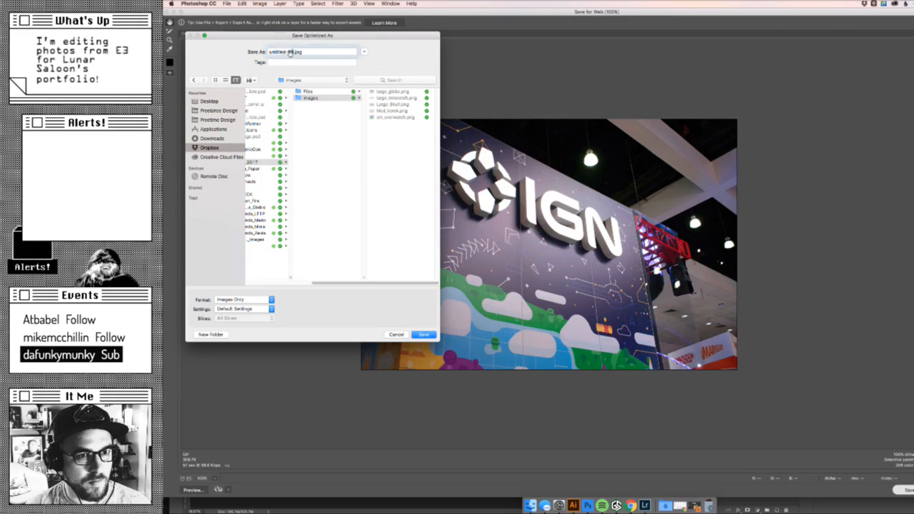
pyautogui.write('l')
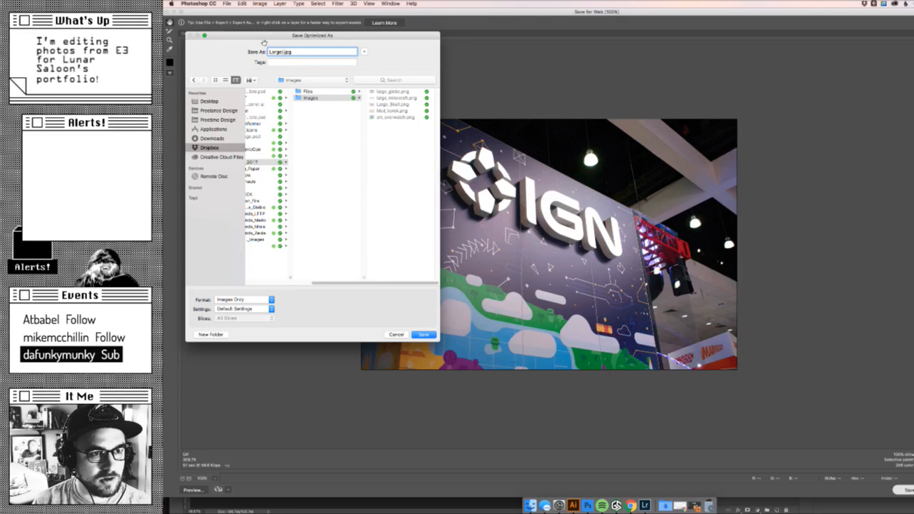
pyautogui.write('arge_')
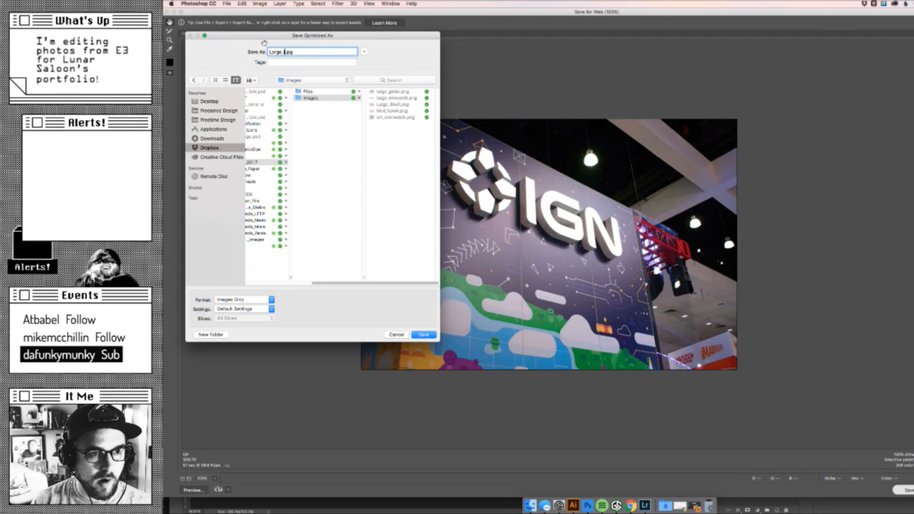
pyautogui.write('IGNSign')
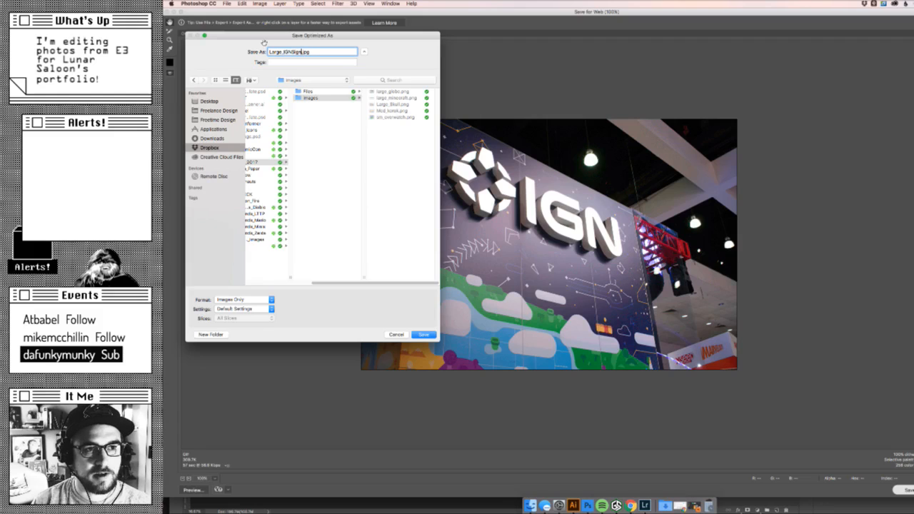
pyautogui.press('Return')
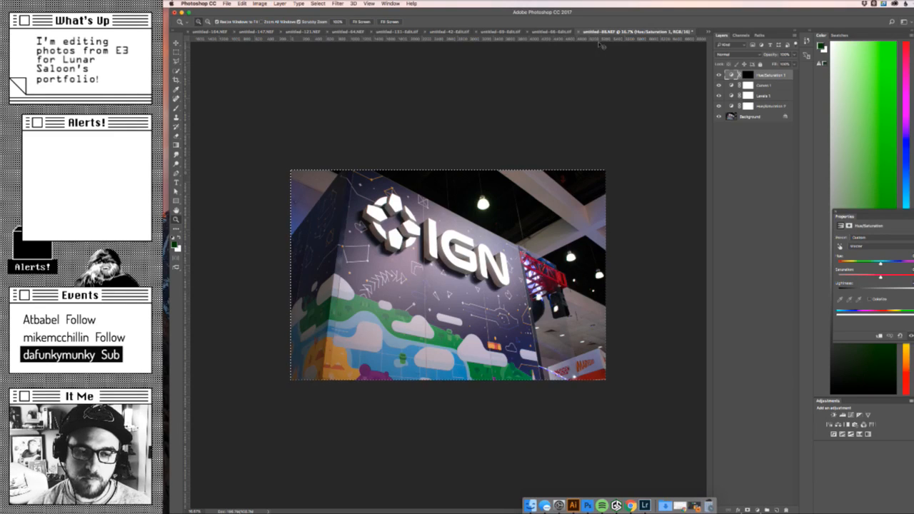
# - Undo the crop of the IGN booth photo and save the layered document
pyautogui.press('super+z')
pyautogui.press('super+s')
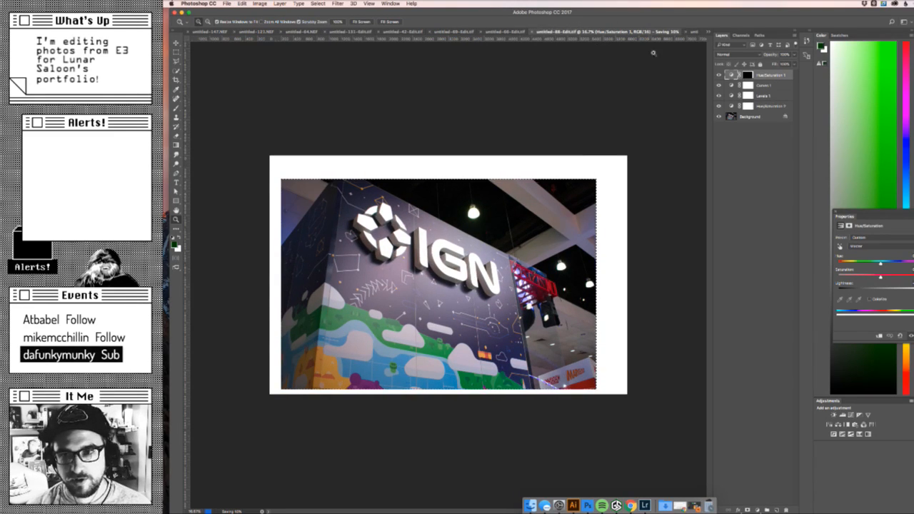
# - Switch to Chrome and open lunarsaloon.com in a new tab
pyautogui.click(632, 506)
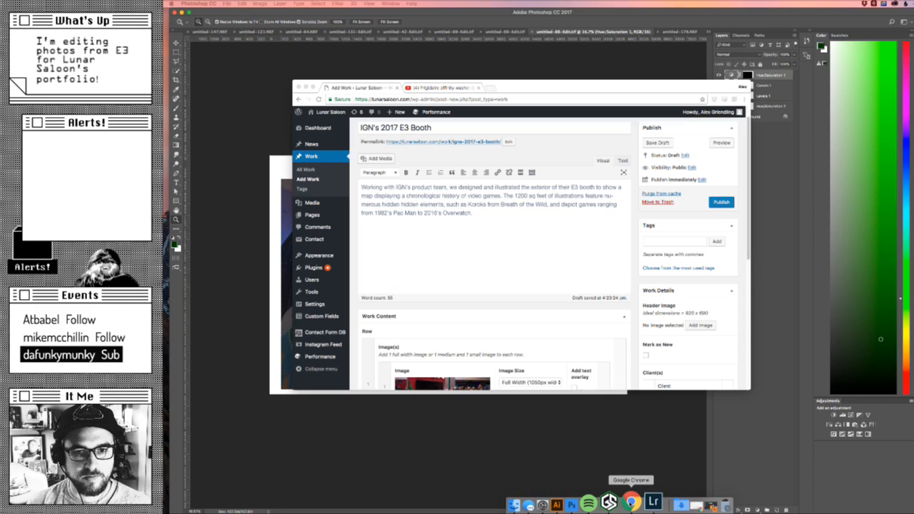
pyautogui.click(492, 87)
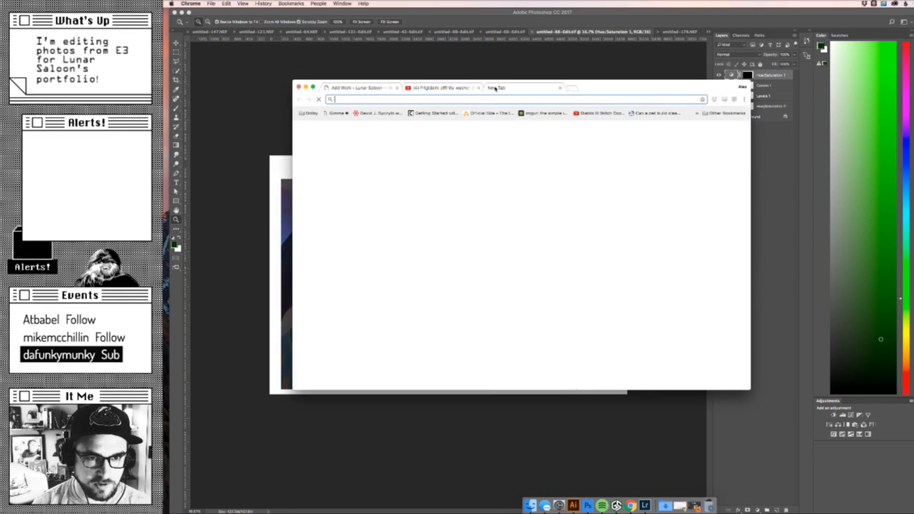
pyautogui.write('lunarsaloon.com')
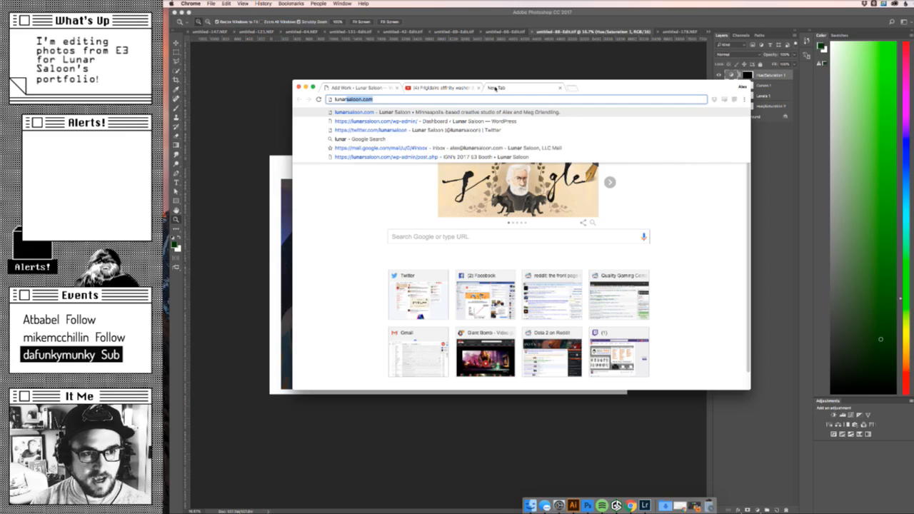
pyautogui.press('Right')
pyautogui.press('Return')
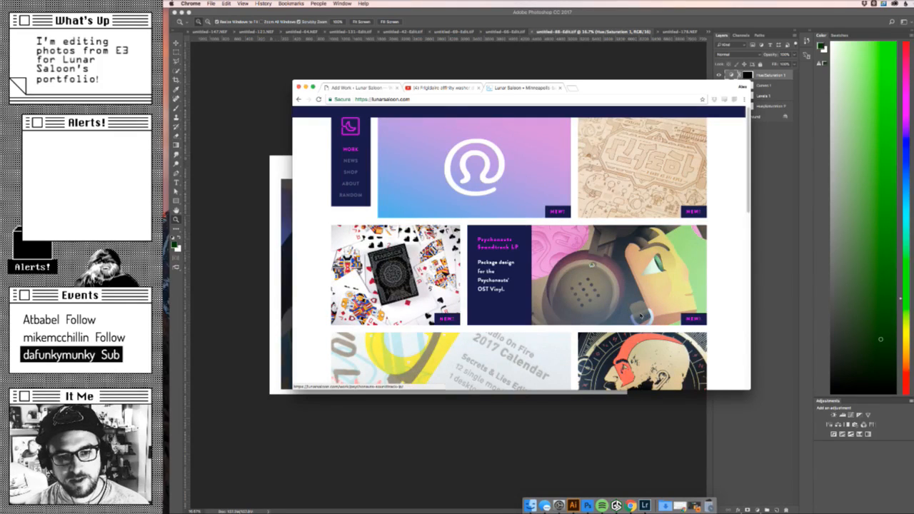
# - Examine the image layouts on the Mindshow and Woodlands: Link to the Past project pages of the portfolio
pyautogui.scroll(-3, 556, 242)
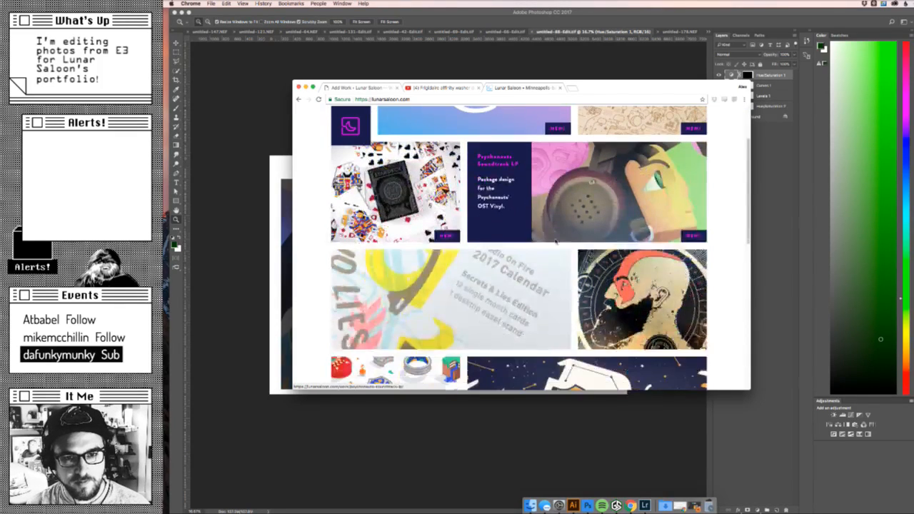
pyautogui.scroll(3, 500, 214)
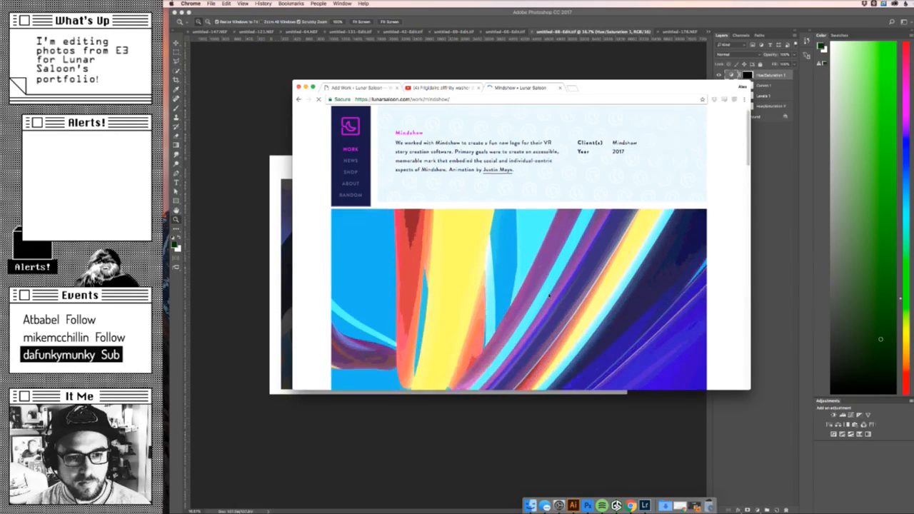
pyautogui.scroll(-3, 550, 295)
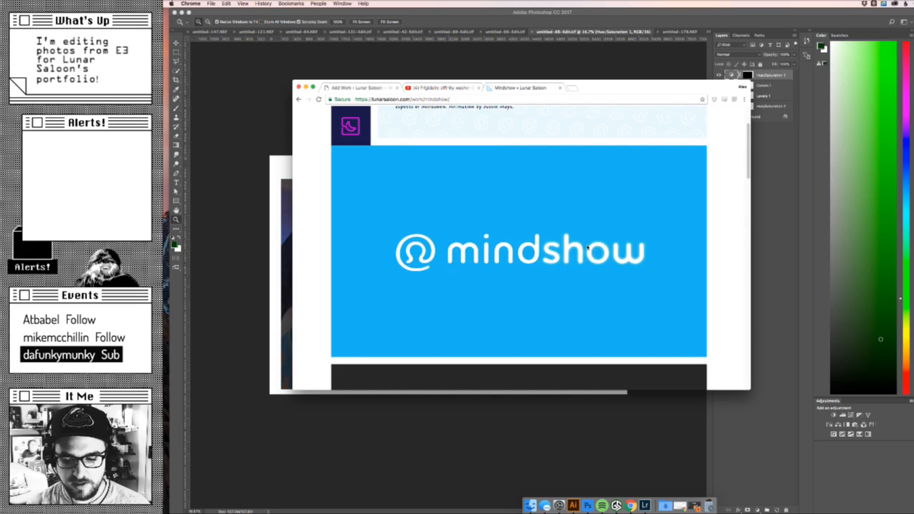
pyautogui.scroll(-5, 587, 247)
pyautogui.scroll(-20, 588, 247)
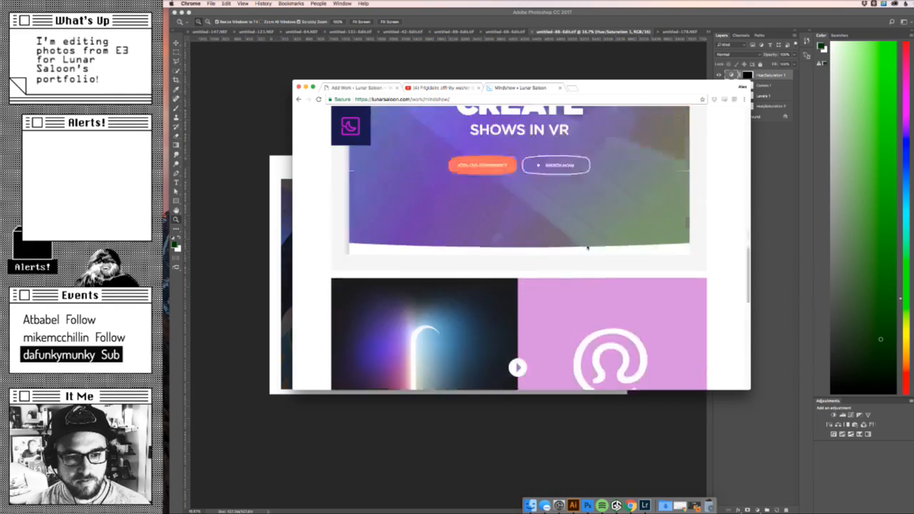
pyautogui.scroll(-5, 587, 247)
pyautogui.hscroll(-5, 588, 250)
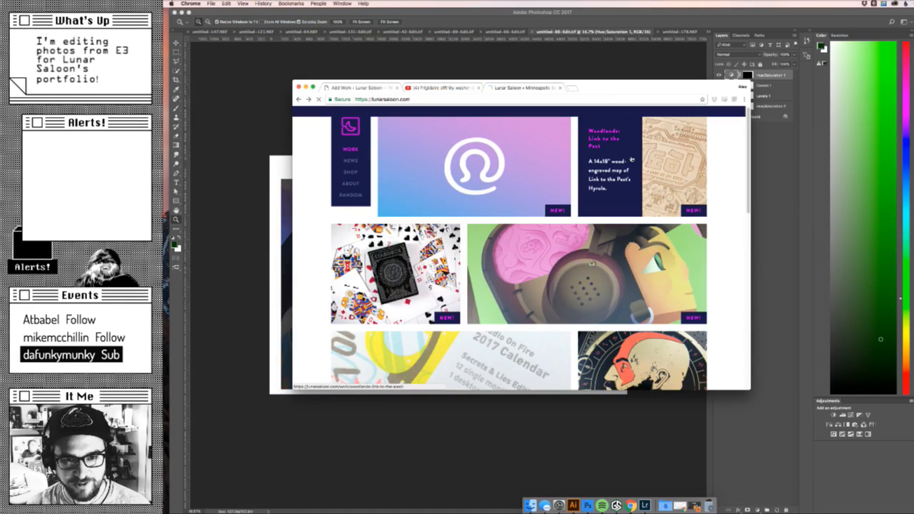
pyautogui.click(631, 157)
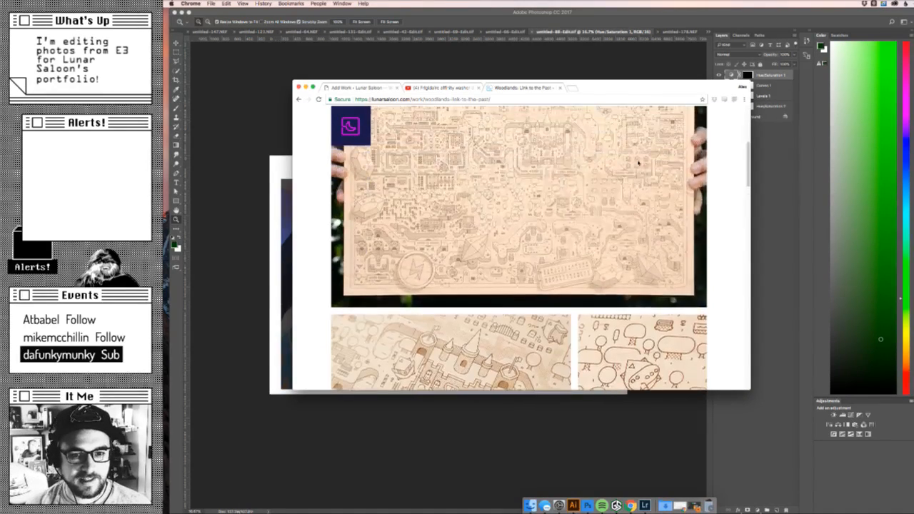
pyautogui.scroll(-5, 479, 307)
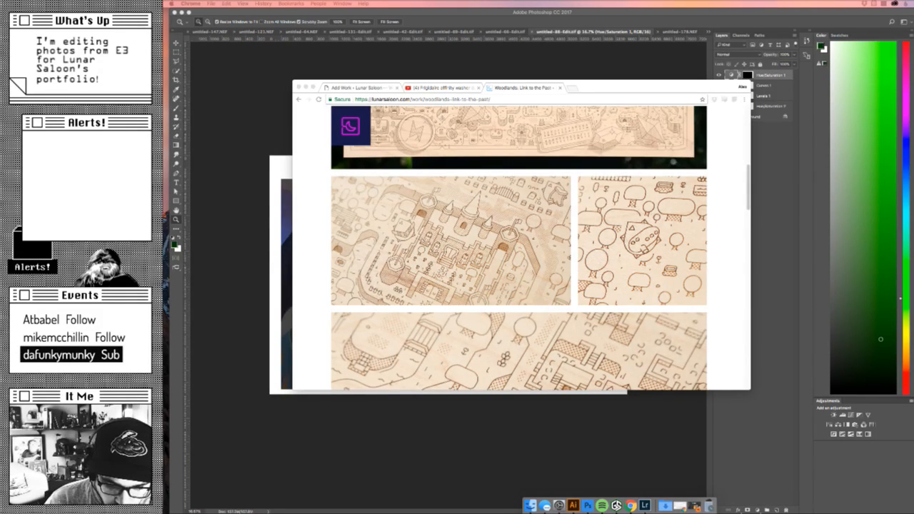
# - Switch to Photoshop's untitled-178.NEF document and crop the pointing-hand photo to the Hue/Saturation 1 layer's mask selection
pyautogui.click(233, 317)
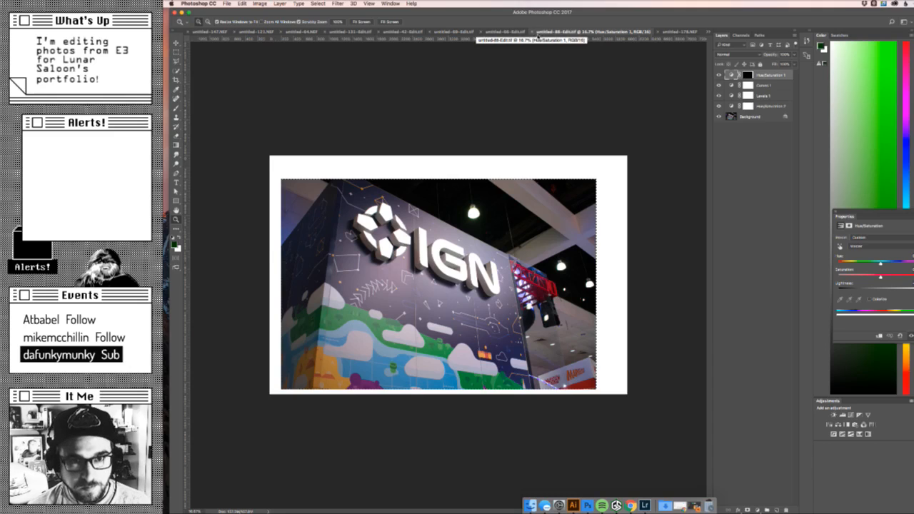
pyautogui.hotkey('ctrl', 'Tab')
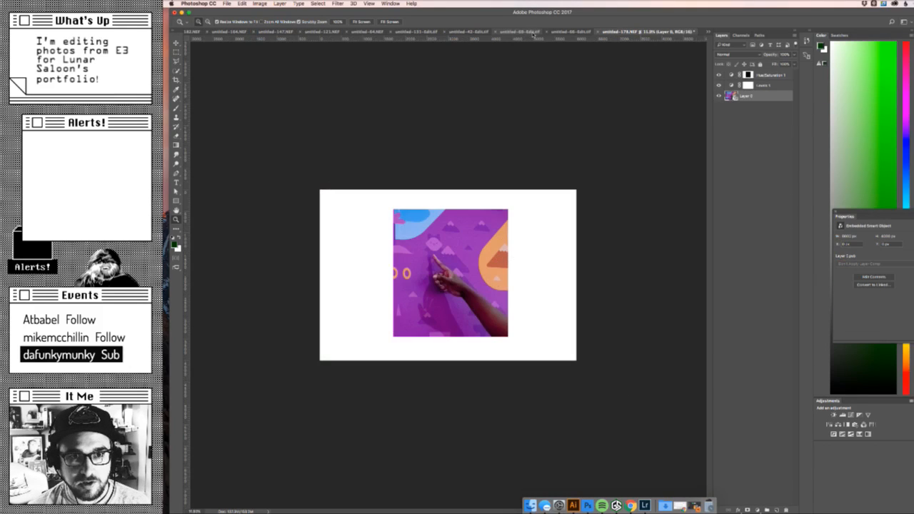
pyautogui.click(749, 74)
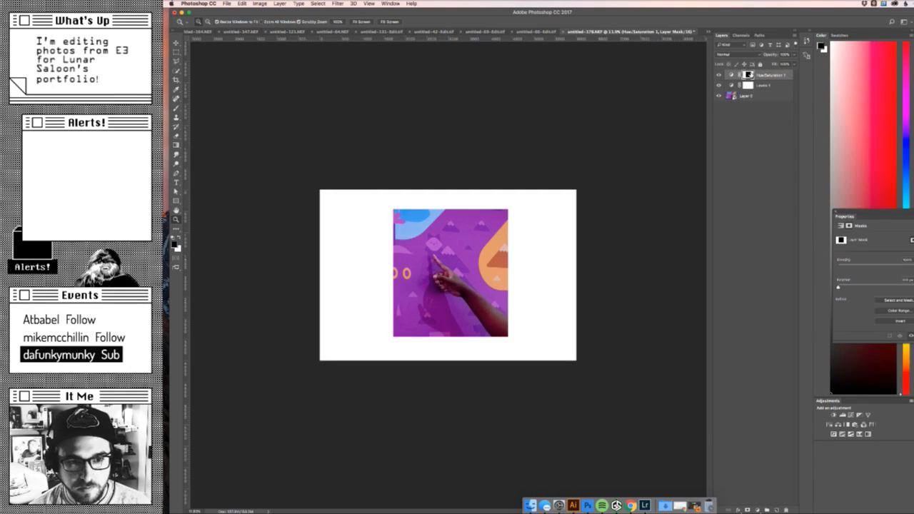
pyautogui.keyDown('super'); pyautogui.click(748, 75); pyautogui.keyUp('super')
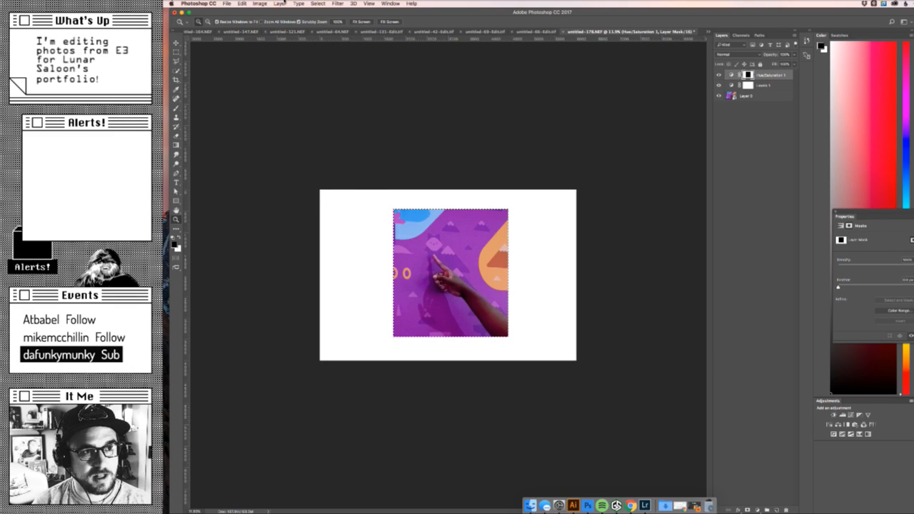
pyautogui.click(279, 4)
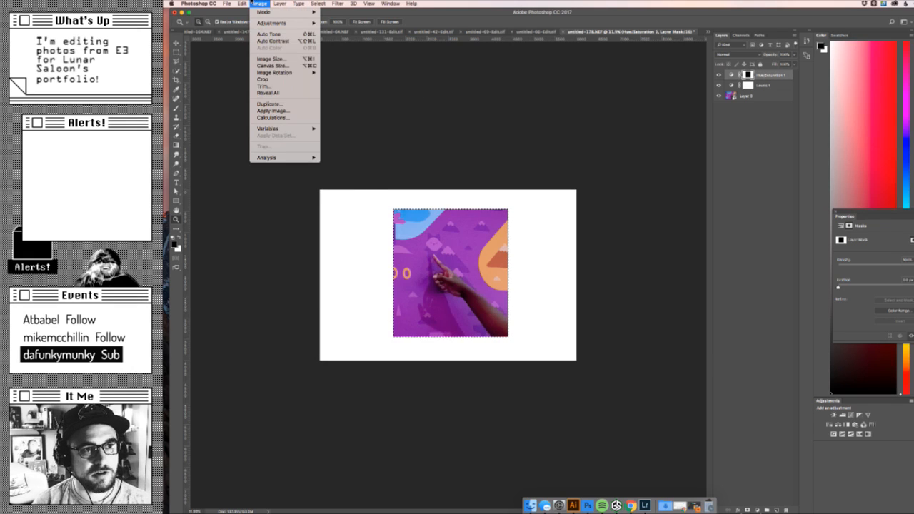
pyautogui.click(274, 85)
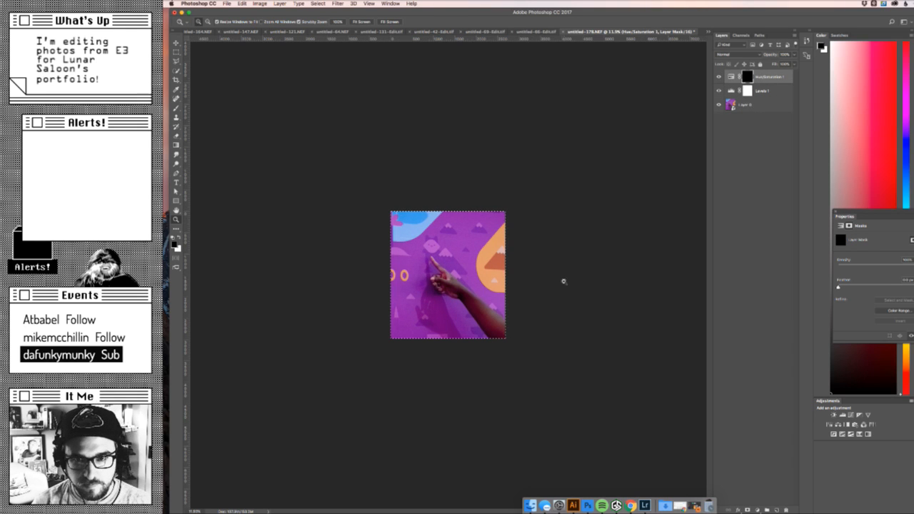
# - Set up the cropped pointing-hand photo for web export at a reduced image size
pyautogui.press('super+s')
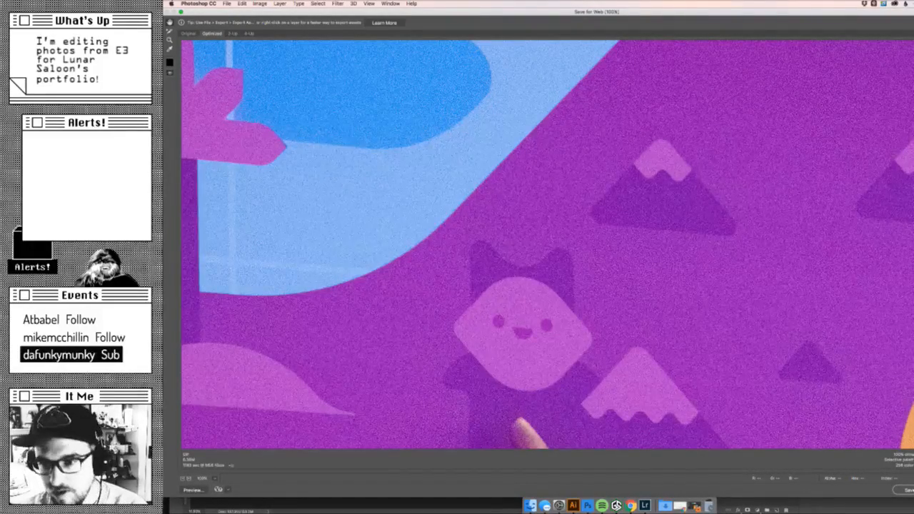
pyautogui.press('Tab')
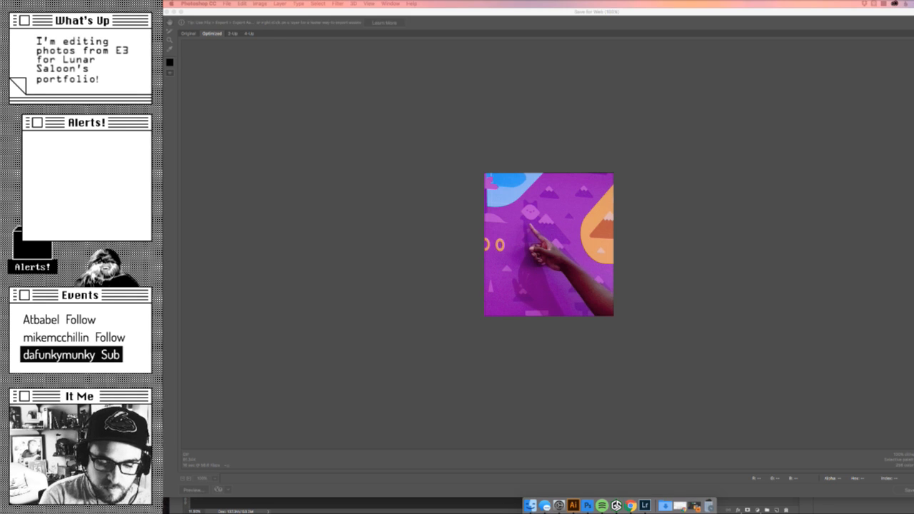
pyautogui.click(838, 301)
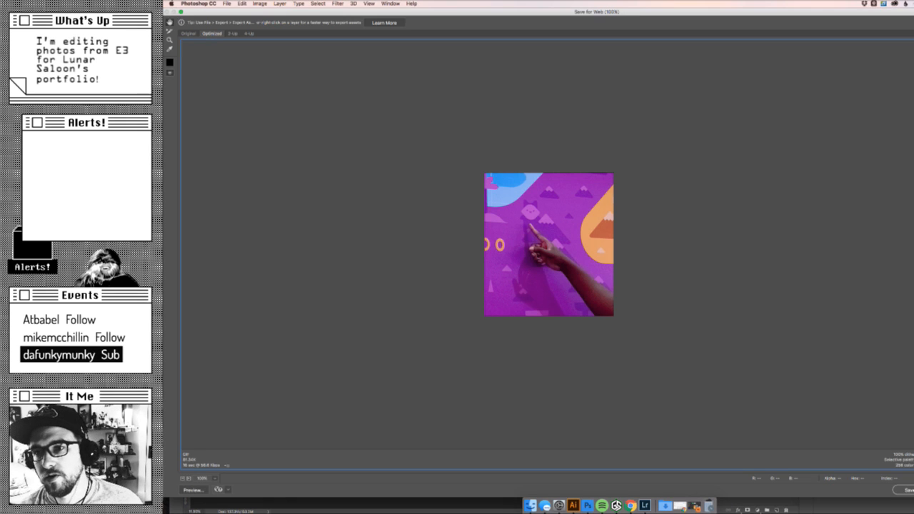
# - Save the optimized web export as Sm_korok.jpg in the images folder and close the pointing-hand document
pyautogui.click(908, 490)
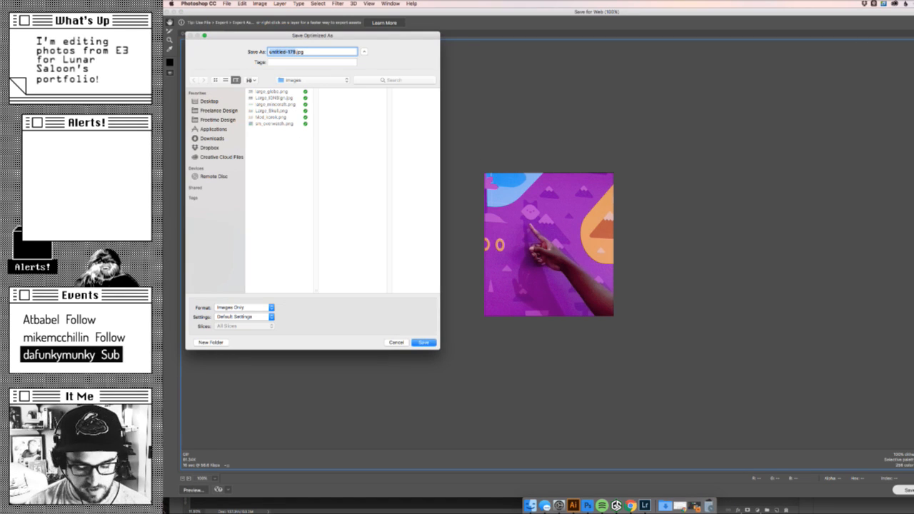
pyautogui.write('Sm_')
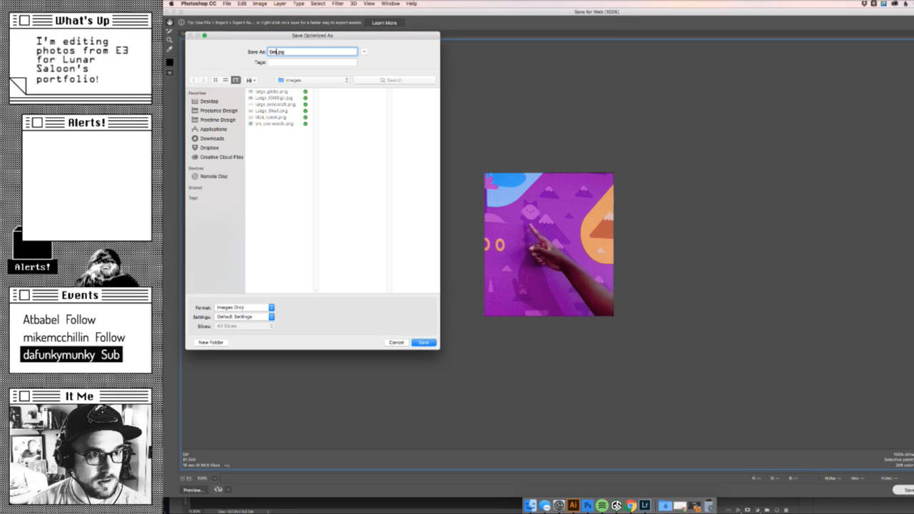
pyautogui.write('korok')
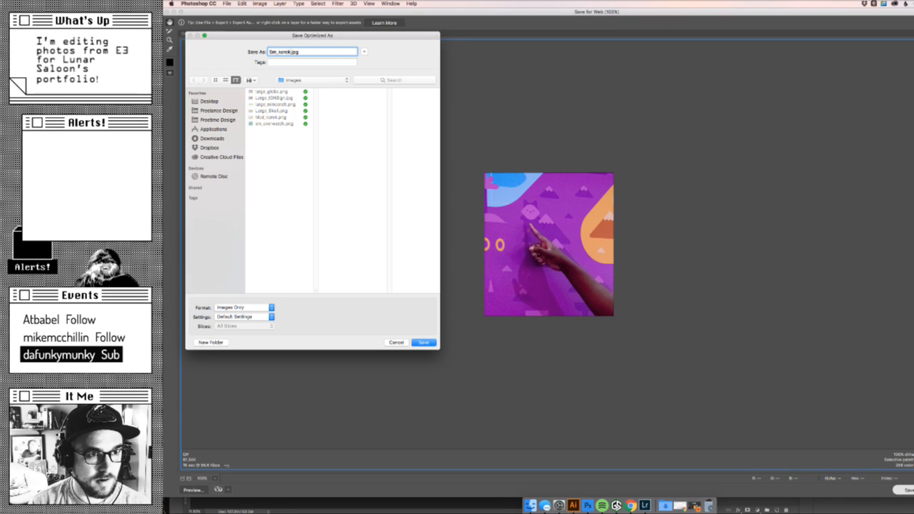
pyautogui.press('Return')
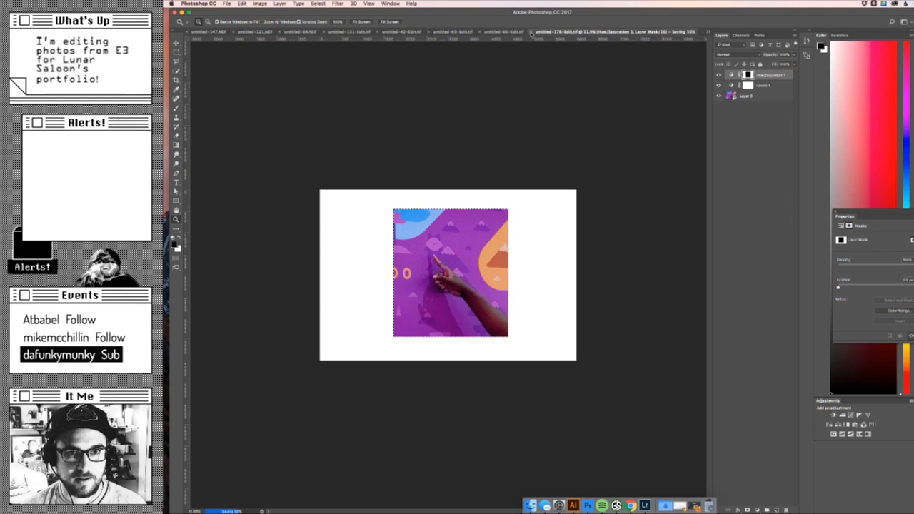
pyautogui.click(531, 33)
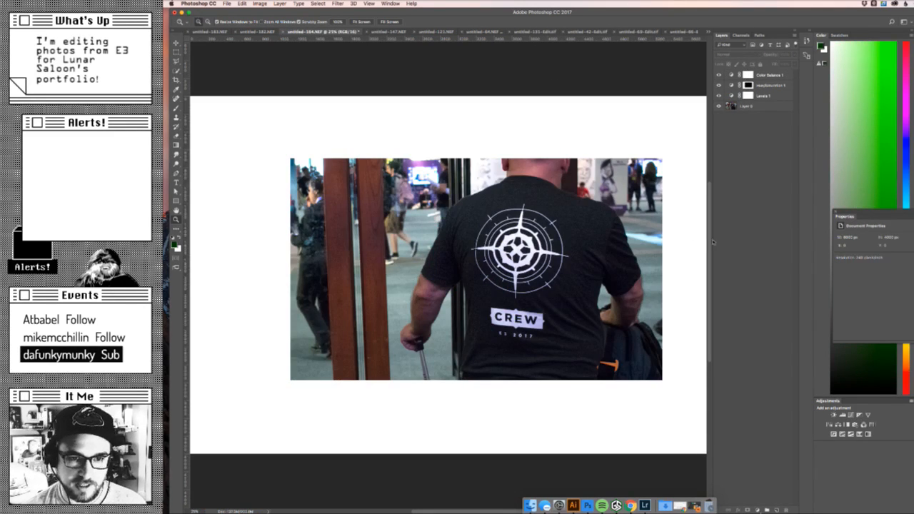
# - In untitled-164.NEF, add a Levels adjustment layer above Levels 1 and lower its white input point to brighten the CREW shirt photo
pyautogui.click(772, 95)
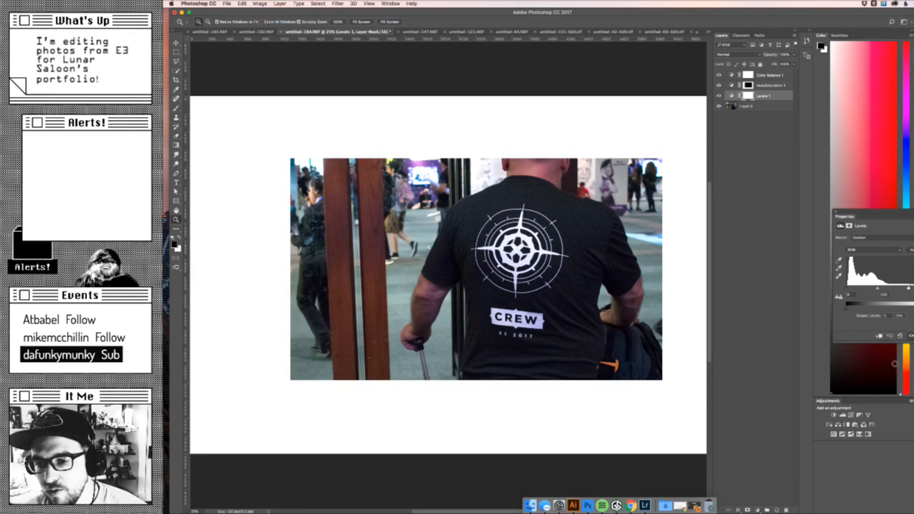
pyautogui.click(758, 510)
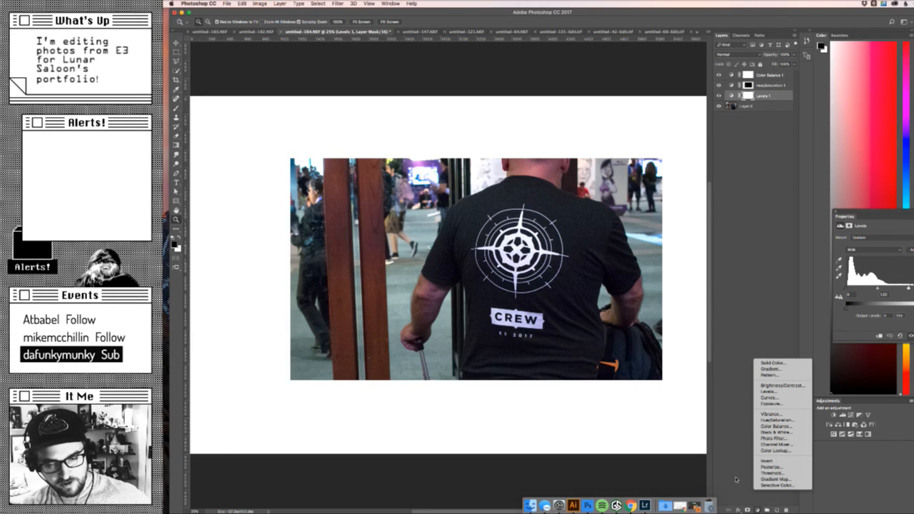
pyautogui.click(797, 393)
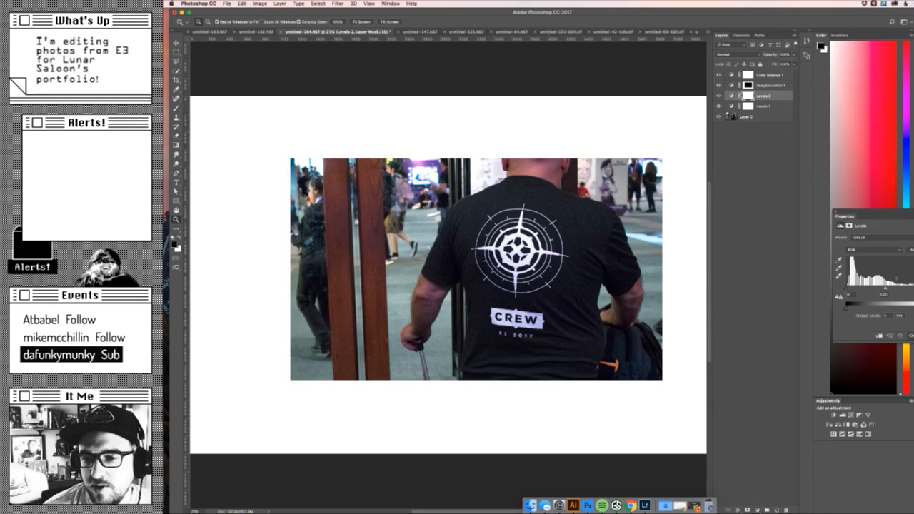
pyautogui.moveTo(913, 287); pyautogui.dragTo(901, 287)
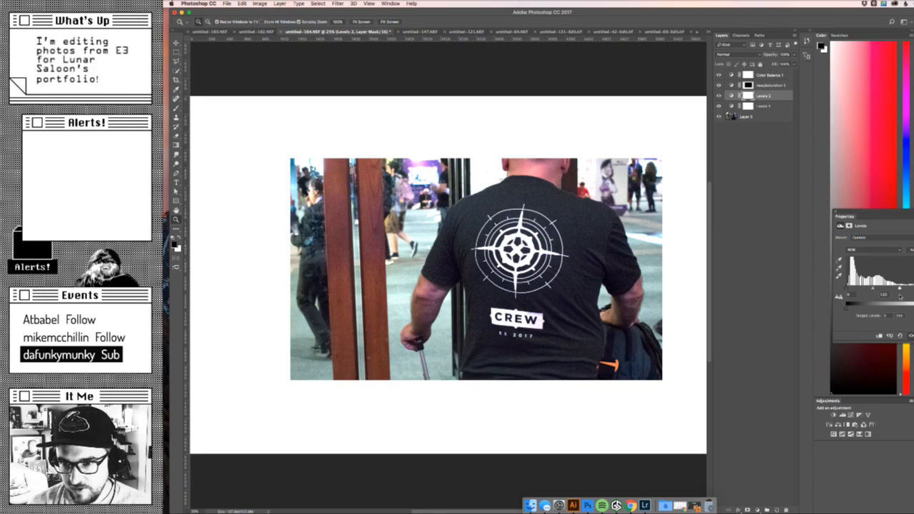
pyautogui.click(719, 95)
pyautogui.click(719, 95)
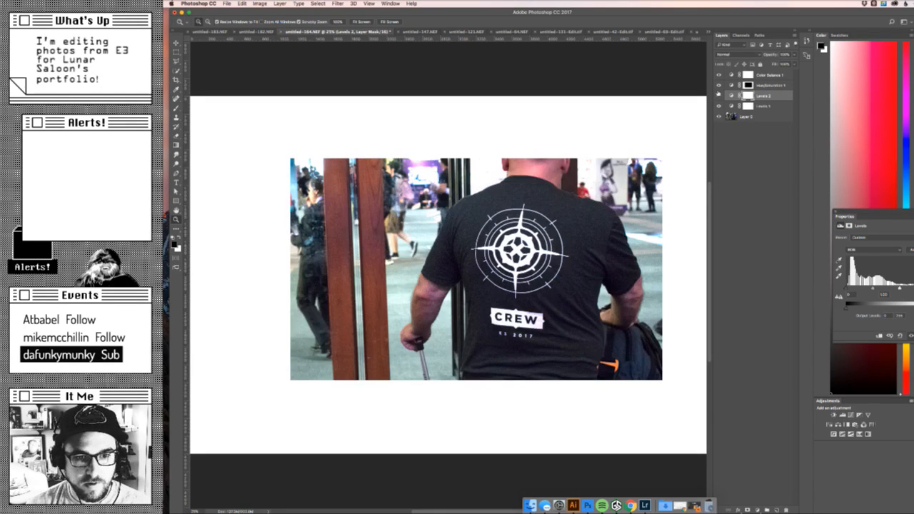
# - Paint black on the Levels 2 mask over the person by the wooden pillars and the bright background beside them
pyautogui.click(748, 95)
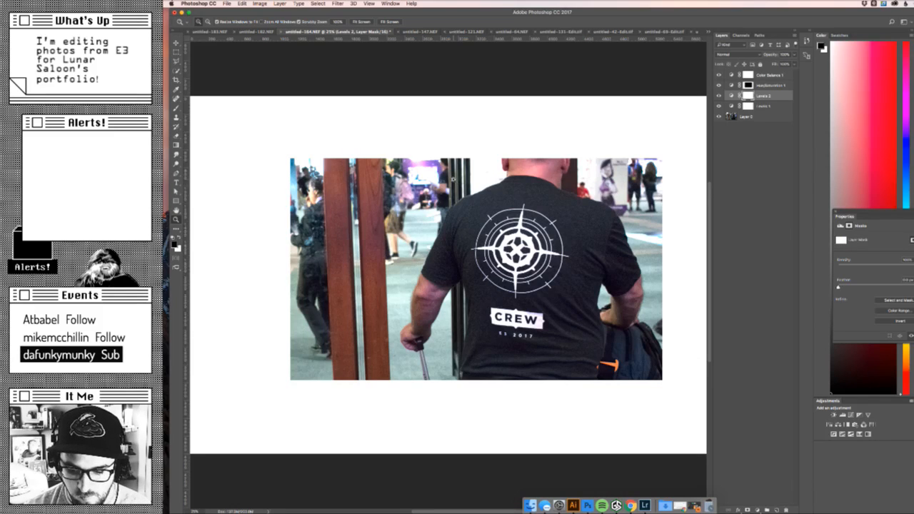
pyautogui.press('b')
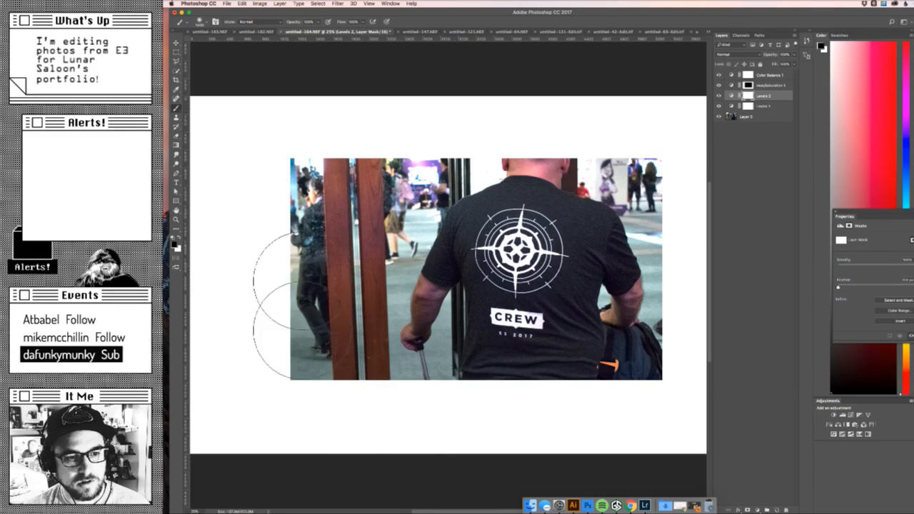
pyautogui.moveTo(318, 361)
pyautogui.mouseDown()
pyautogui.moveTo(374, 194)
pyautogui.moveTo(346, 275)
pyautogui.moveTo(332, 111)
pyautogui.mouseUp()
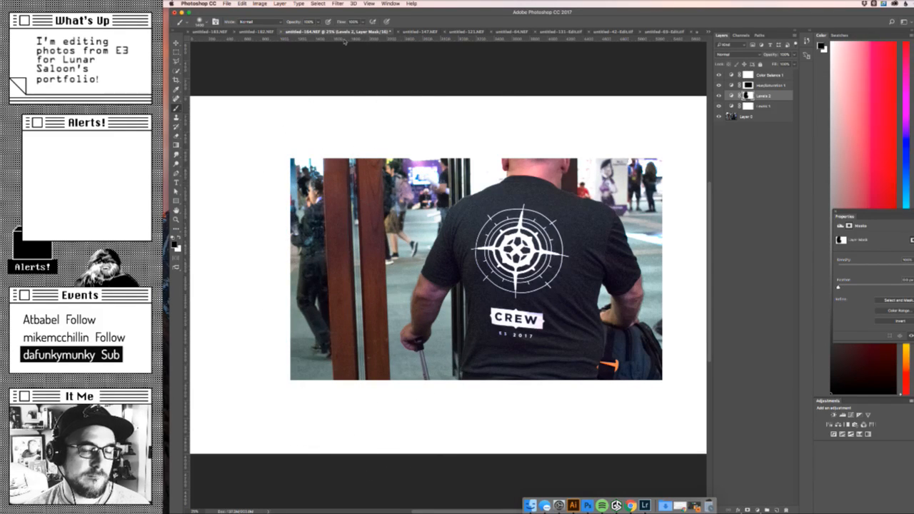
pyautogui.press('[')
pyautogui.press('[')
pyautogui.press('[')
pyautogui.press('[')
pyautogui.press('[')
pyautogui.press('[')
pyautogui.press('[')
pyautogui.press('[')
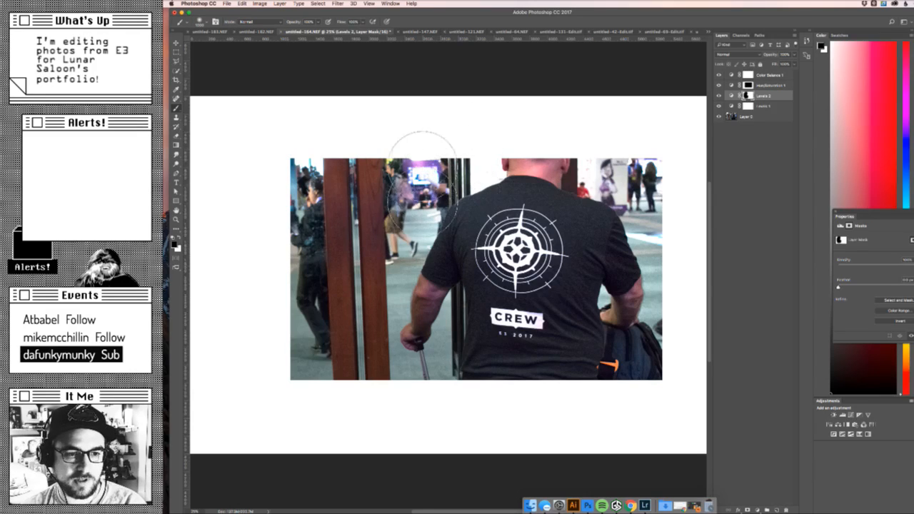
pyautogui.moveTo(418, 229)
pyautogui.mouseDown()
pyautogui.moveTo(421, 264)
pyautogui.moveTo(433, 193)
pyautogui.moveTo(429, 221)
pyautogui.mouseUp()
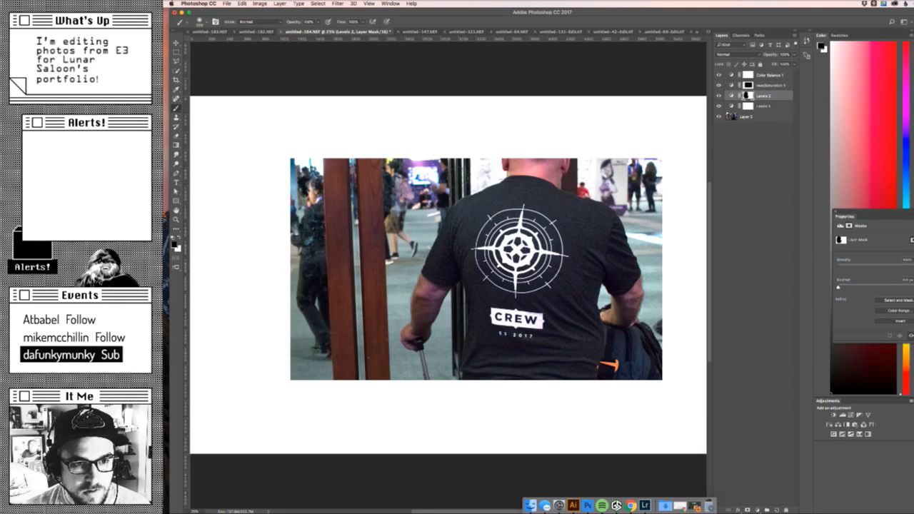
# - Reduce the Levels 2 layer's opacity to about 79% and compare the photo with the layer hidden and shown
pyautogui.press('z')
pyautogui.moveTo(477, 152); pyautogui.dragTo(520, 152)
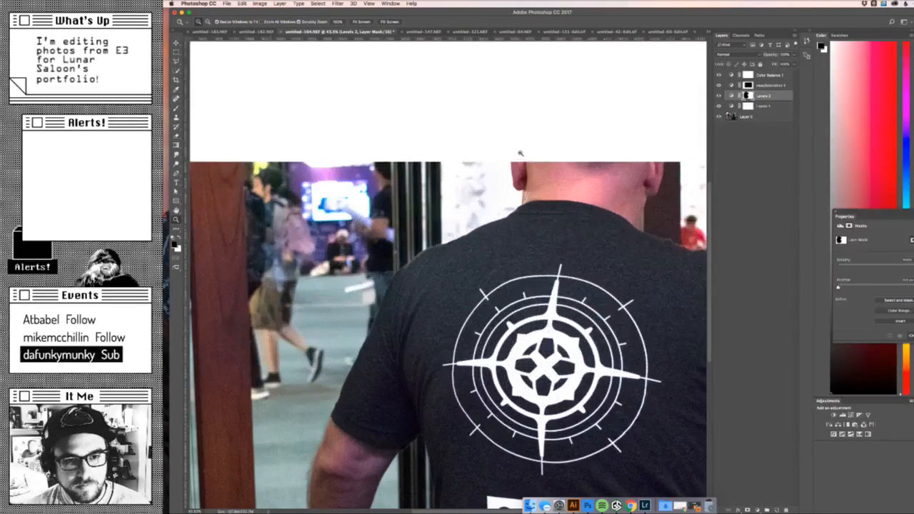
pyautogui.press('super+0')
pyautogui.press('b')
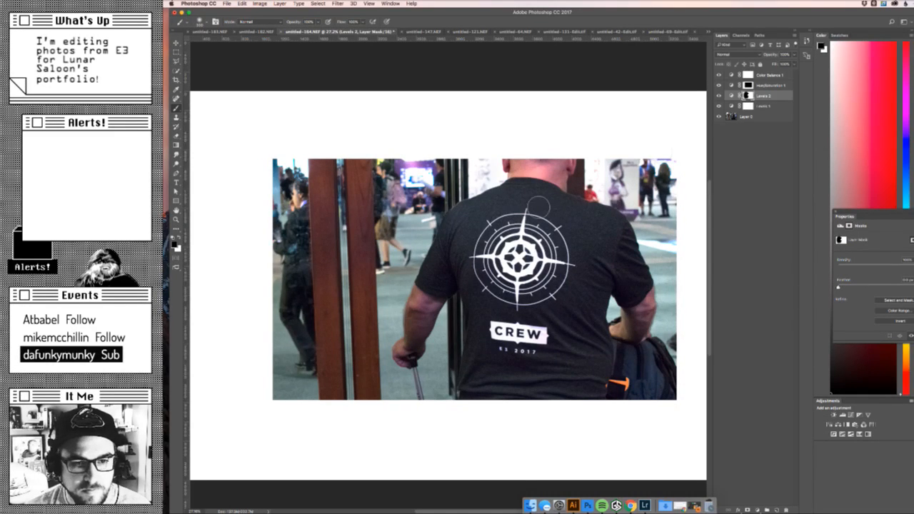
pyautogui.click(796, 54)
pyautogui.moveTo(793, 63); pyautogui.dragTo(787, 63)
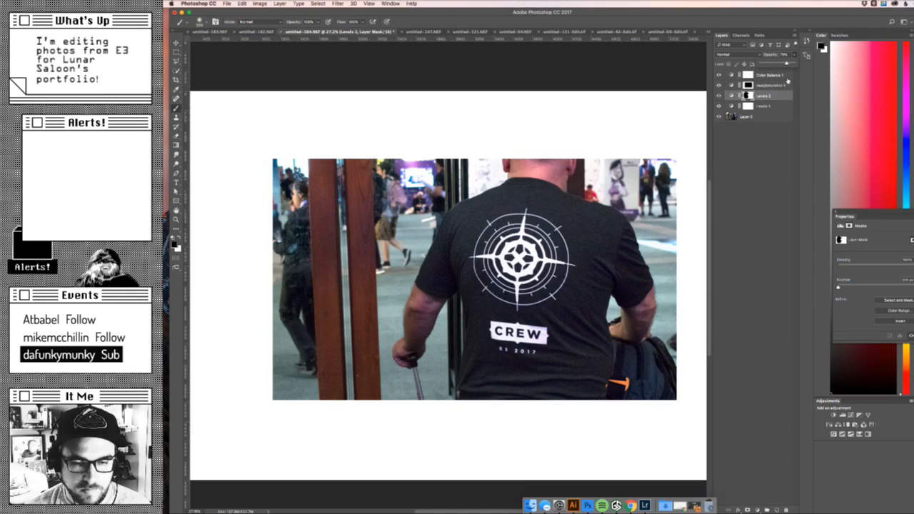
pyautogui.click(719, 94)
pyautogui.click(719, 94)
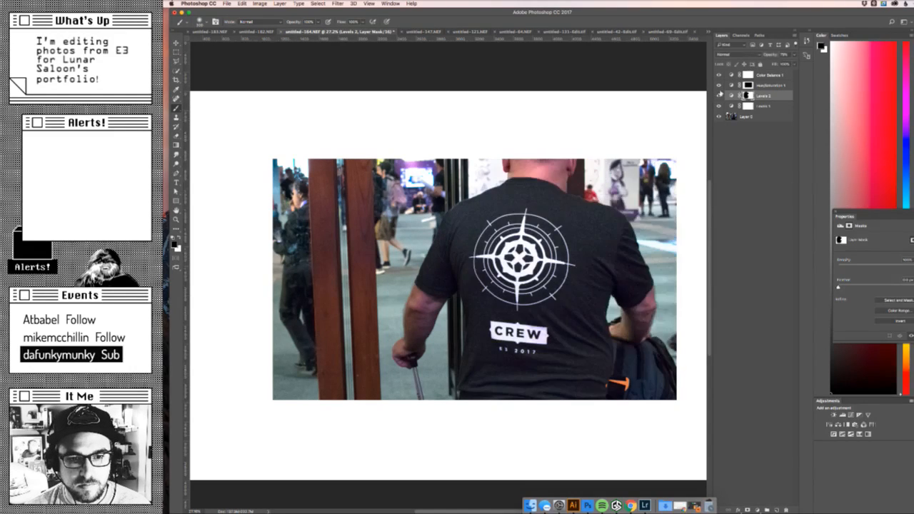
pyautogui.click(719, 95)
pyautogui.click(719, 94)
pyautogui.click(720, 94)
pyautogui.click(719, 94)
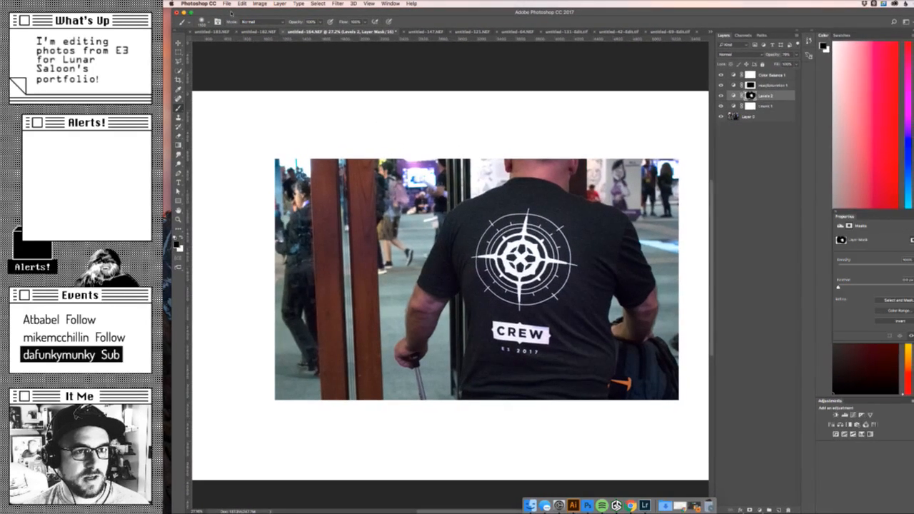
# - Reduce the brush opacity and paint black on the Levels 2 mask over the shirt's compass emblem, comparing the effect
pyautogui.moveTo(320, 29); pyautogui.dragTo(304, 30)
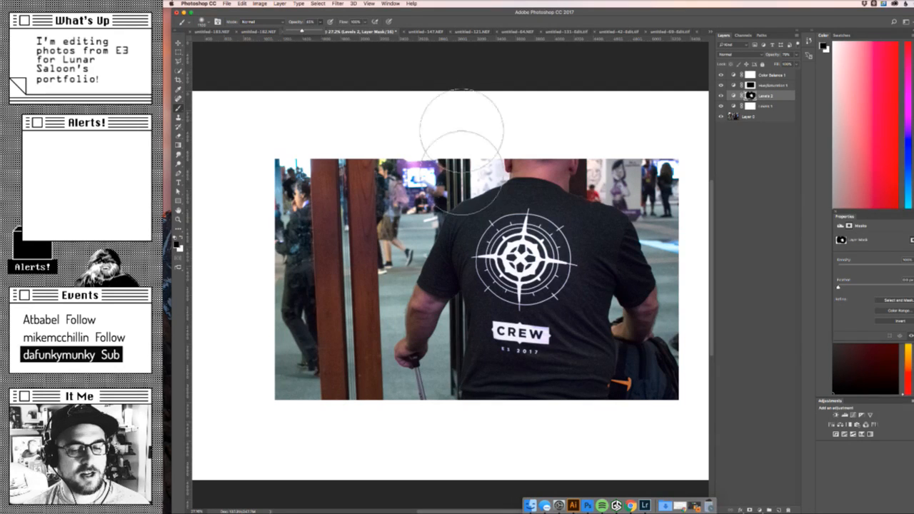
pyautogui.click(544, 243)
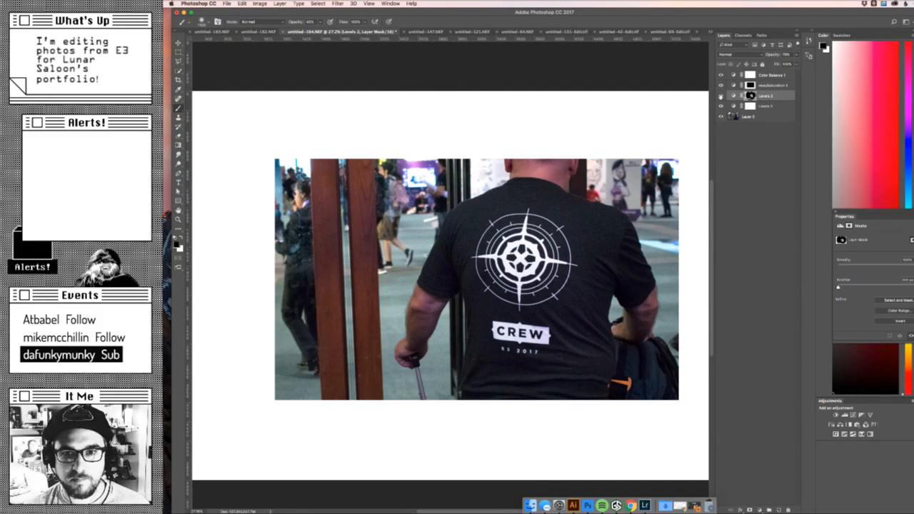
pyautogui.click(720, 95)
pyautogui.click(721, 96)
pyautogui.click(721, 95)
pyautogui.click(721, 96)
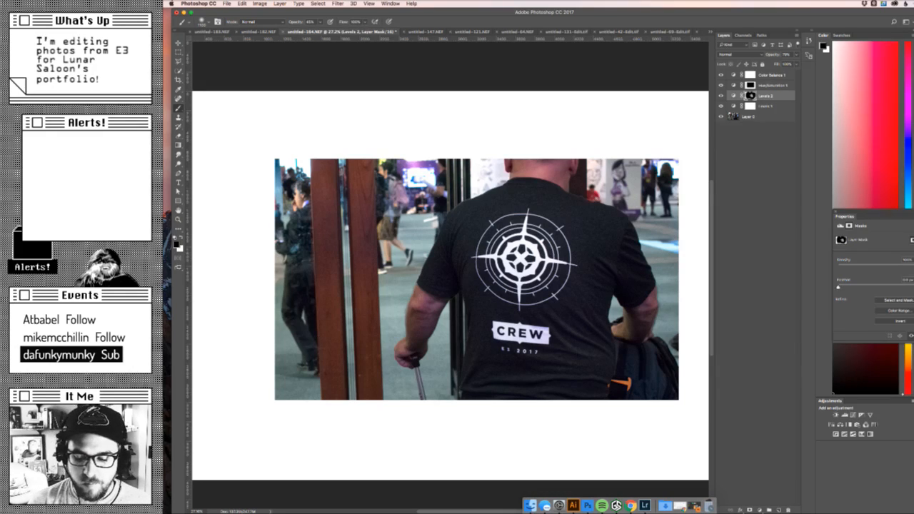
# - Examine the CREW shirt photo with the Levels 2 adjustment repeatedly hidden and shown, leaving the layer visible
pyautogui.press('super+Tab')
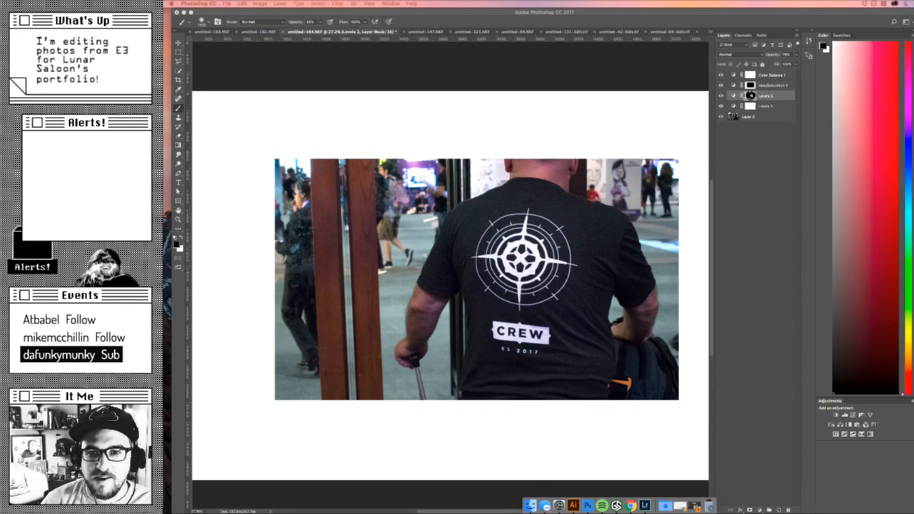
pyautogui.click(722, 95)
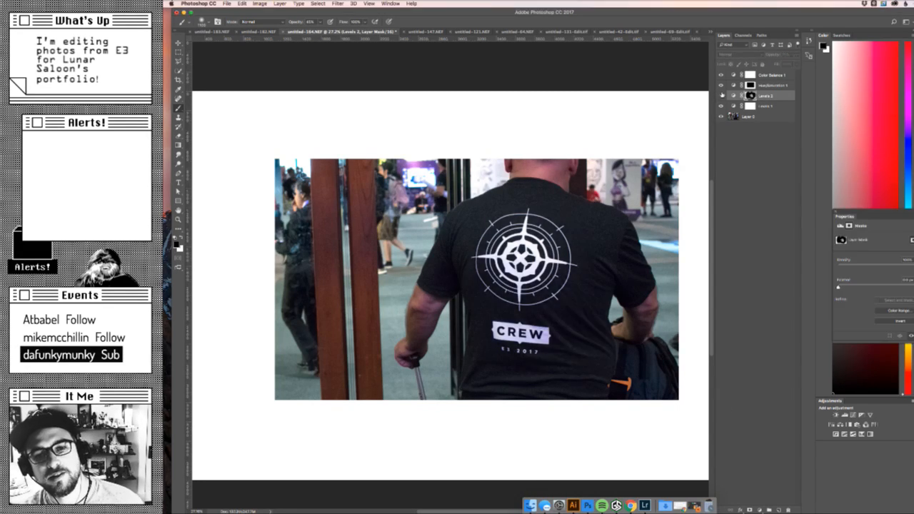
pyautogui.click(721, 95)
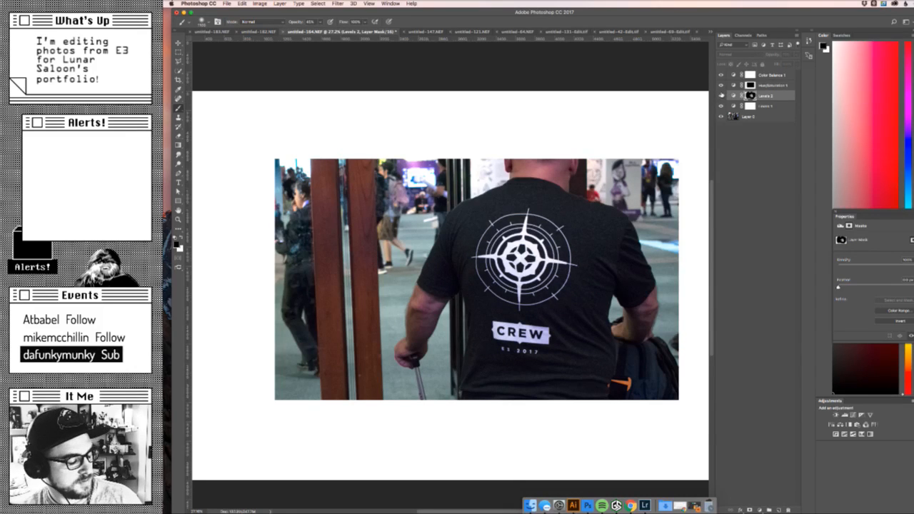
pyautogui.click(721, 95)
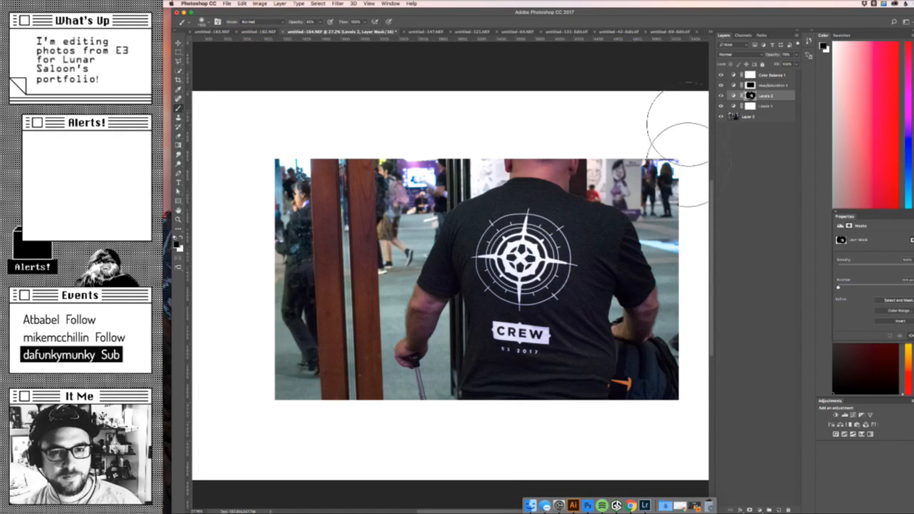
pyautogui.click(617, 506)
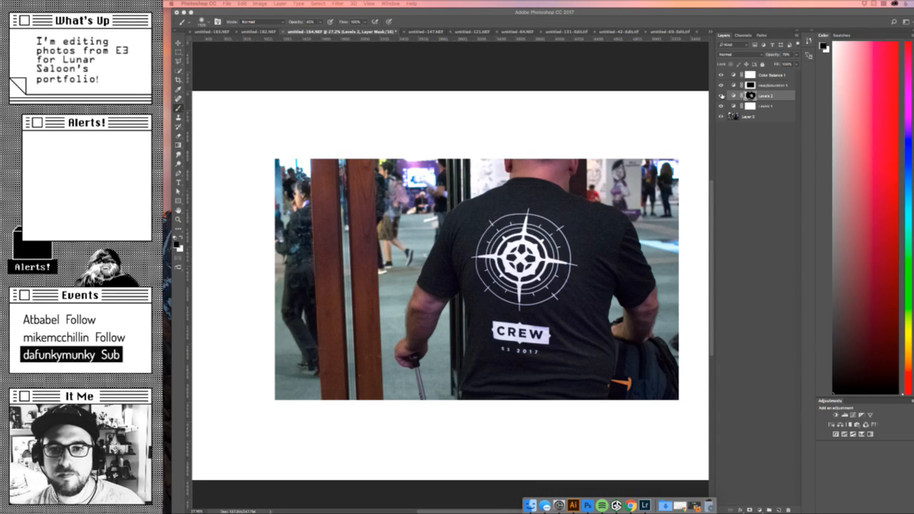
pyautogui.click(722, 96)
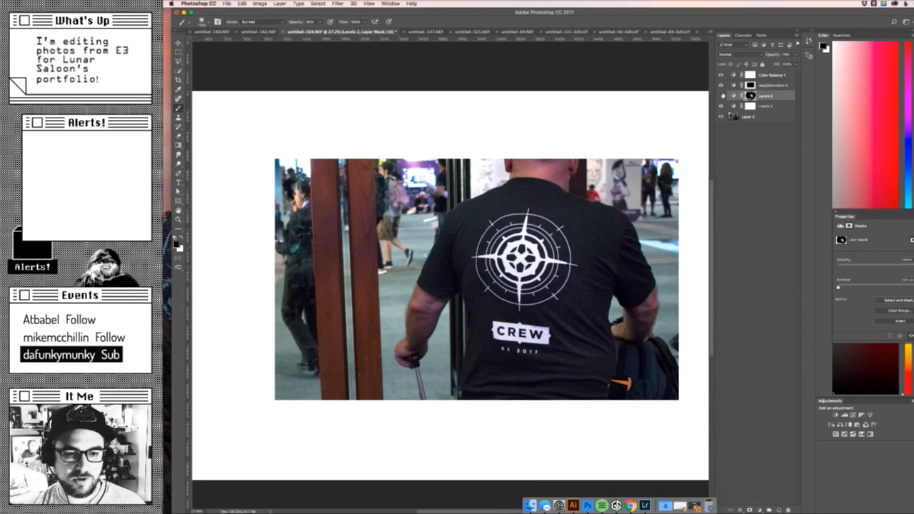
pyautogui.click(721, 96)
pyautogui.click(722, 96)
pyautogui.click(721, 96)
pyautogui.click(721, 96)
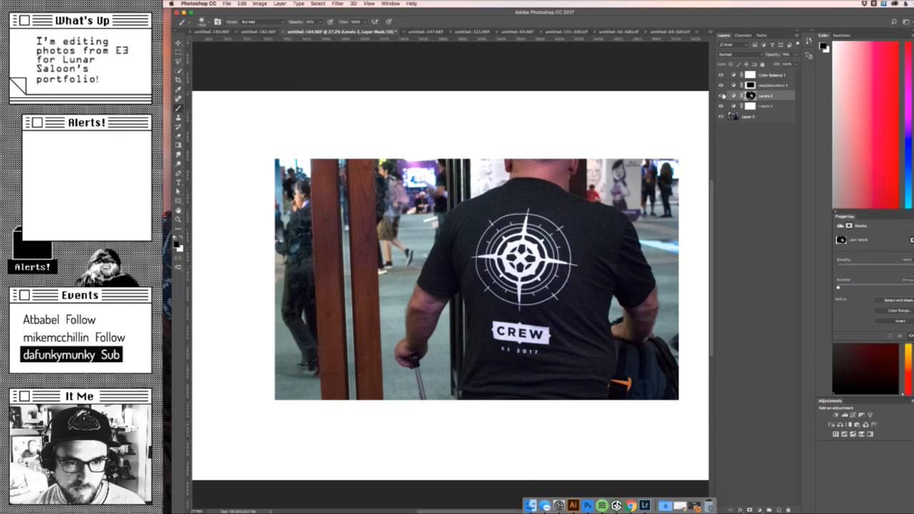
pyautogui.click(721, 96)
pyautogui.click(722, 96)
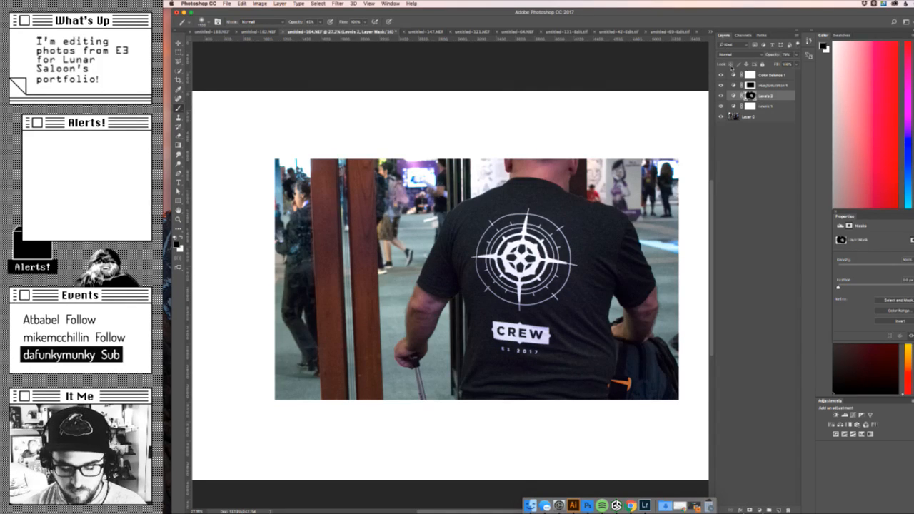
# - Save the CREW shirt photo, select the image area inside the white border and crop the canvas to it
pyautogui.press('super+minus')
pyautogui.press('super+minus')
pyautogui.press('super+minus')
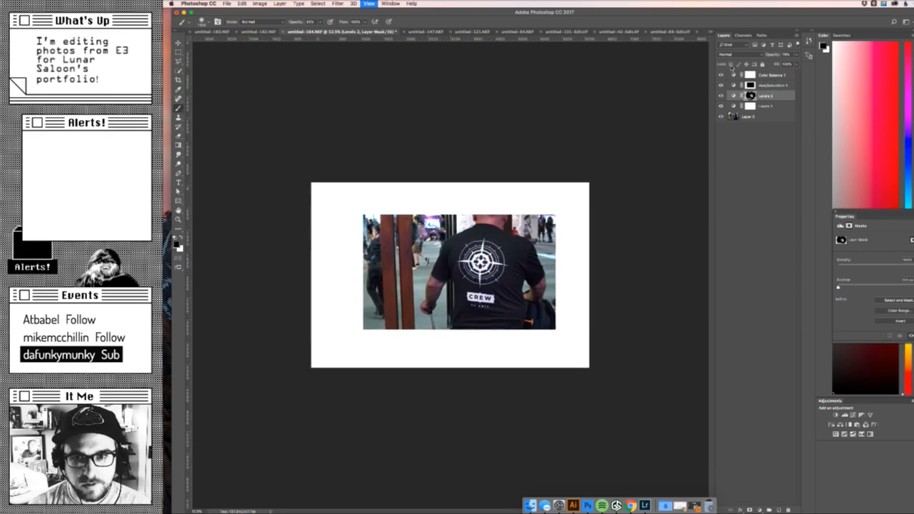
pyautogui.press('super+plus')
pyautogui.press('super+a')
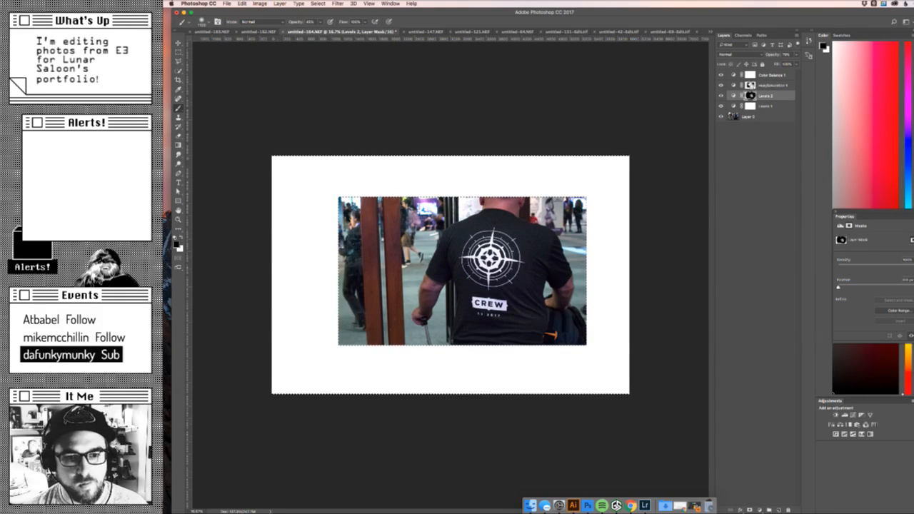
pyautogui.press('super+shift+i')
pyautogui.press('super+s')
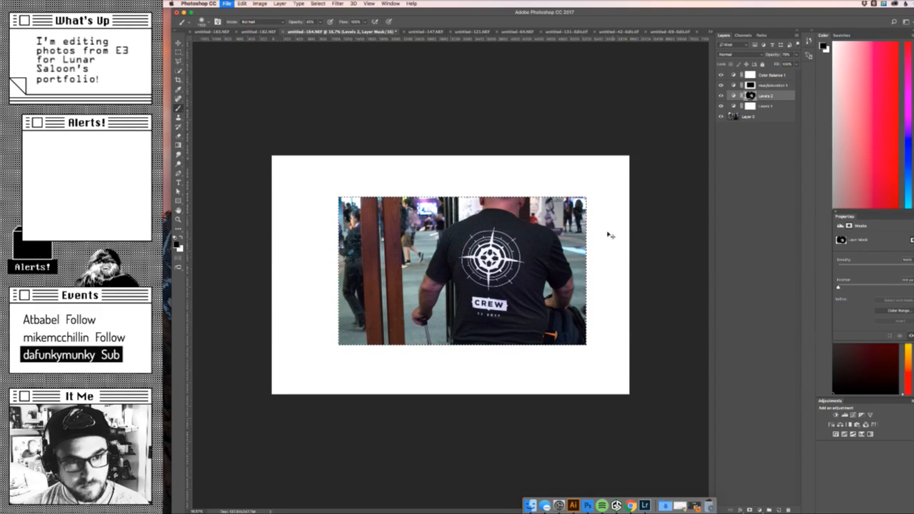
pyautogui.click(260, 3)
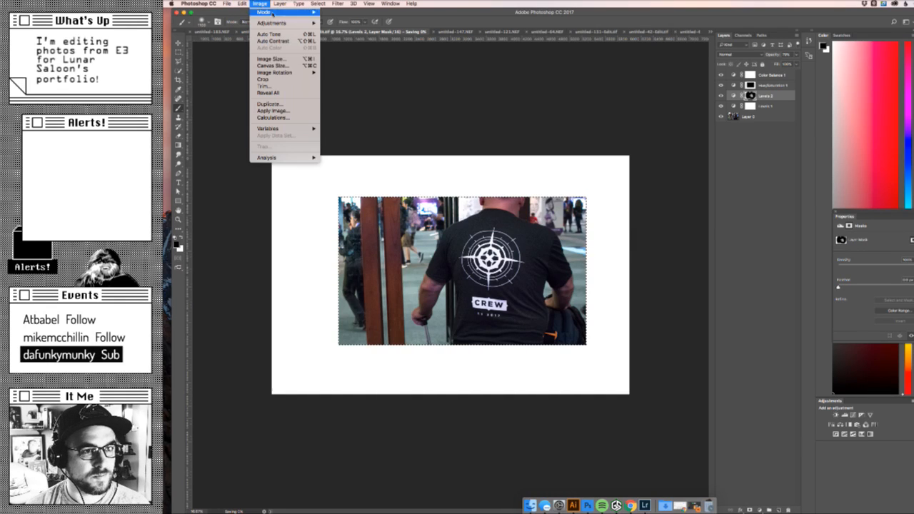
pyautogui.click(284, 79)
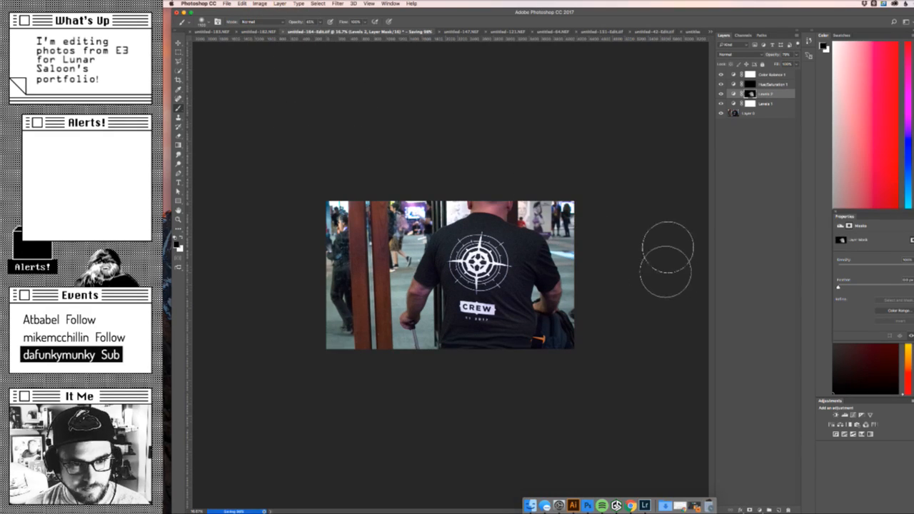
pyautogui.press('super+a')
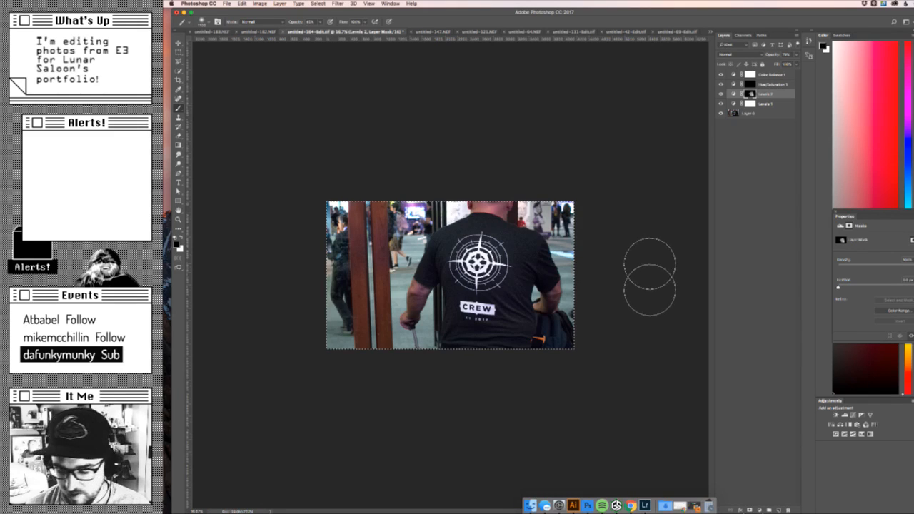
# - Switch to Chrome and check the image size options for the work content on the IGN's 2017 E3 Booth page
pyautogui.press('super+Tab')
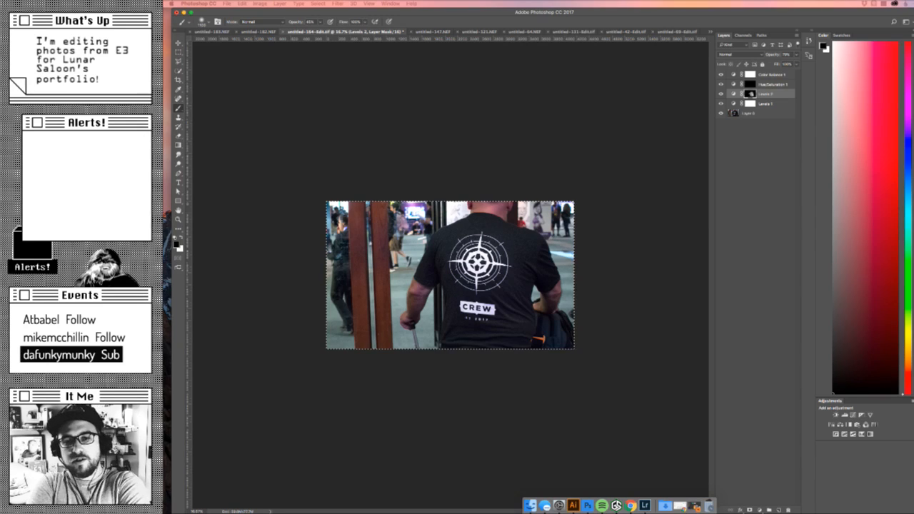
pyautogui.press('super+Tab')
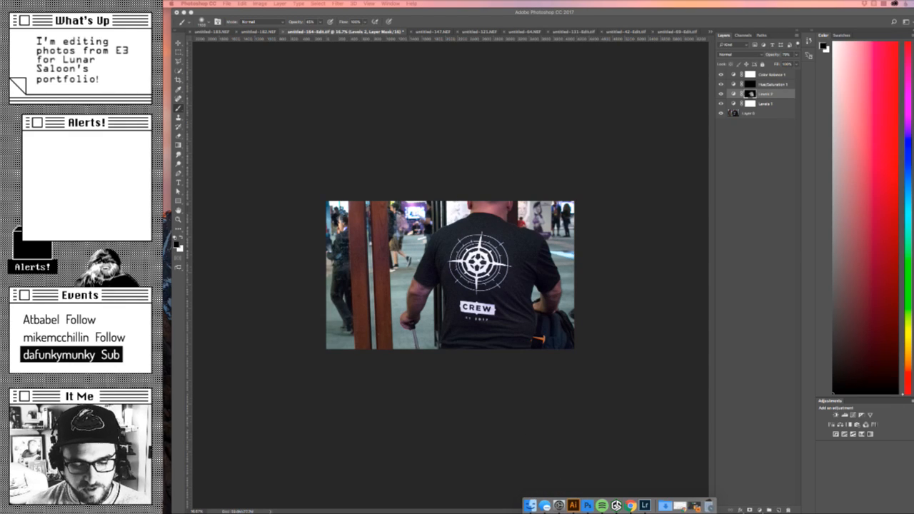
pyautogui.click(631, 505)
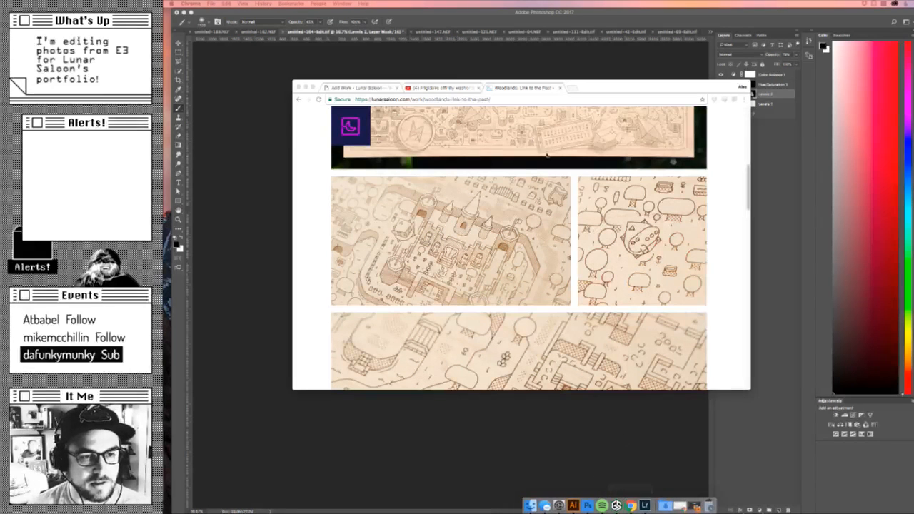
pyautogui.click(367, 89)
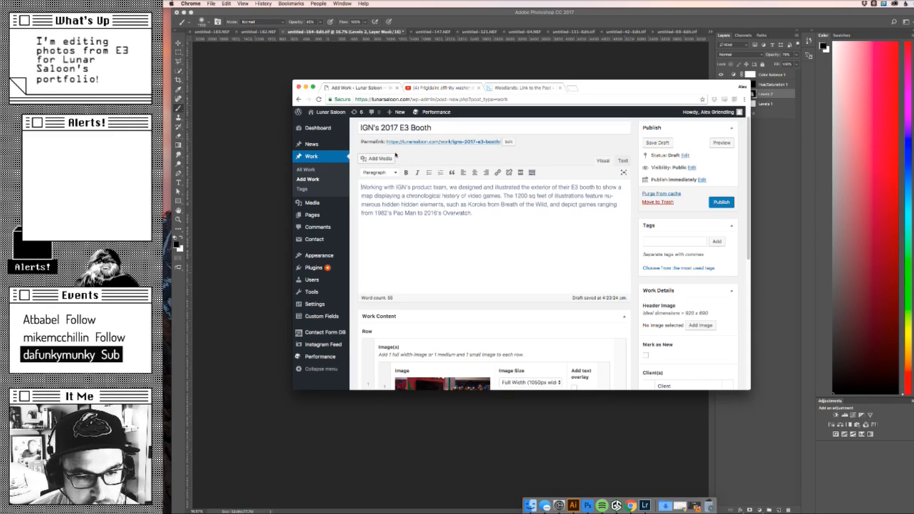
pyautogui.scroll(-5, 483, 208)
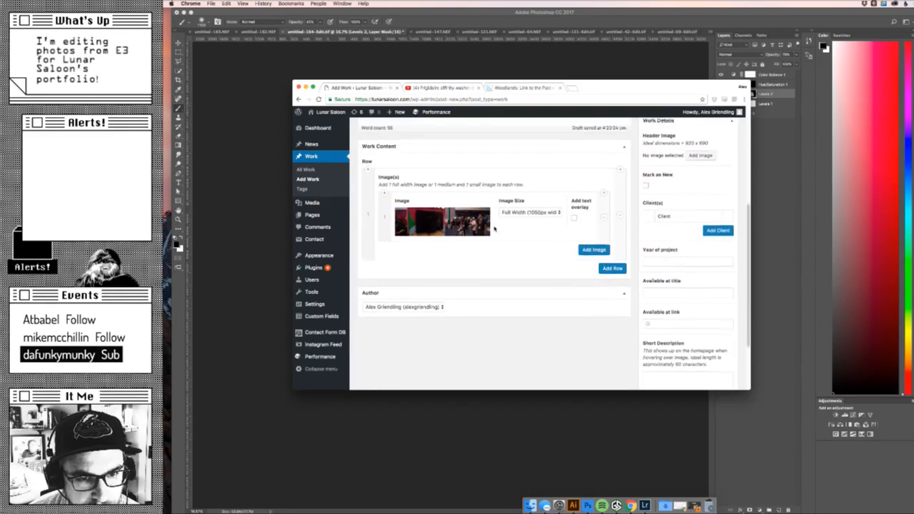
pyautogui.click(525, 193)
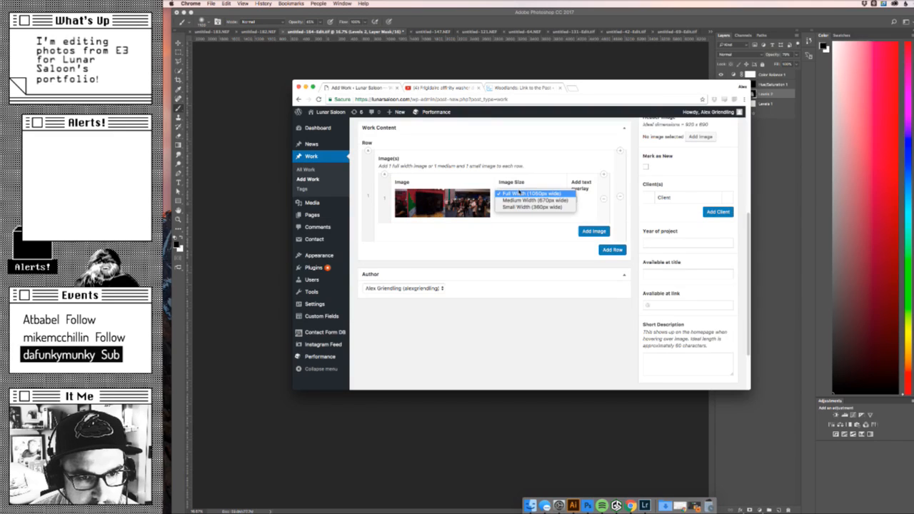
pyautogui.click(213, 153)
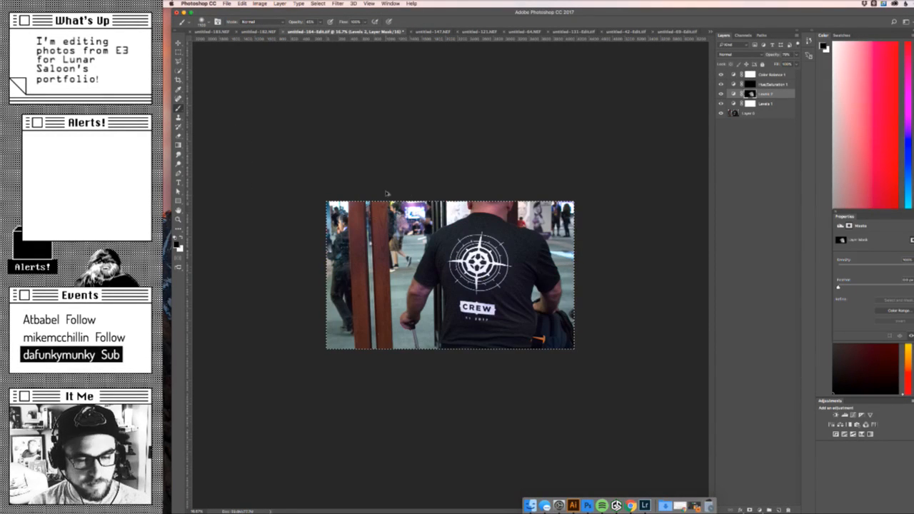
# - Open the cropped photo in Save for Web, reduce its image size and inspect the preview up close and at 100%
pyautogui.press('alt+shift+super+s')
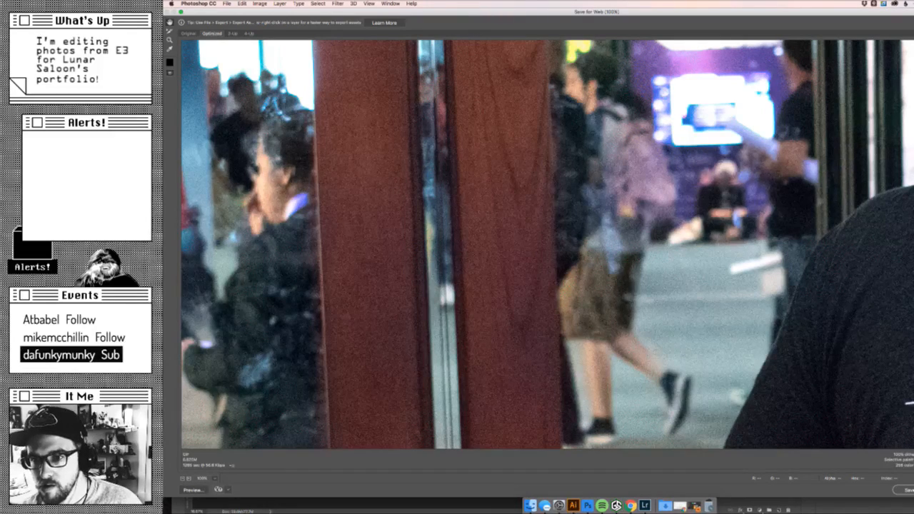
pyautogui.press('Tab')
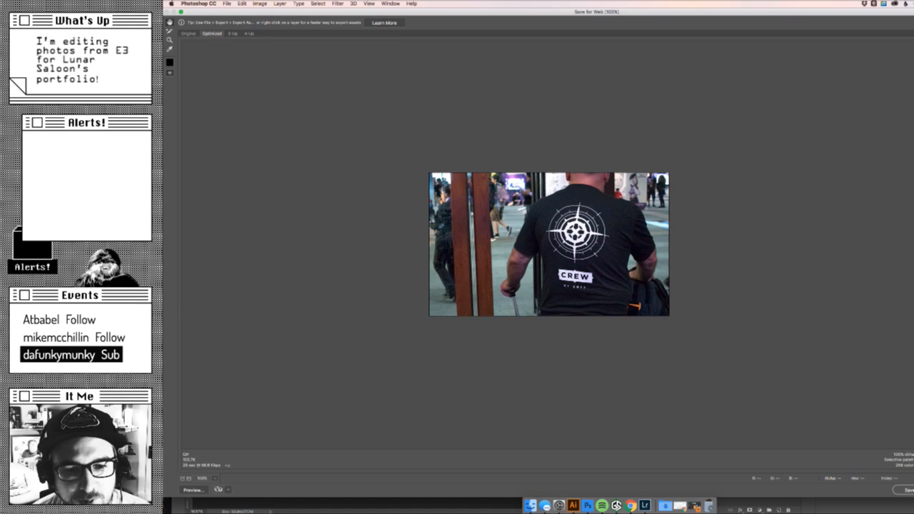
pyautogui.press('super+equal')
pyautogui.press('super+equal')
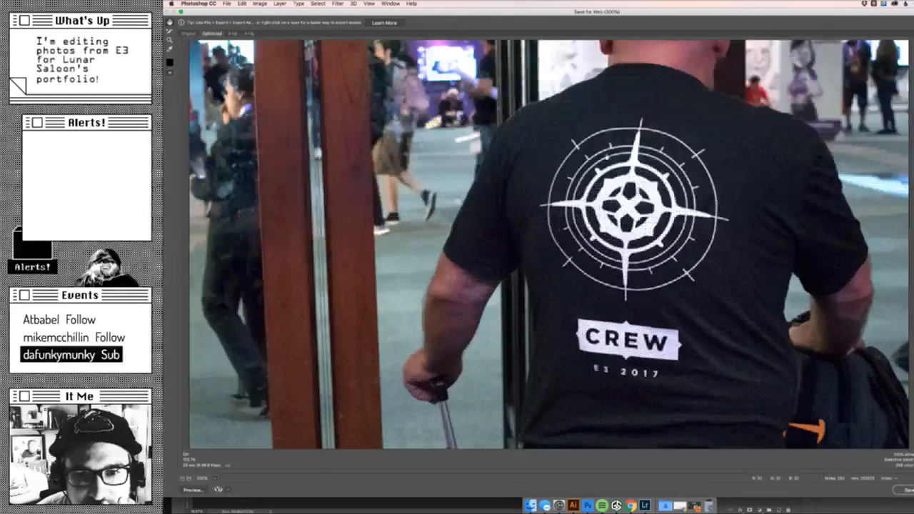
pyautogui.scroll(1, 645, 222)
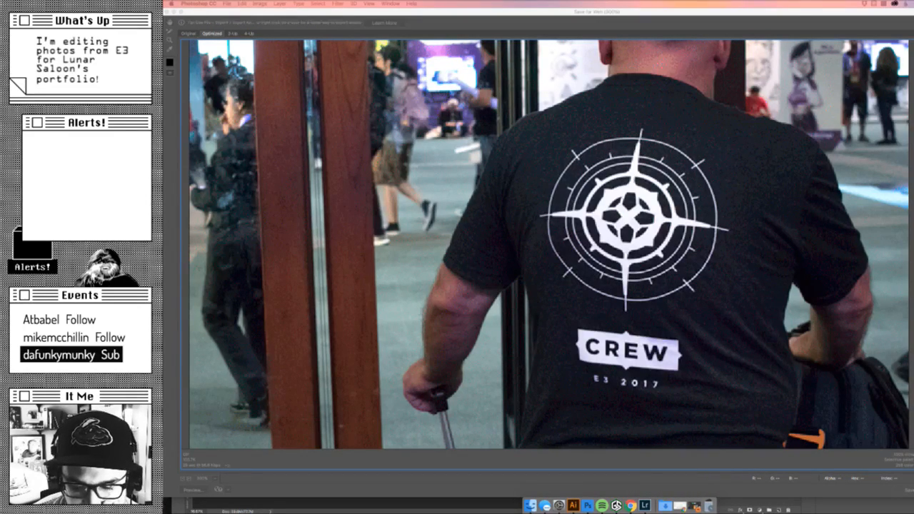
pyautogui.click(798, 187)
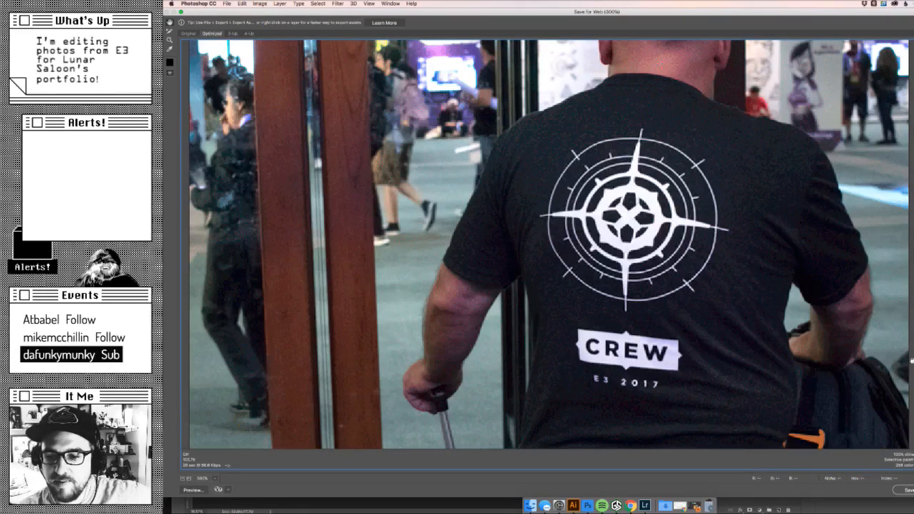
pyautogui.press('super+minus')
pyautogui.press('super+minus')
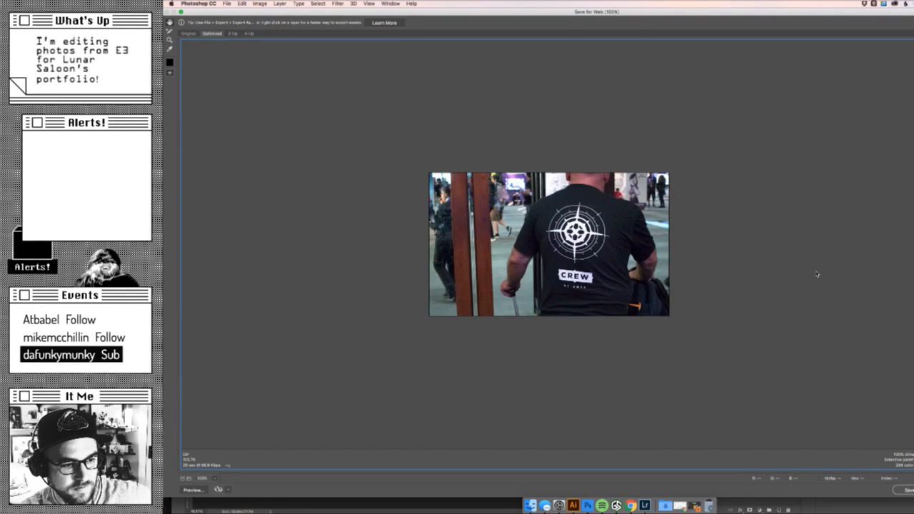
pyautogui.press('super+minus')
pyautogui.press('super+plus')
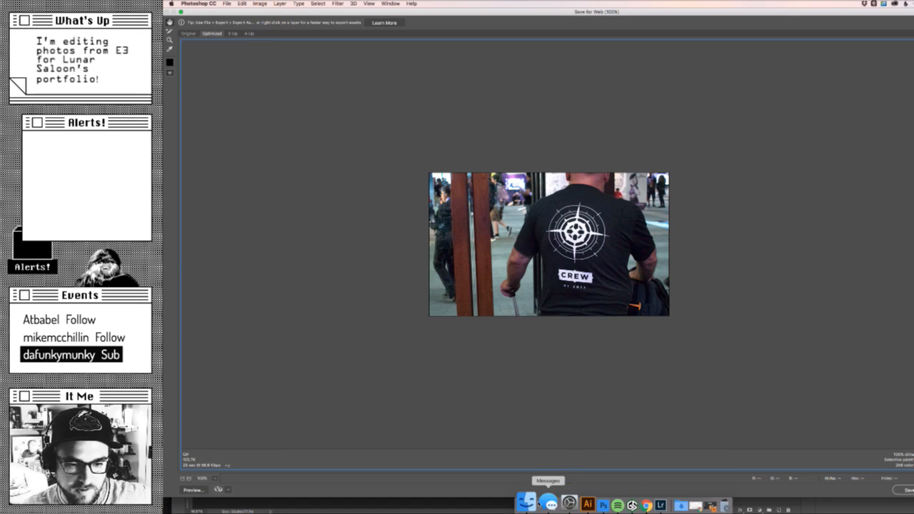
# - Switch to Finder, browse the Dropbox folder and preview OldMan_Print.png
pyautogui.click(530, 506)
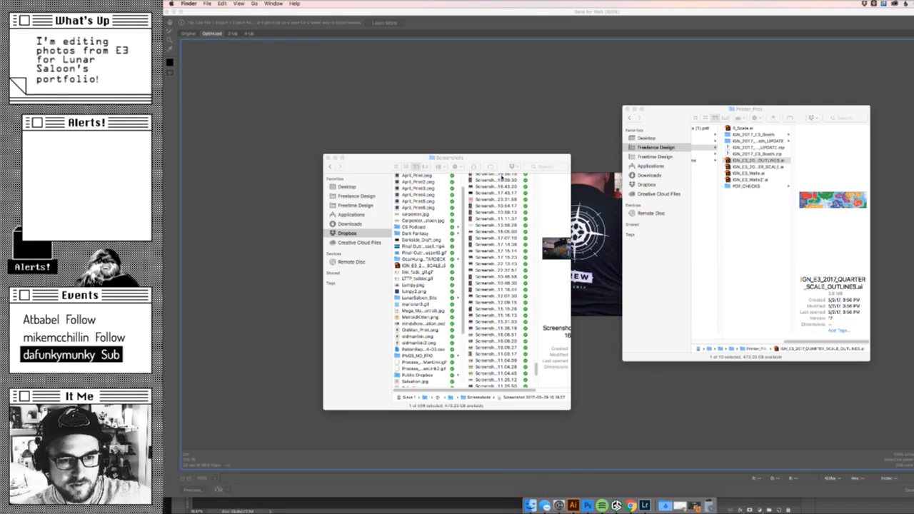
pyautogui.moveTo(494, 157); pyautogui.dragTo(507, 158)
pyautogui.click(384, 235)
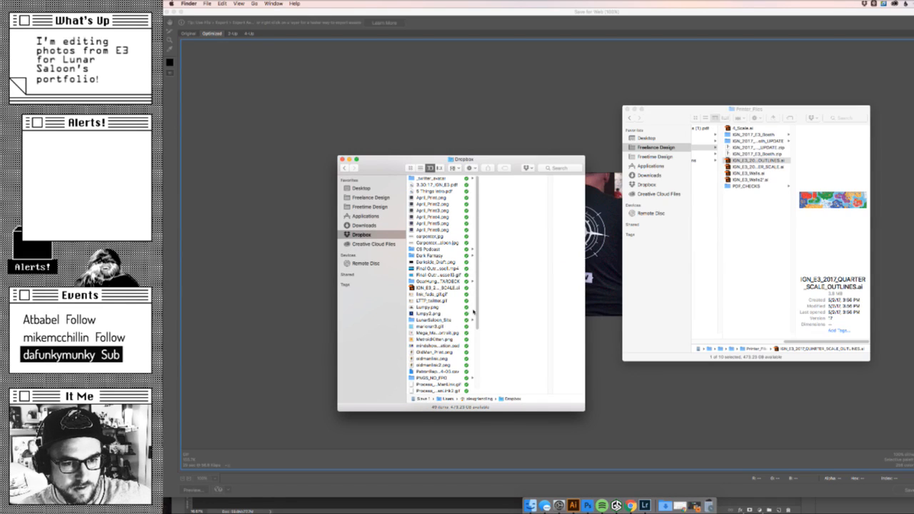
pyautogui.moveTo(474, 312); pyautogui.dragTo(466, 361)
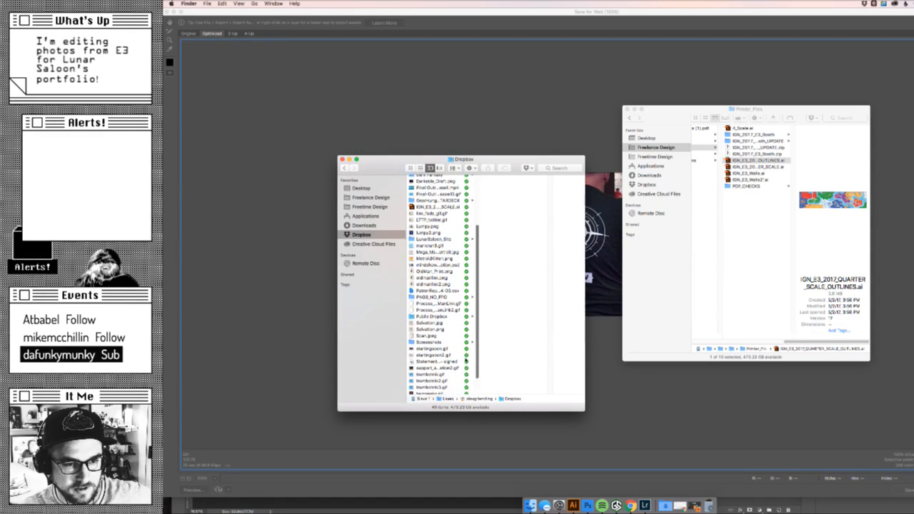
pyautogui.scroll(-1, 464, 357)
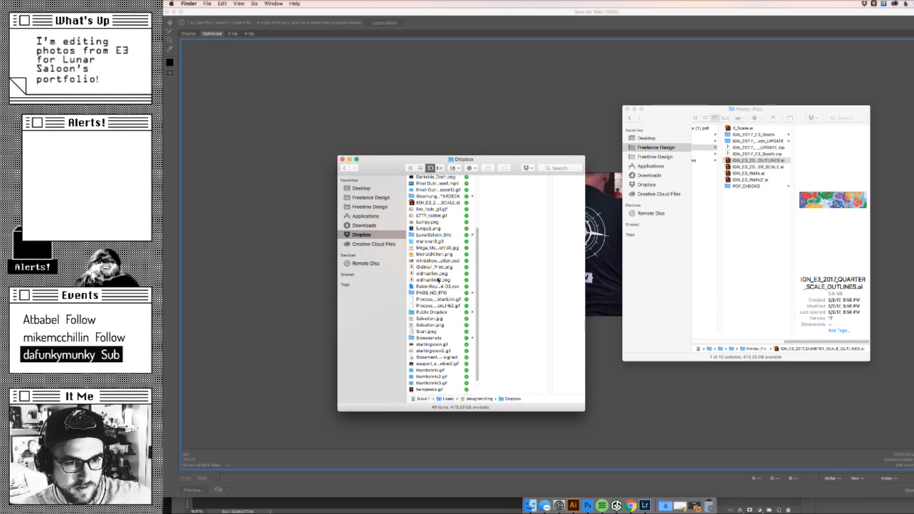
pyautogui.click(437, 282)
pyautogui.press('Up')
pyautogui.press('Up')
pyautogui.press('space')
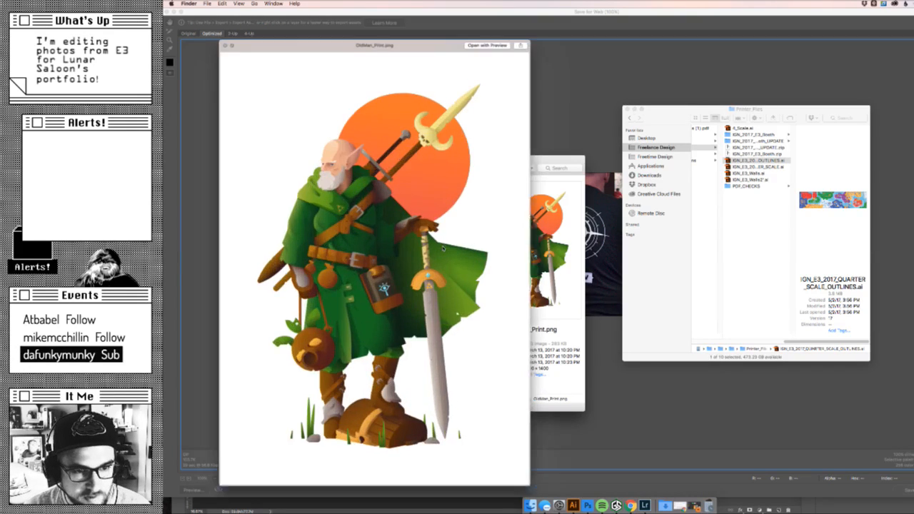
# - Close the preview and move Mega_Man_Family_Portrait.jpg and MetroidKitten.png from the Dropbox folder to the Trash
pyautogui.press('space')
pyautogui.press('Down')
pyautogui.press('Down')
pyautogui.press('Down')
pyautogui.press('Up')
pyautogui.press('Up')
pyautogui.press('Up')
pyautogui.press('Up')
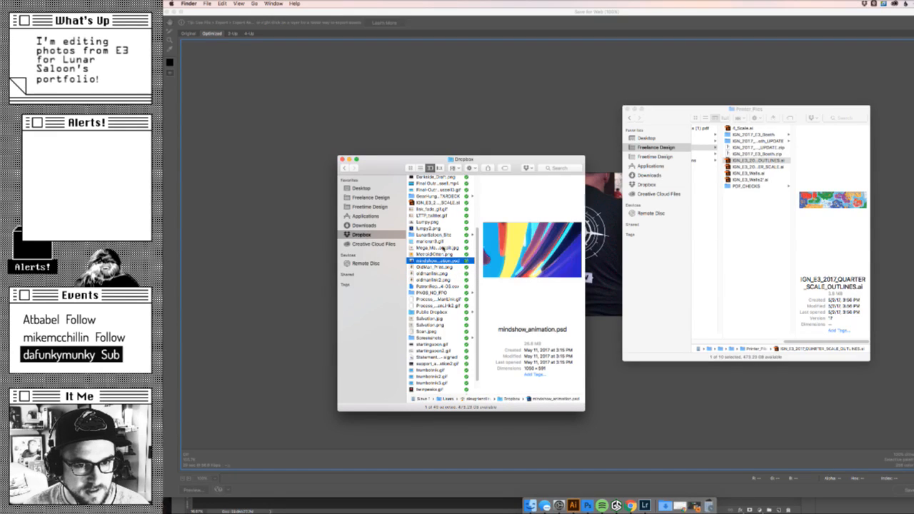
pyautogui.press('Up')
pyautogui.press('Up')
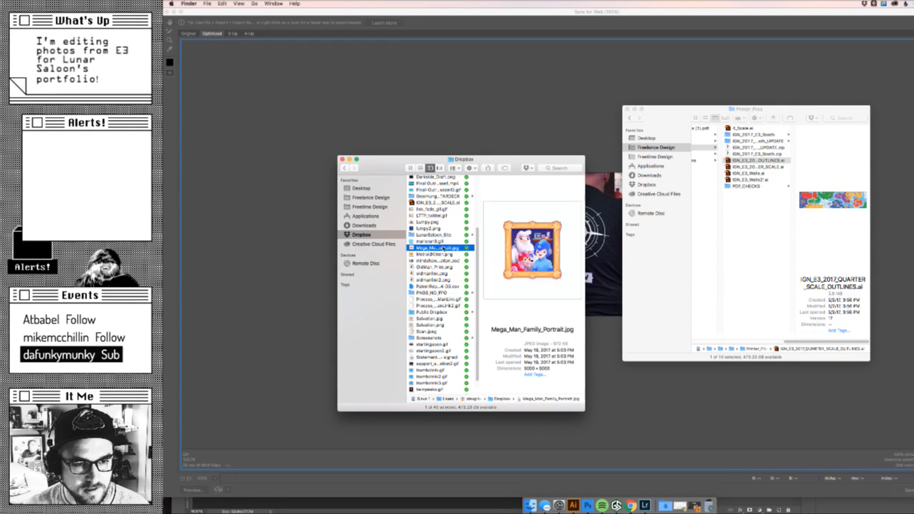
pyautogui.hotkey('shift', 'Down')
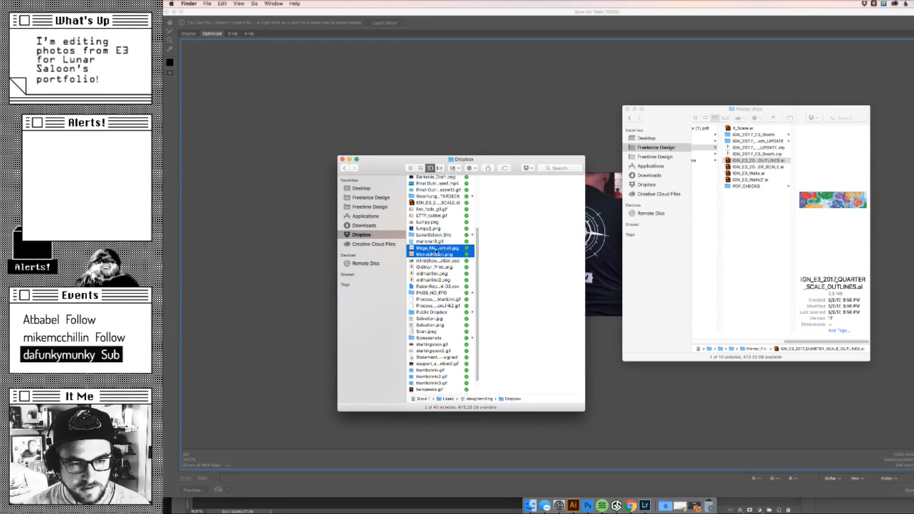
pyautogui.rightClick(441, 249)
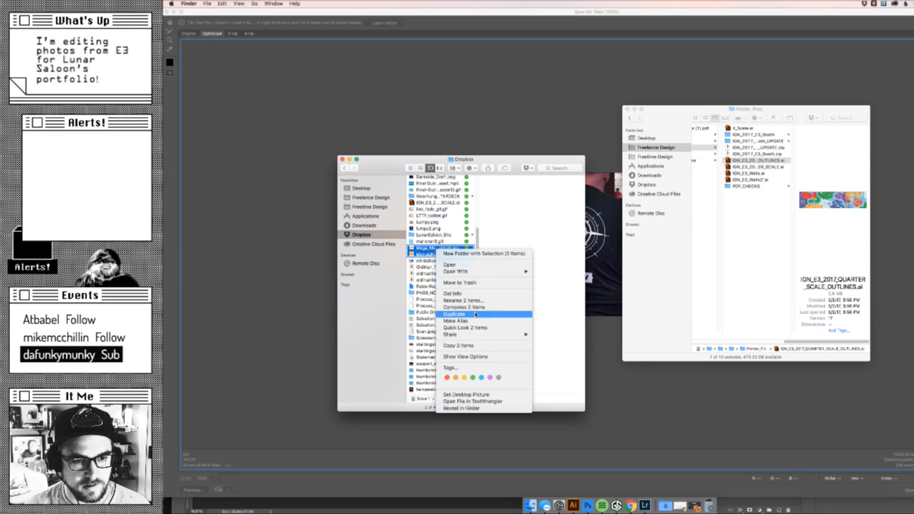
pyautogui.click(418, 253)
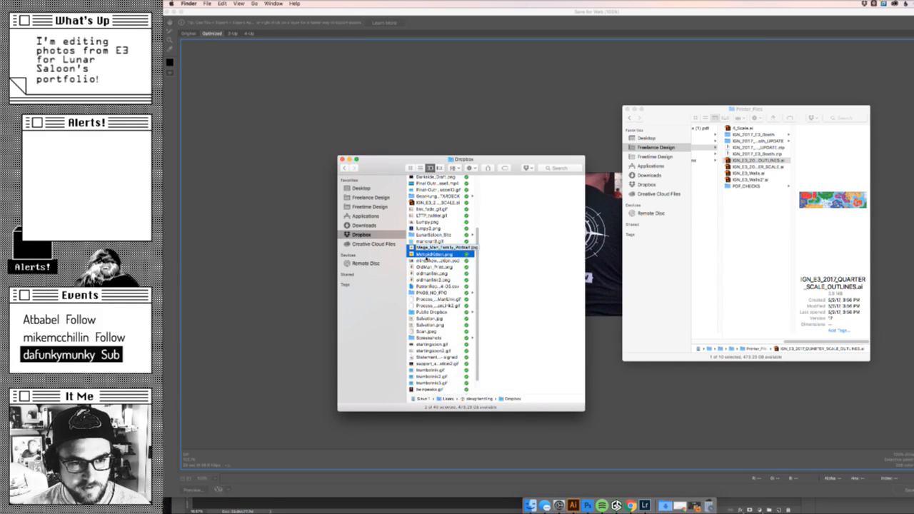
pyautogui.moveTo(420, 253); pyautogui.dragTo(708, 500)
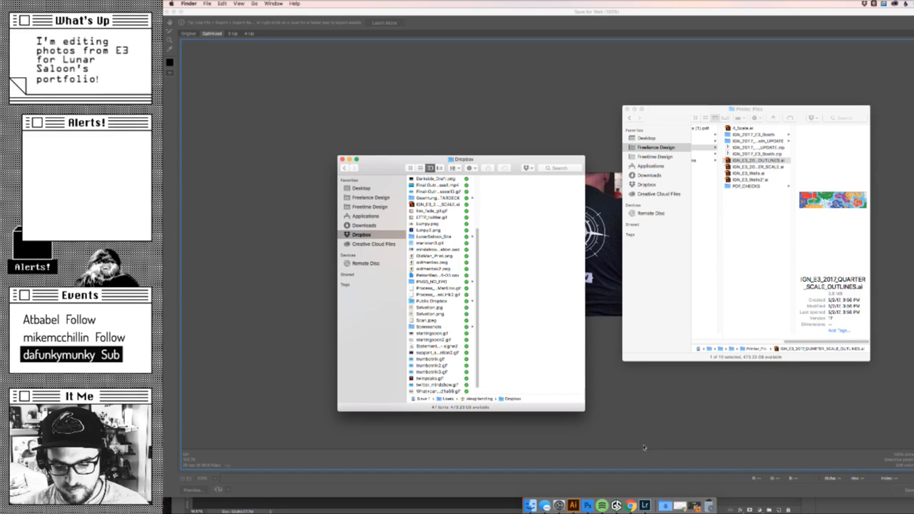
# - Return to Photoshop, cancel the web export and compare the cropped photo with all four adjustment layers hidden
pyautogui.click(319, 241)
pyautogui.press('Escape')
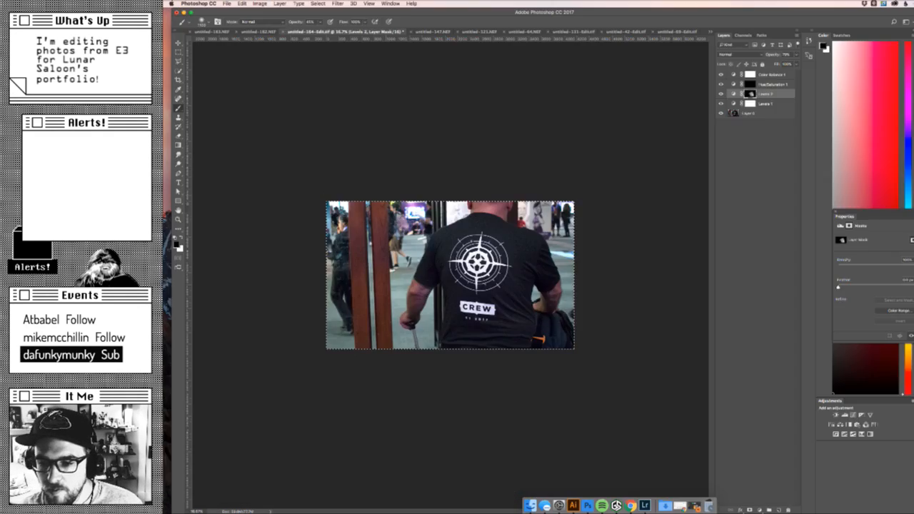
pyautogui.press('z')
pyautogui.moveTo(511, 203); pyautogui.dragTo(676, 162)
pyautogui.moveTo(652, 165); pyautogui.dragTo(556, 186)
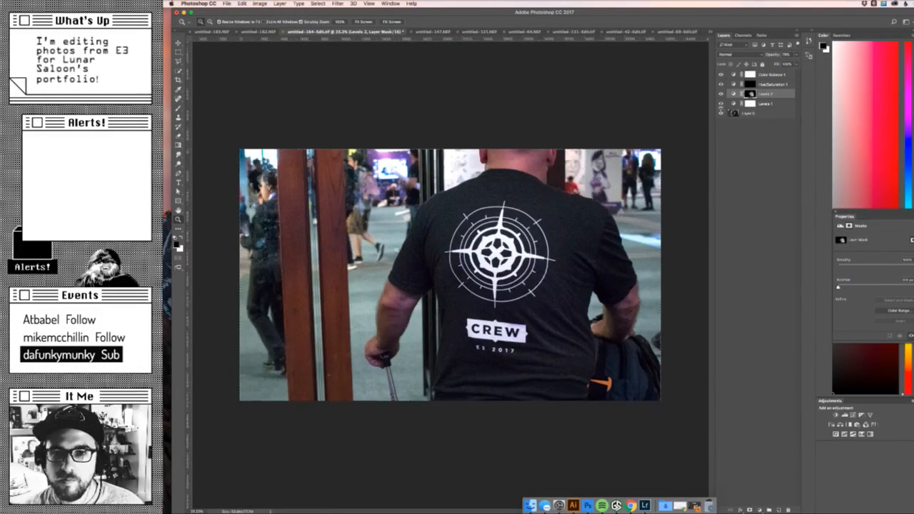
pyautogui.click(721, 94)
pyautogui.moveTo(722, 104); pyautogui.dragTo(722, 74)
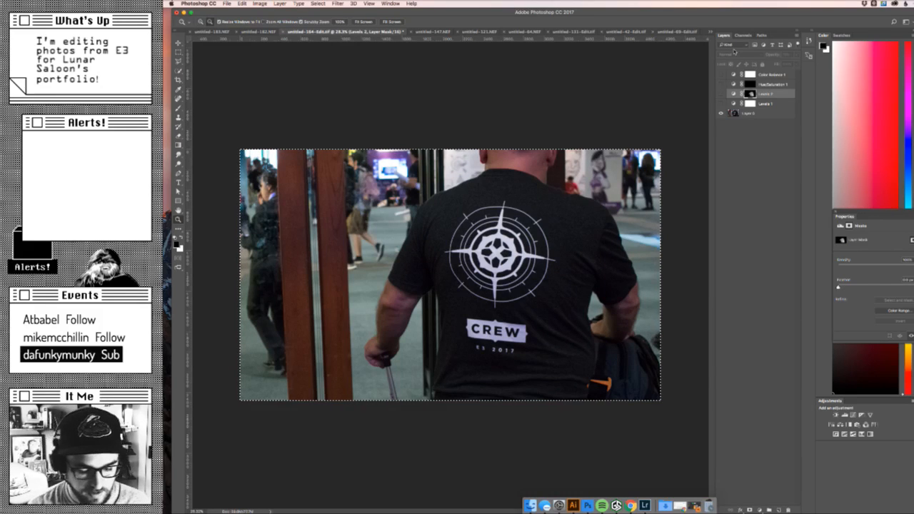
# - Check the unadjusted photo at a reduced image size in Save for Web, cancel the export and show all four adjustment layers again
pyautogui.press('alt+shift+super+s')
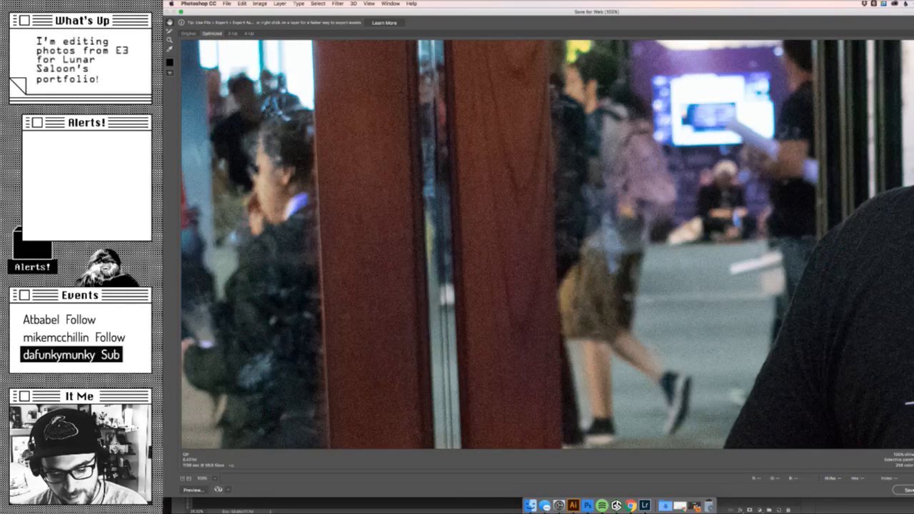
pyautogui.press('Tab')
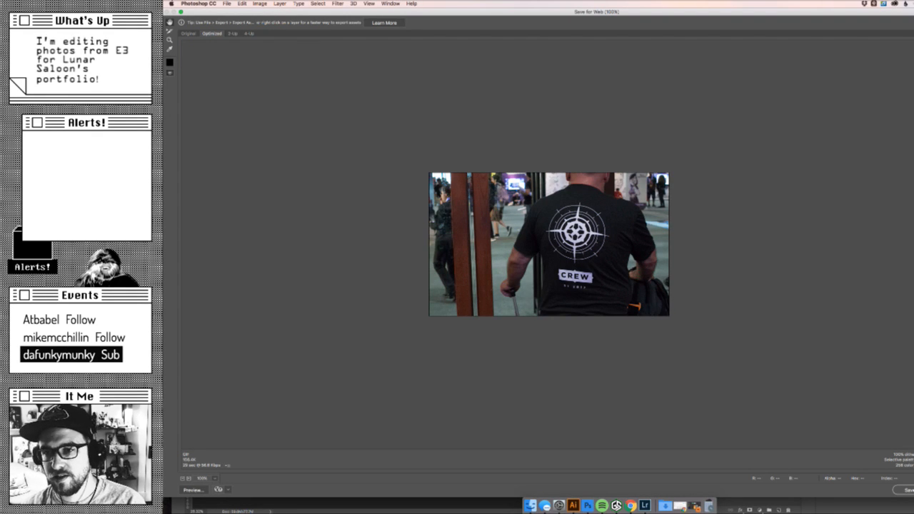
pyautogui.press('Escape')
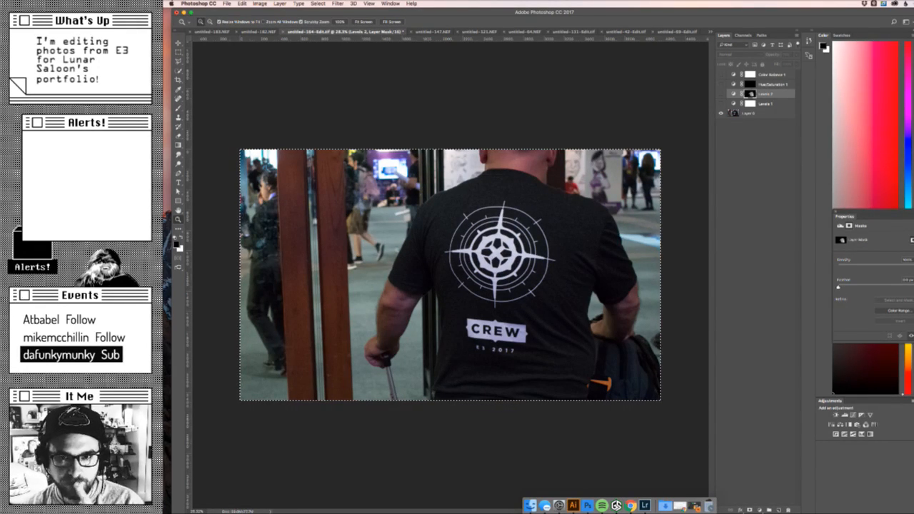
pyautogui.click(721, 94)
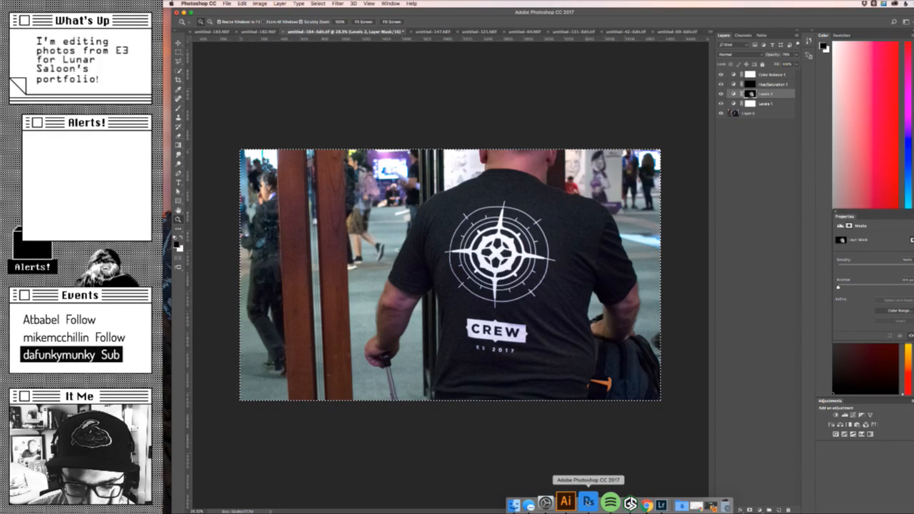
# - Switch to Finder and add the LunarSaloon_Site folder from Dropbox to the sidebar favourites
pyautogui.click(572, 503)
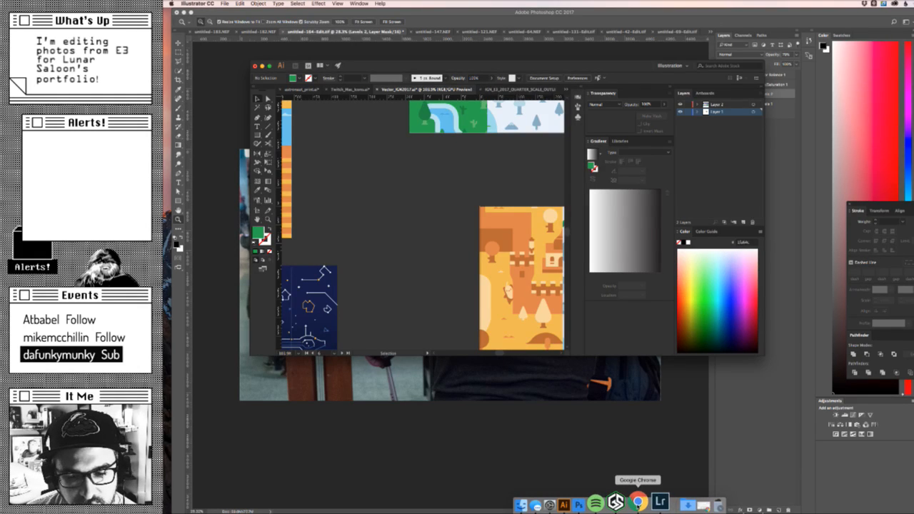
pyautogui.click(534, 504)
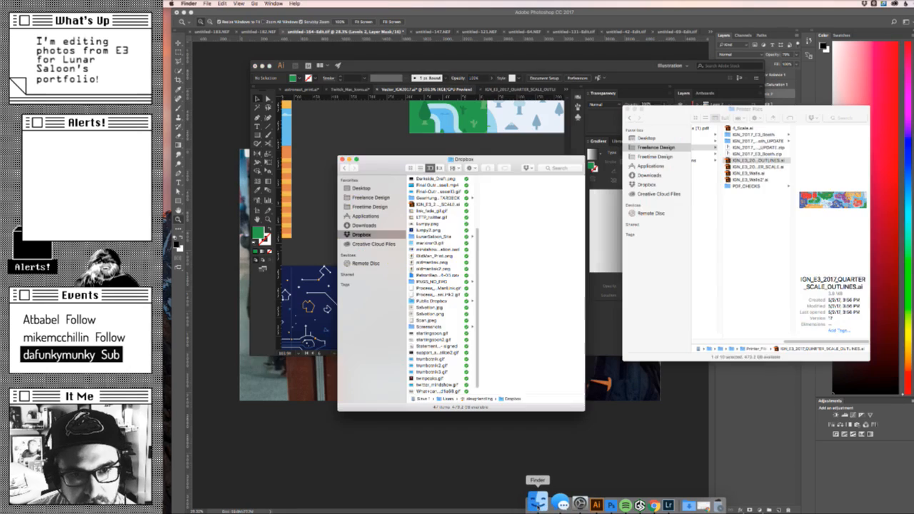
pyautogui.click(436, 236)
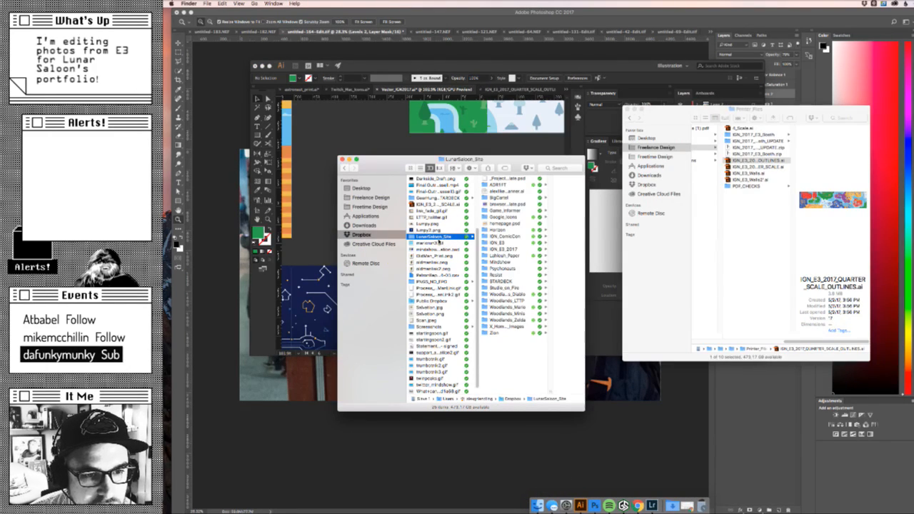
pyautogui.moveTo(438, 236); pyautogui.dragTo(387, 234)
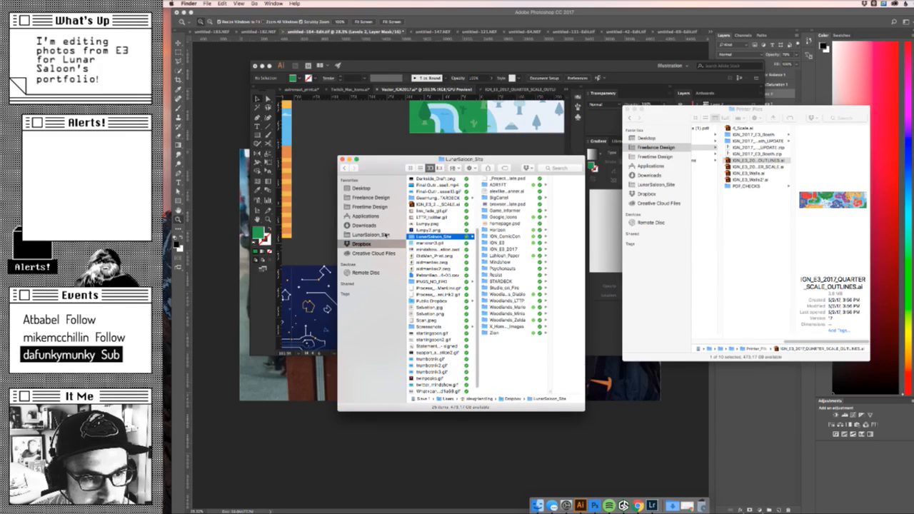
# - Open the Images folder of IGN_E3_2017 inside LunarSaloon_Site and select large_globe.png
pyautogui.click(386, 234)
pyautogui.click(443, 248)
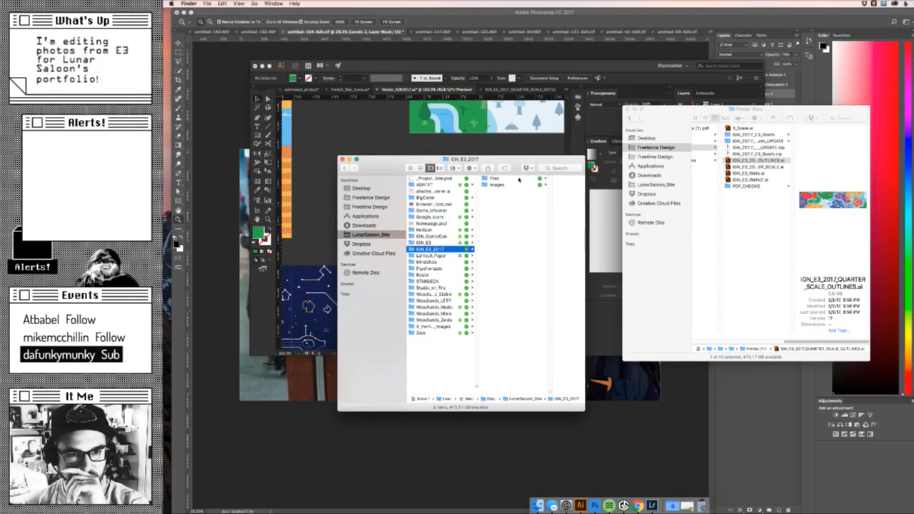
pyautogui.click(493, 179)
pyautogui.click(471, 185)
pyautogui.click(543, 188)
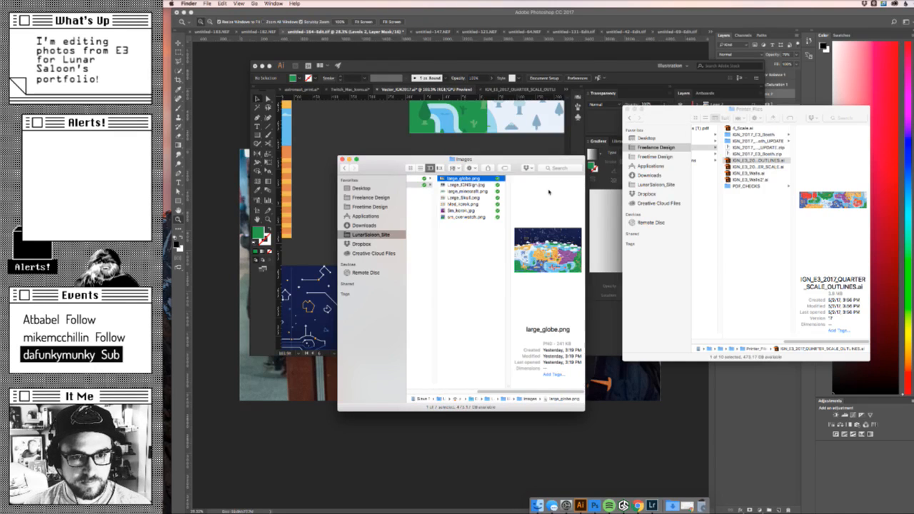
# - Preview the portfolio images one after another from large_globe.png through sm_overwatch.png
pyautogui.press('space')
pyautogui.press('Down')
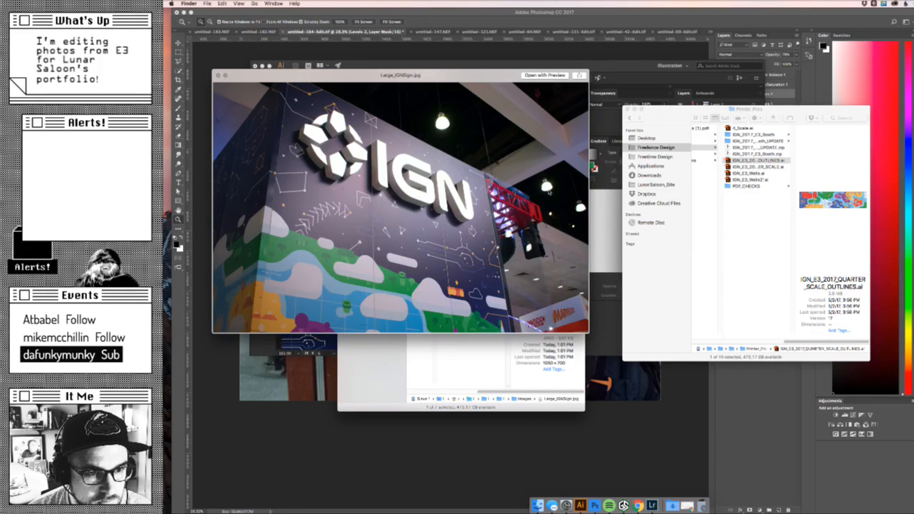
pyautogui.press('Down')
pyautogui.press('Down')
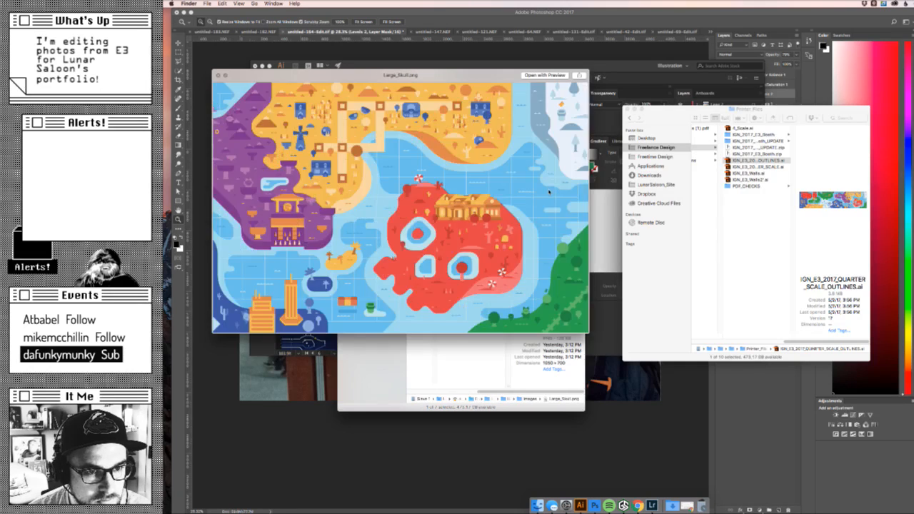
pyautogui.press('Down')
pyautogui.press('Down')
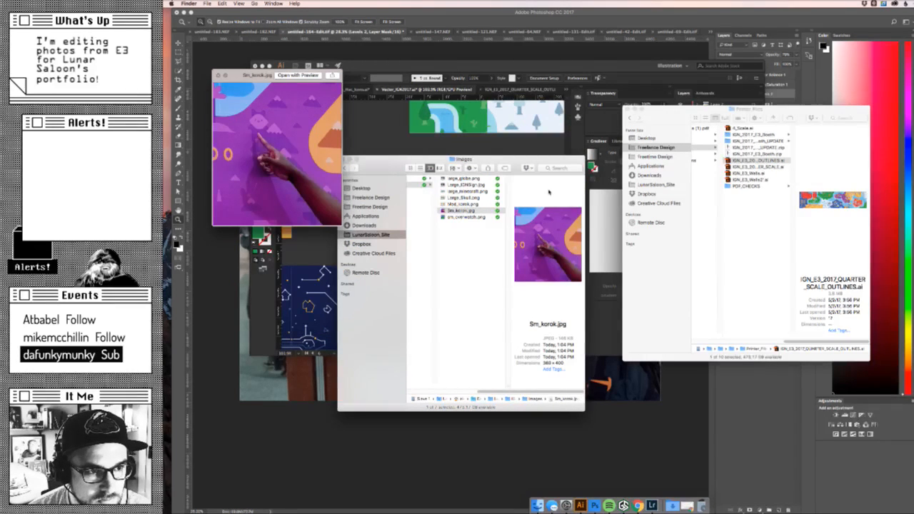
pyautogui.press('Down')
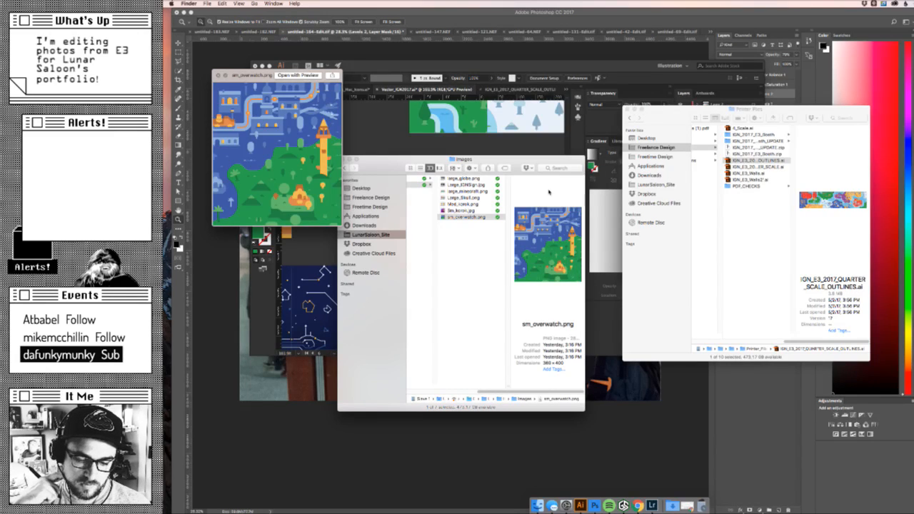
pyautogui.press('space')
# - Return to Photoshop, clear the selection and convert the base photo layer to a Smart Object
pyautogui.click(226, 219)
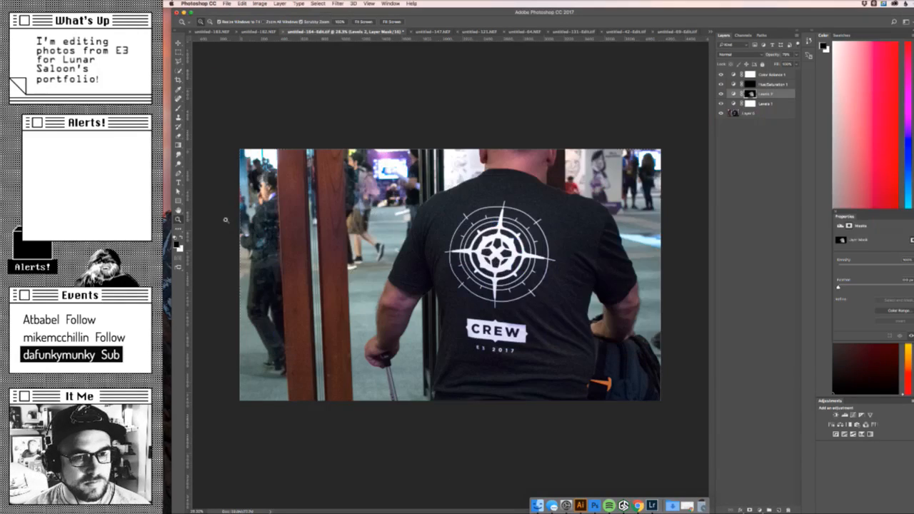
pyautogui.press('v')
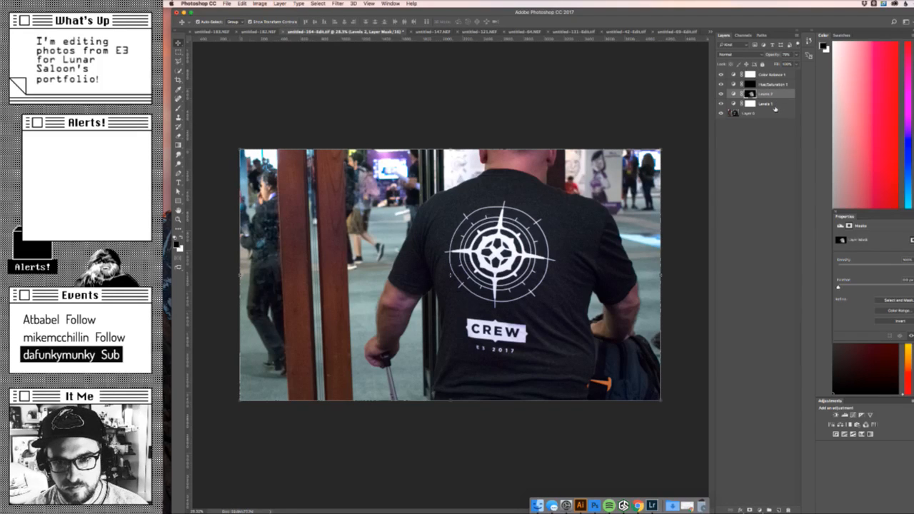
pyautogui.click(775, 110)
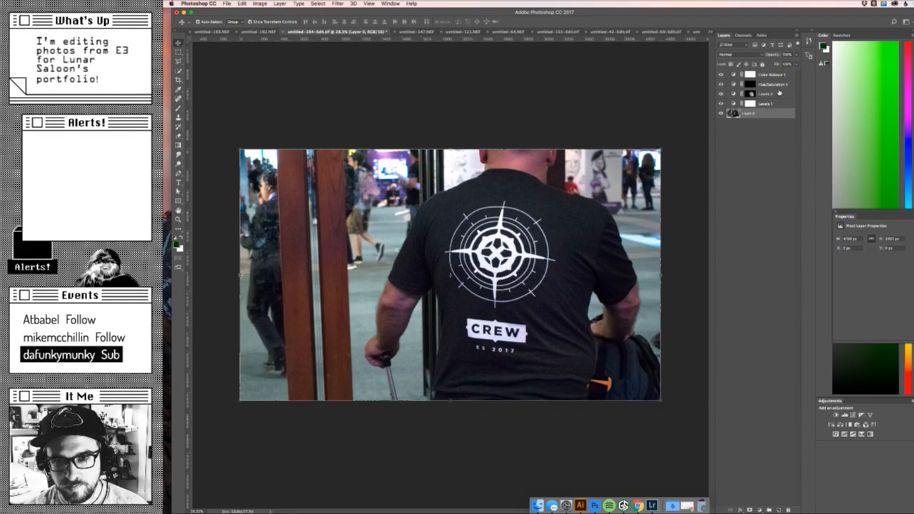
pyautogui.rightClick(767, 111)
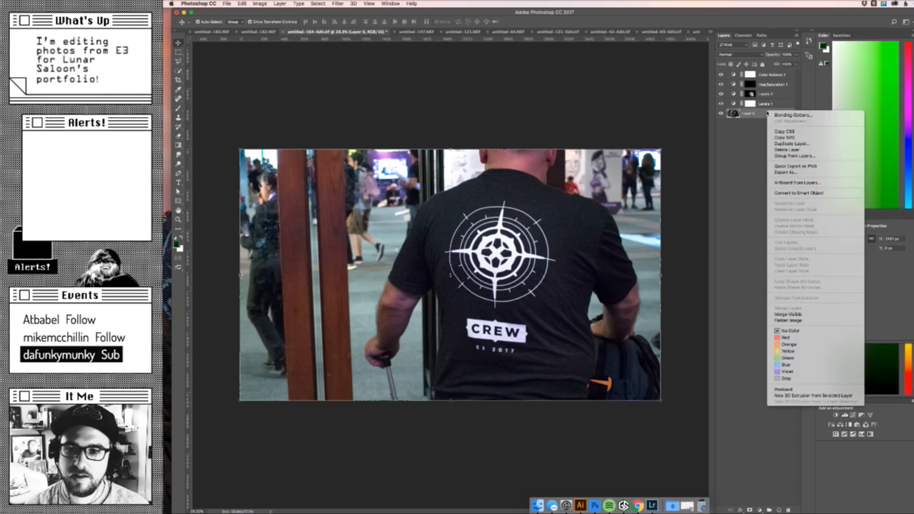
pyautogui.click(819, 192)
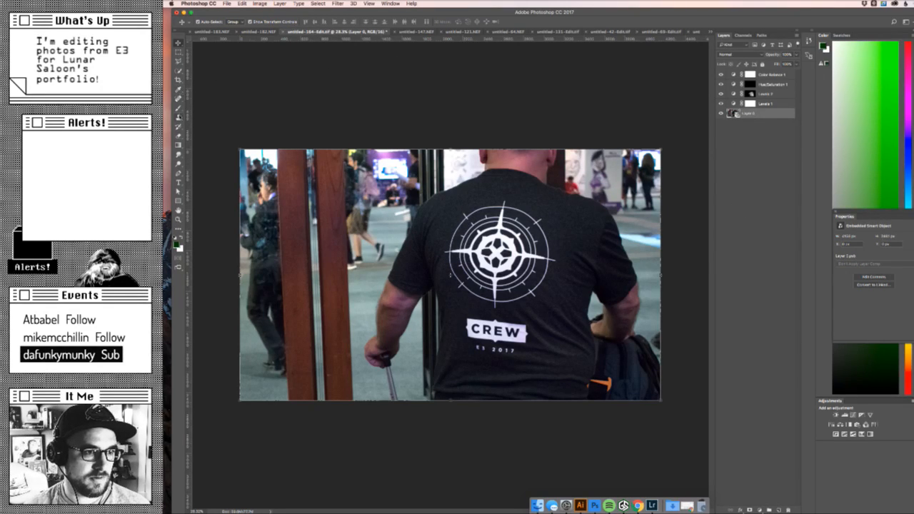
pyautogui.click(178, 126)
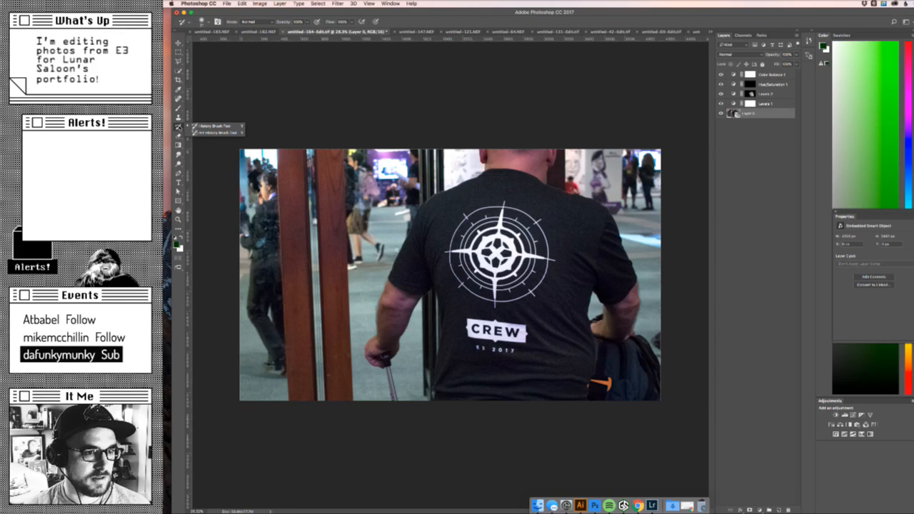
pyautogui.moveTo(229, 13); pyautogui.dragTo(218, 13)
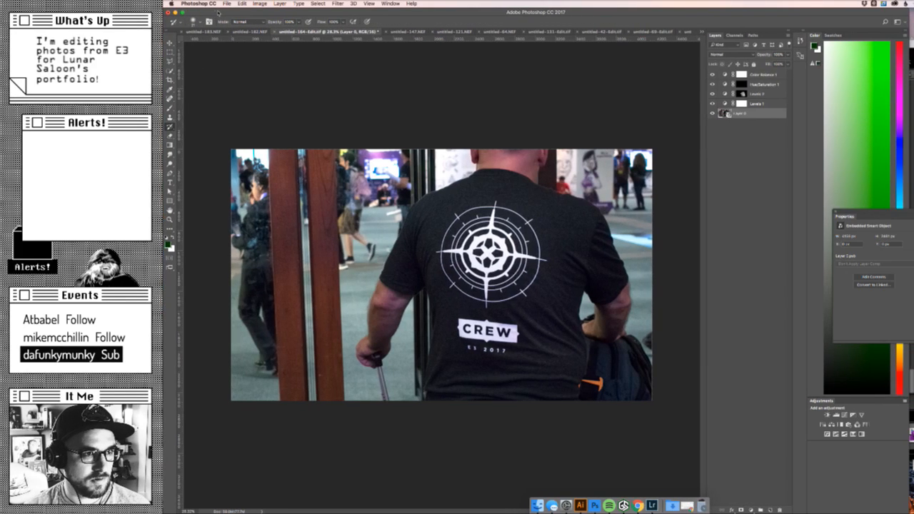
pyautogui.click(169, 127)
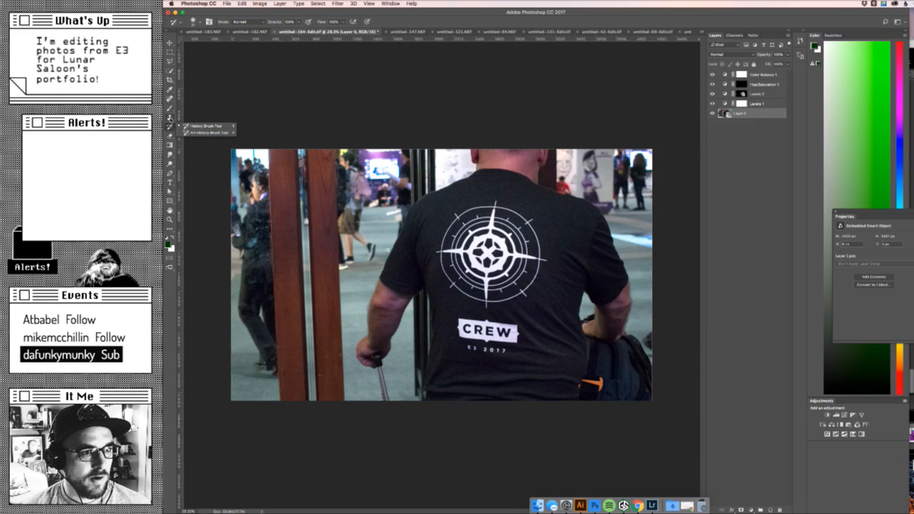
pyautogui.press('super+Tab')
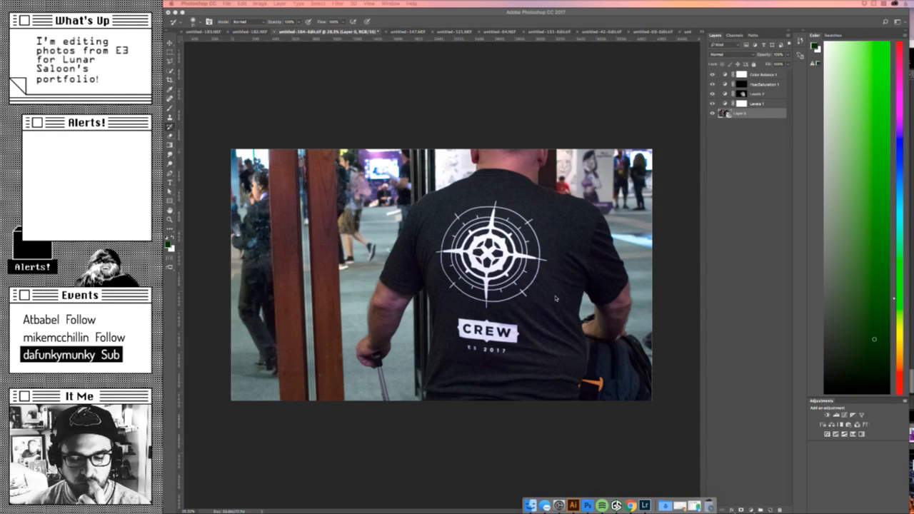
pyautogui.click(674, 300)
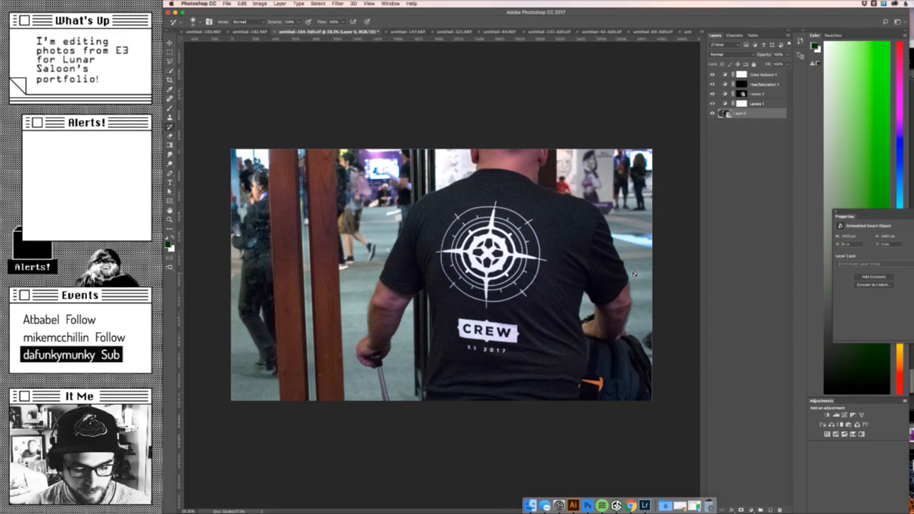
# - Export the cropped shirt photo through Save for Web at a reduced size as med_shirt.jpg in the Images folder
pyautogui.press('super+s')
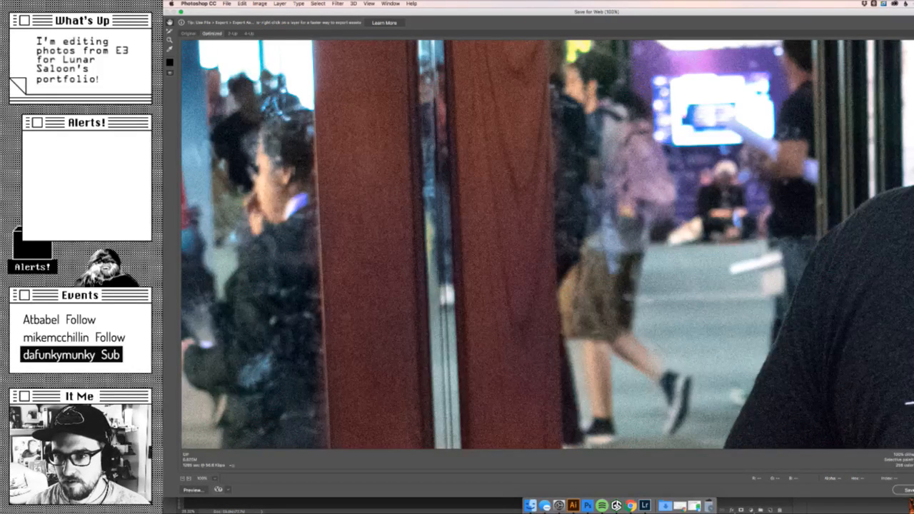
pyautogui.press('Tab')
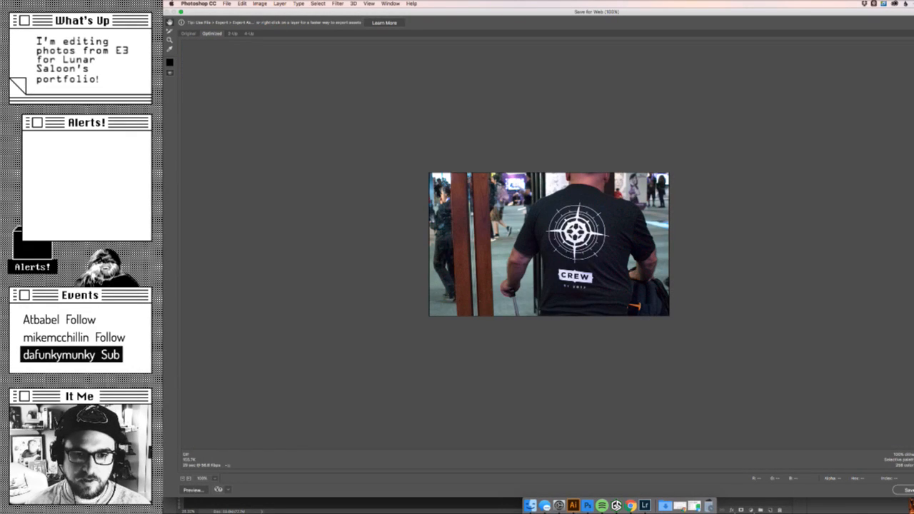
pyautogui.click(908, 490)
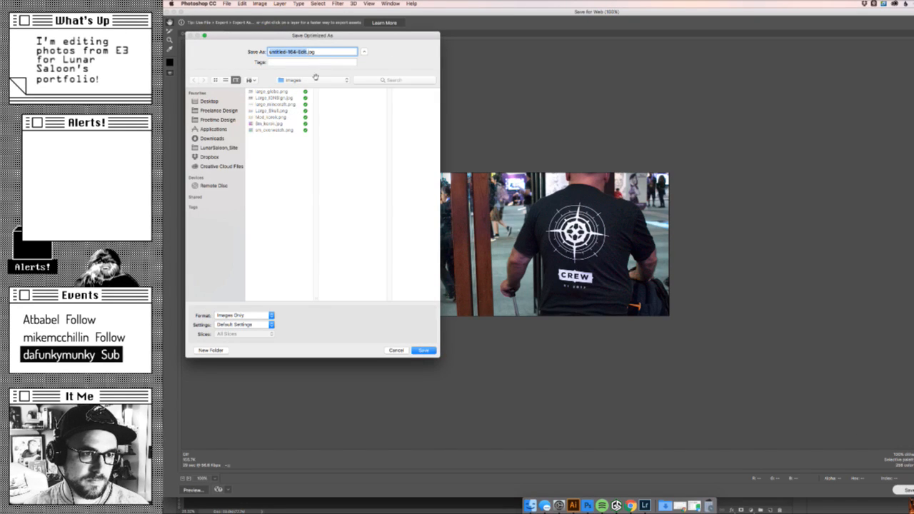
pyautogui.write('mec_')
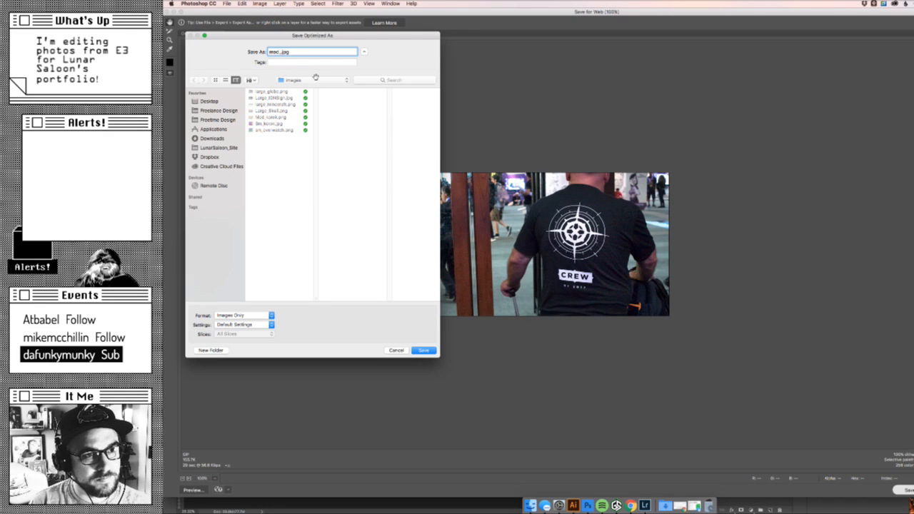
pyautogui.write('shirt')
pyautogui.press('Return')
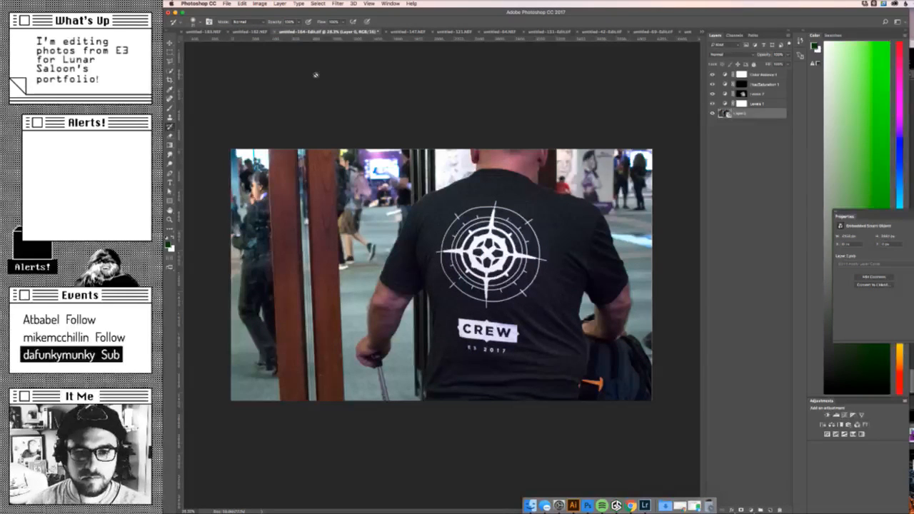
pyautogui.press('super+s')
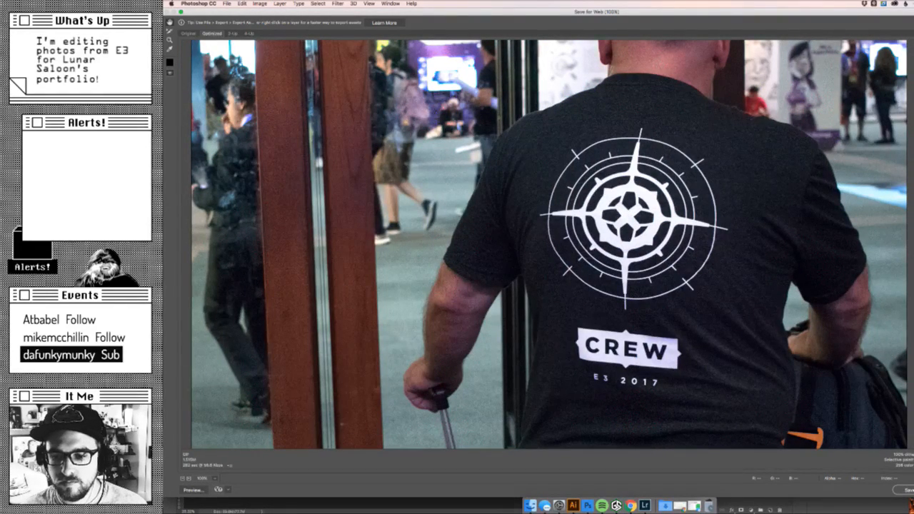
pyautogui.press('Escape')
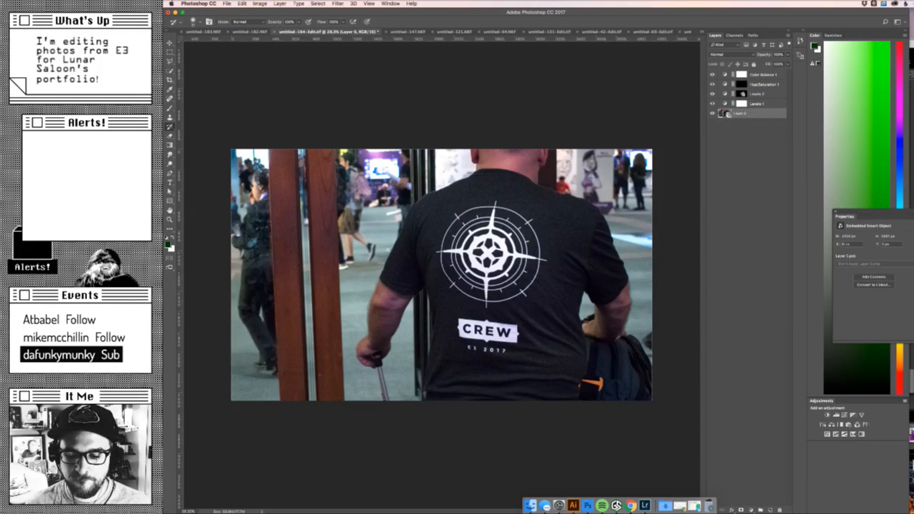
pyautogui.press('super+Tab')
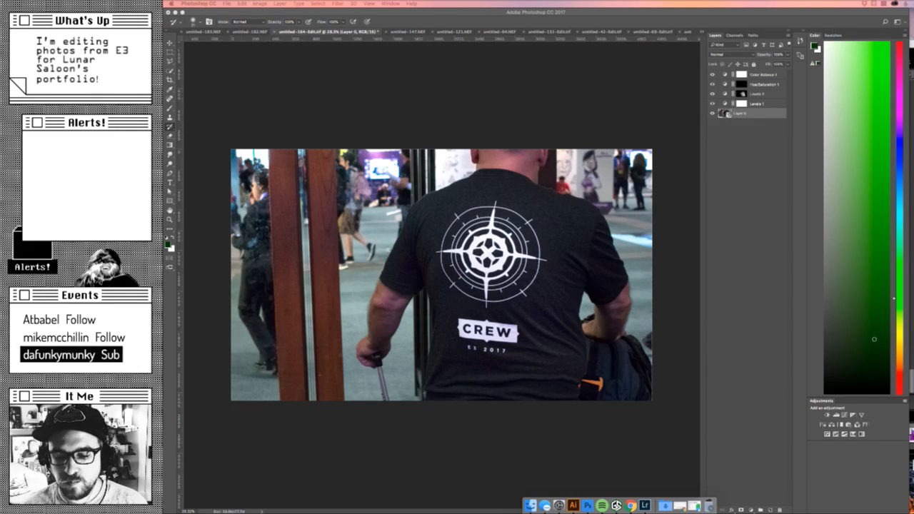
pyautogui.press('super+Tab')
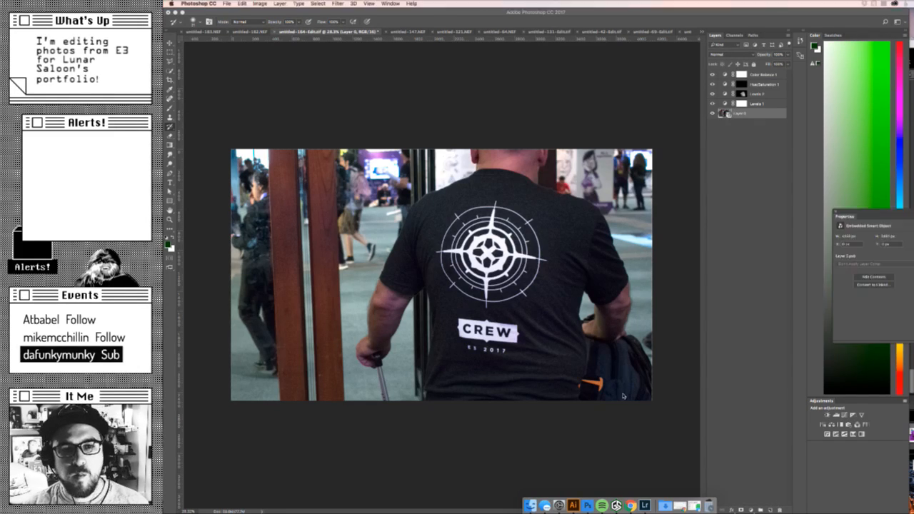
# - Step back through the Smart Object conversion and the crop to restore the full canvas, and save the photo document
pyautogui.press('super+alt+z')
pyautogui.press('super+alt+z')
pyautogui.press('super+alt+z')
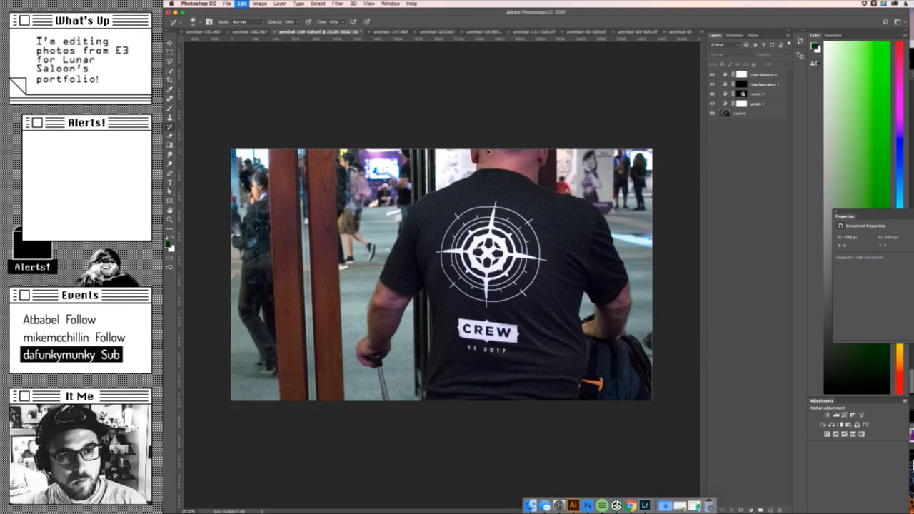
pyautogui.press('super+s')
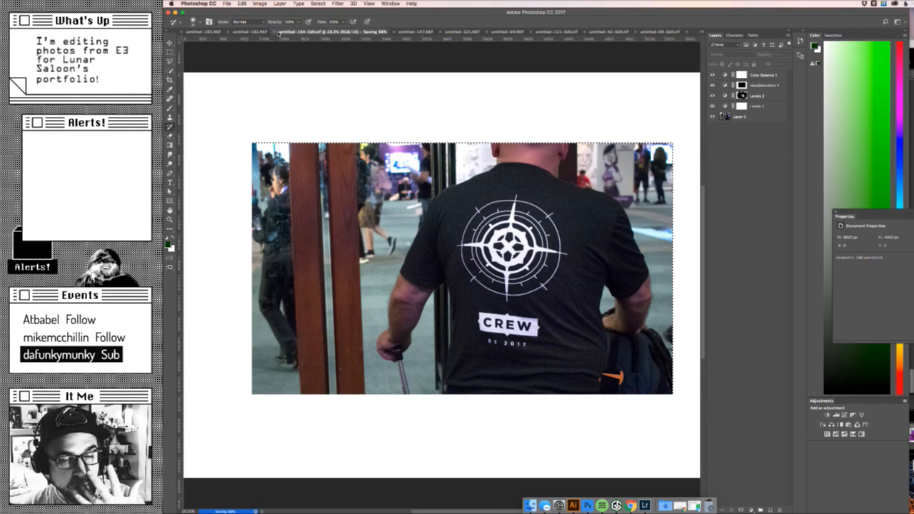
# - Look through the open photo documents from untitled-183.NEF onward and bring up the full-booth photo untitled-131-Edit.tif
pyautogui.click(279, 33)
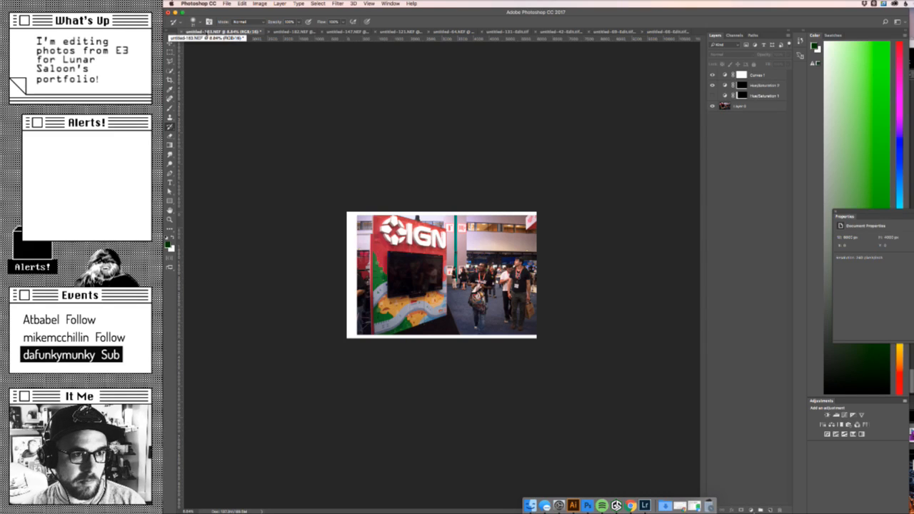
pyautogui.click(287, 32)
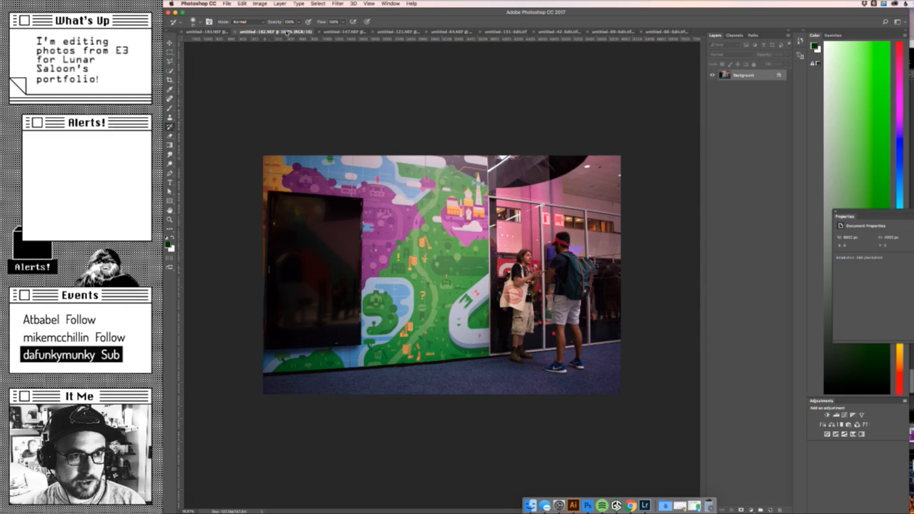
pyautogui.click(337, 33)
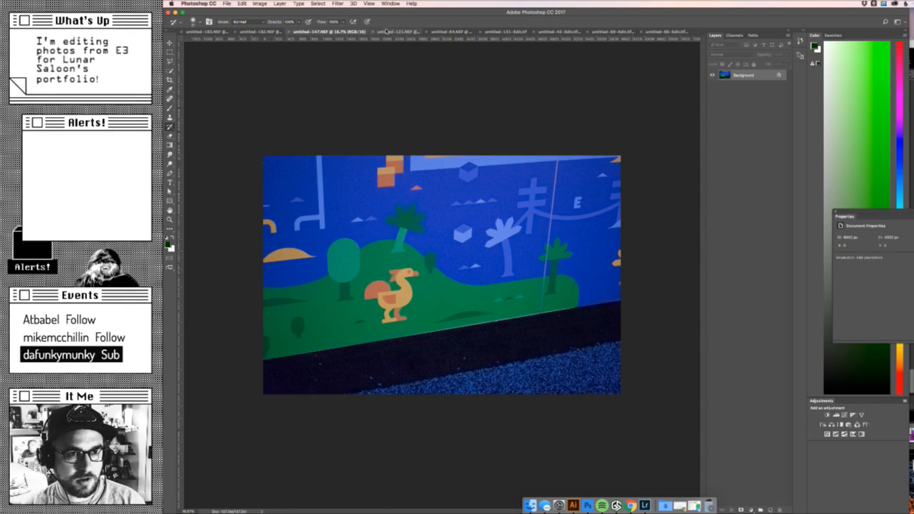
pyautogui.click(385, 33)
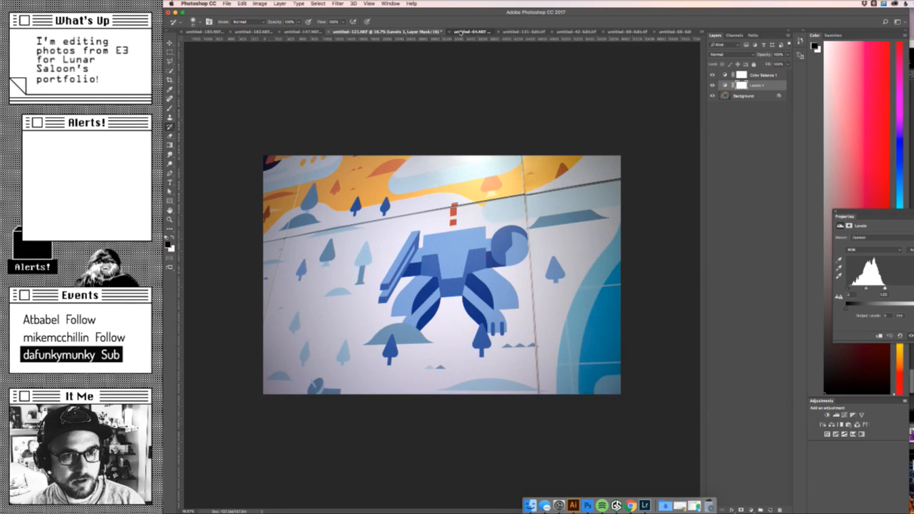
pyautogui.click(471, 33)
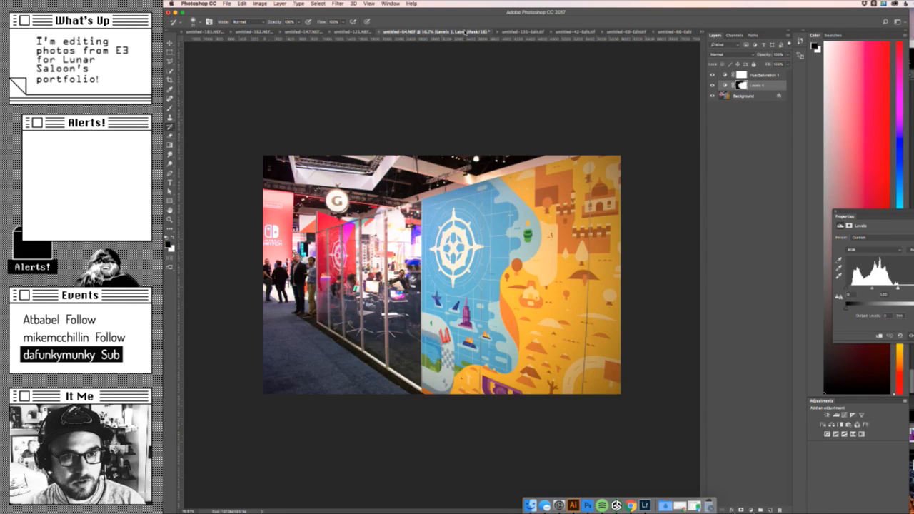
pyautogui.click(514, 33)
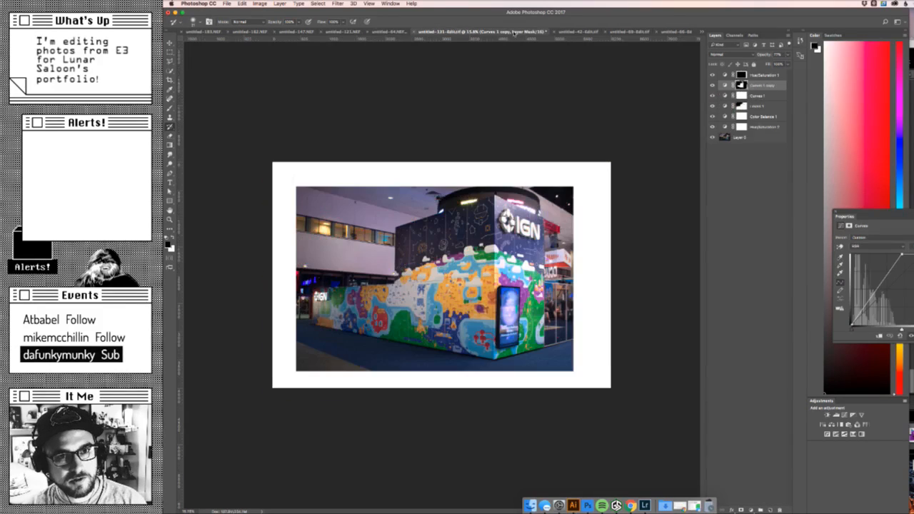
# - Compare the IGN booth photo before and after by hiding and restoring the adjustment layers from Curves 1 copy to Hue/Saturation 2
pyautogui.click(712, 85)
pyautogui.click(712, 85)
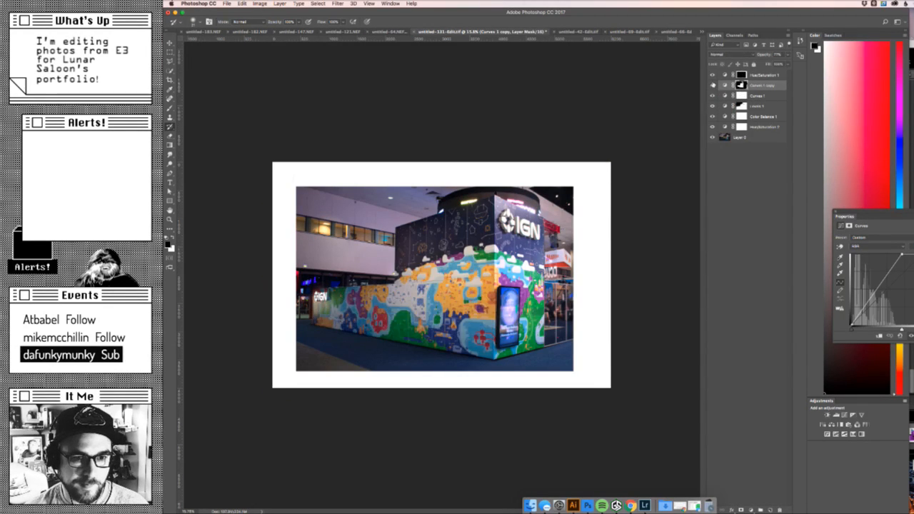
pyautogui.moveTo(714, 85); pyautogui.dragTo(715, 126)
pyautogui.press('z')
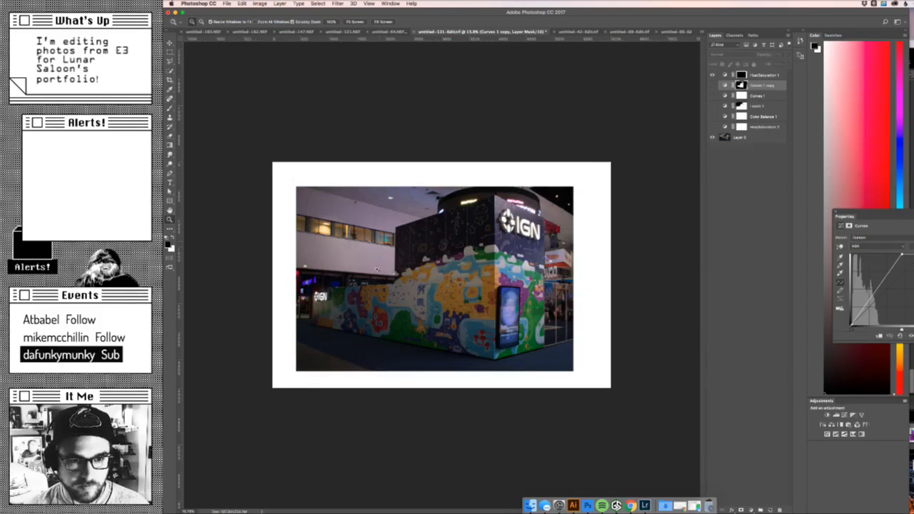
pyautogui.click(438, 286)
pyautogui.moveTo(389, 272); pyautogui.dragTo(408, 268)
pyautogui.press('Tab')
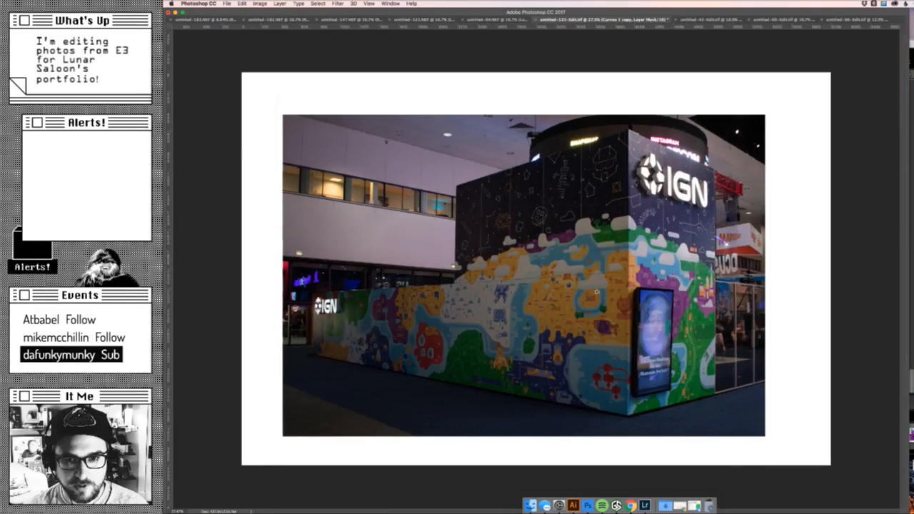
pyautogui.press('Tab')
pyautogui.moveTo(672, 186); pyautogui.dragTo(648, 172)
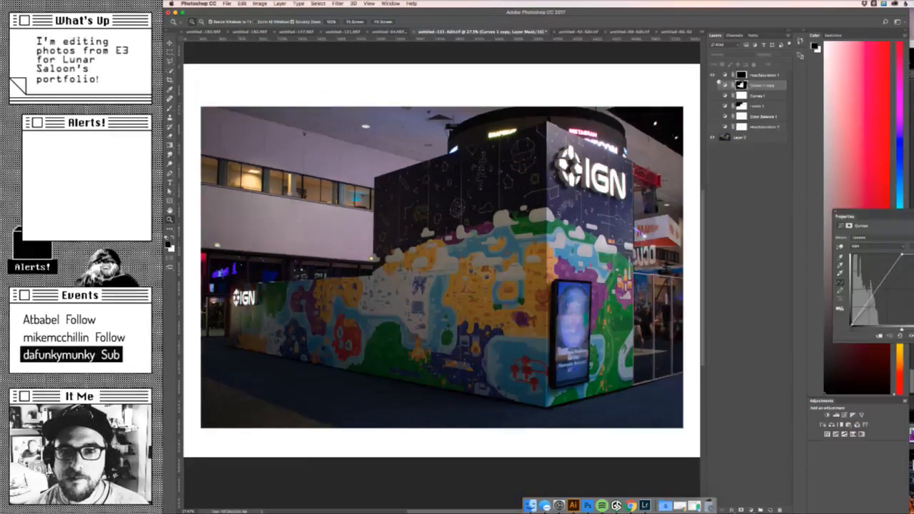
pyautogui.moveTo(714, 85); pyautogui.dragTo(714, 126)
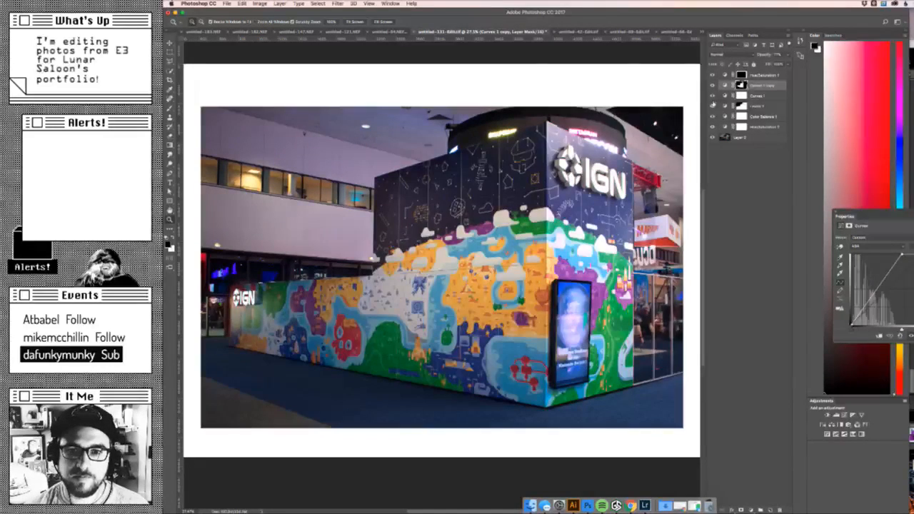
# - Check what each adjustment contributes by toggling Levels 1, Curves 1, Curves 1 copy, Color Balance 1 and Hue/Saturation 2 individually
pyautogui.click(713, 105)
pyautogui.click(713, 106)
pyautogui.click(713, 95)
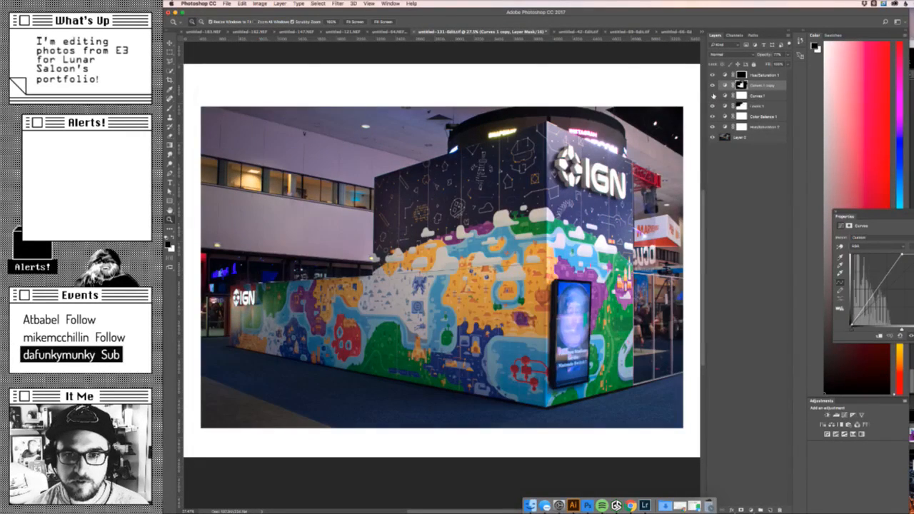
pyautogui.click(712, 95)
pyautogui.click(713, 85)
pyautogui.click(713, 85)
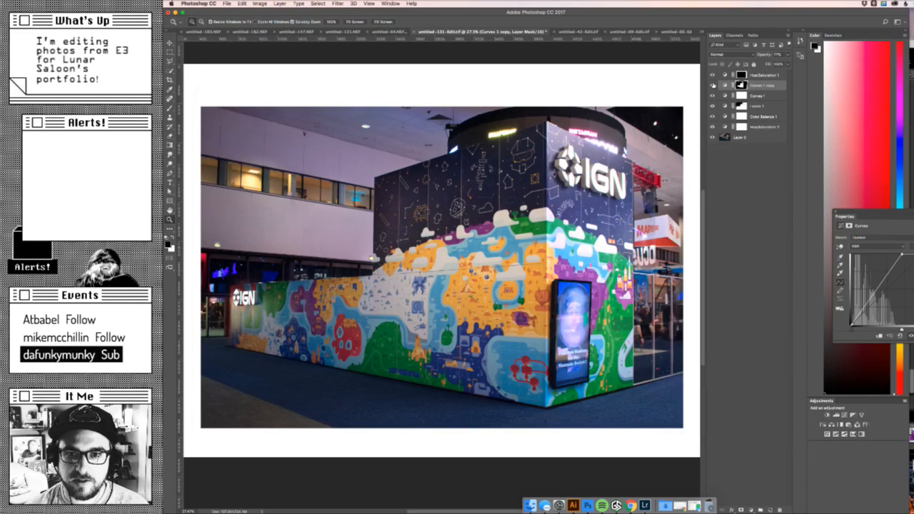
pyautogui.click(713, 116)
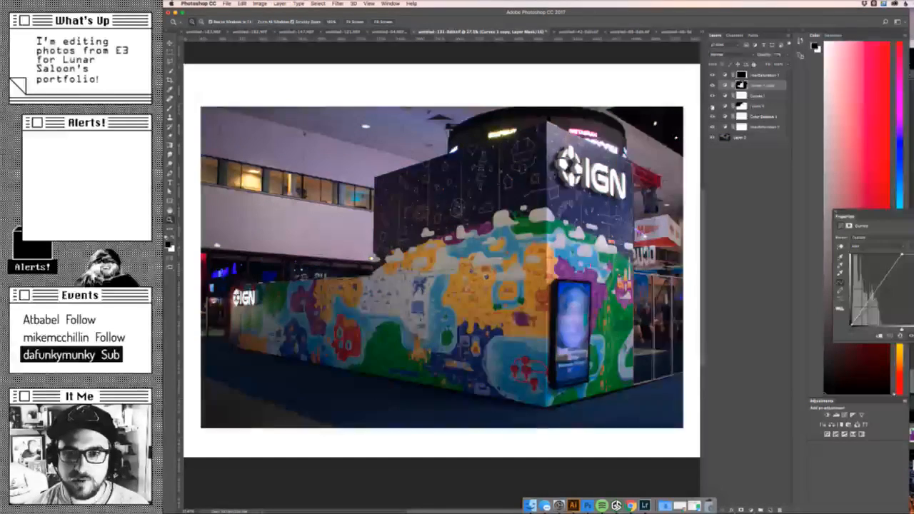
pyautogui.click(713, 116)
pyautogui.click(713, 127)
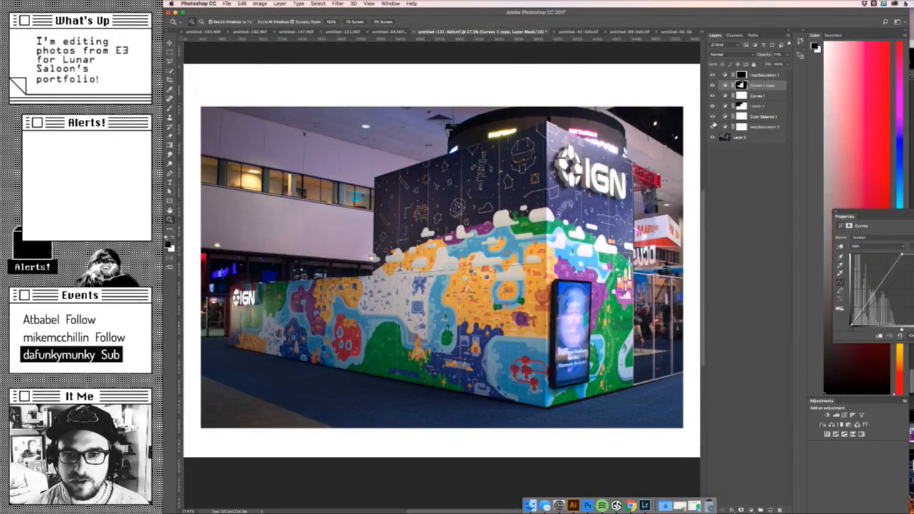
pyautogui.click(713, 126)
pyautogui.click(713, 126)
pyautogui.click(713, 127)
pyautogui.click(713, 126)
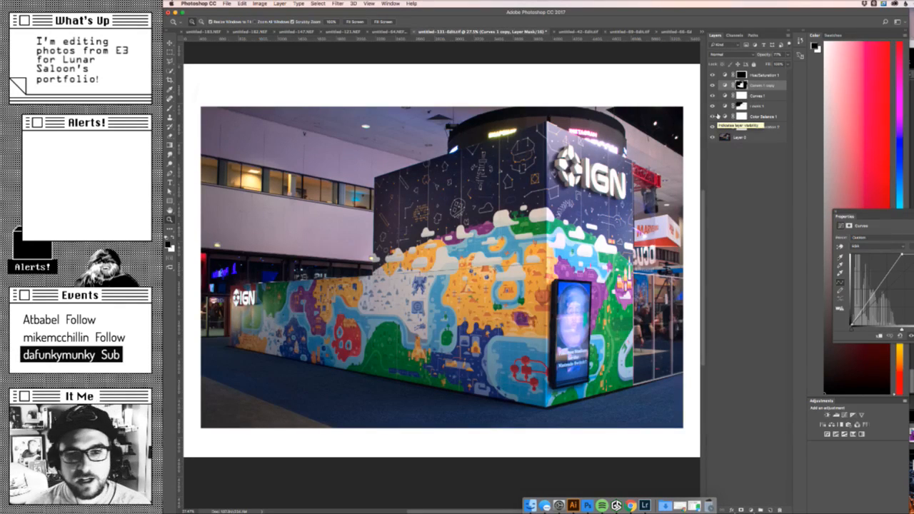
# - Save the booth photo document, select the Hue/Saturation 1 layer mask and load the mask's photo area as a selection
pyautogui.press('super+s')
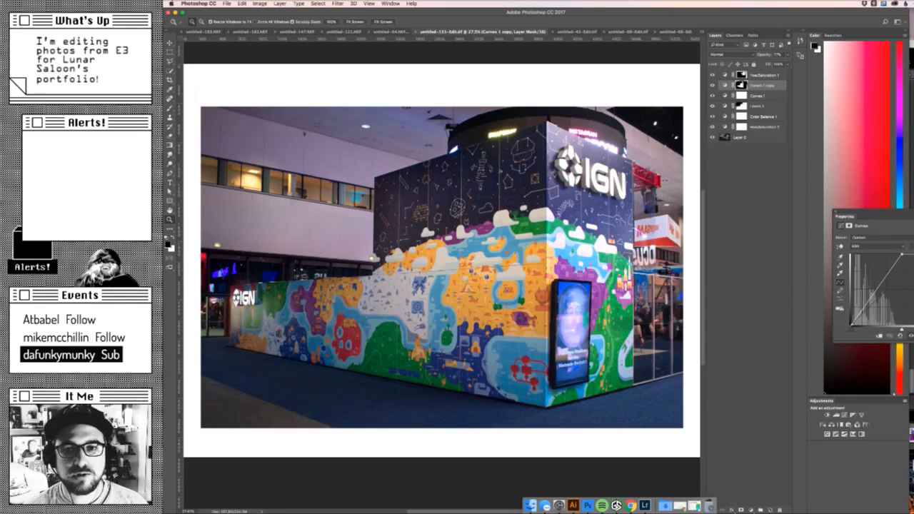
pyautogui.keyDown('super'); pyautogui.click(745, 75); pyautogui.keyUp('super')
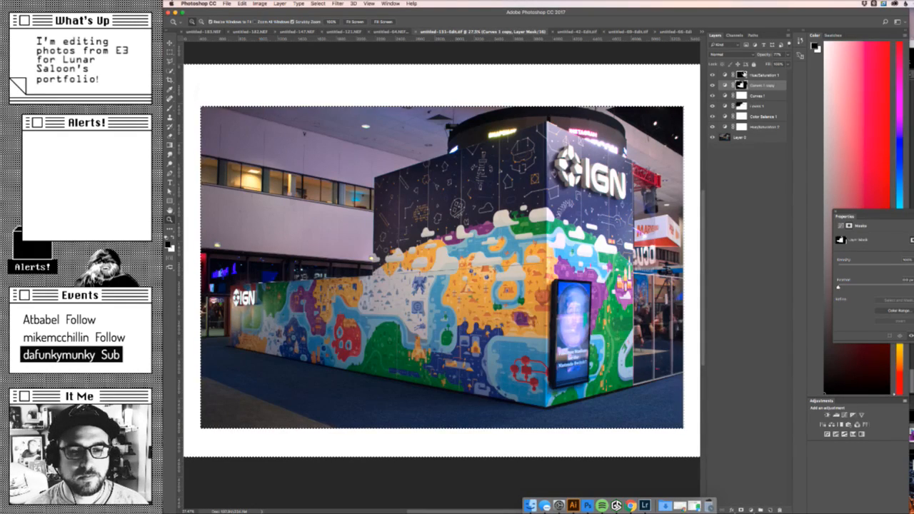
pyautogui.click(744, 75)
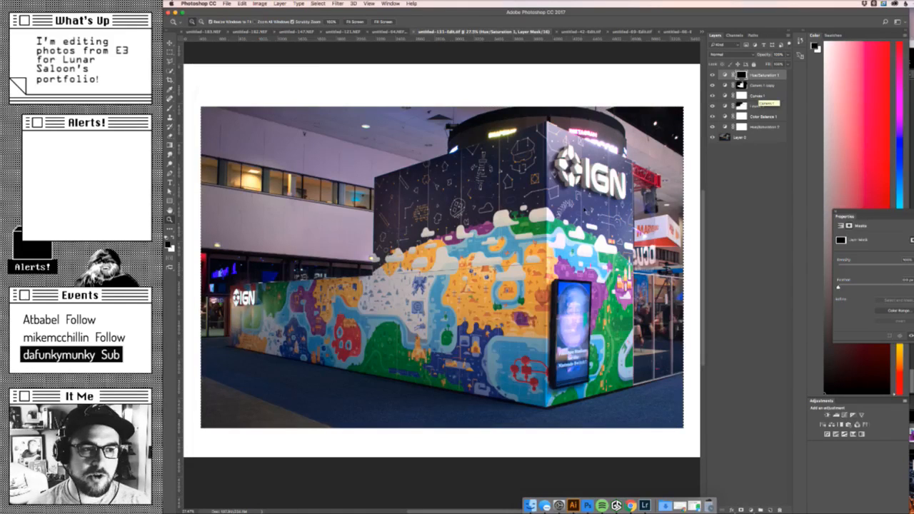
# - Try to crop the canvas to the selected photo area, undo the crop attempts and clear the selection
pyautogui.click(259, 3)
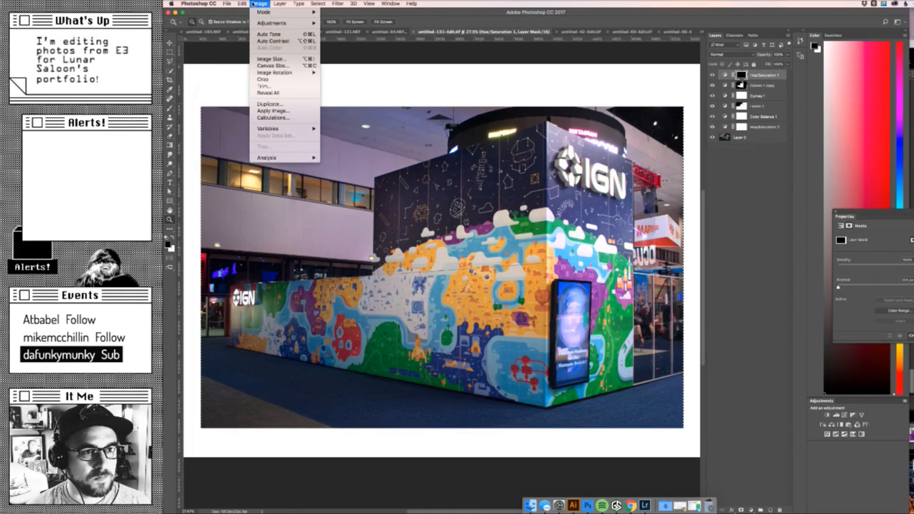
pyautogui.moveTo(243, 4)
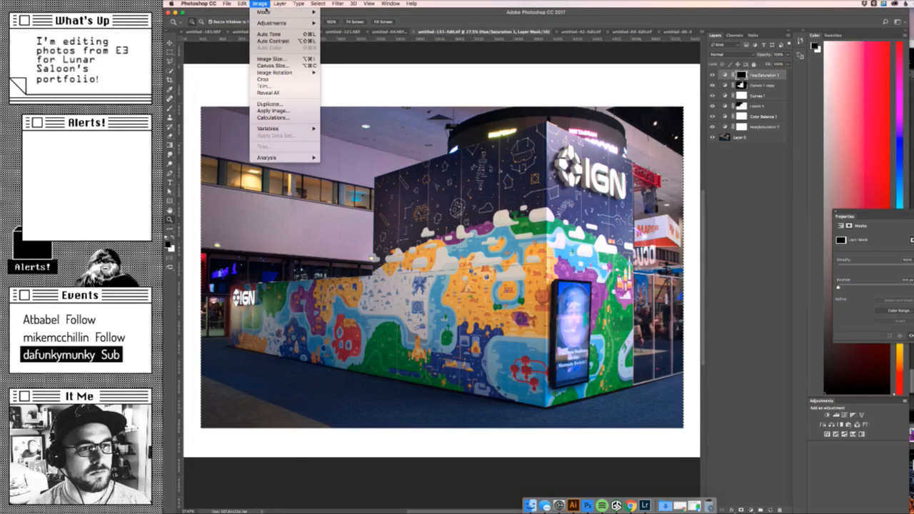
pyautogui.click(263, 80)
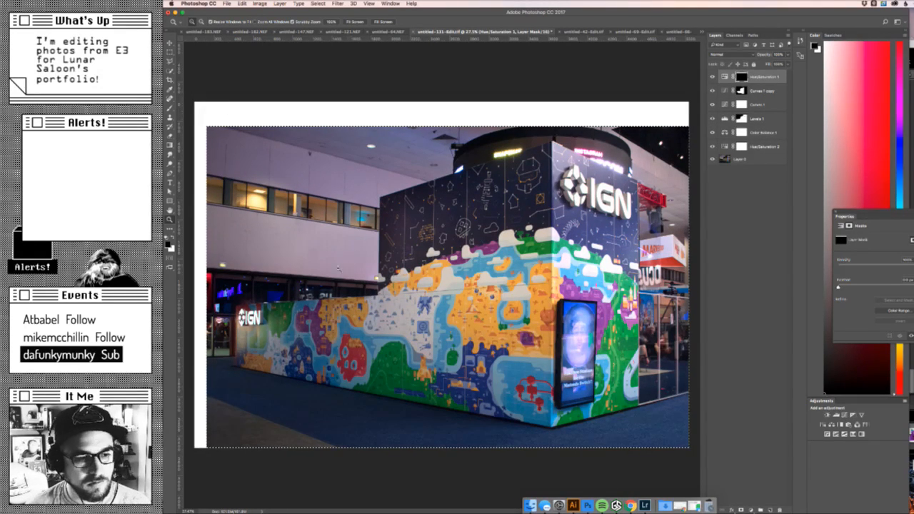
pyautogui.moveTo(192, 455)
pyautogui.mouseDown()
pyautogui.moveTo(226, 439)
pyautogui.moveTo(184, 455)
pyautogui.mouseUp()
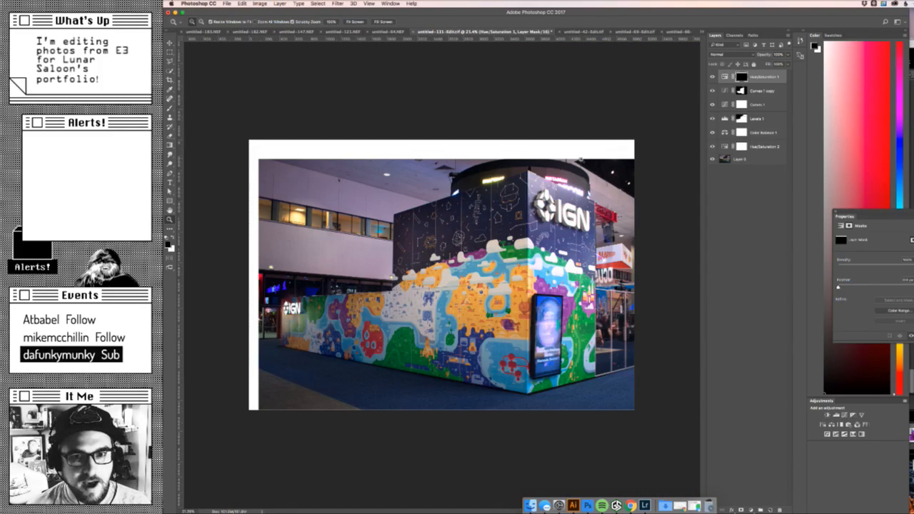
pyautogui.press('super+z')
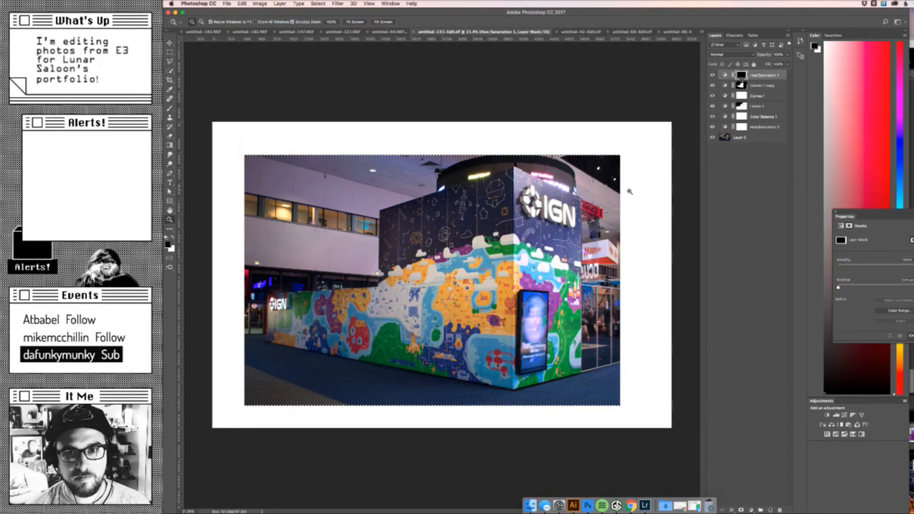
pyautogui.click(259, 3)
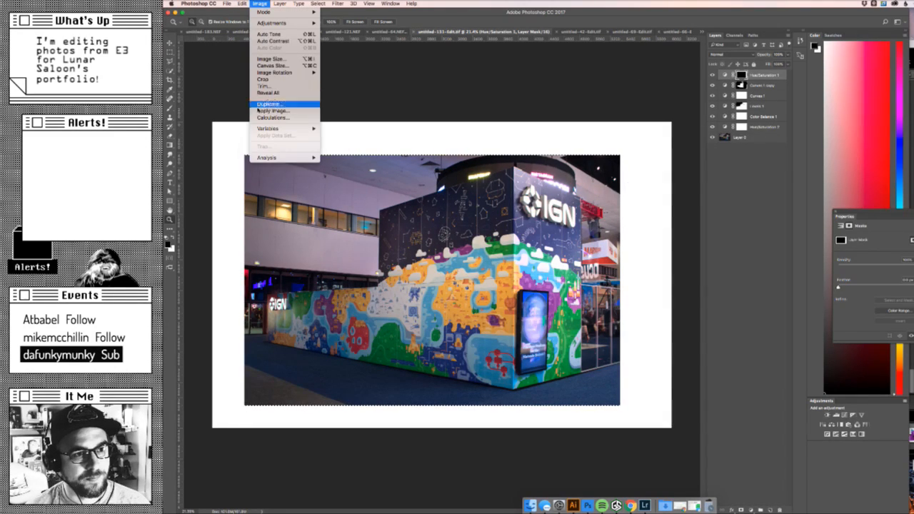
pyautogui.click(265, 80)
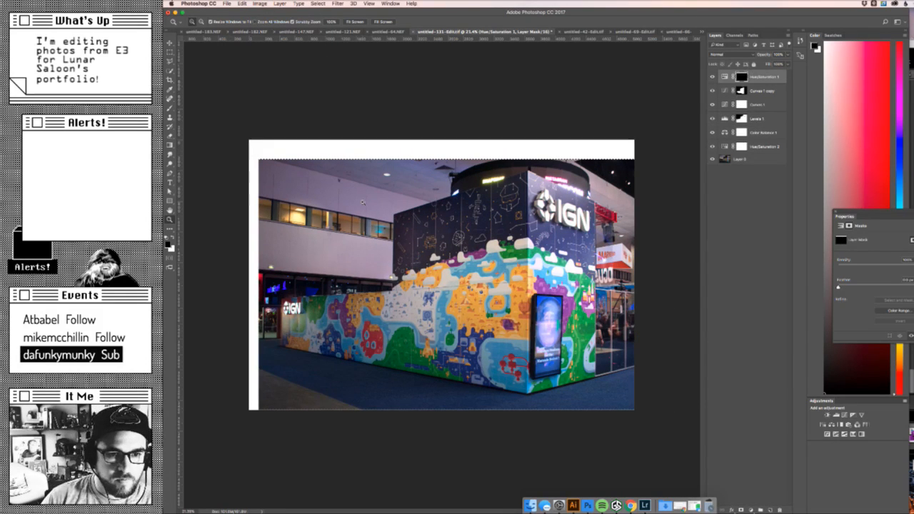
pyautogui.press('super+z')
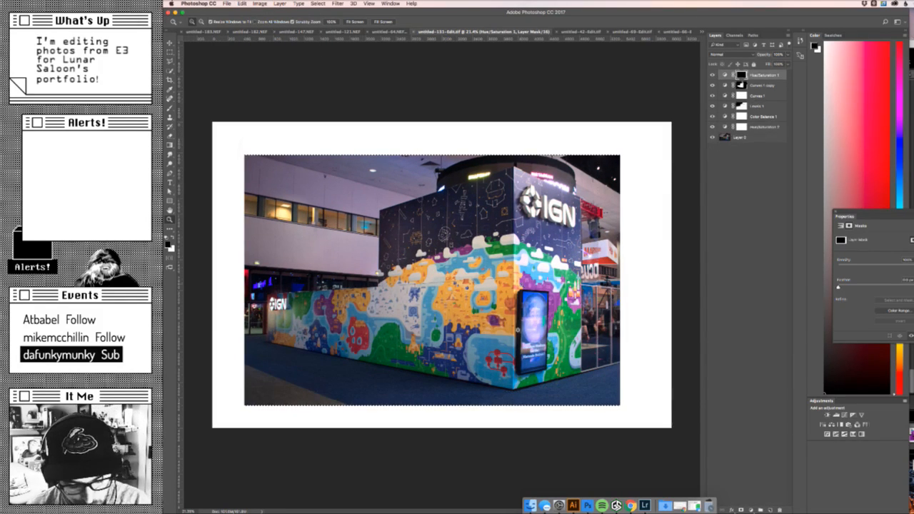
pyautogui.press('super+d')
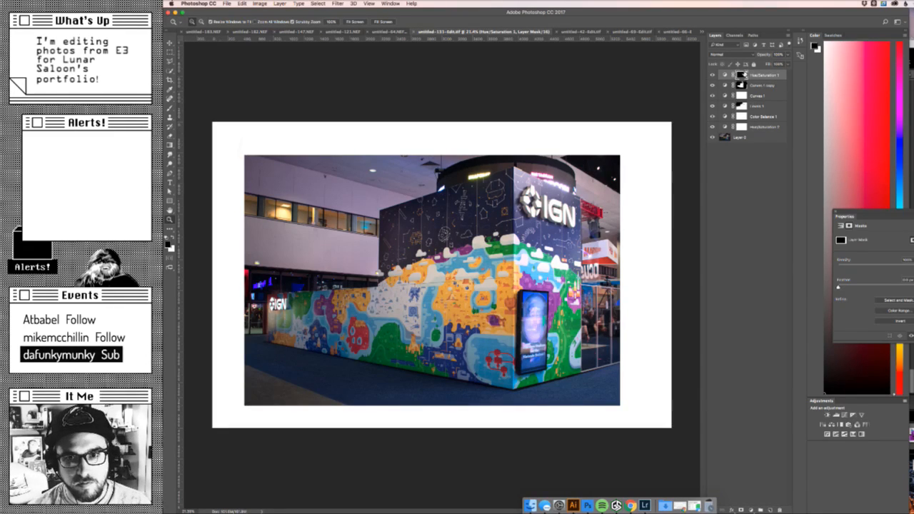
# - Paint white along the left edge of the canvas on the Hue/Saturation 1 layer mask with a smaller brush
pyautogui.press('b')
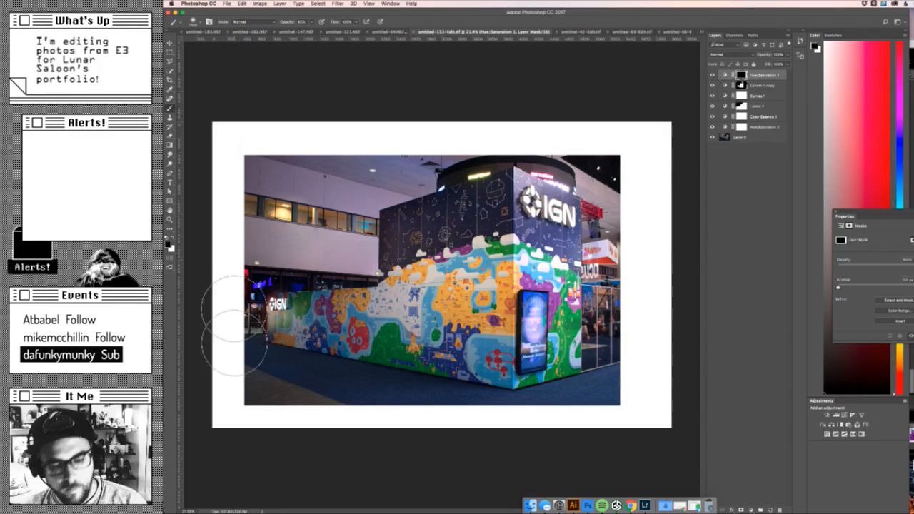
pyautogui.press('[')
pyautogui.press('[')
pyautogui.press('[')
pyautogui.press('[')
pyautogui.press('[')
pyautogui.press('[')
pyautogui.press('[')
pyautogui.press('[')
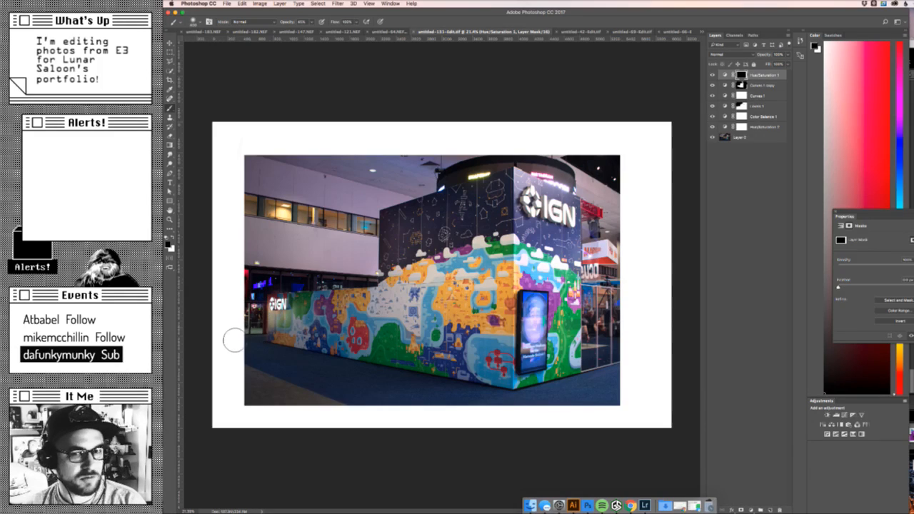
pyautogui.click(175, 241)
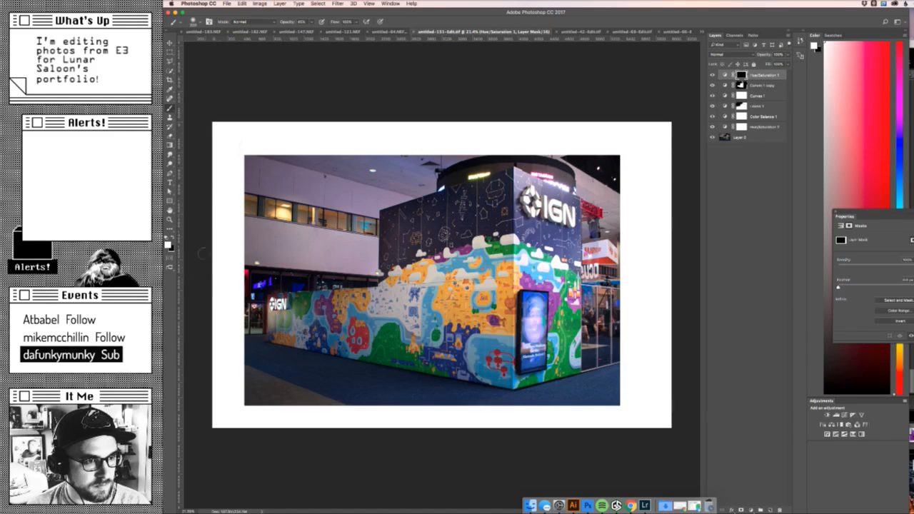
pyautogui.rightClick(208, 427)
pyautogui.click(208, 124)
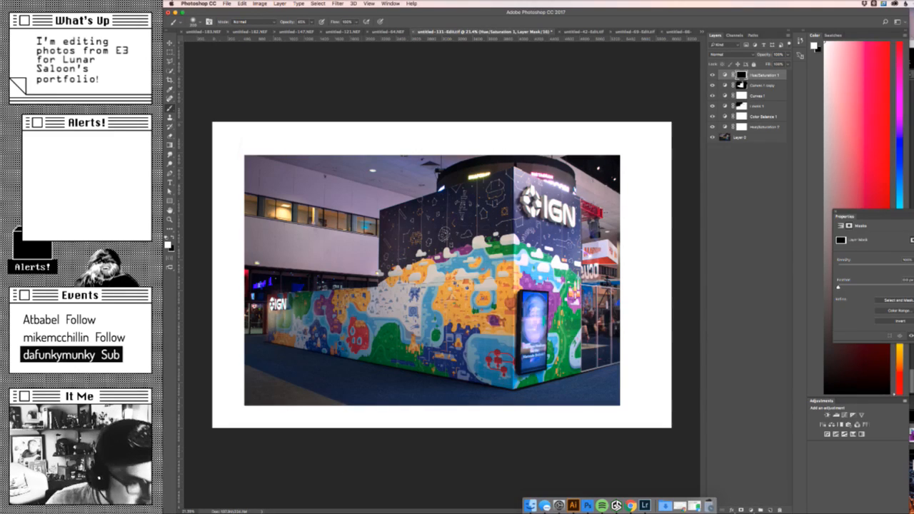
# - Inspect the photo's left edge and window area up close, comparing it with the Hue/Saturation 1 white border hidden and shown
pyautogui.press('z')
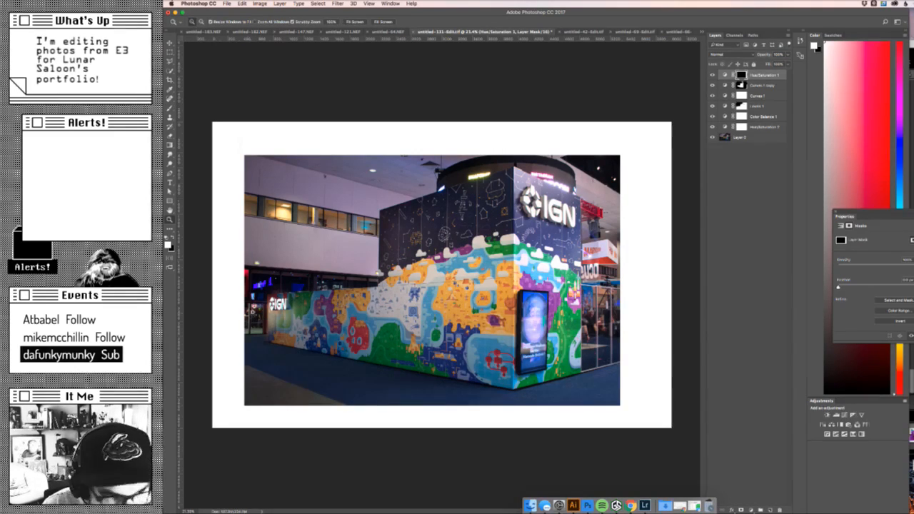
pyautogui.moveTo(254, 315); pyautogui.dragTo(311, 313)
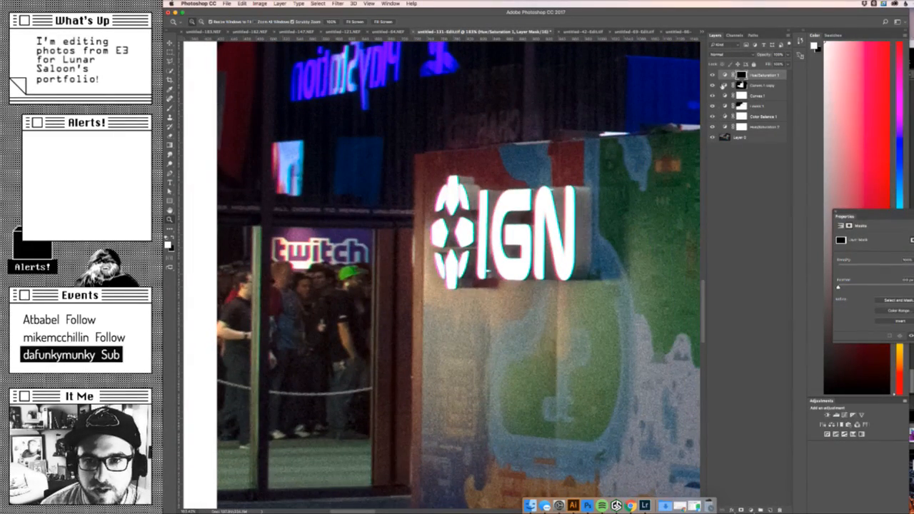
pyautogui.moveTo(327, 362); pyautogui.dragTo(539, 273)
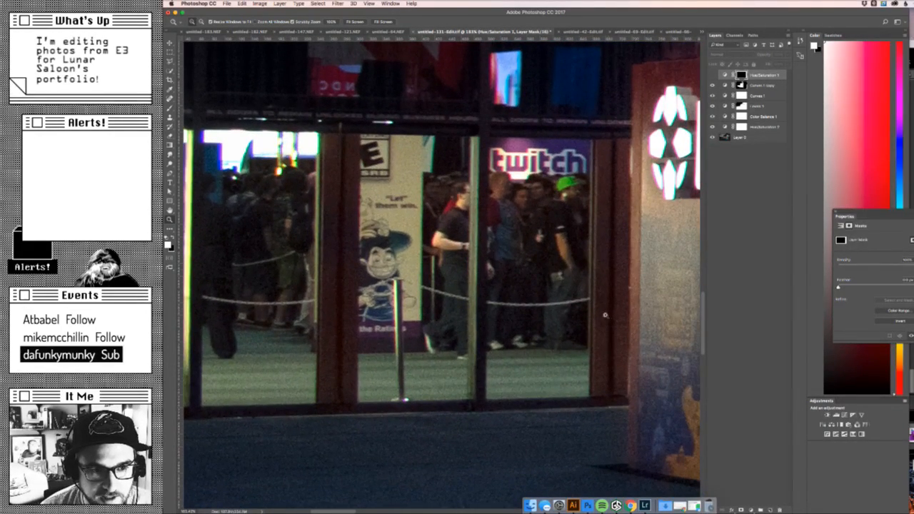
pyautogui.moveTo(615, 318); pyautogui.dragTo(511, 326)
pyautogui.moveTo(600, 345); pyautogui.dragTo(281, 303)
pyautogui.moveTo(564, 321); pyautogui.dragTo(488, 325)
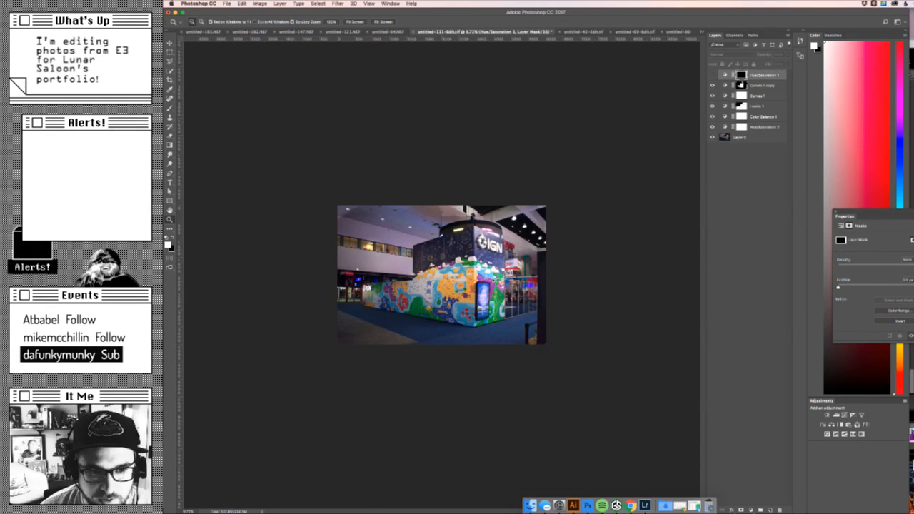
pyautogui.moveTo(493, 280); pyautogui.dragTo(539, 283)
pyautogui.click(712, 74)
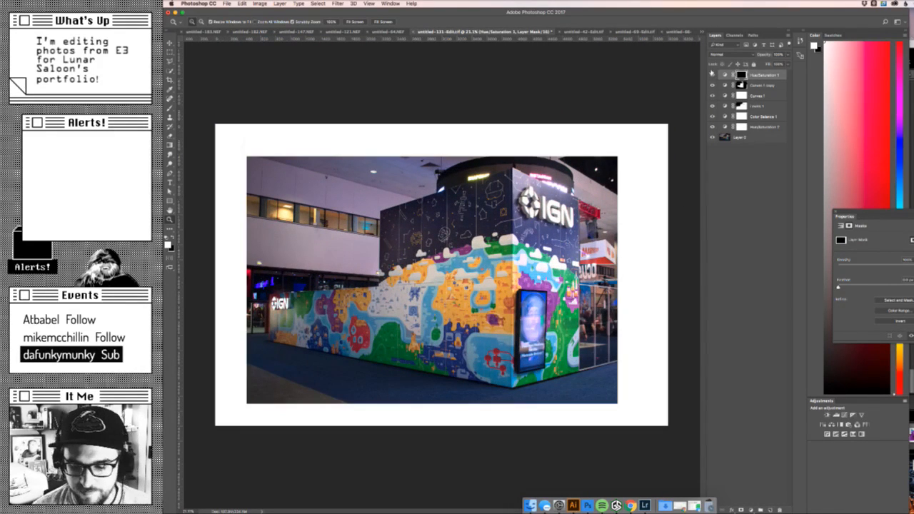
# - Try to crop the canvas to the photo area loaded from the Hue/Saturation 1 mask, undo the crop and clear the selection
pyautogui.click(743, 75)
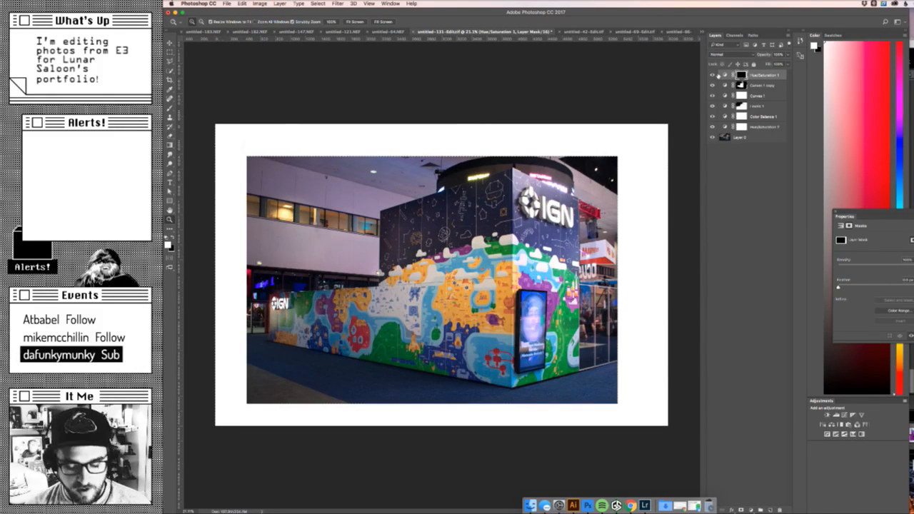
pyautogui.press('super+a')
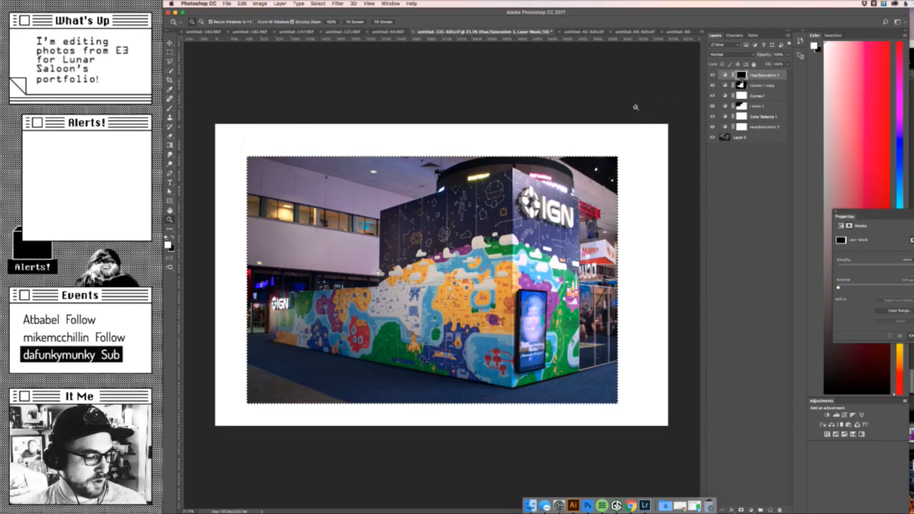
pyautogui.click(712, 75)
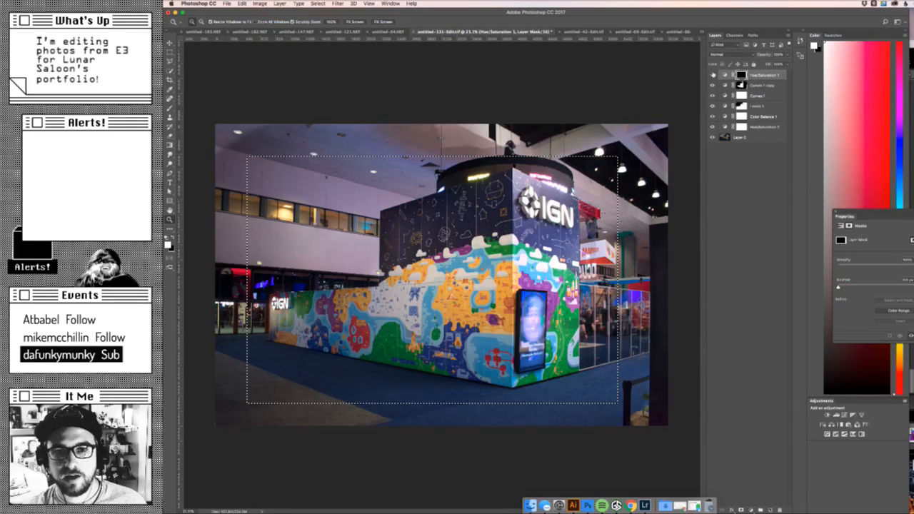
pyautogui.click(712, 75)
pyautogui.click(259, 4)
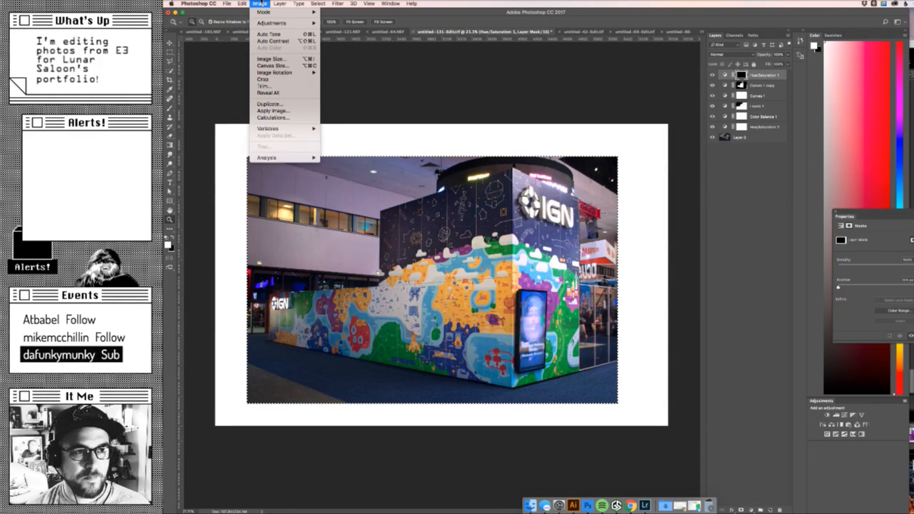
pyautogui.click(262, 79)
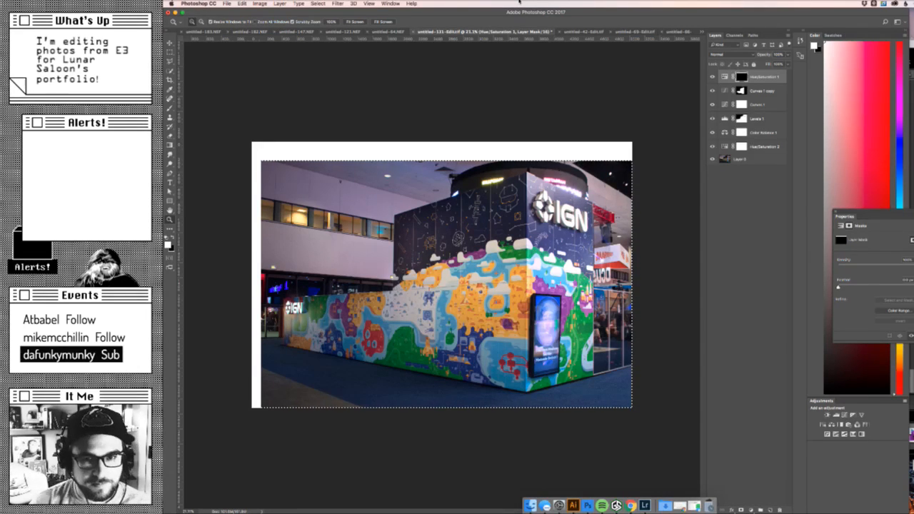
pyautogui.press('super+equal')
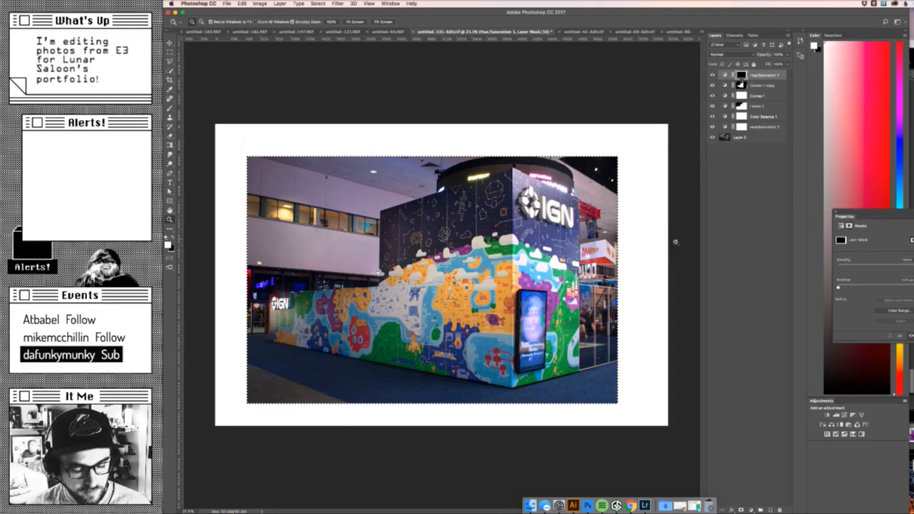
pyautogui.press('super+d')
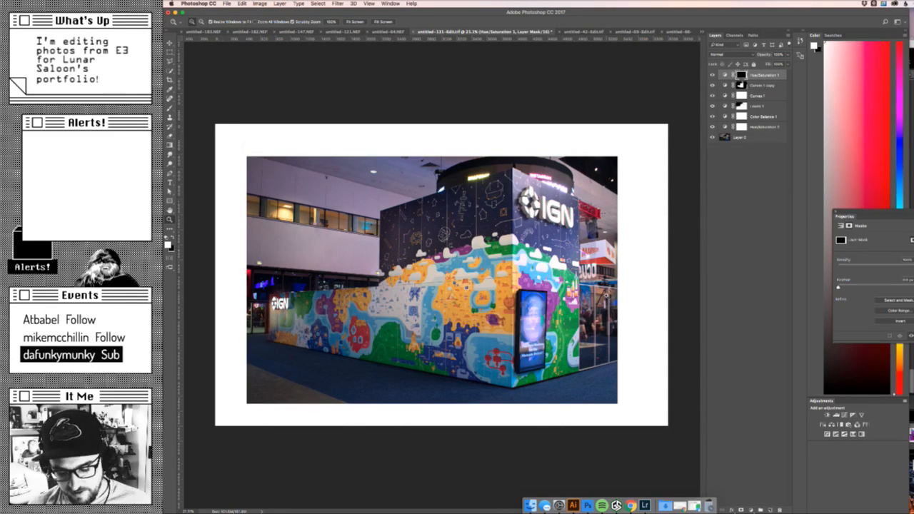
# - Compare the photo with the Hue/Saturation 1 border hidden and shown, load its mask as a selection and deselect it
pyautogui.press('m')
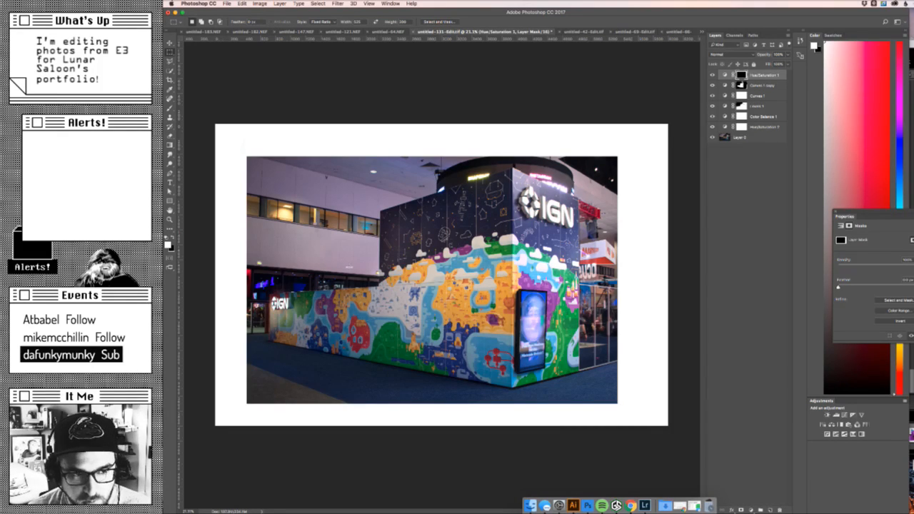
pyautogui.click(713, 75)
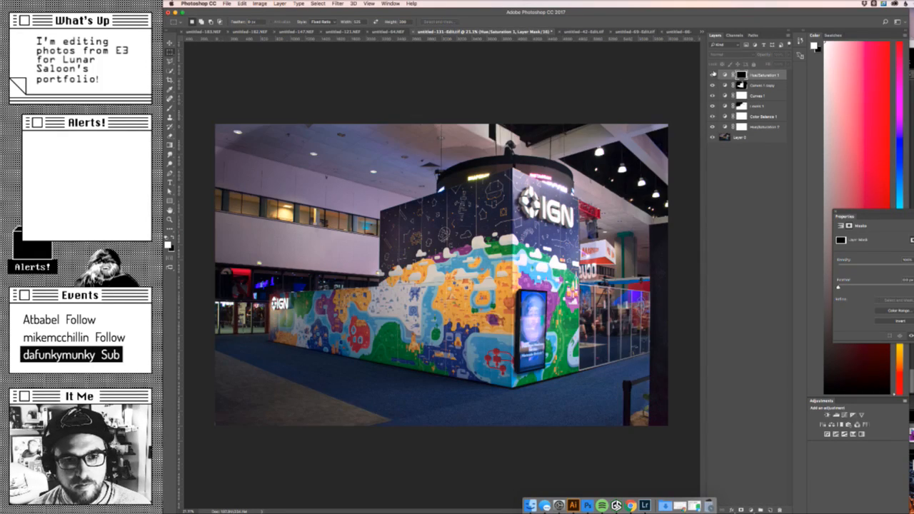
pyautogui.click(713, 75)
pyautogui.click(713, 75)
pyautogui.click(713, 75)
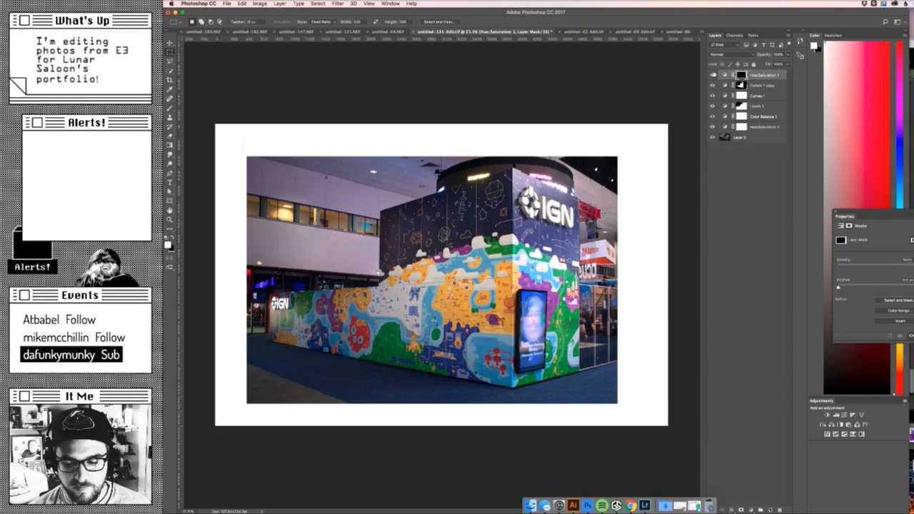
pyautogui.moveTo(741, 75); pyautogui.dragTo(740, 84)
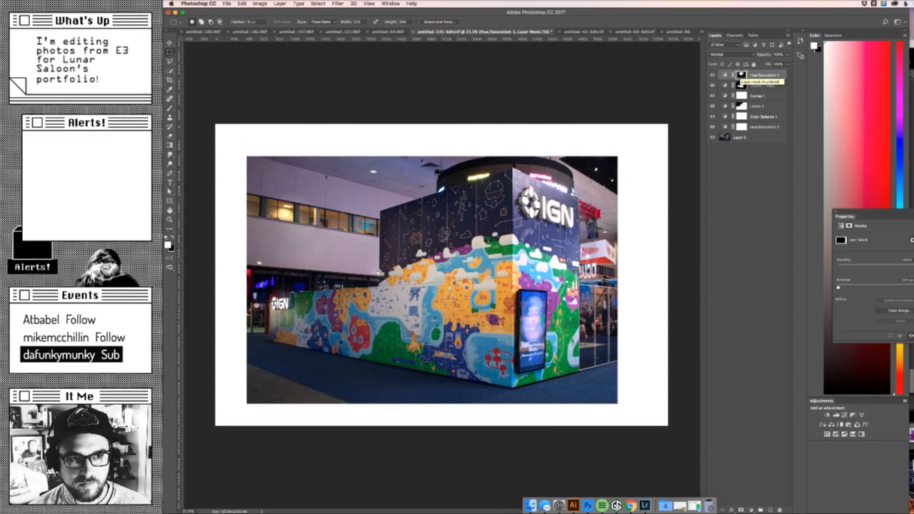
pyautogui.press('super+d')
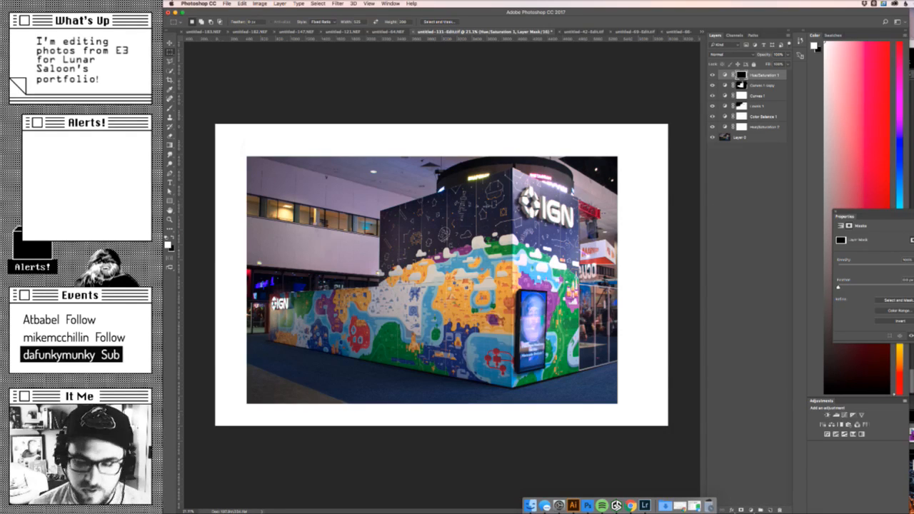
# - Select the photo area inside the white border with a fixed-ratio rectangular marquee and crop the canvas to it
pyautogui.click(393, 22)
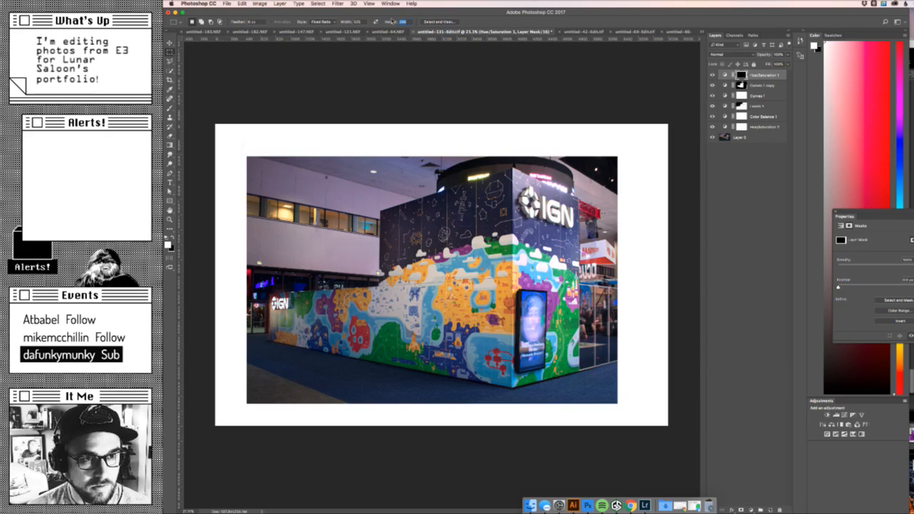
pyautogui.write('3.00')
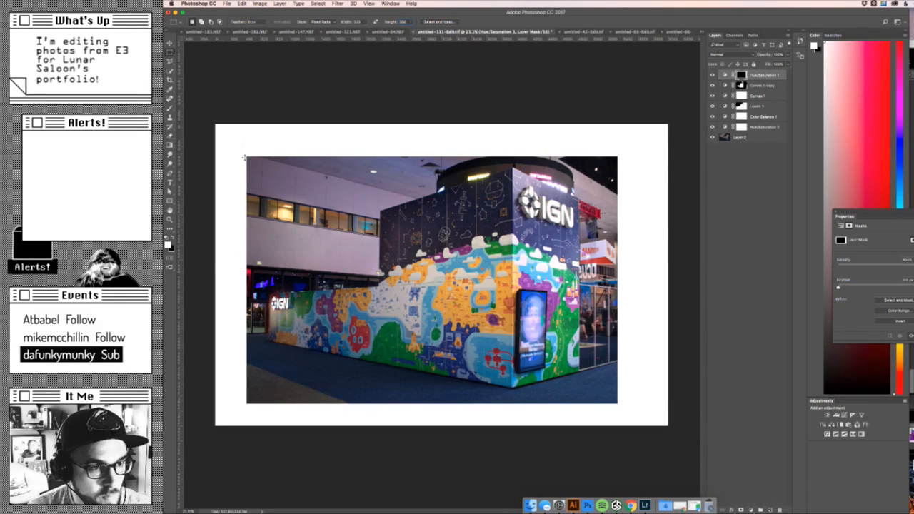
pyautogui.moveTo(248, 157); pyautogui.dragTo(623, 404)
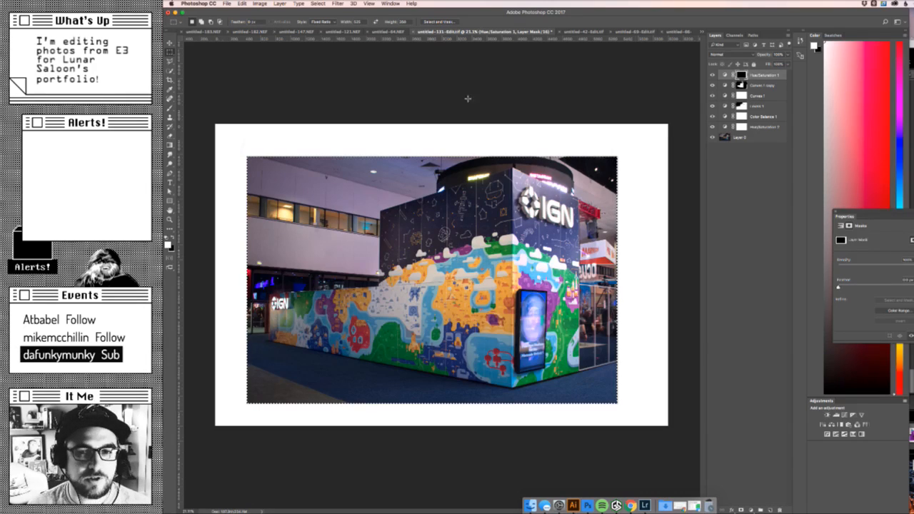
pyautogui.click(259, 3)
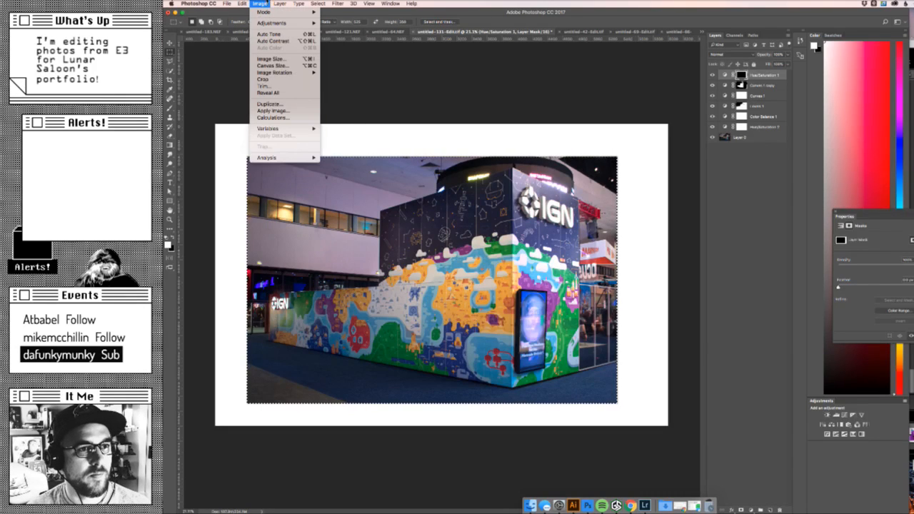
pyautogui.click(268, 81)
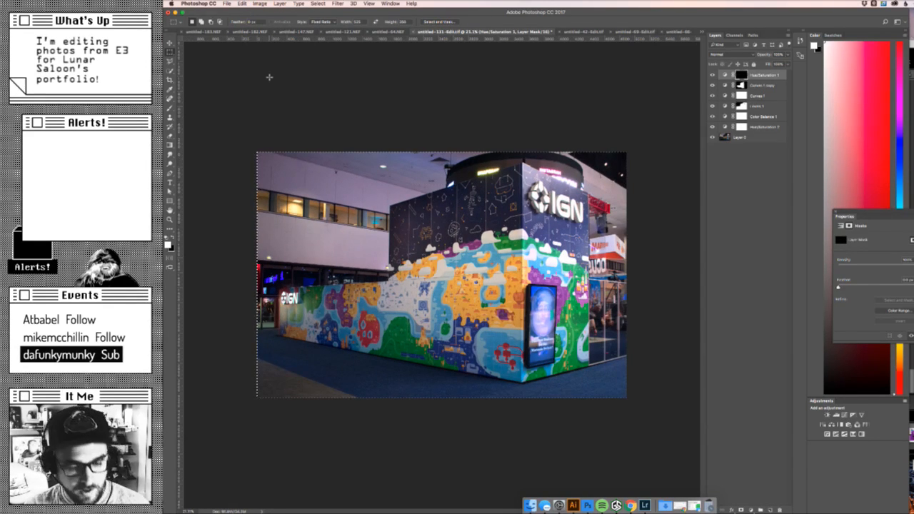
# - Open the cropped booth photo in an enlarged Save for Web window and set the export width to 1050 px
pyautogui.press('alt+shift+super+s')
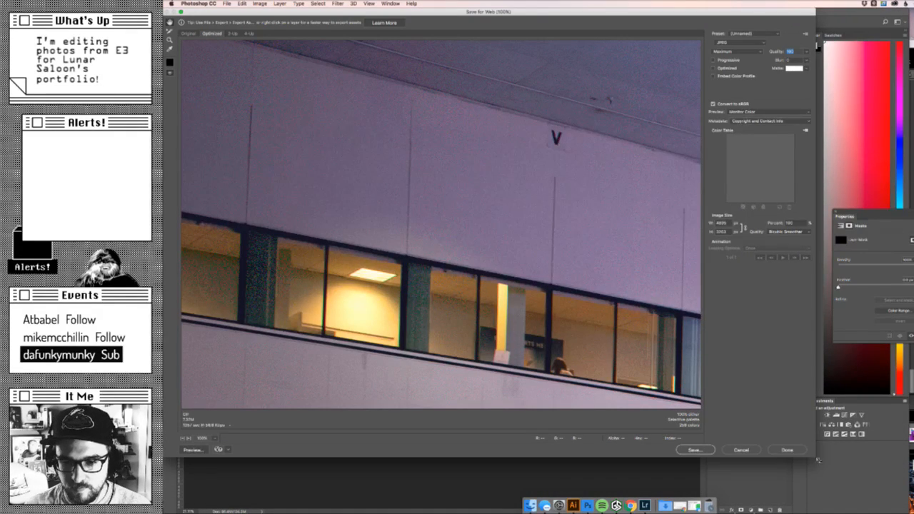
pyautogui.moveTo(818, 460); pyautogui.dragTo(908, 486)
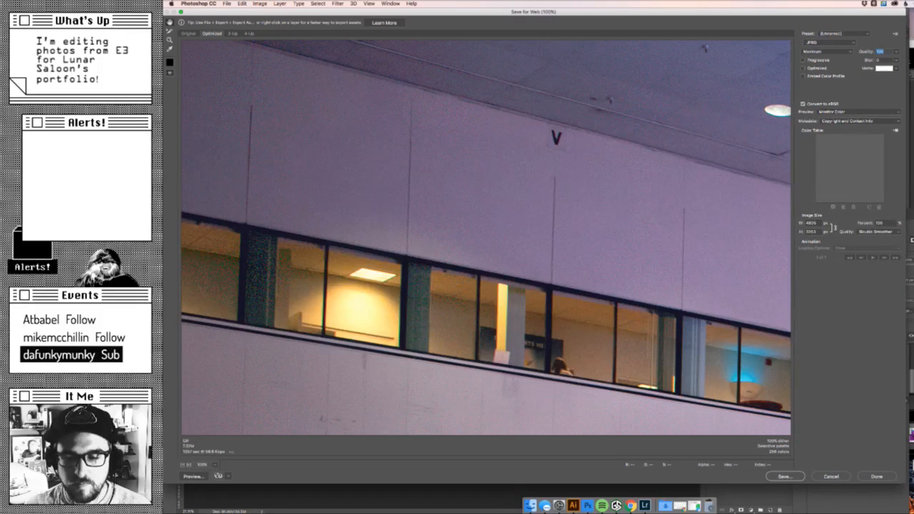
pyautogui.click(811, 223)
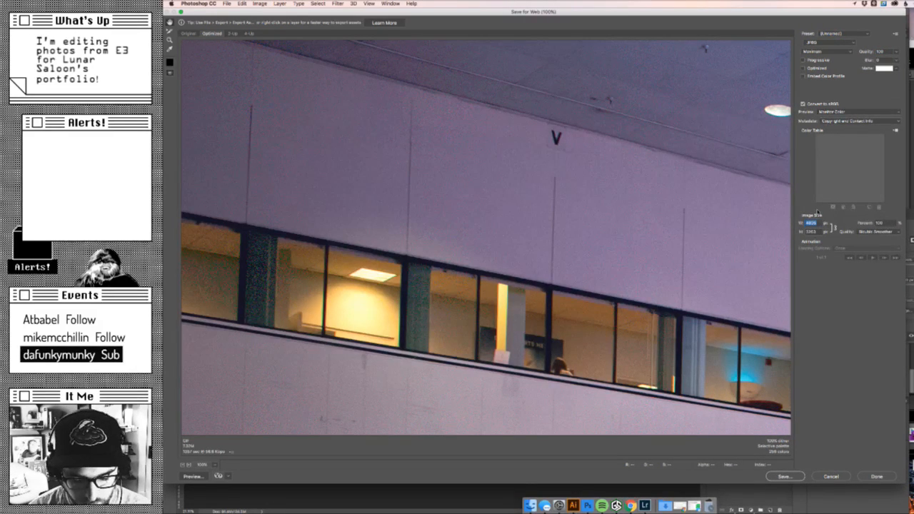
pyautogui.write('1050')
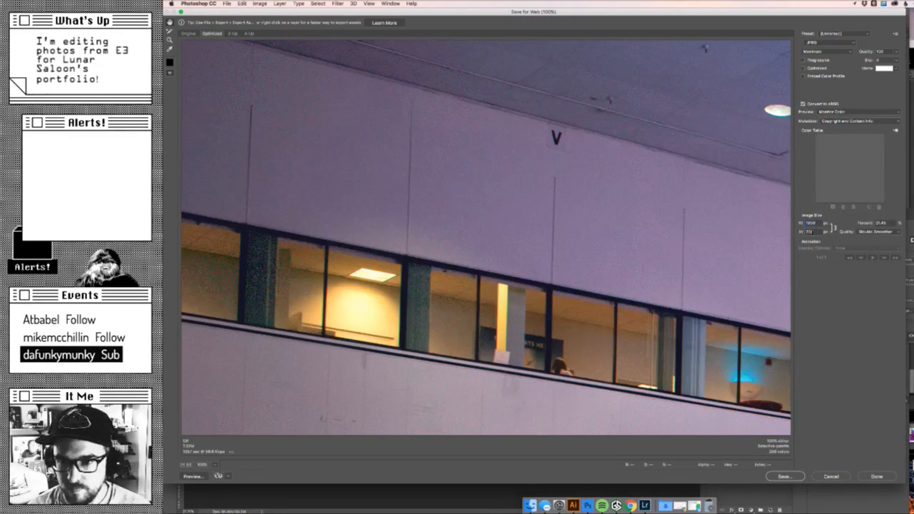
pyautogui.click(813, 232)
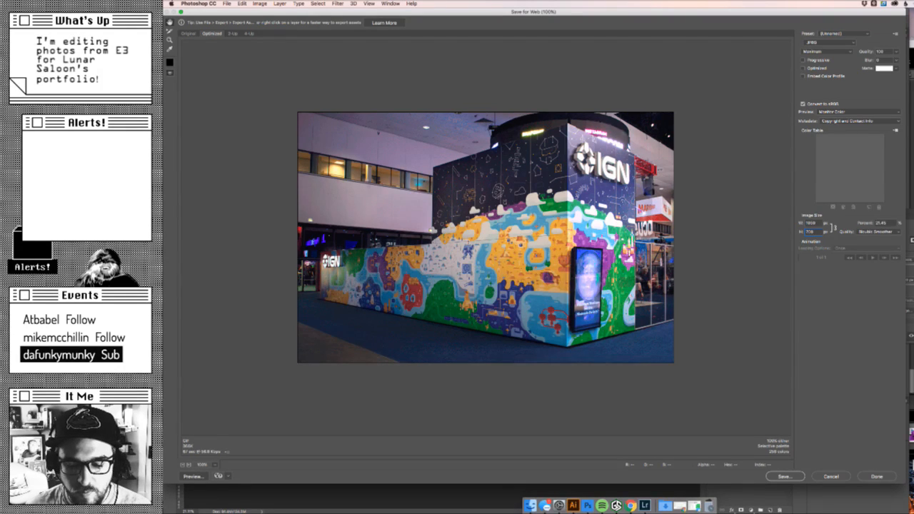
pyautogui.press('Return')
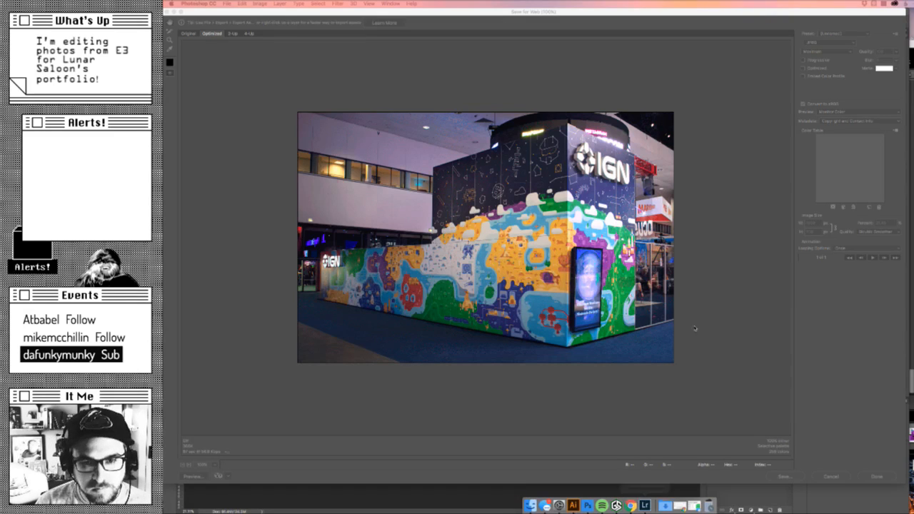
# - Return to the Save for Web settings, try Bicubic Sharper resampling and set the resize quality to Bicubic
pyautogui.click(737, 278)
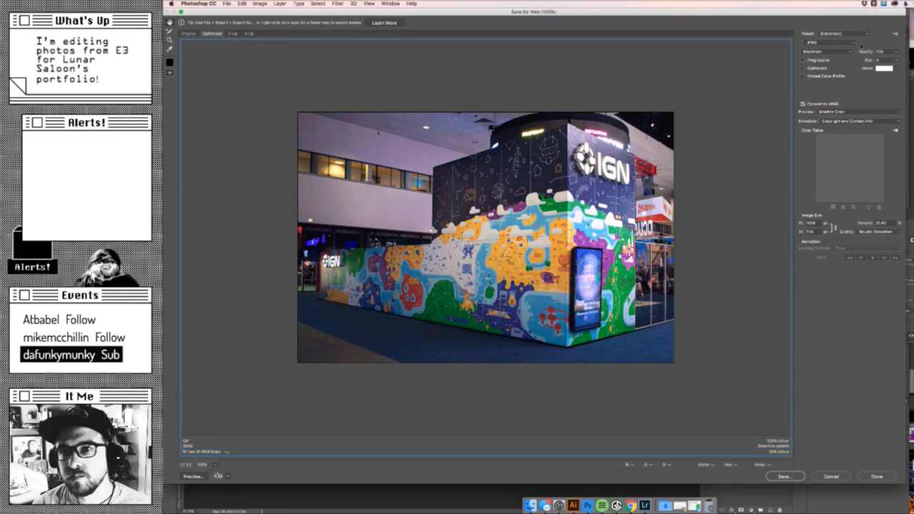
pyautogui.press('super+Tab')
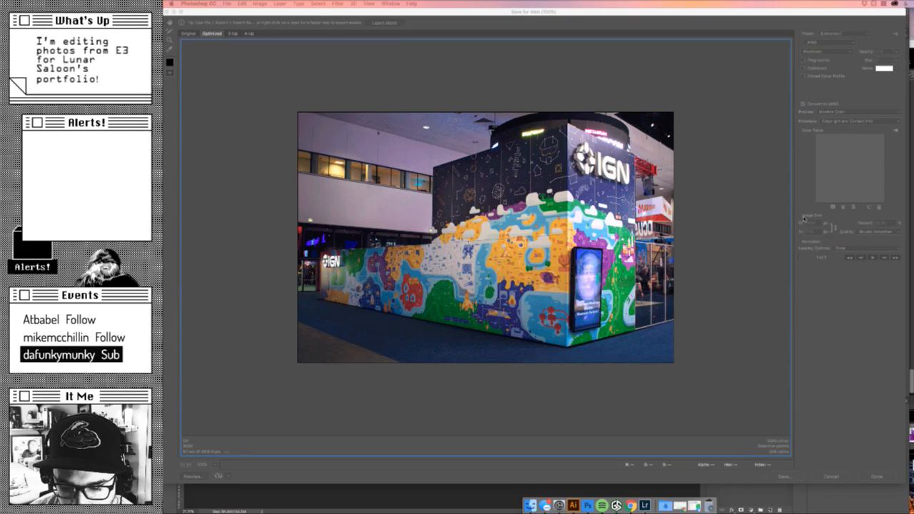
pyautogui.click(832, 114)
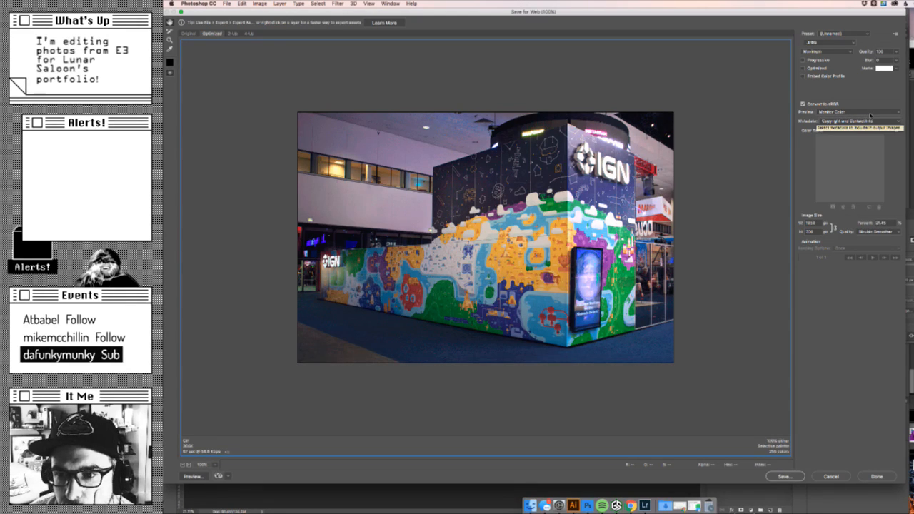
pyautogui.click(889, 231)
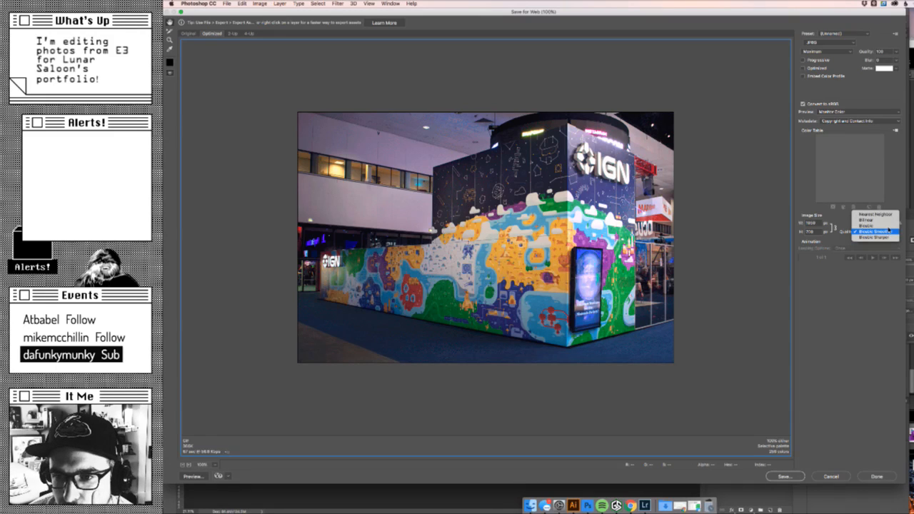
pyautogui.click(892, 232)
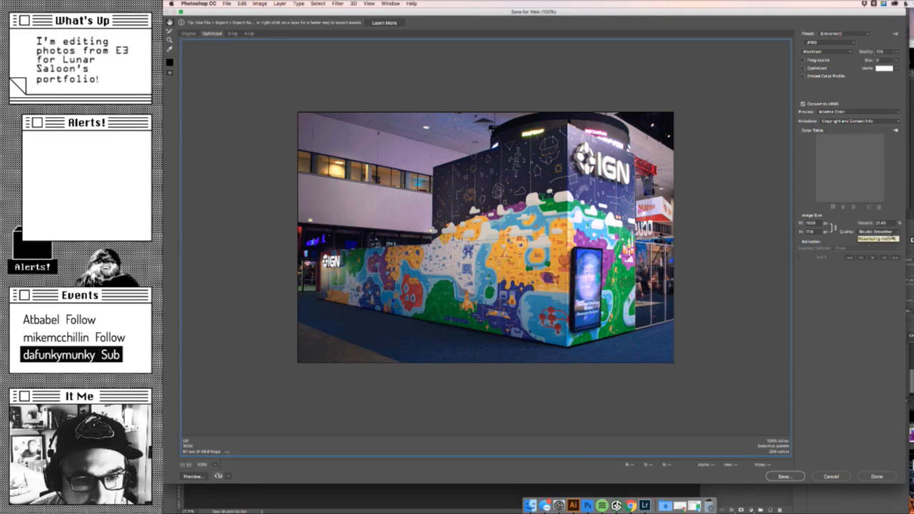
pyautogui.click(893, 232)
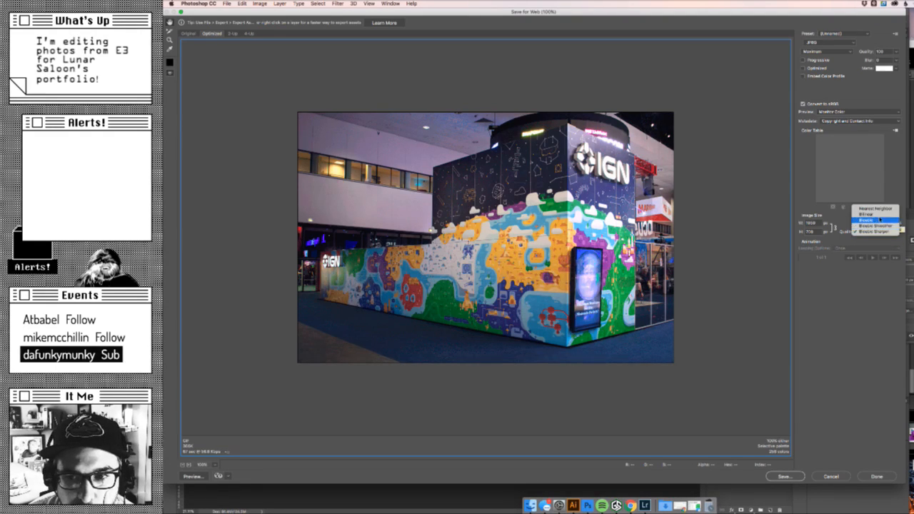
pyautogui.click(881, 216)
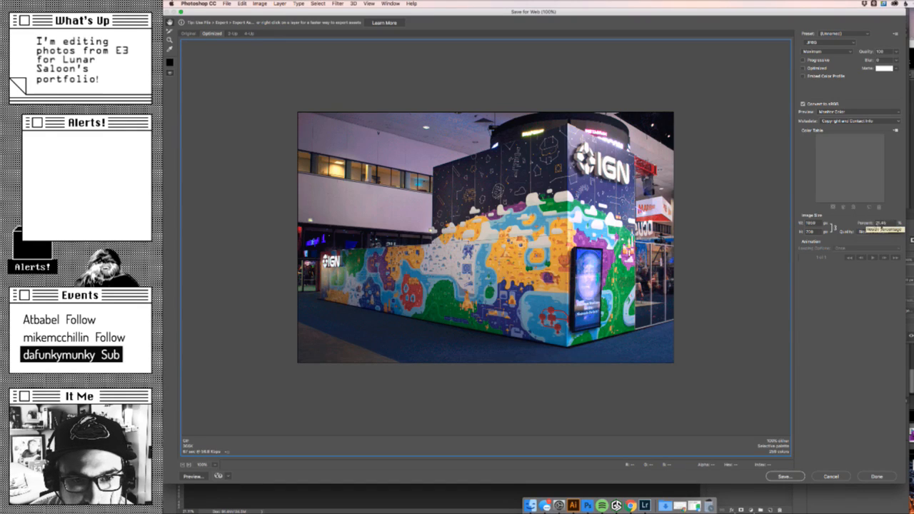
# - Set the resize quality of the exported booth photo to Bicubic Smoother
pyautogui.click(876, 232)
pyautogui.click(876, 237)
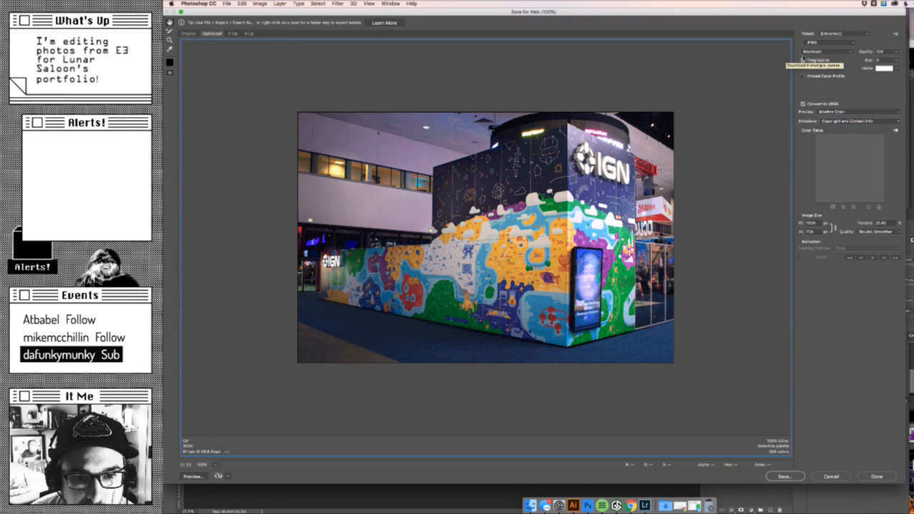
# - Try the Very High, Low and Medium JPEG compression qualities and the PNG-24 format for the export
pyautogui.click(821, 52)
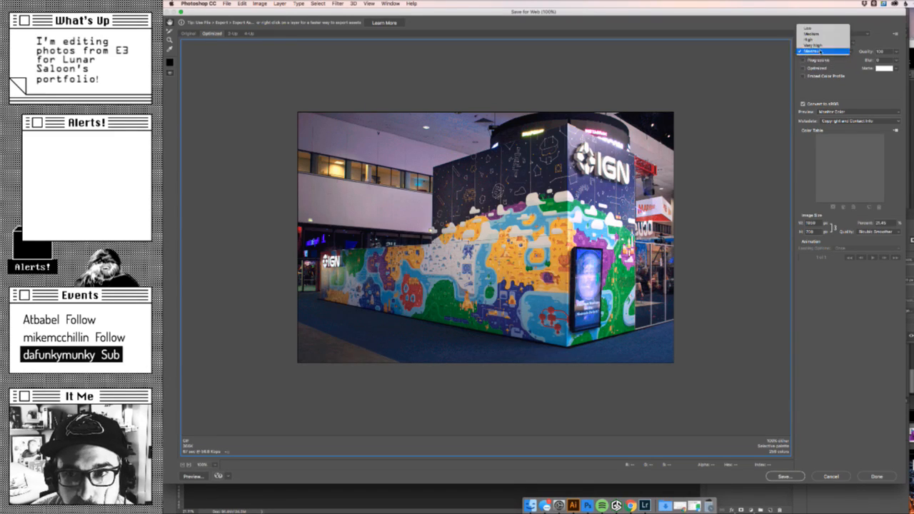
pyautogui.click(815, 45)
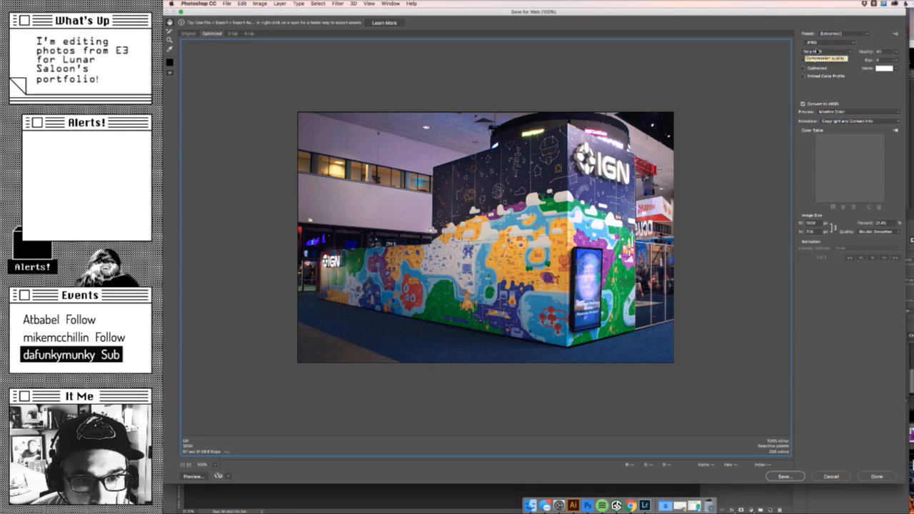
pyautogui.click(820, 51)
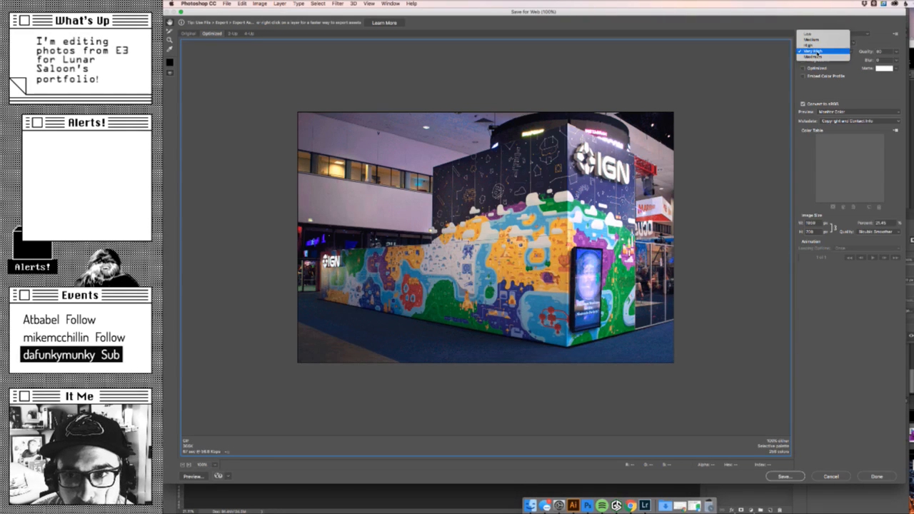
pyautogui.click(820, 33)
pyautogui.click(821, 52)
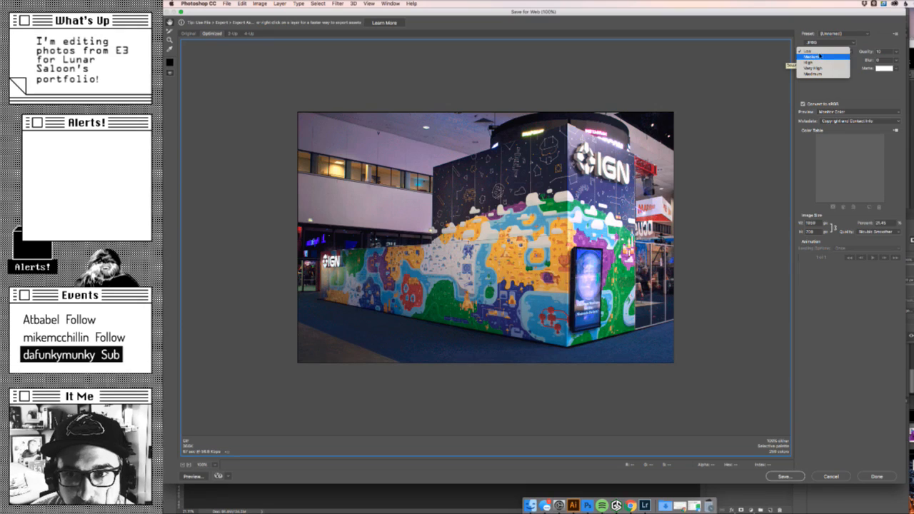
pyautogui.click(821, 55)
pyautogui.click(821, 42)
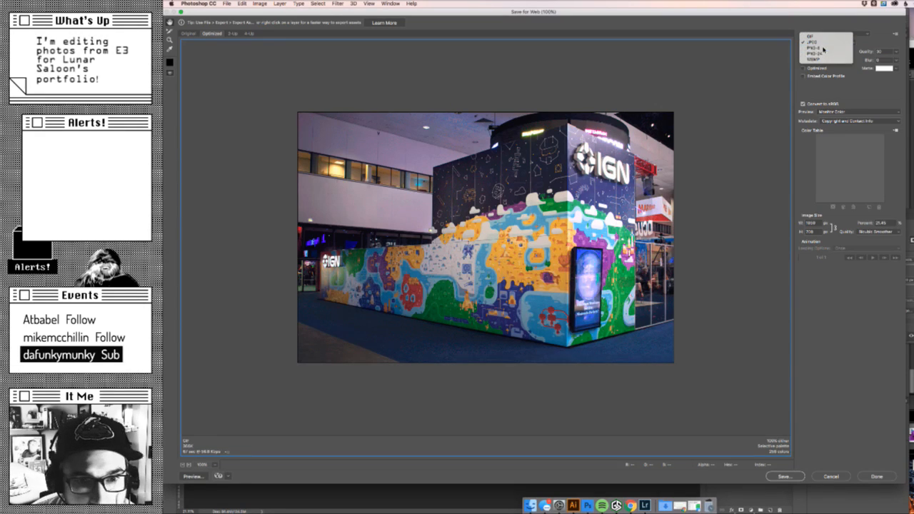
pyautogui.click(821, 53)
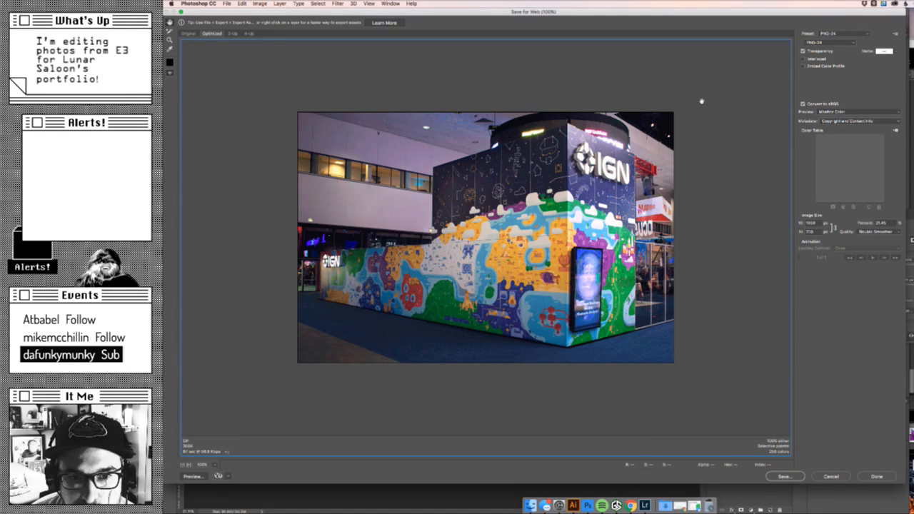
# - Set the export format back to JPEG with Maximum compression quality
pyautogui.click(829, 42)
pyautogui.click(823, 32)
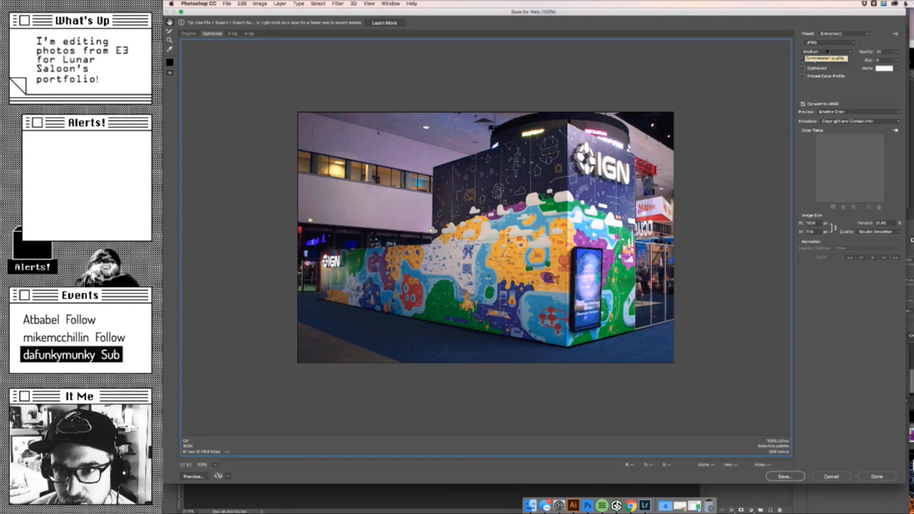
pyautogui.click(829, 51)
pyautogui.click(827, 67)
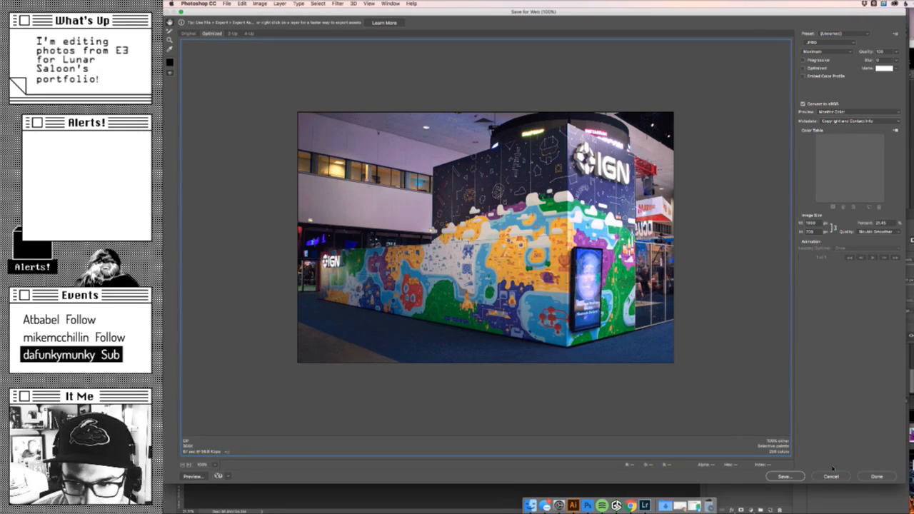
# - Save the optimized booth photo as large_booth.jpg in the Images folder
pyautogui.click(785, 476)
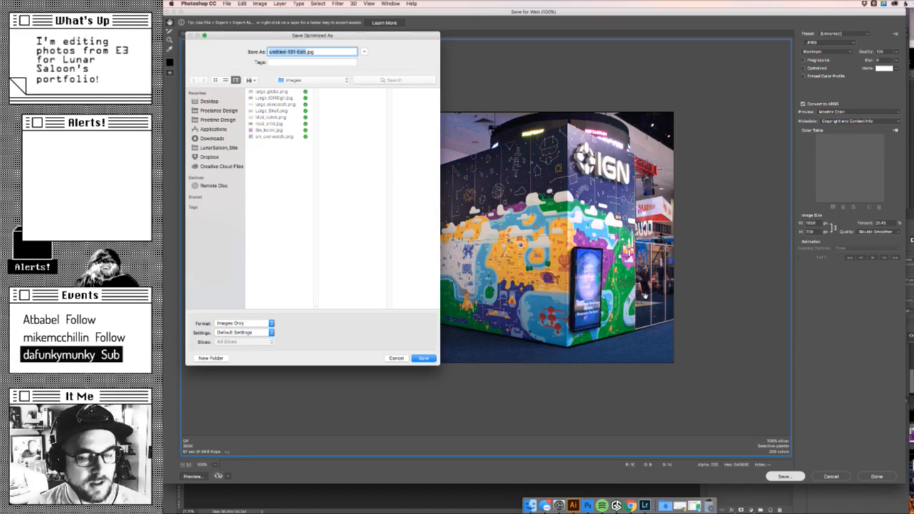
pyautogui.write('large')
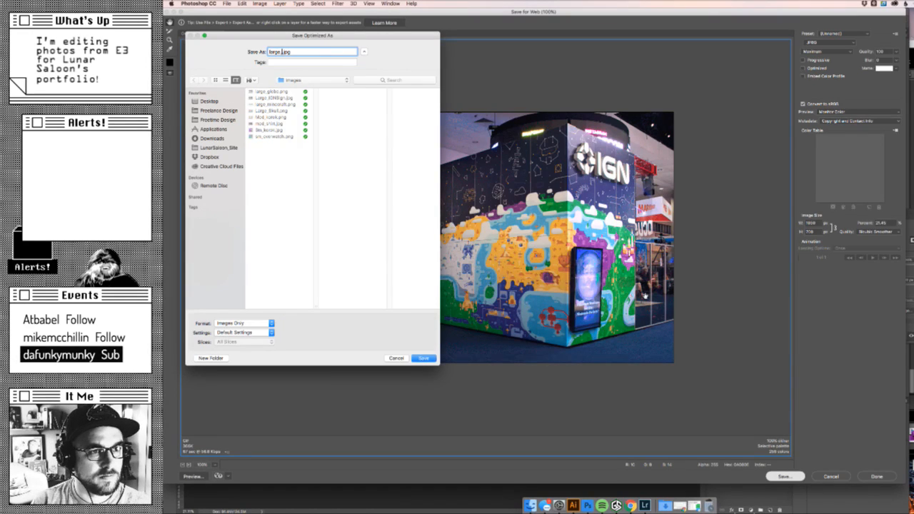
pyautogui.write('_booth')
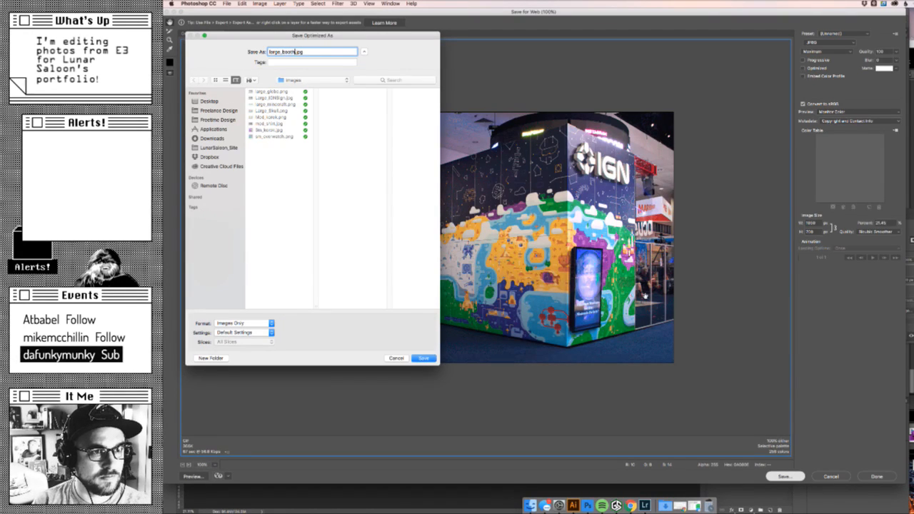
pyautogui.press('Return')
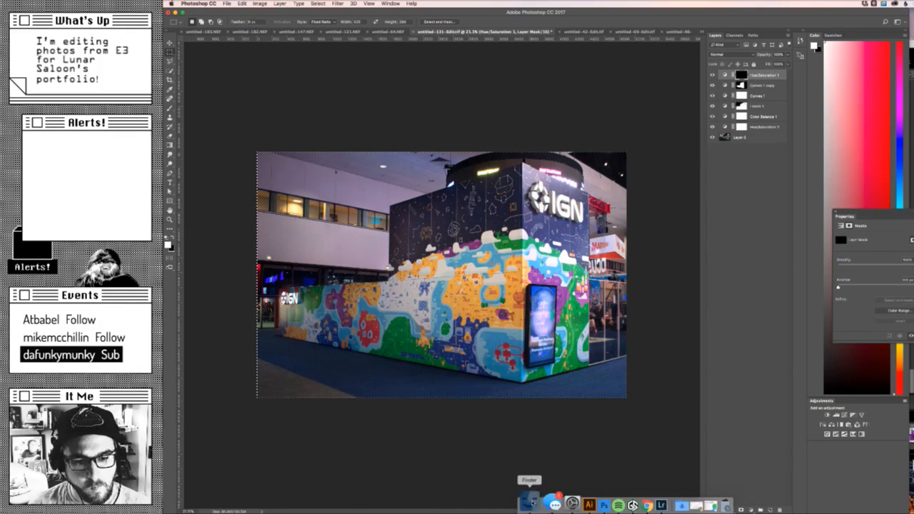
# - Switch to Finder, select Large_Skull.png, view med_shirt.jpg from the Images folder in an enlarged quick preview, and close the preview
pyautogui.click(530, 506)
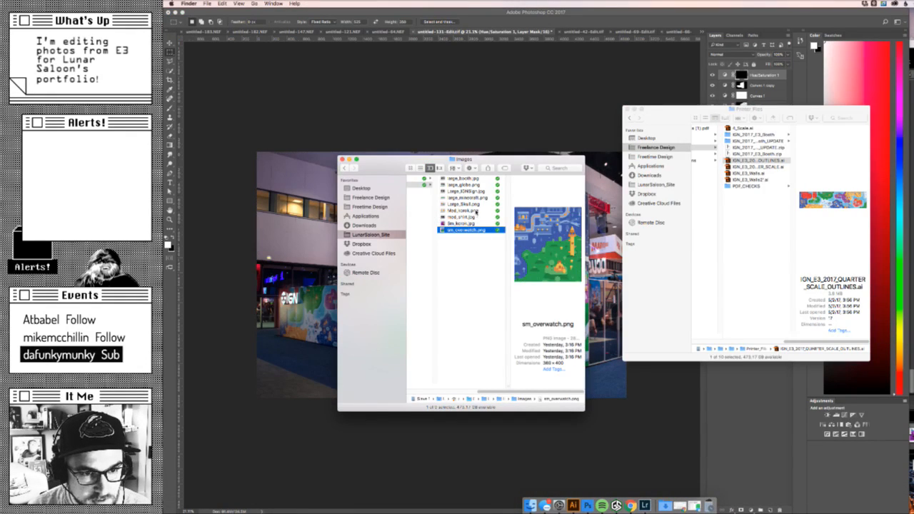
pyautogui.click(474, 205)
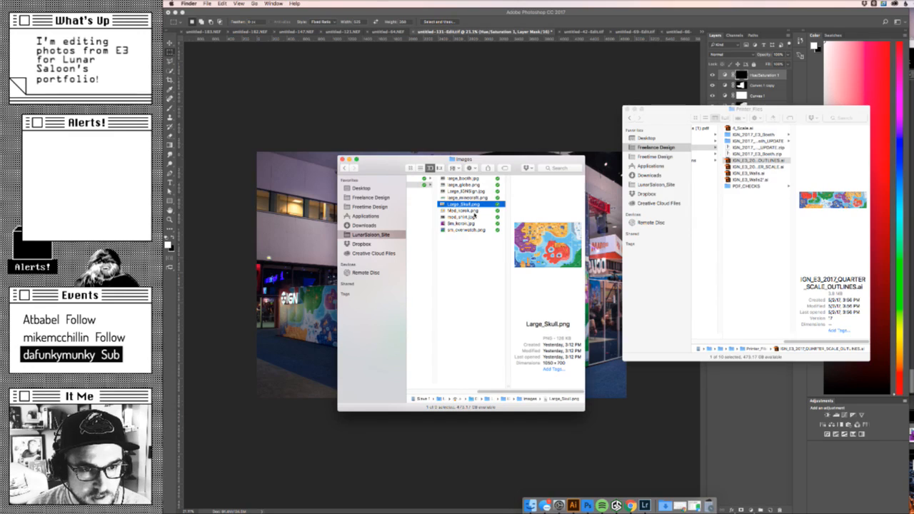
pyautogui.click(476, 218)
pyautogui.press('space')
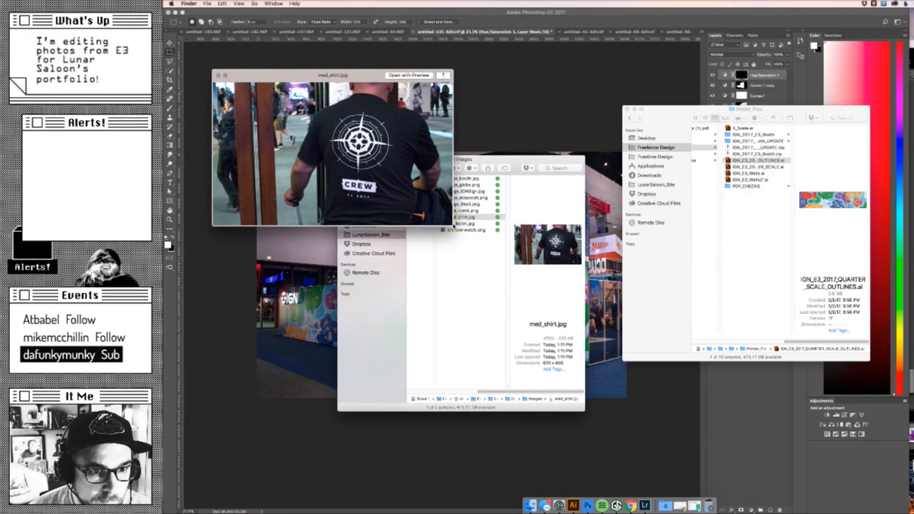
pyautogui.moveTo(453, 225); pyautogui.dragTo(514, 307)
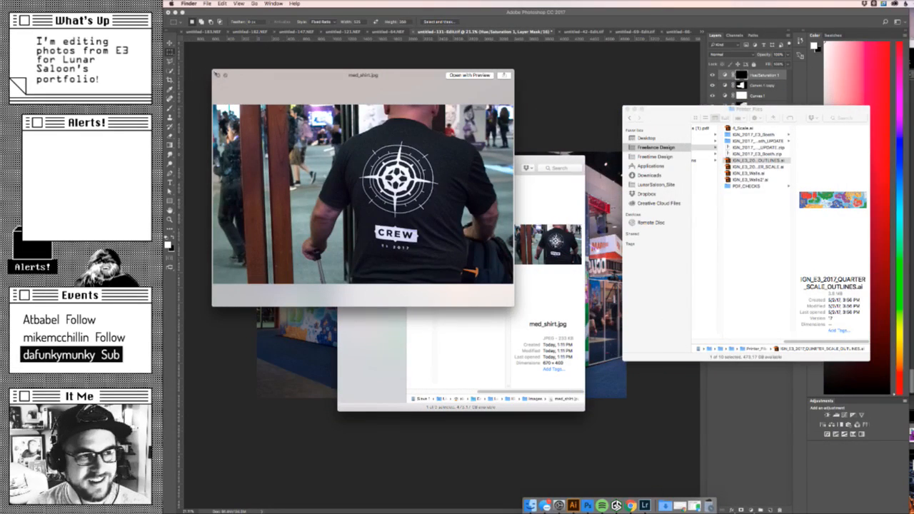
pyautogui.click(218, 75)
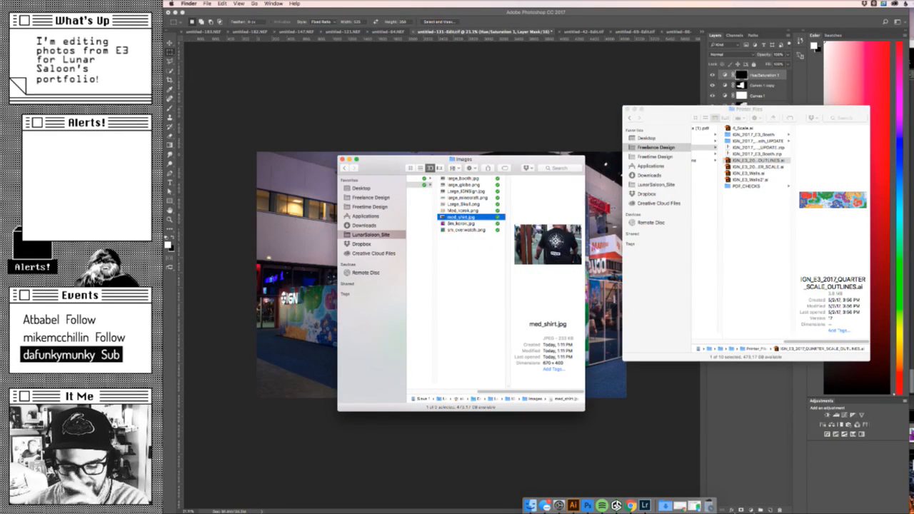
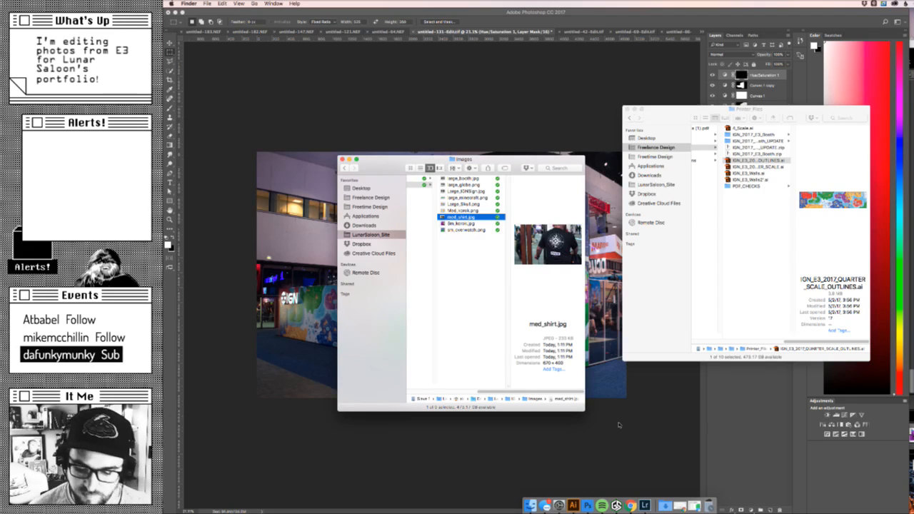
# - Return to Photoshop, undo the crop of the booth exterior photo, save the document and close it
pyautogui.click(564, 137)
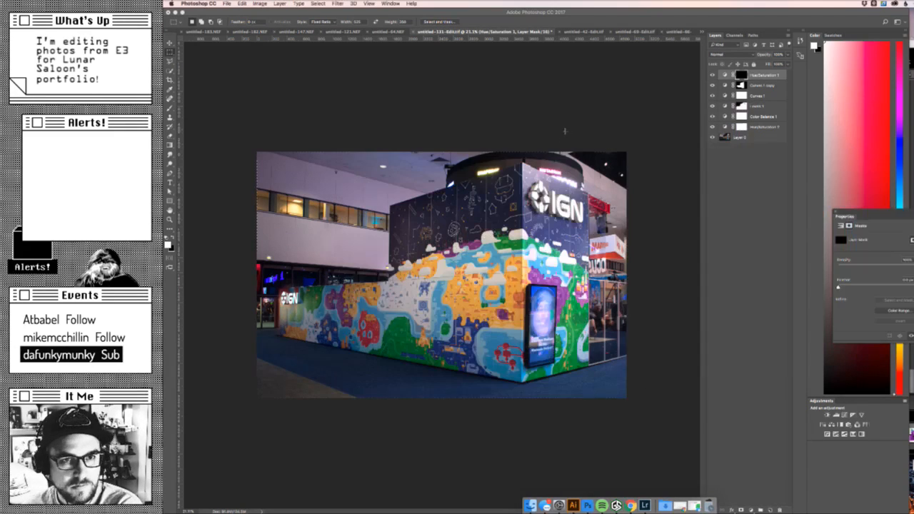
pyautogui.press('super+z')
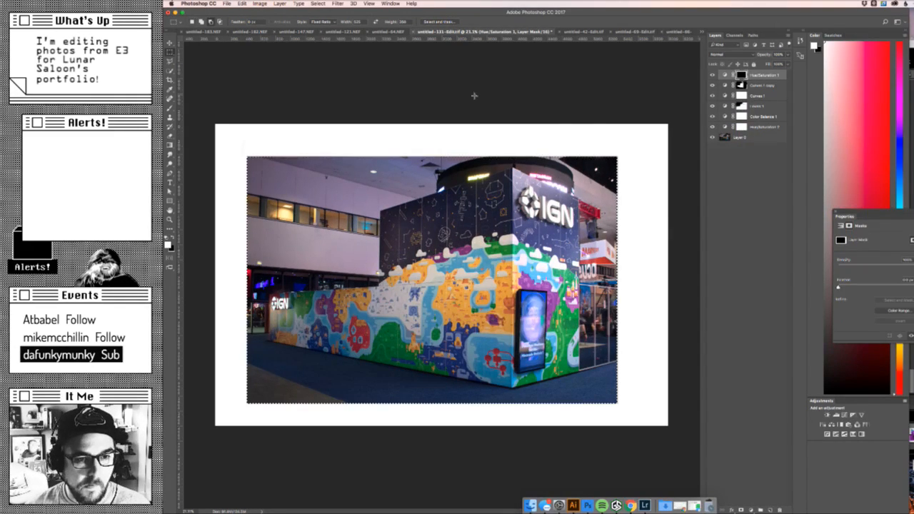
pyautogui.press('super+s')
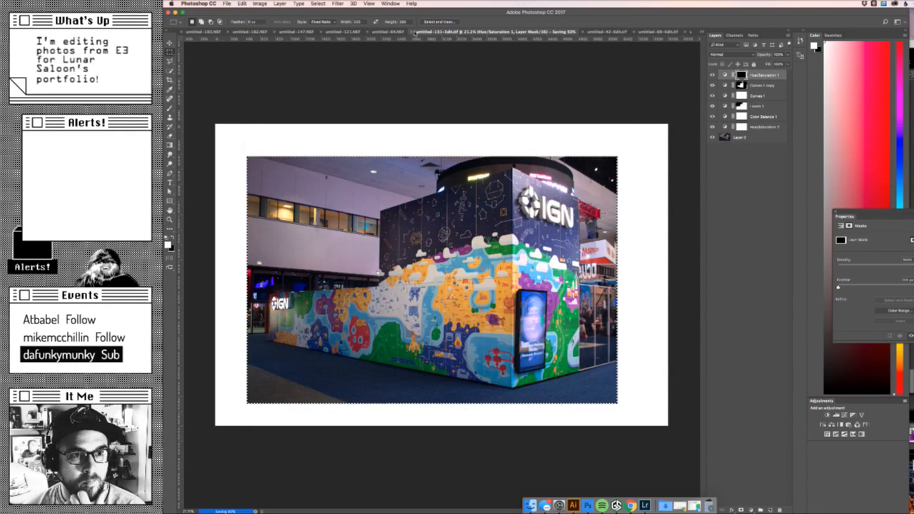
pyautogui.click(413, 33)
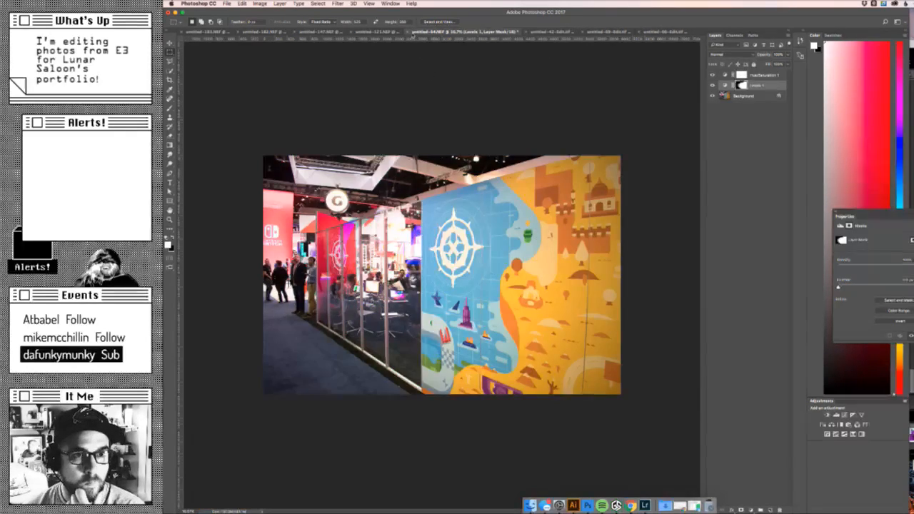
# - In untitled-42-Edit.tif, load the Hue/Saturation 1 layer mask as a selection and crop the image to it
pyautogui.click(541, 33)
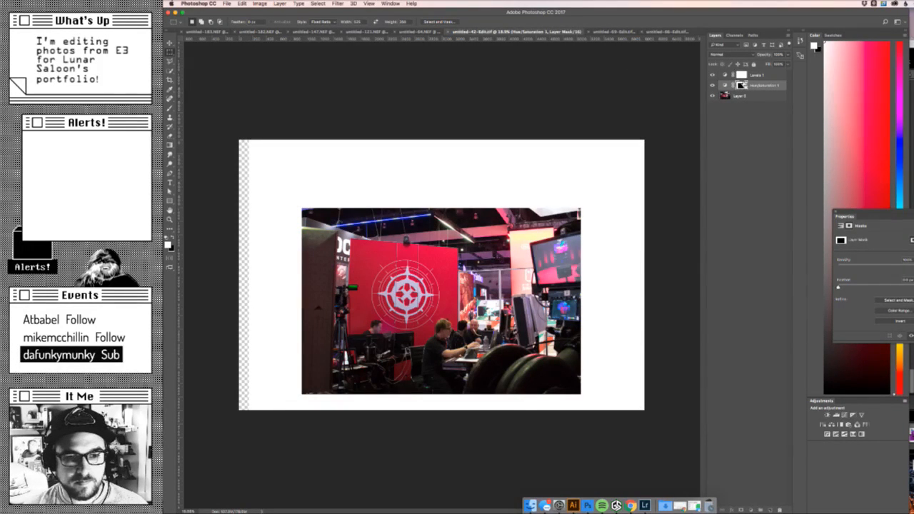
pyautogui.keyDown('super'); pyautogui.click(743, 85); pyautogui.keyUp('super')
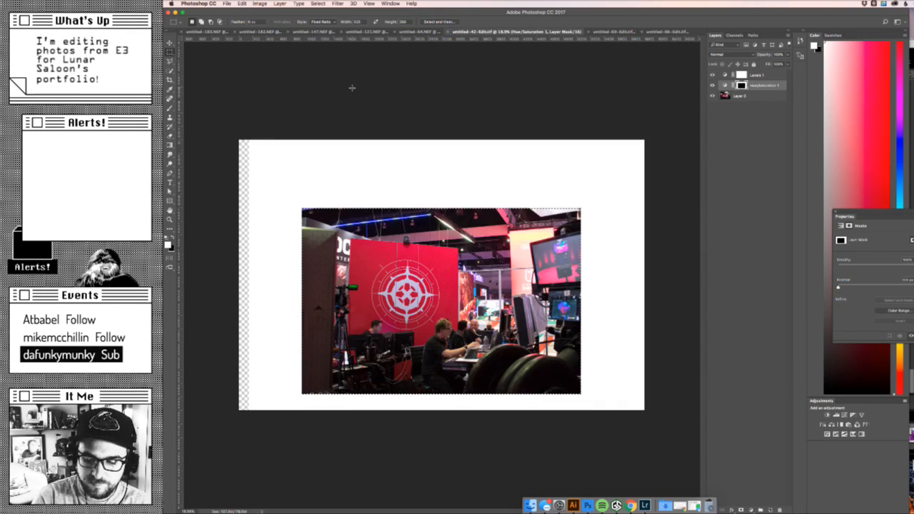
pyautogui.click(777, 164)
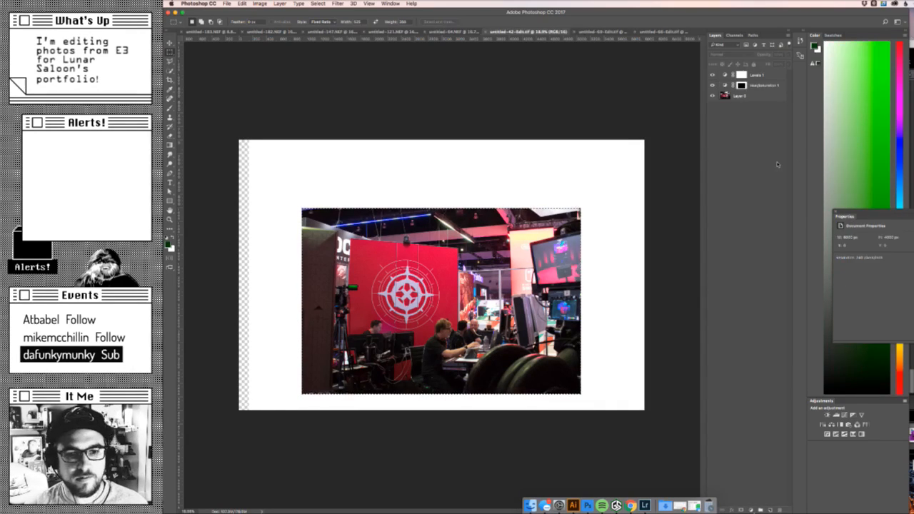
pyautogui.click(261, 4)
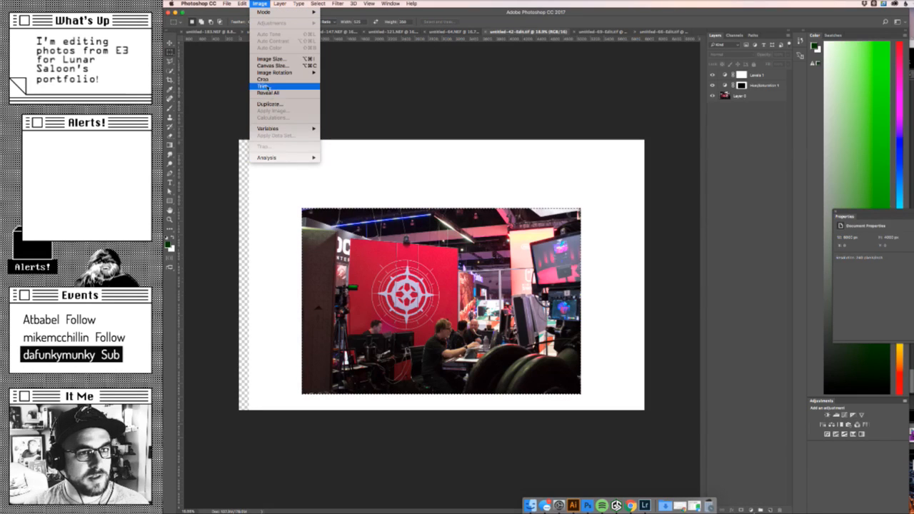
pyautogui.click(270, 79)
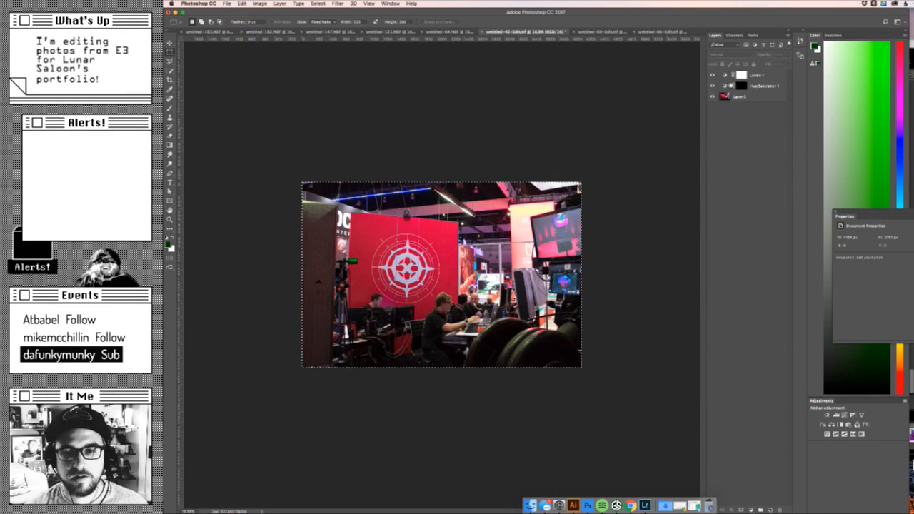
# - Fine-tune the Levels 1 adjustment on the cropped booth interior photo and add a Hue/Saturation adjustment layer above it
pyautogui.click(713, 95)
pyautogui.click(713, 96)
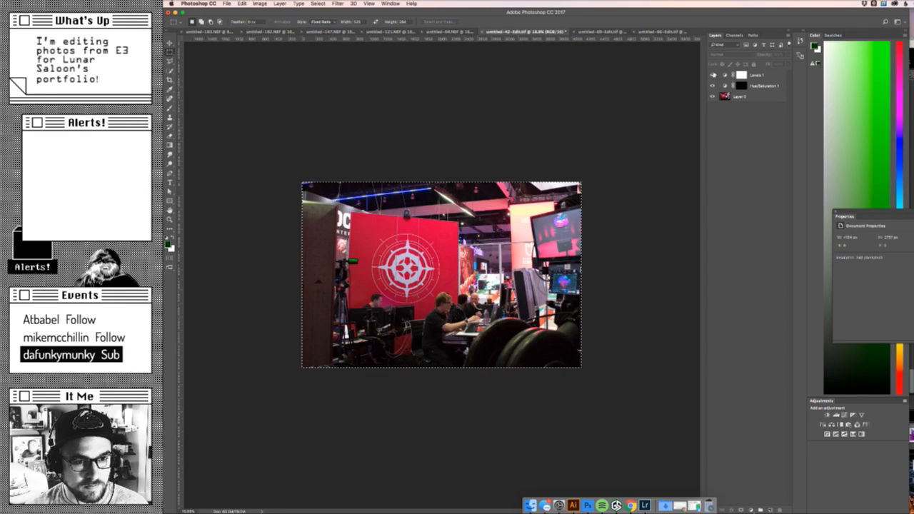
pyautogui.click(769, 74)
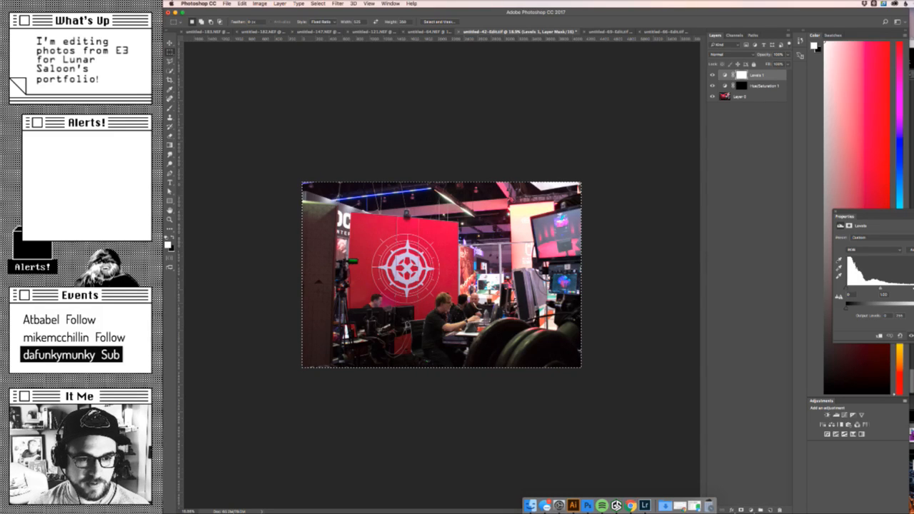
pyautogui.moveTo(913, 288); pyautogui.dragTo(908, 287)
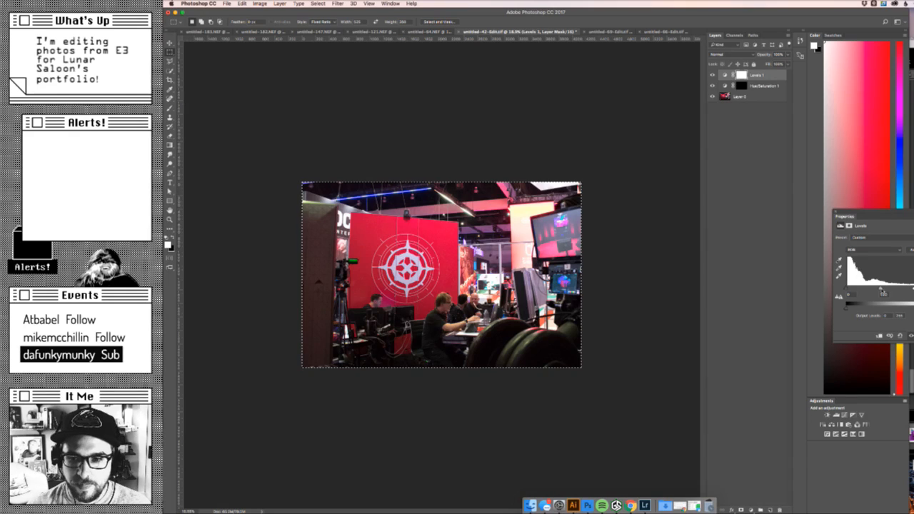
pyautogui.moveTo(881, 288); pyautogui.dragTo(880, 287)
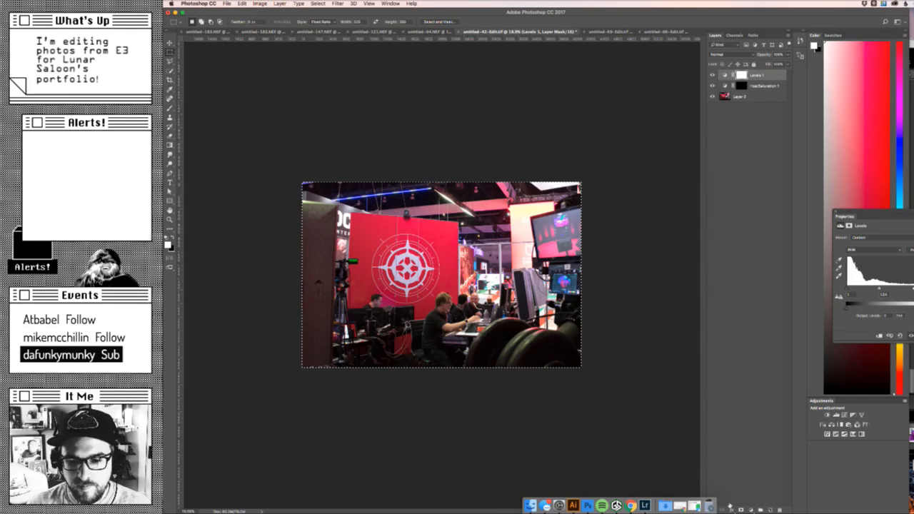
pyautogui.click(751, 510)
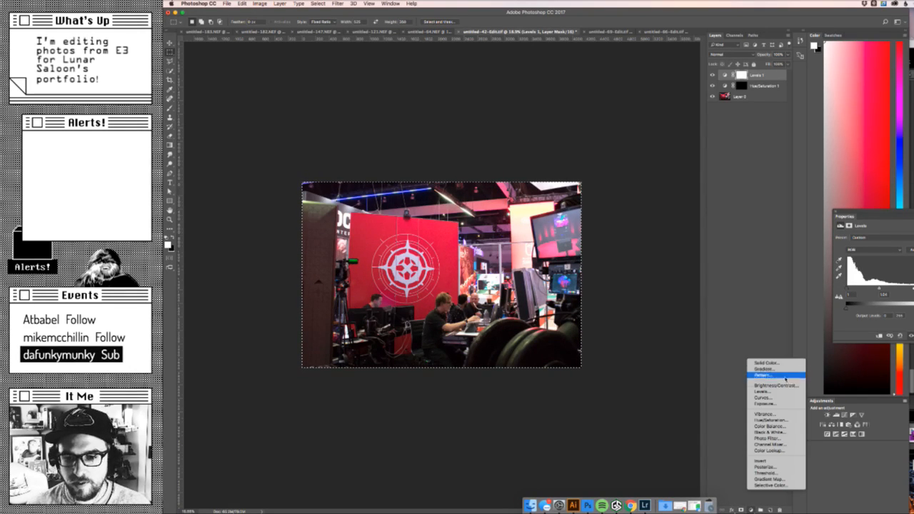
pyautogui.click(789, 420)
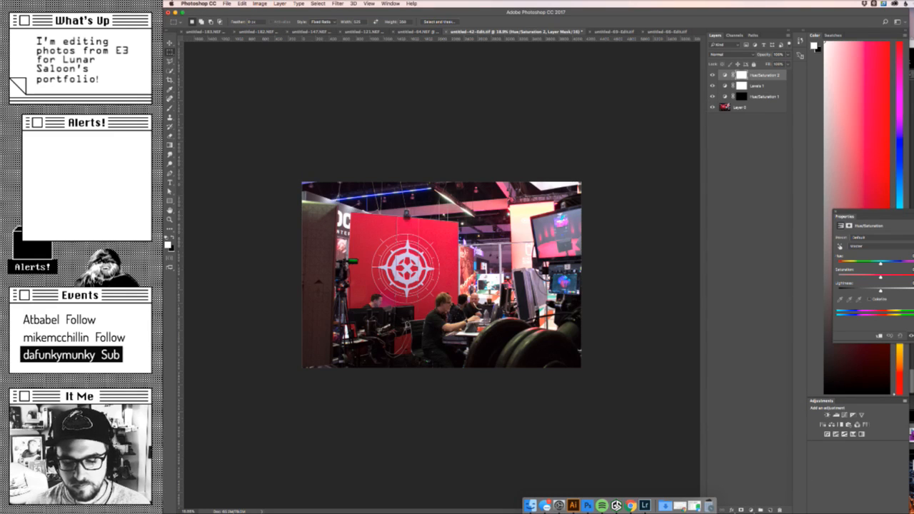
pyautogui.click(602, 502)
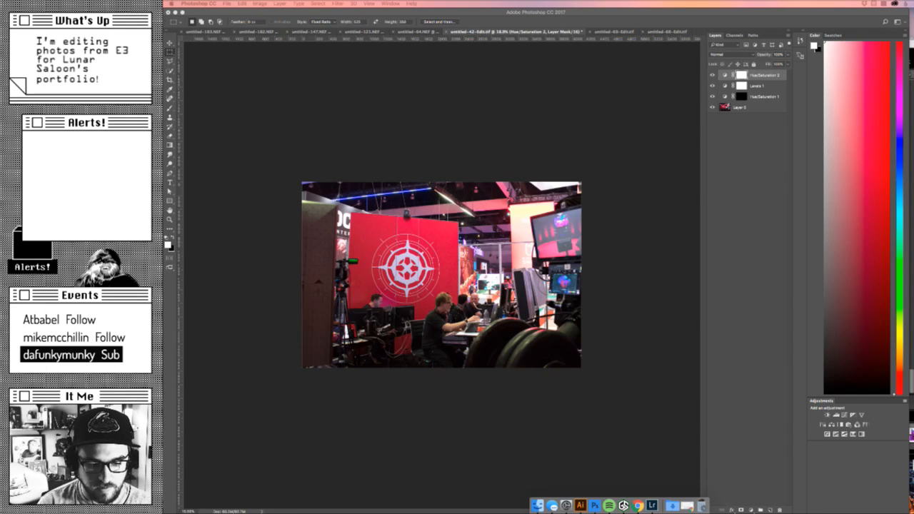
pyautogui.press('XF86AudioMute')
pyautogui.press('XF86AudioMute')
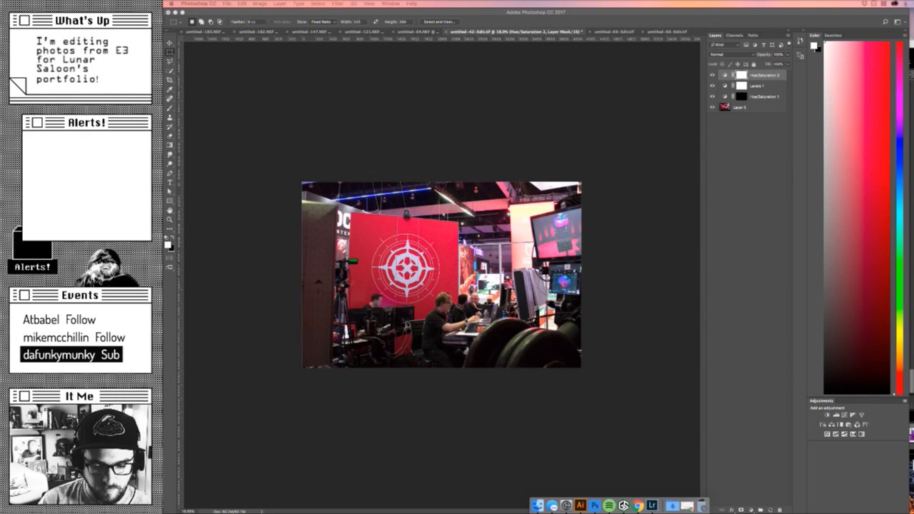
# - Start a Save for Web export of the booth interior photo and set the image width to 1050 px
pyautogui.click(616, 242)
pyautogui.press('alt+shift+super+s')
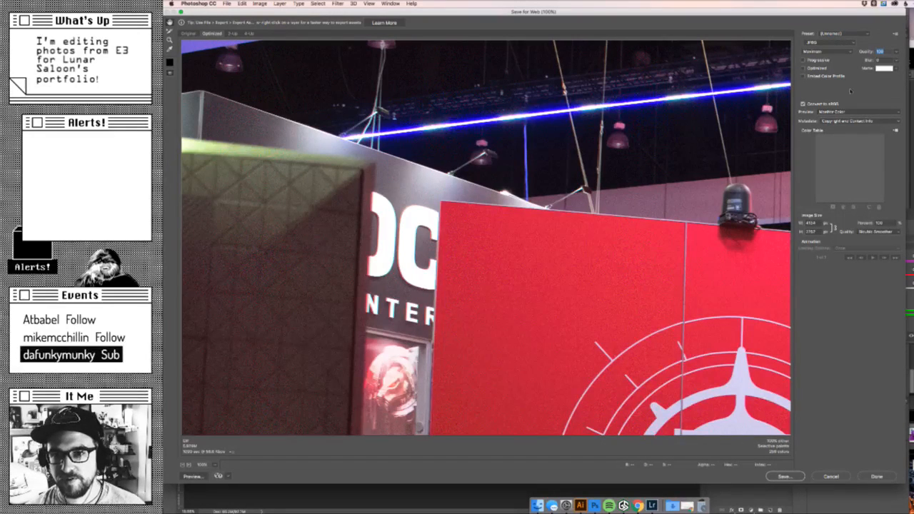
pyautogui.moveTo(817, 224); pyautogui.dragTo(800, 192)
pyautogui.write('10')
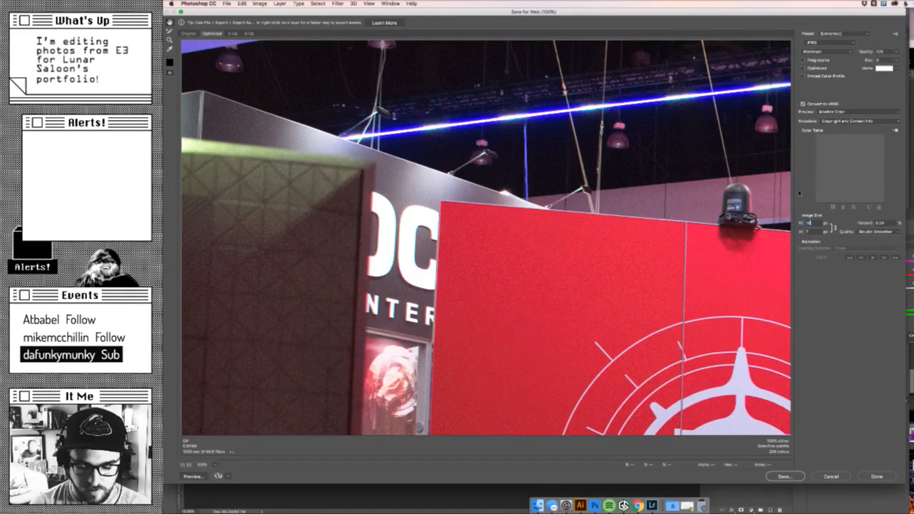
pyautogui.write('50')
pyautogui.press('Tab')
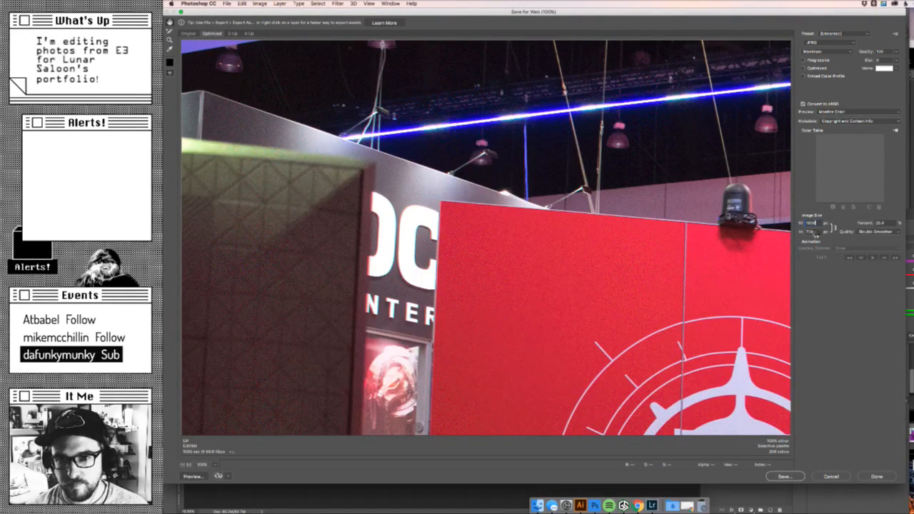
pyautogui.press('XF86AudioRaiseVolume')
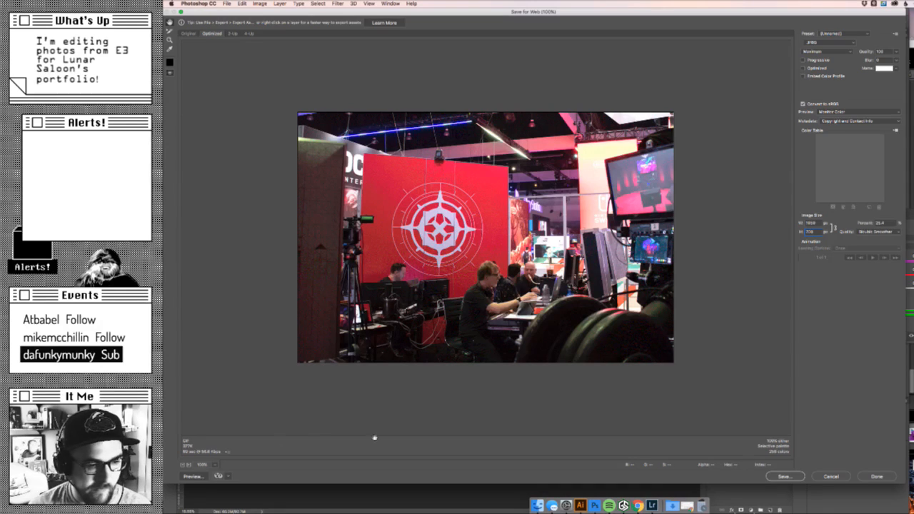
pyautogui.click(227, 450)
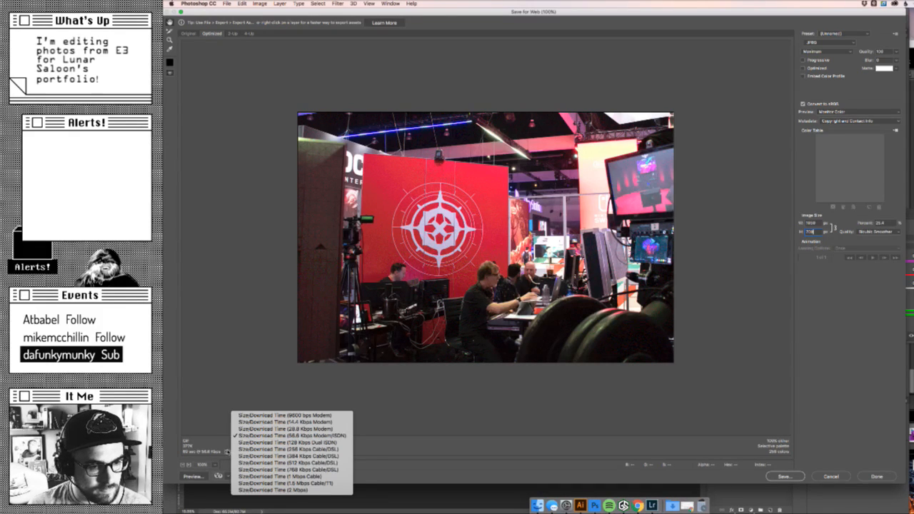
pyautogui.click(226, 441)
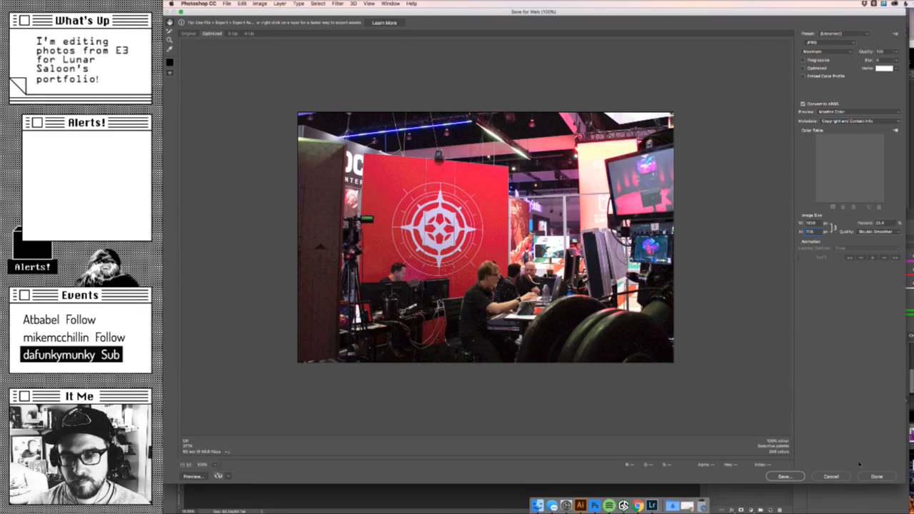
# - Save the optimized booth interior photo as large_boothinterior.jpg in the Images folder
pyautogui.click(782, 475)
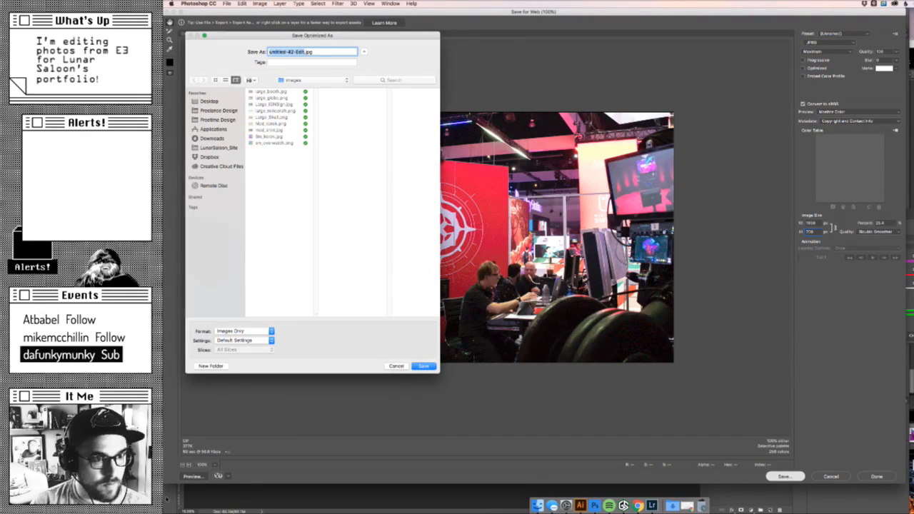
pyautogui.write('large')
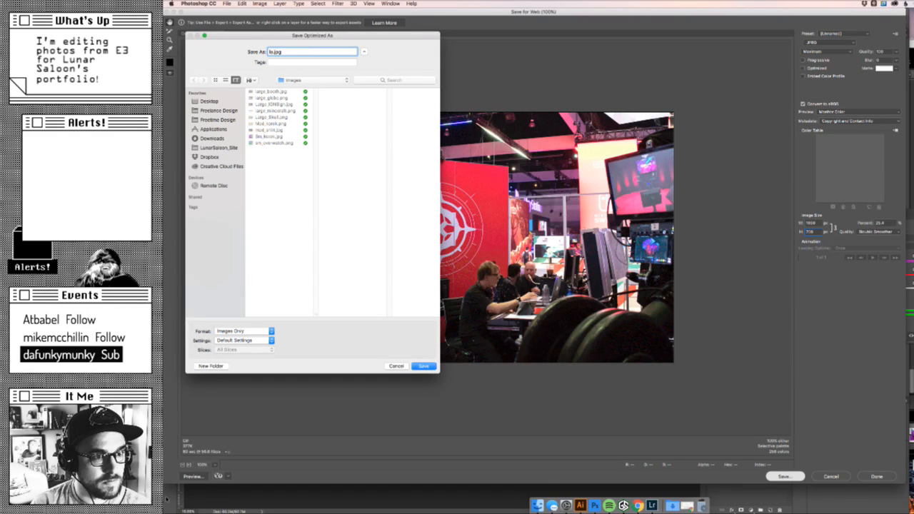
pyautogui.write('_')
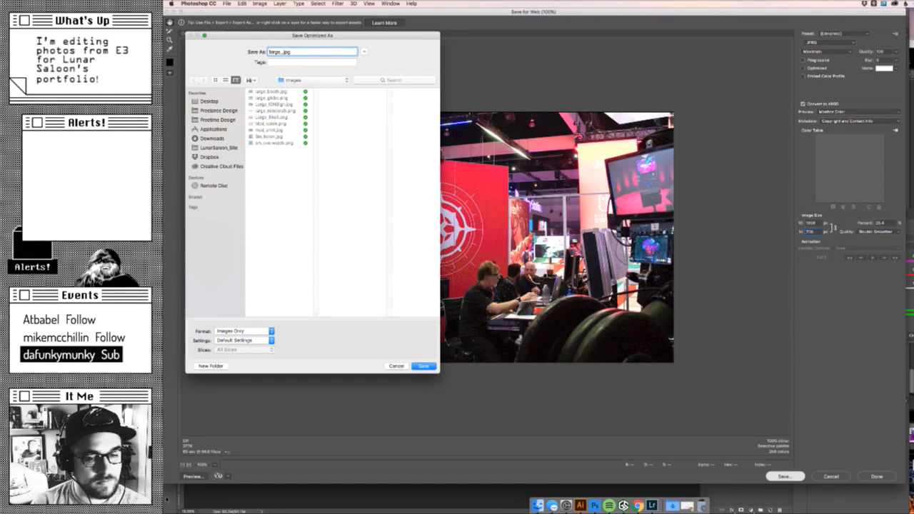
pyautogui.write('interio')
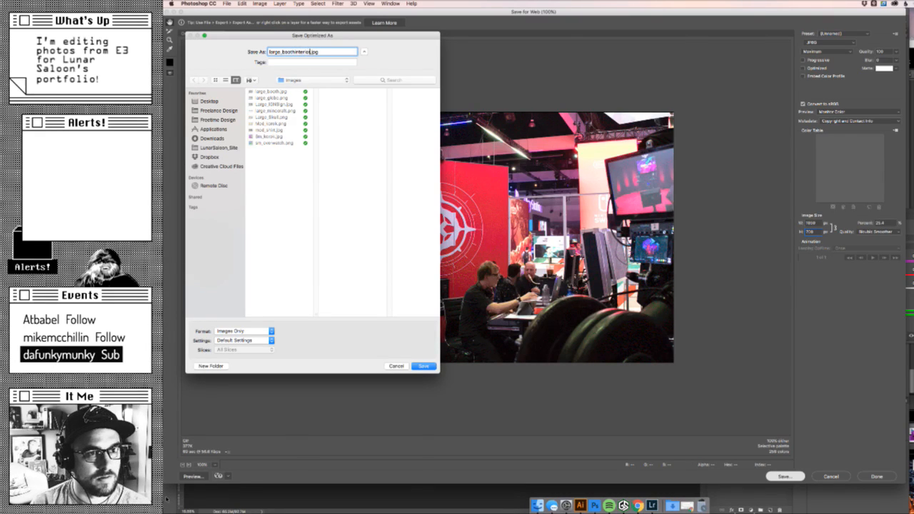
pyautogui.press('Return')
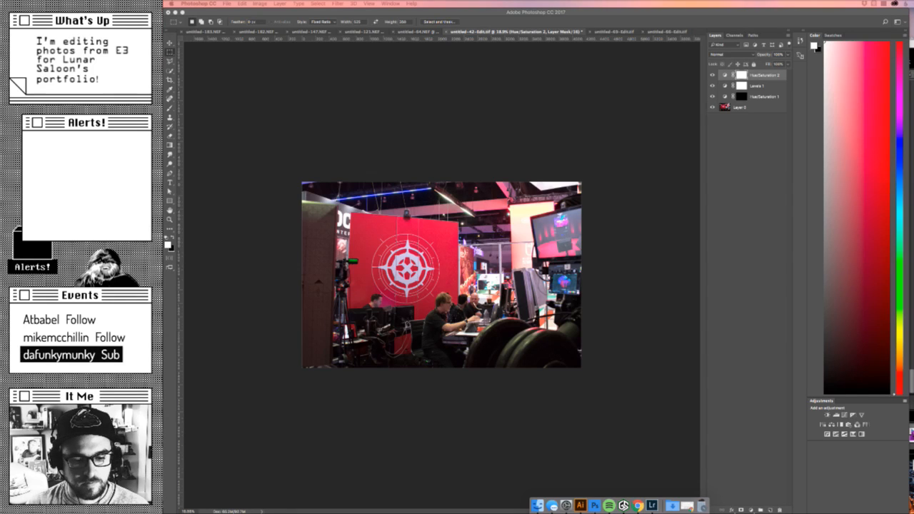
# - Step back through the booth interior photo's history to before the crop, save untitled-42-Edit.tif and close it
pyautogui.click(638, 127)
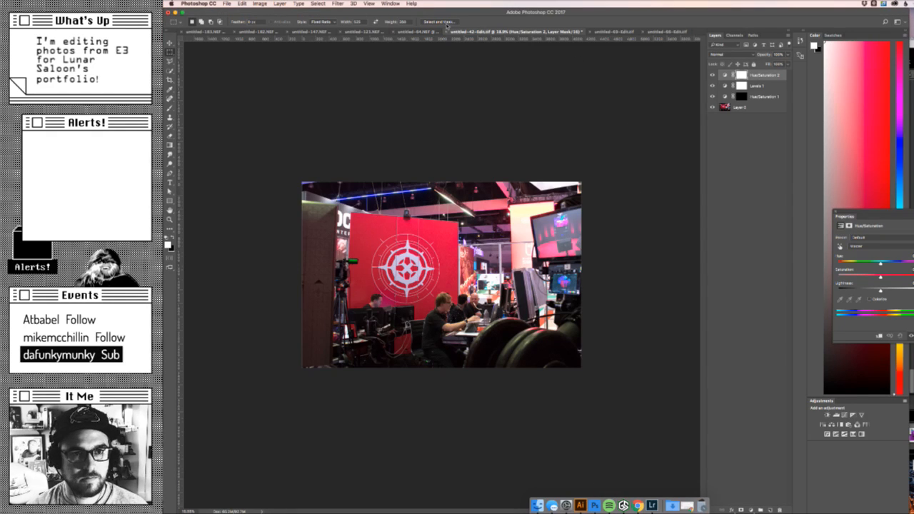
pyautogui.press('alt+super+z')
pyautogui.press('alt+super+z')
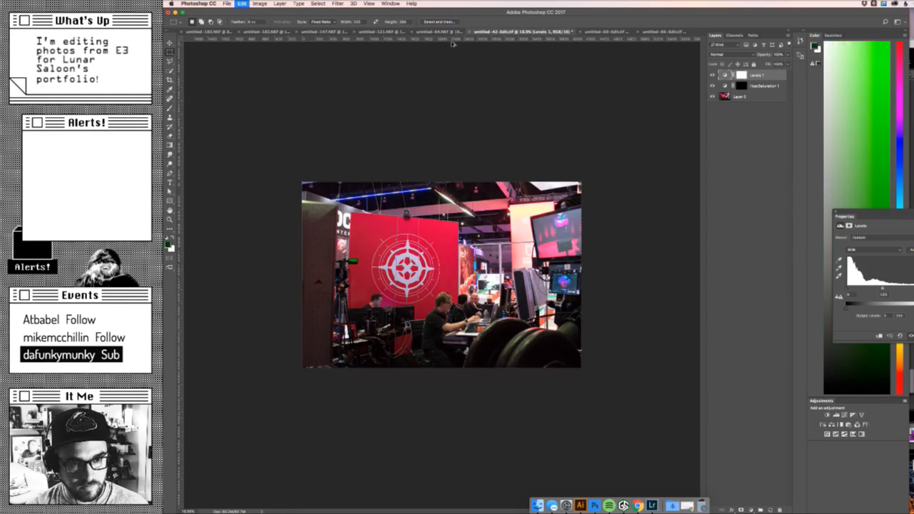
pyautogui.press('alt+super+z')
pyautogui.press('super+s')
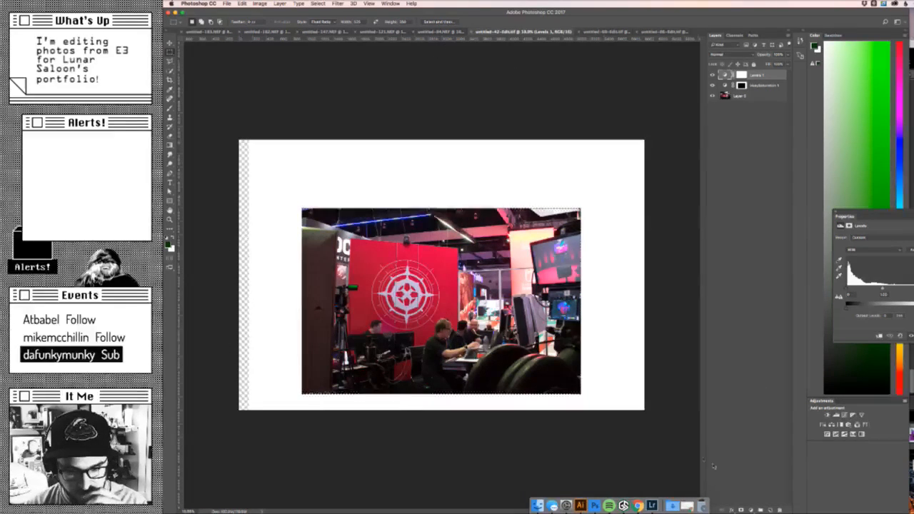
pyautogui.click(472, 32)
# - Look through the two remaining edited TIFF booth photos to compare their uncropped compositions
pyautogui.press('super+Tab')
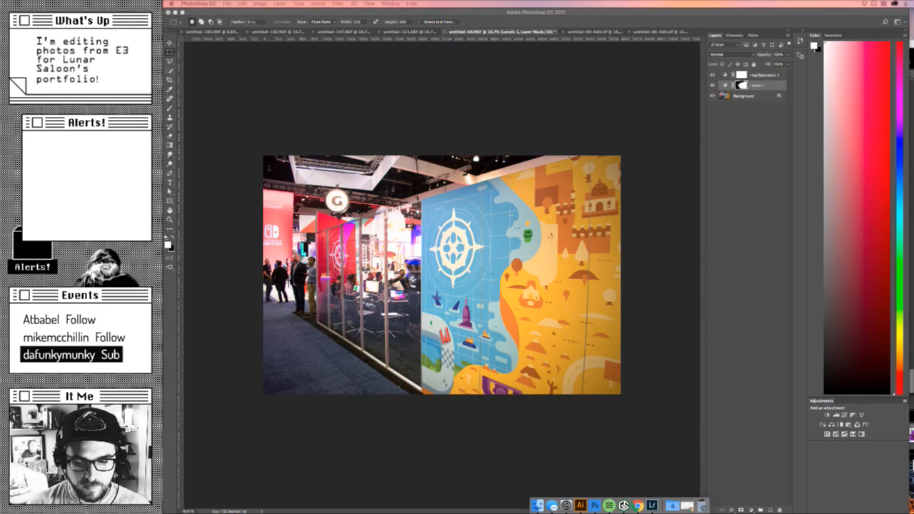
pyautogui.click(686, 191)
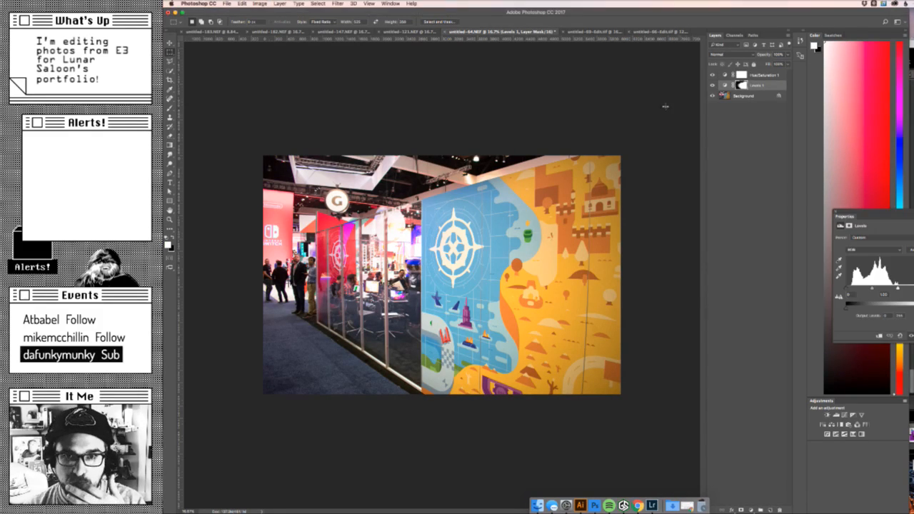
pyautogui.click(590, 33)
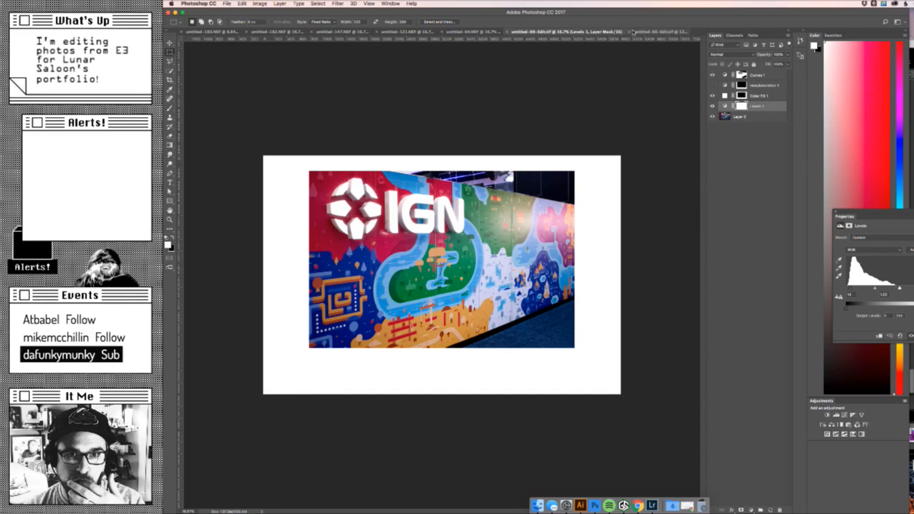
pyautogui.click(608, 32)
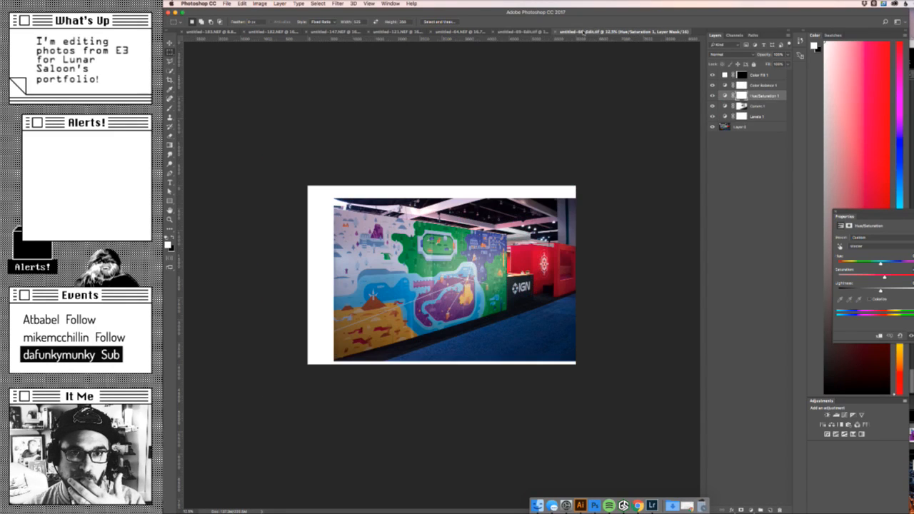
# - Crop the IGN logo wall photo to the area inside its white frame and fine-tune the Curves 1 adjustment
pyautogui.click(513, 32)
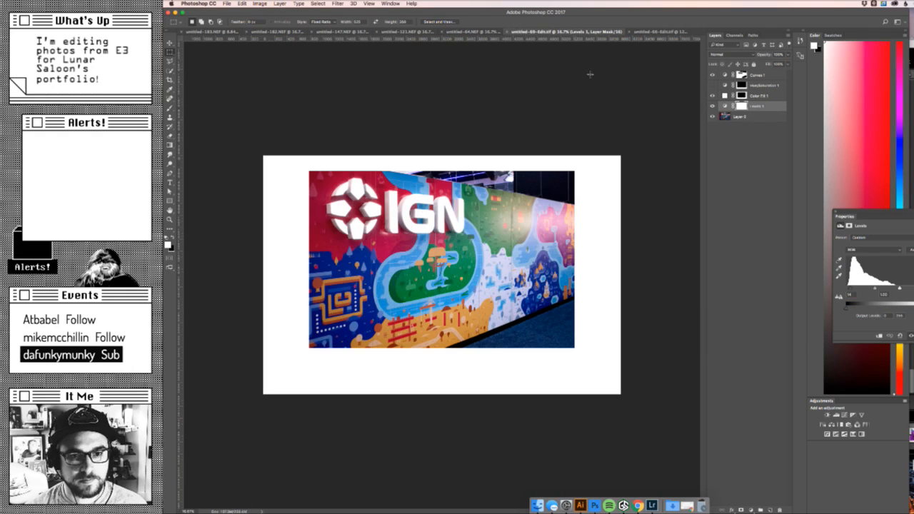
pyautogui.keyDown('super'); pyautogui.click(737, 94); pyautogui.keyUp('super')
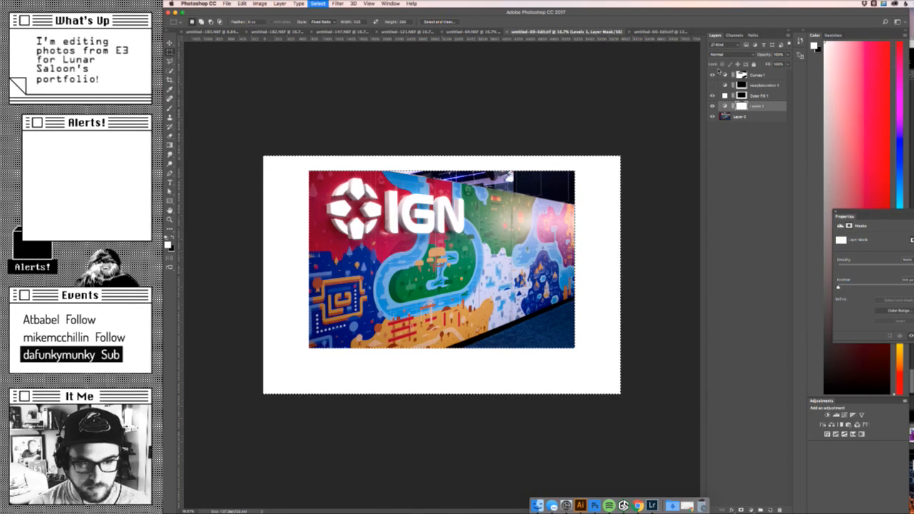
pyautogui.click(258, 4)
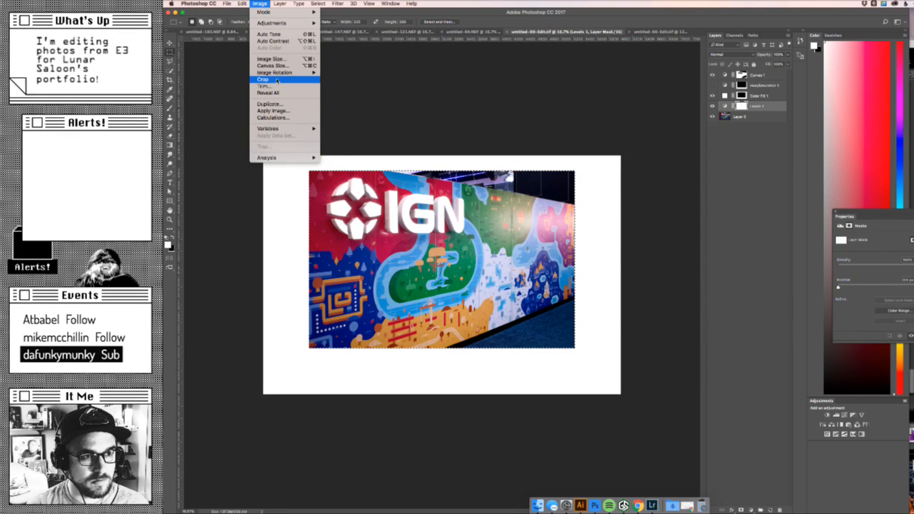
pyautogui.click(332, 77)
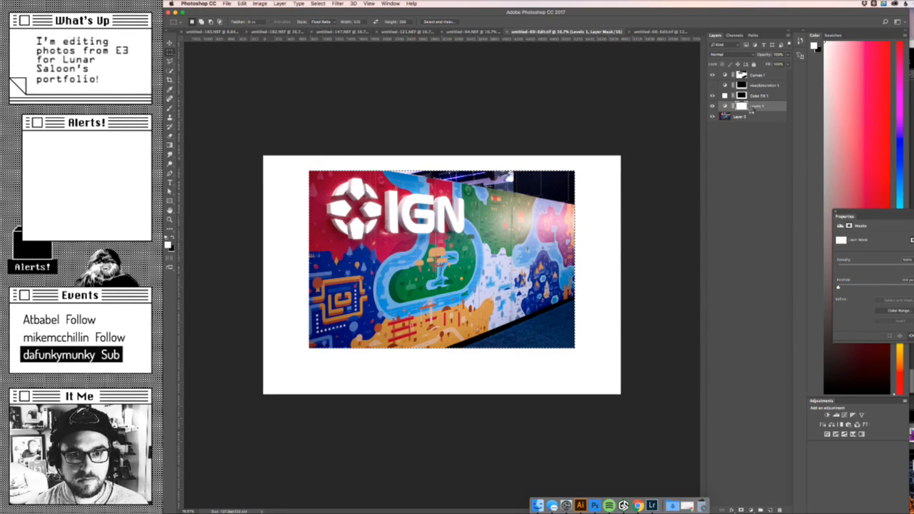
pyautogui.click(770, 76)
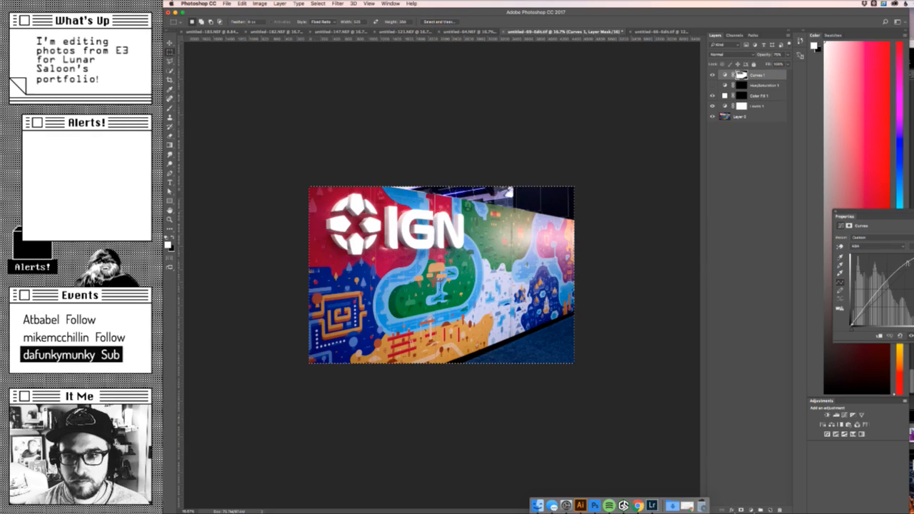
pyautogui.moveTo(908, 264); pyautogui.dragTo(904, 261)
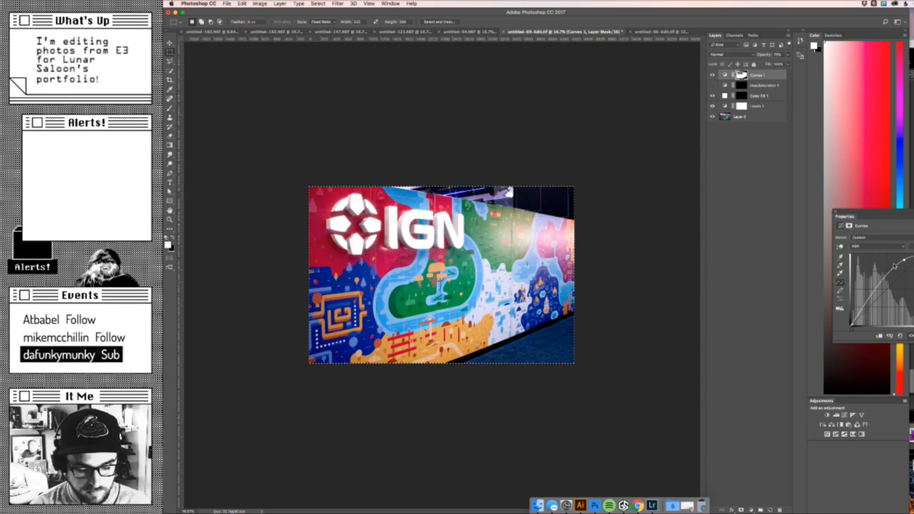
# - Start a Save for Web export of the IGN logo wall photo and compare the original and optimized previews
pyautogui.press('super+s')
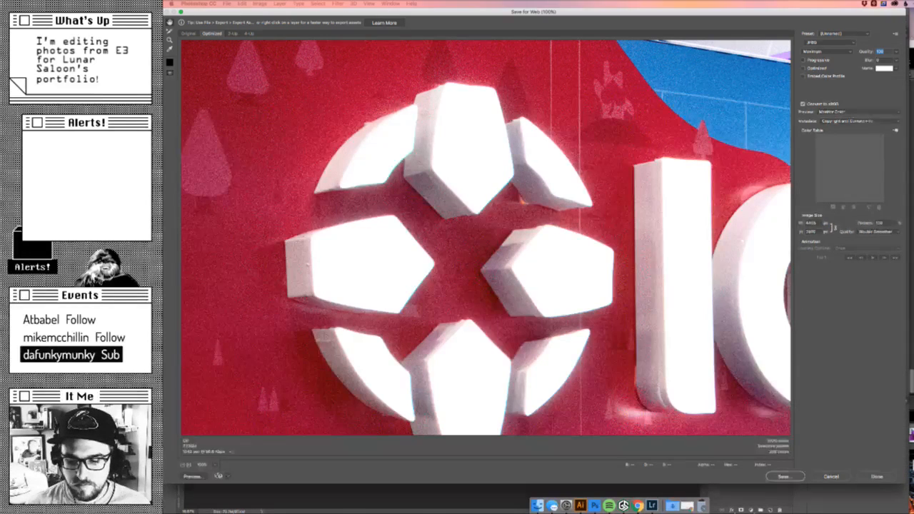
pyautogui.press('Return')
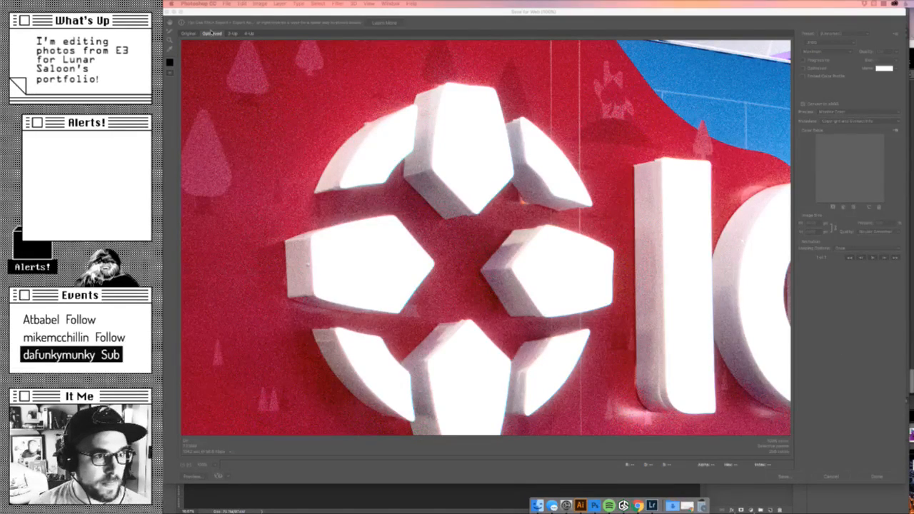
pyautogui.click(191, 35)
pyautogui.click(190, 34)
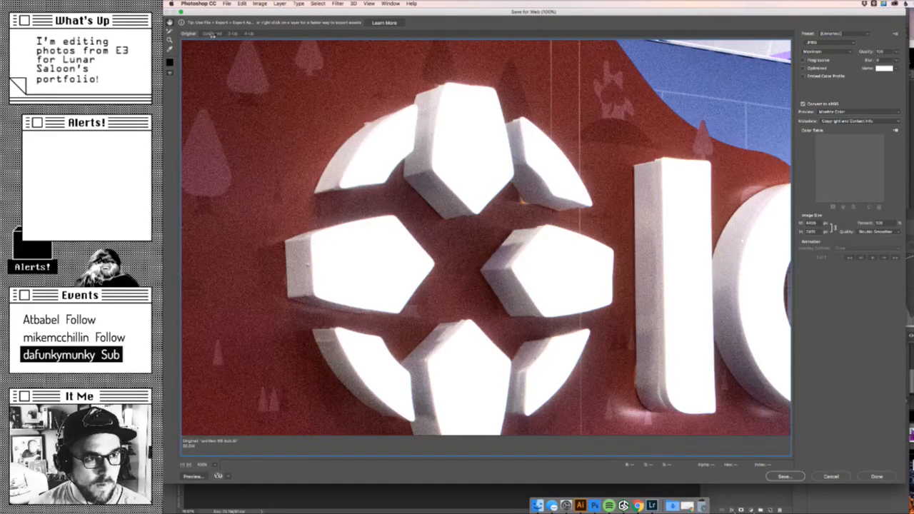
pyautogui.click(212, 34)
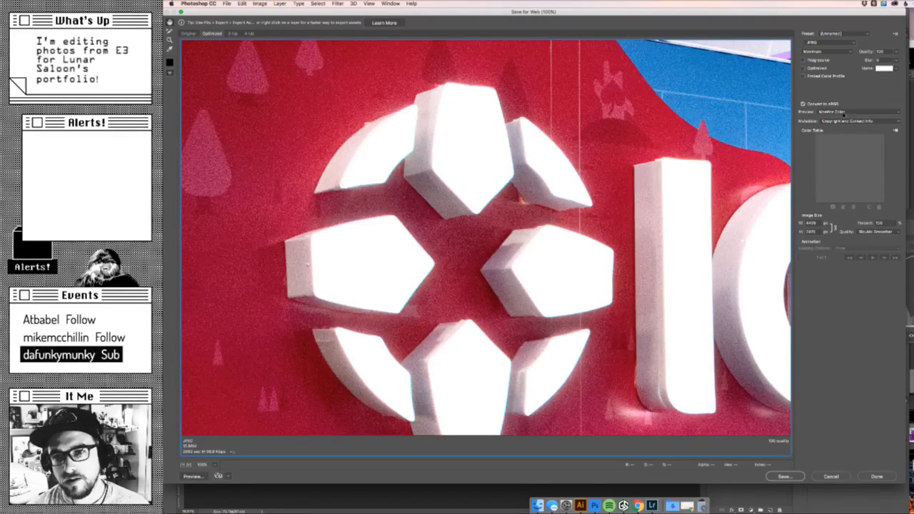
# - Set the exported image width to 1050 px, keeping the proportions linked
pyautogui.doubleClick(813, 223)
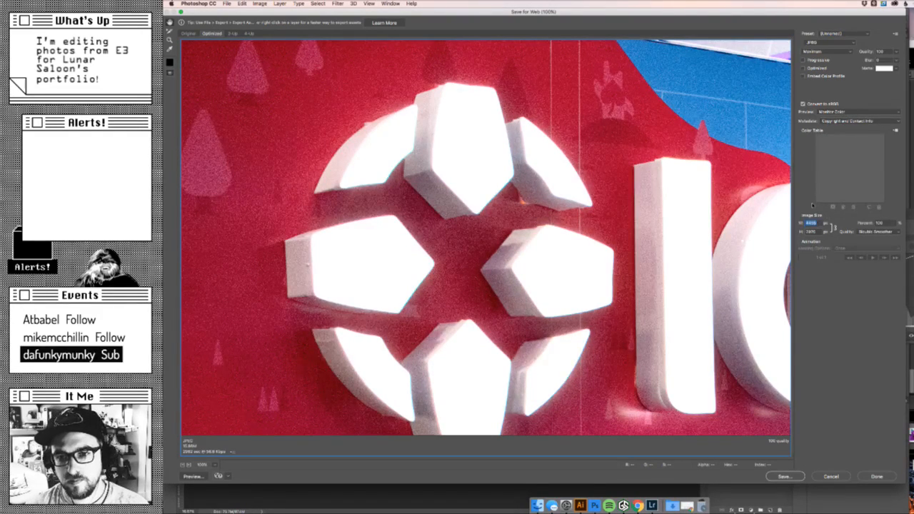
pyautogui.write('10')
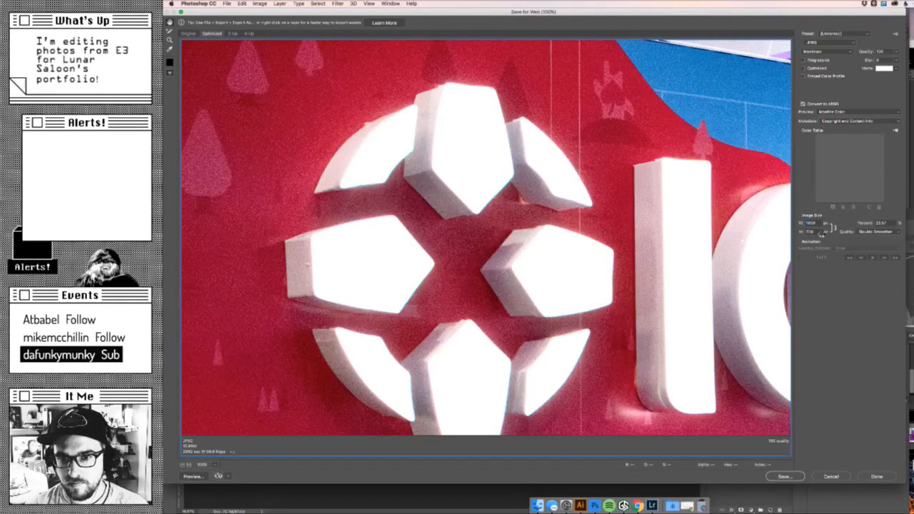
pyautogui.press('Tab')
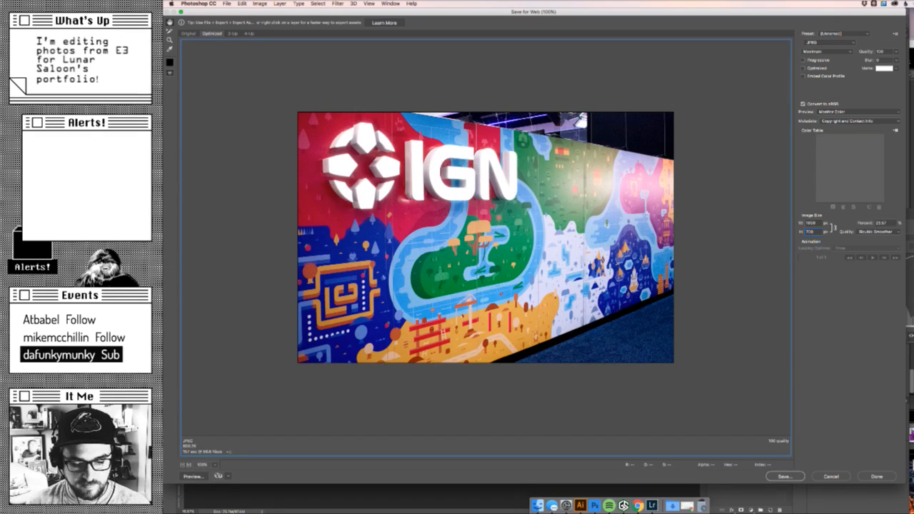
pyautogui.press('Return')
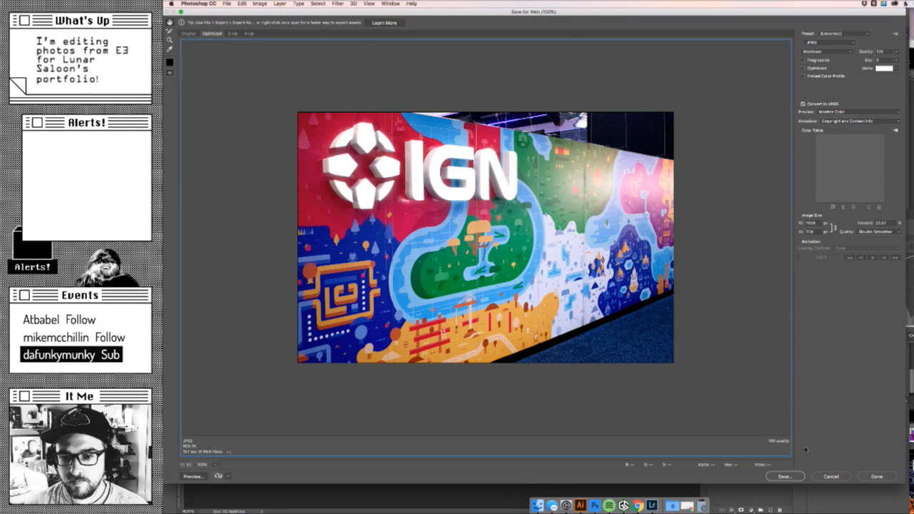
# - Save the optimized logo wall photo as large_wall.jpg in the Images folder
pyautogui.click(784, 476)
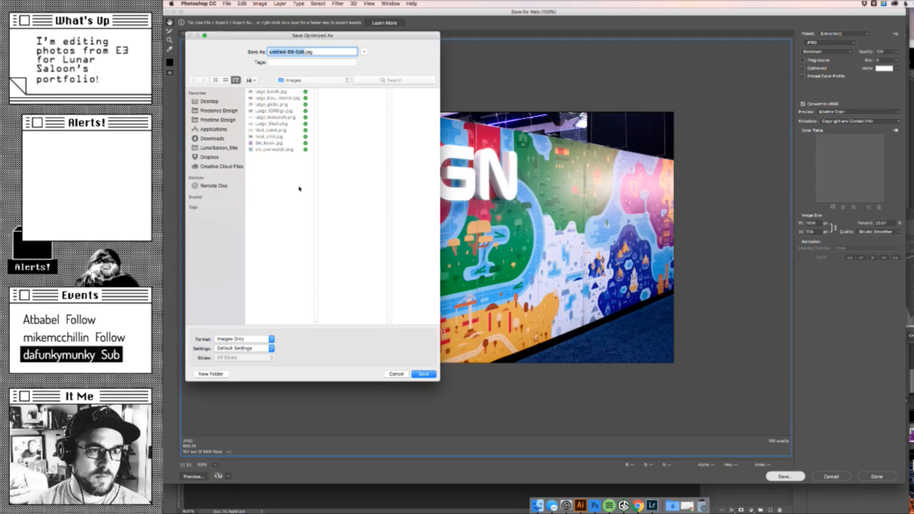
pyautogui.write('large_')
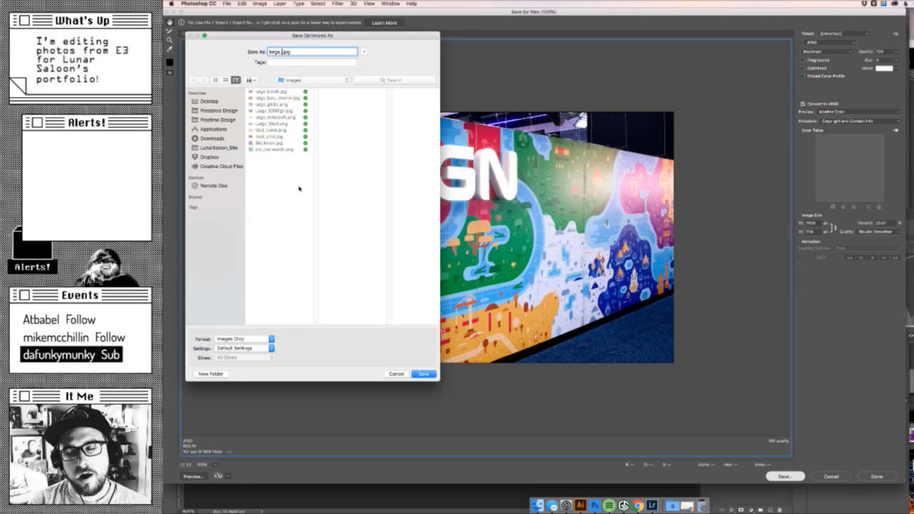
pyautogui.write('wall')
pyautogui.press('Return')
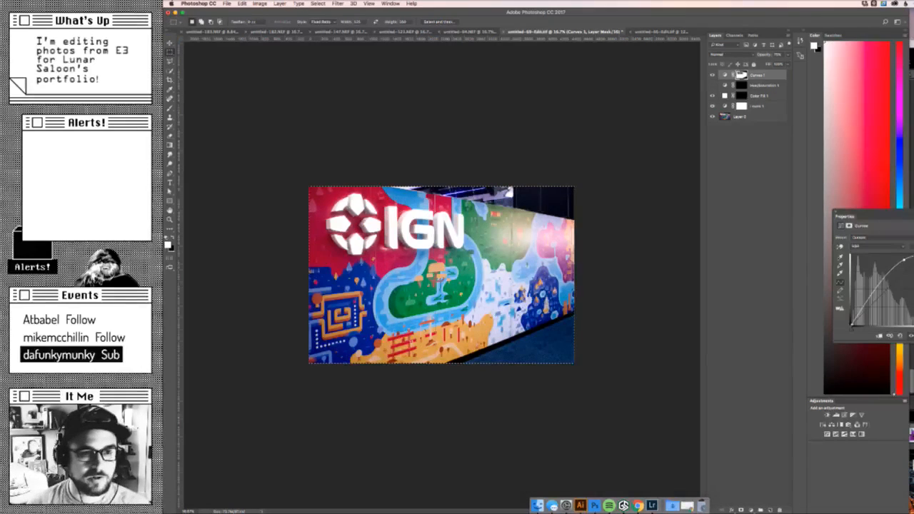
# - Step back through the logo wall photo's history to before the crop, then save the TIFF and close it
pyautogui.click(639, 505)
pyautogui.click(643, 424)
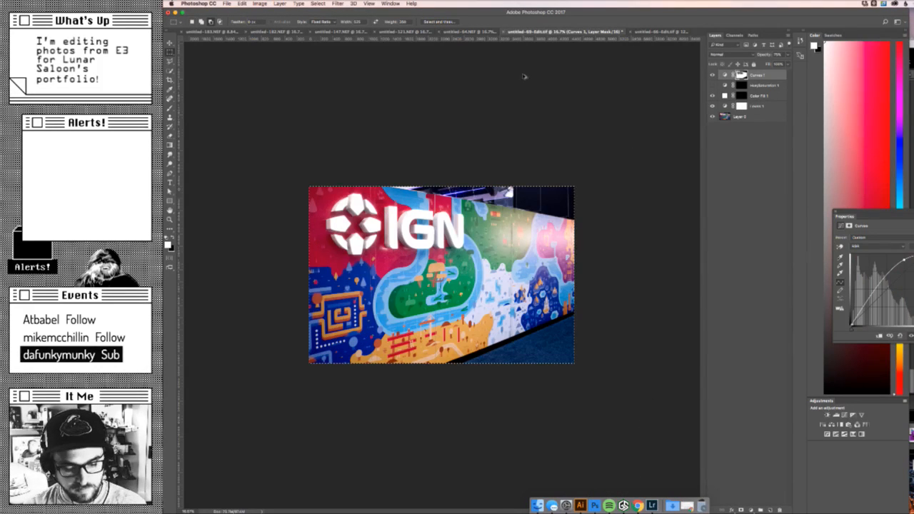
pyautogui.press('super+z')
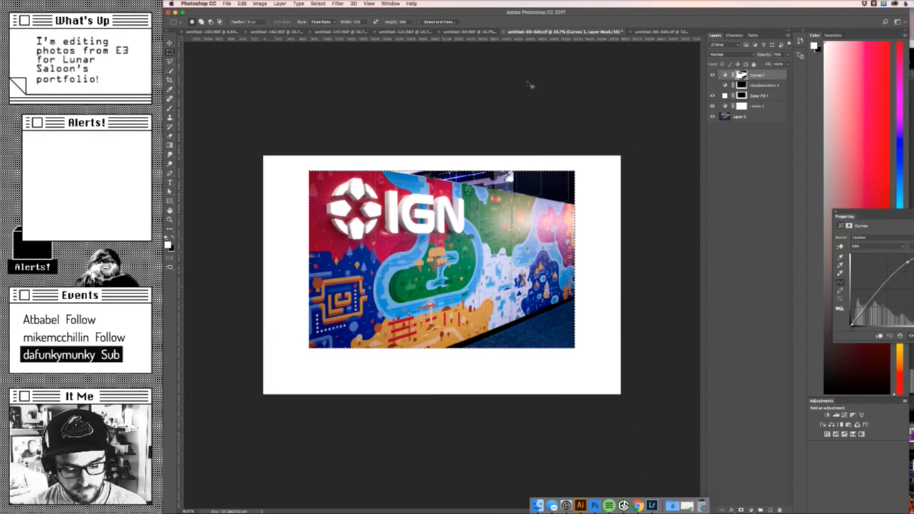
pyautogui.press('super+s')
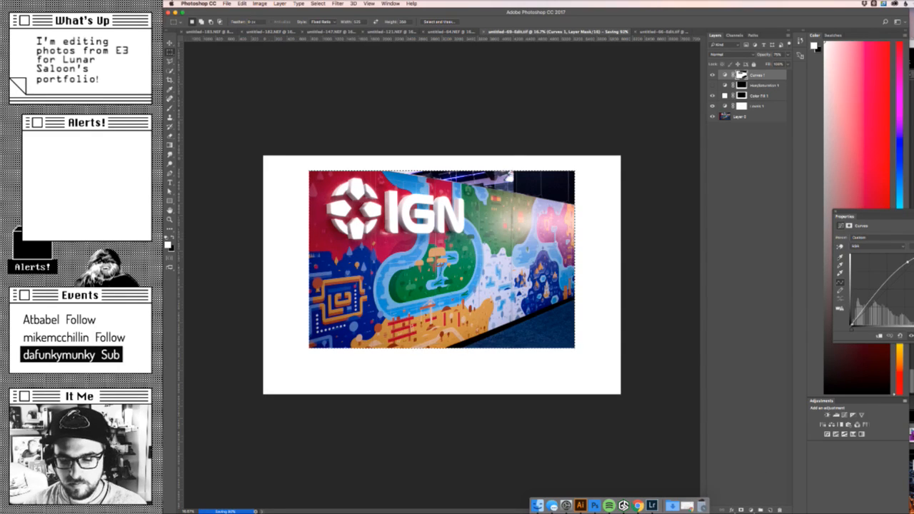
pyautogui.click(484, 32)
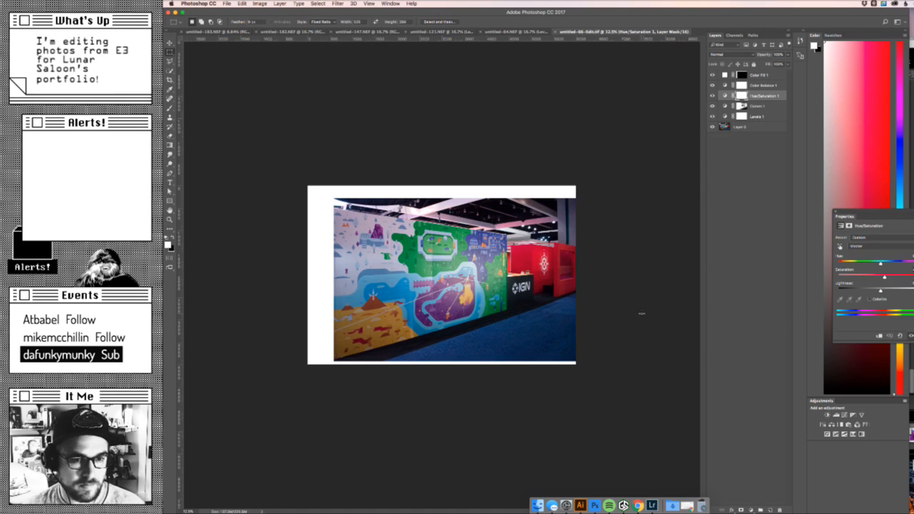
# - Try cropping the remaining mural wall photo to the area inside its white Color Fill frame
pyautogui.keyDown('super'); pyautogui.click(744, 76); pyautogui.keyUp('super')
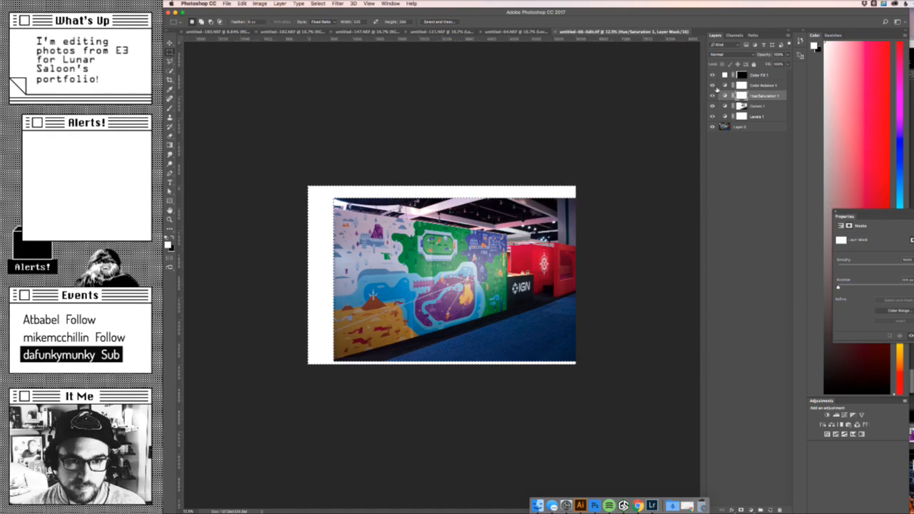
pyautogui.press('super+shift+i')
pyautogui.click(260, 3)
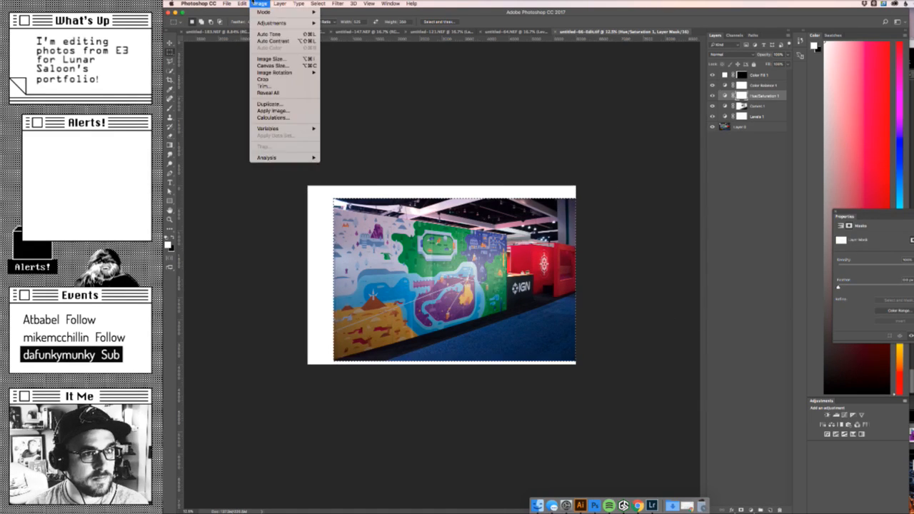
pyautogui.click(308, 82)
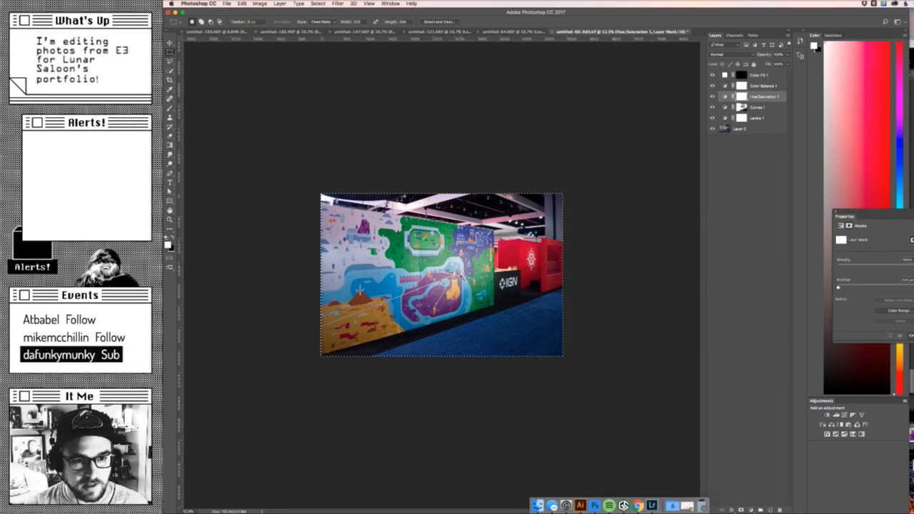
# - Inspect the cropped mural wall photo at a larger size and step back to before the crop
pyautogui.press('super+d')
pyautogui.press('z')
pyautogui.moveTo(616, 200); pyautogui.dragTo(646, 200)
pyautogui.press('super+a')
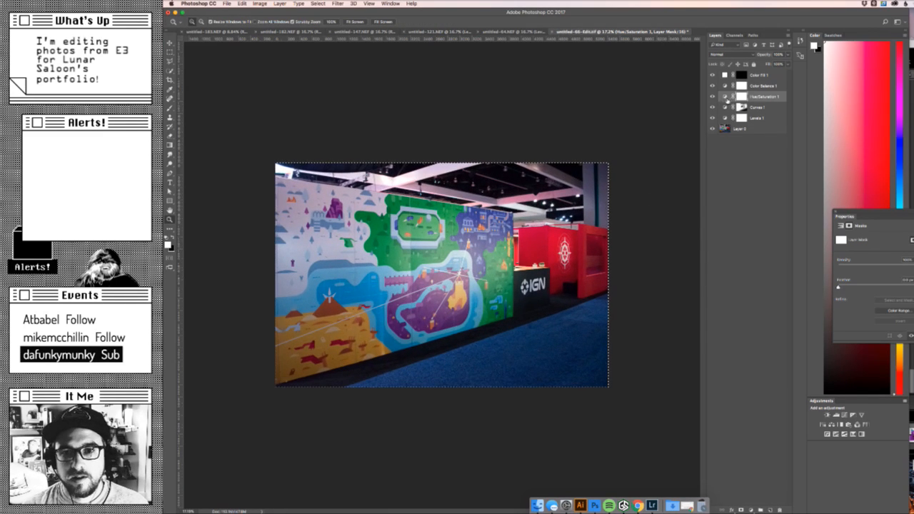
pyautogui.press('m')
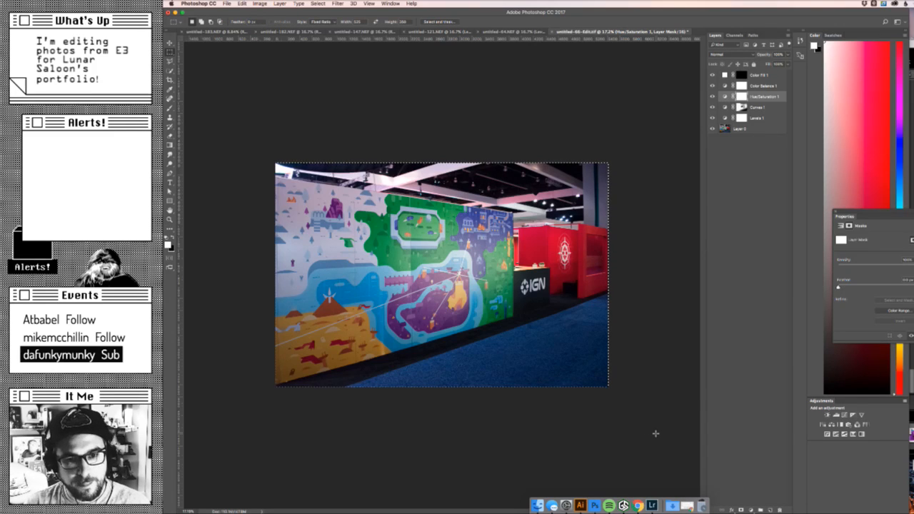
pyautogui.press('super+shift+c')
pyautogui.press('super+v')
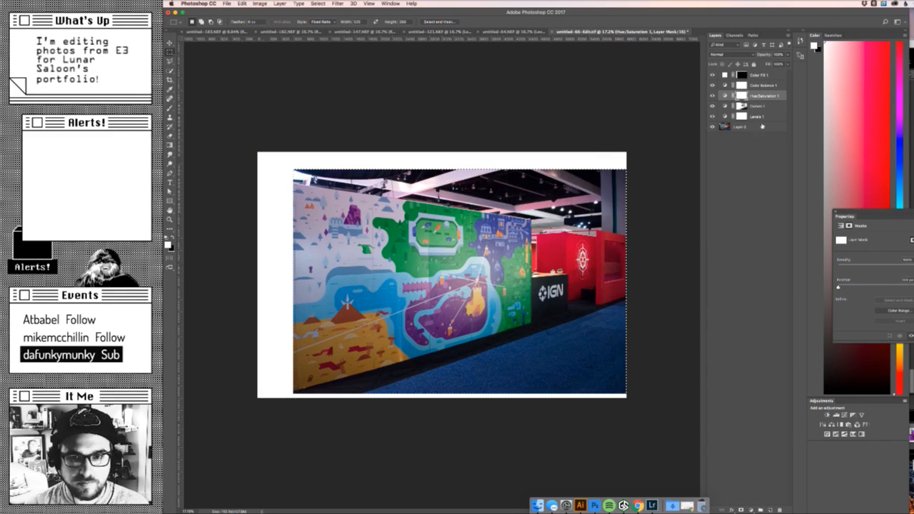
# - Hide the Color Fill 1 frame and select everything outside a new fixed-ratio rectangle around the mural and red booth
pyautogui.click(712, 74)
pyautogui.click(757, 74)
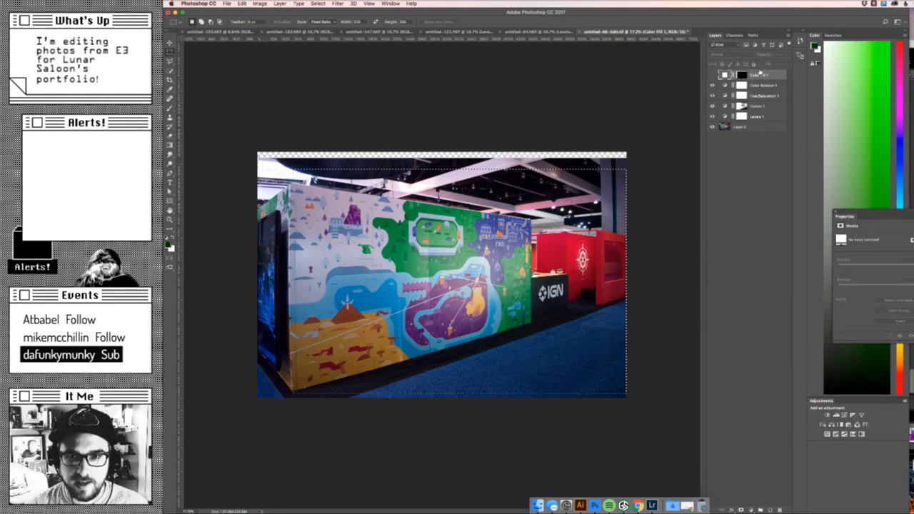
pyautogui.press('super+d')
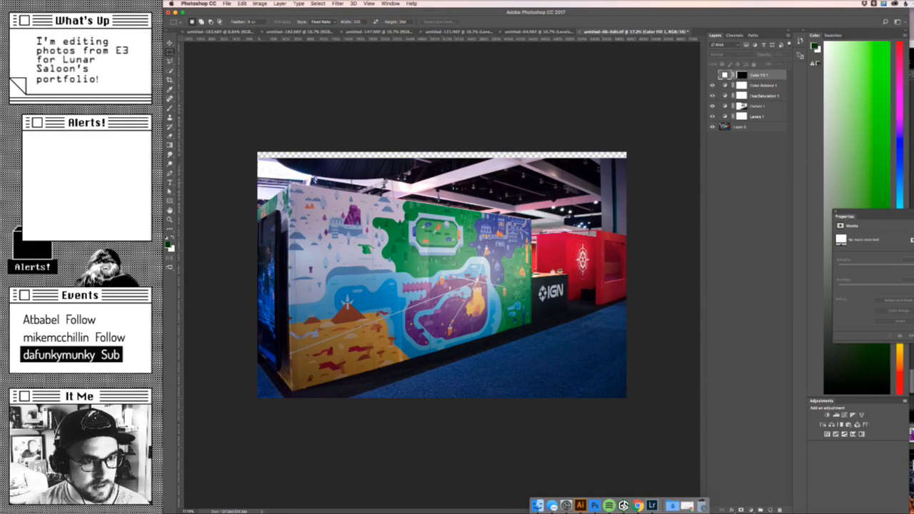
pyautogui.moveTo(291, 181); pyautogui.dragTo(602, 413)
pyautogui.moveTo(574, 373); pyautogui.dragTo(576, 374)
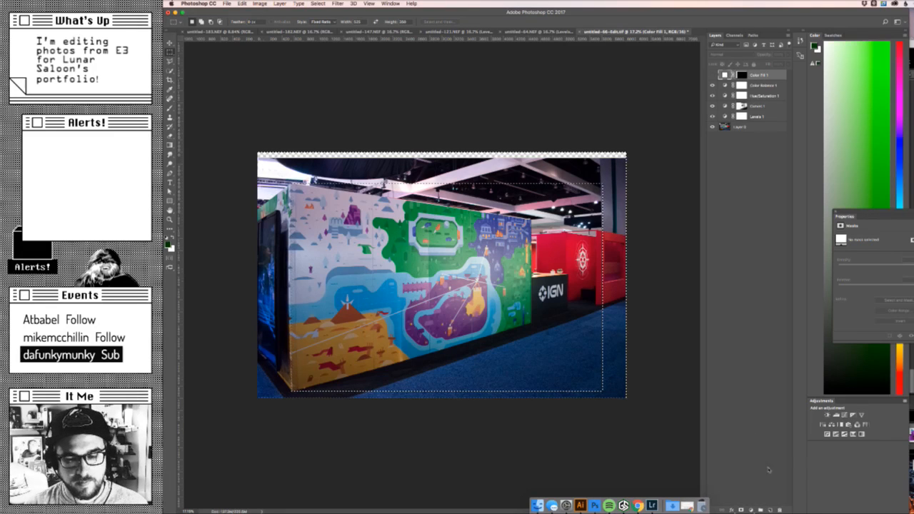
# - Add a Hue/Saturation adjustment layer over the selected border and raise its lightness to the maximum to make it white
pyautogui.click(752, 510)
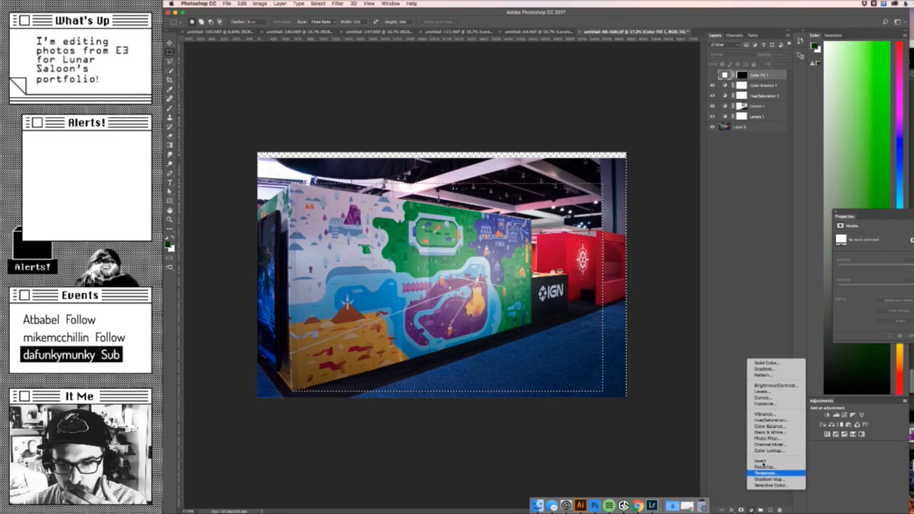
pyautogui.click(774, 421)
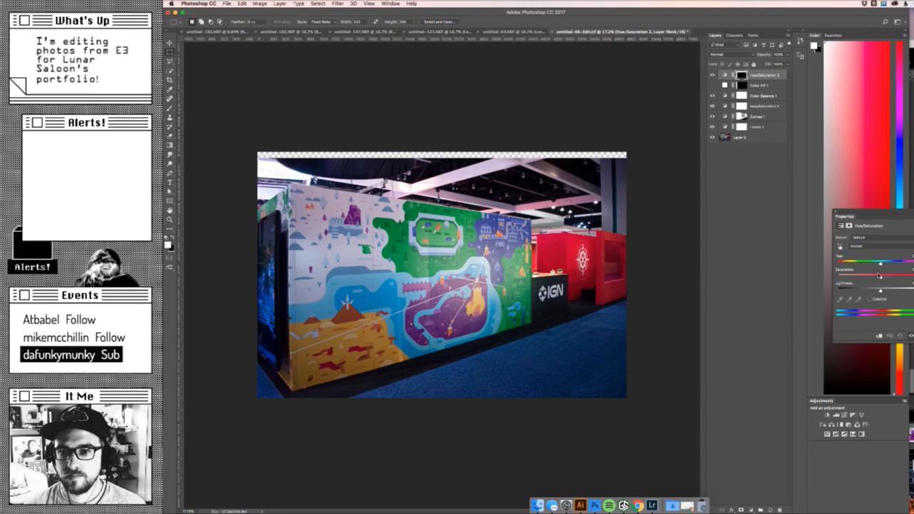
pyautogui.moveTo(880, 291); pyautogui.dragTo(913, 291)
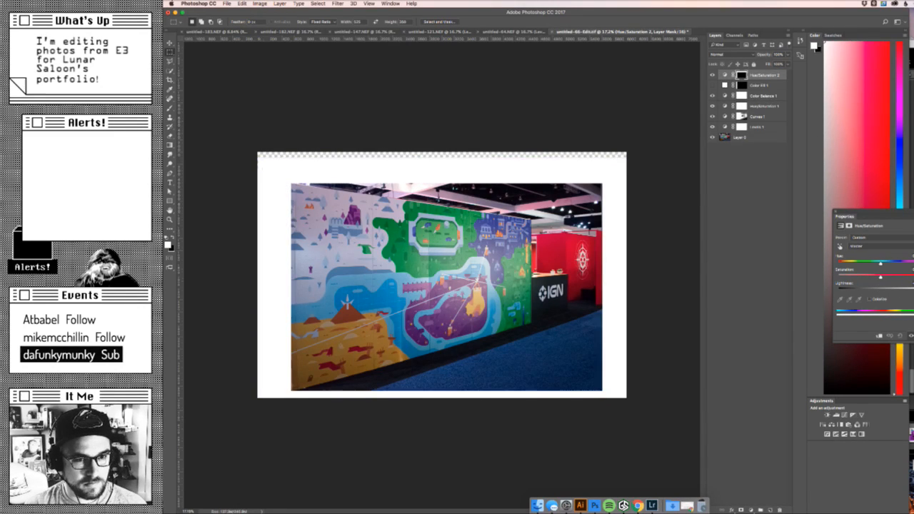
# - Add a second Levels adjustment layer directly above Levels 1 and lower its white input point to brighten the highlights
pyautogui.click(767, 95)
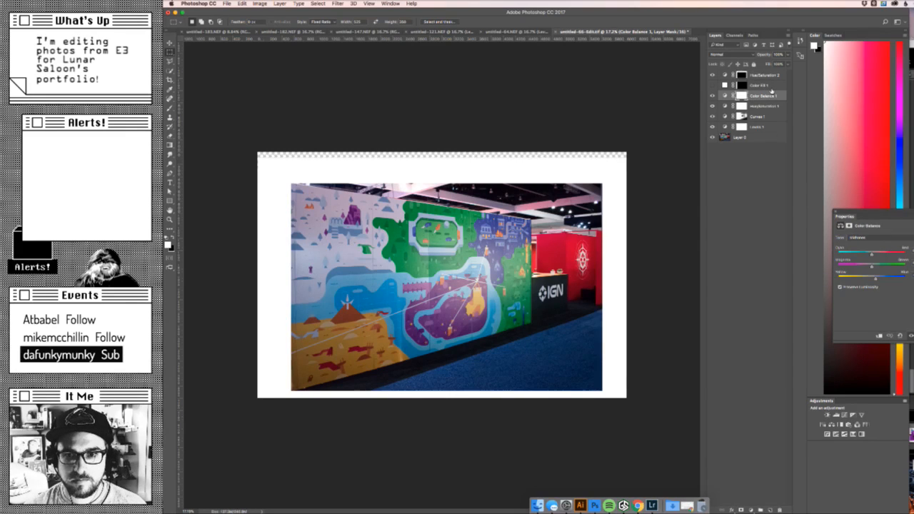
pyautogui.click(770, 115)
pyautogui.click(771, 125)
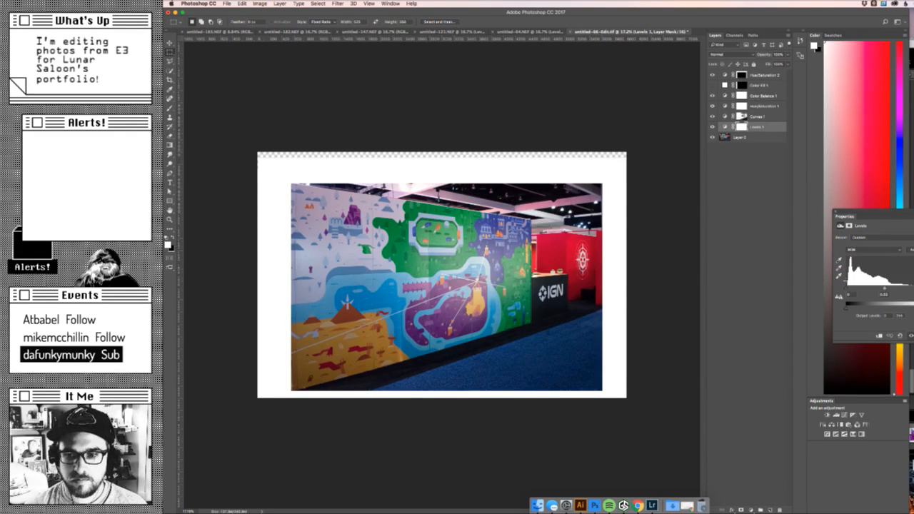
pyautogui.click(753, 509)
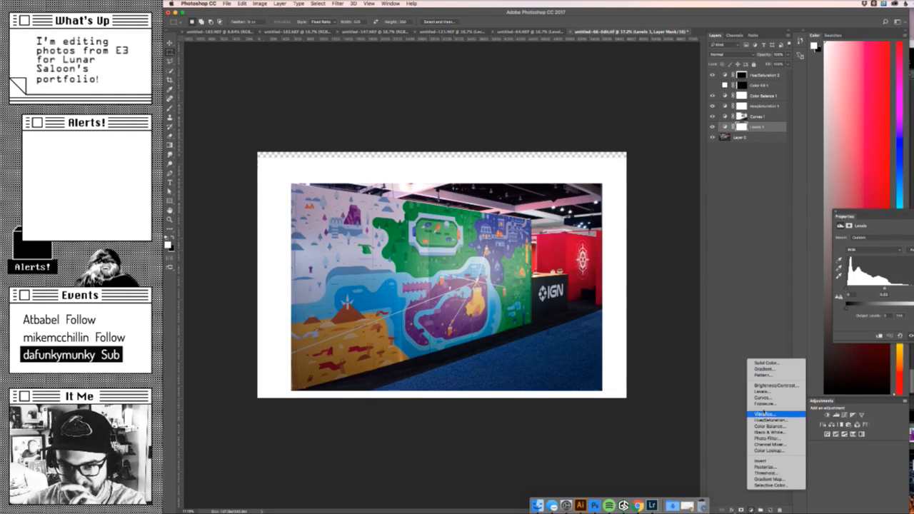
pyautogui.click(764, 392)
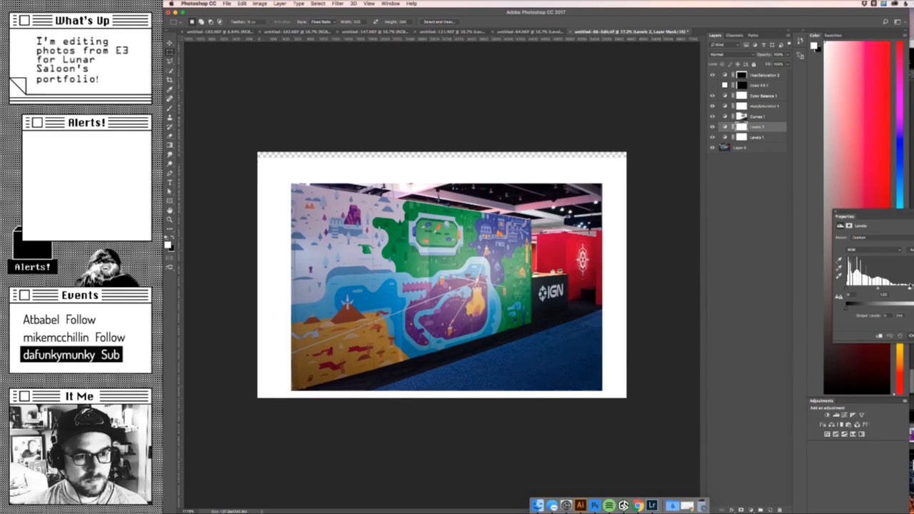
pyautogui.moveTo(910, 287); pyautogui.dragTo(900, 286)
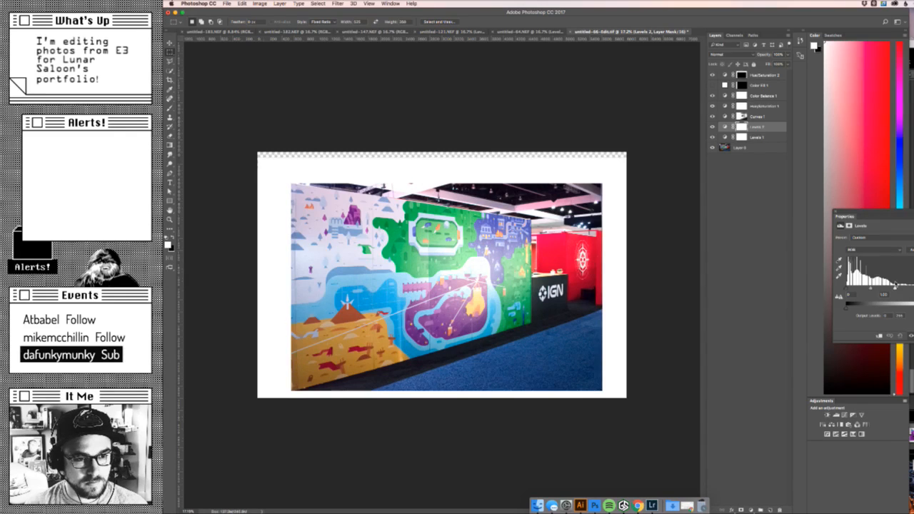
pyautogui.moveTo(898, 285); pyautogui.dragTo(902, 288)
# - Mask Levels 2 off the carpet and red booth with a large 100% opacity black brush, restoring the mural's lower edge in white
pyautogui.press('b')
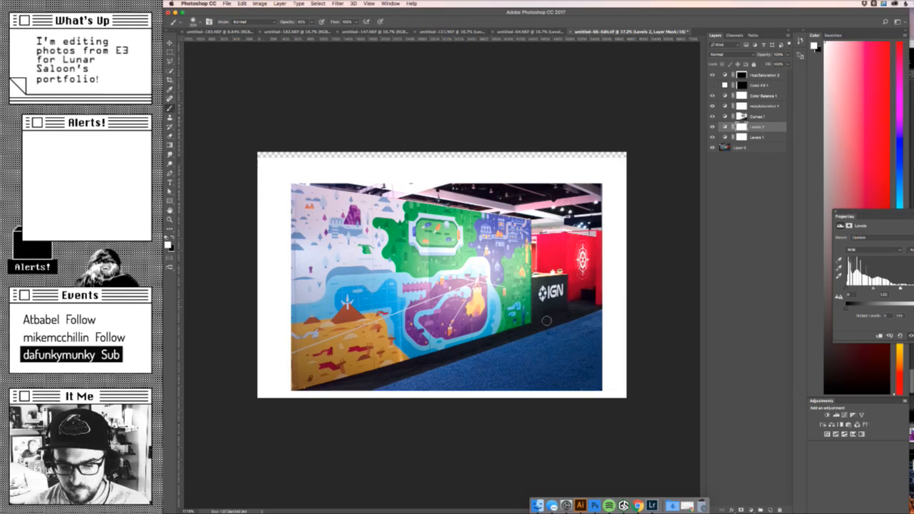
pyautogui.press(']')
pyautogui.press(']')
pyautogui.press(']')
pyautogui.press(']')
pyautogui.press(']')
pyautogui.press(']')
pyautogui.press(']')
pyautogui.press(']')
pyautogui.press(']')
pyautogui.press(']')
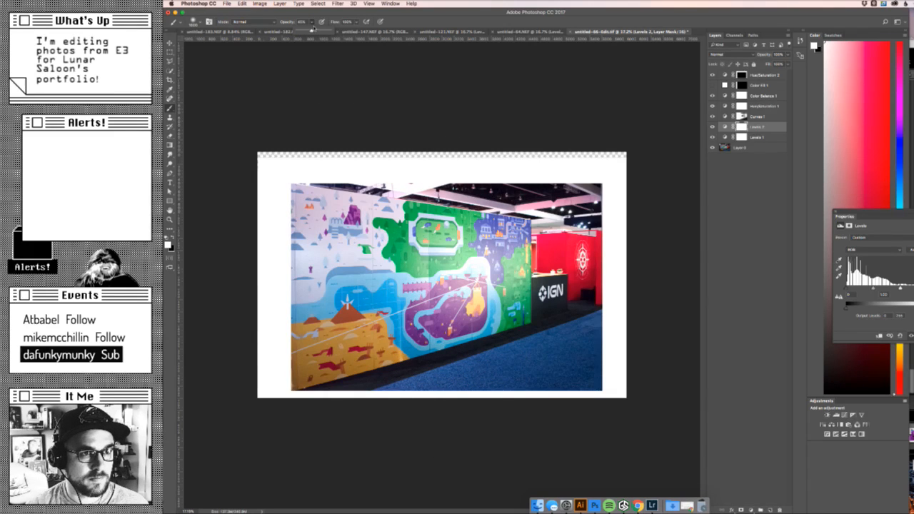
pyautogui.press('x')
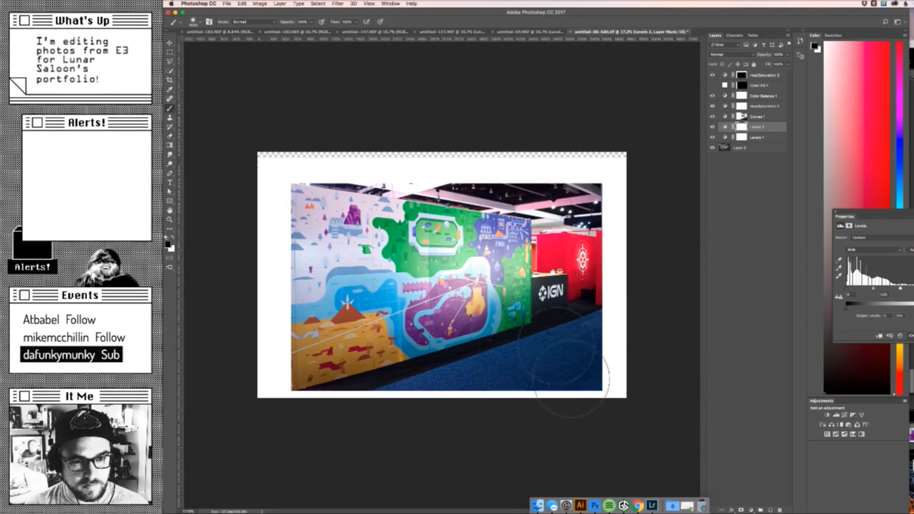
pyautogui.moveTo(611, 312)
pyautogui.mouseDown()
pyautogui.moveTo(505, 344)
pyautogui.moveTo(528, 323)
pyautogui.moveTo(527, 344)
pyautogui.moveTo(575, 290)
pyautogui.mouseUp()
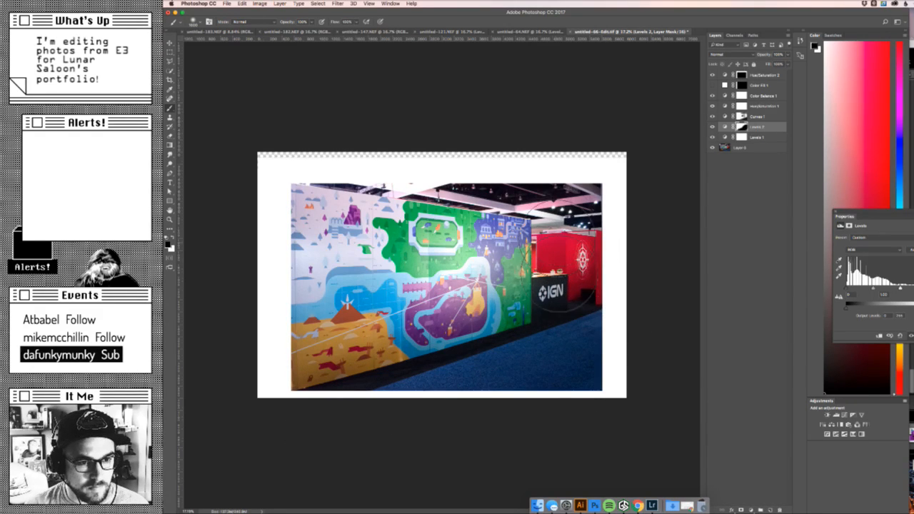
pyautogui.moveTo(504, 322)
pyautogui.mouseDown()
pyautogui.moveTo(462, 265)
pyautogui.moveTo(528, 208)
pyautogui.moveTo(295, 407)
pyautogui.mouseUp()
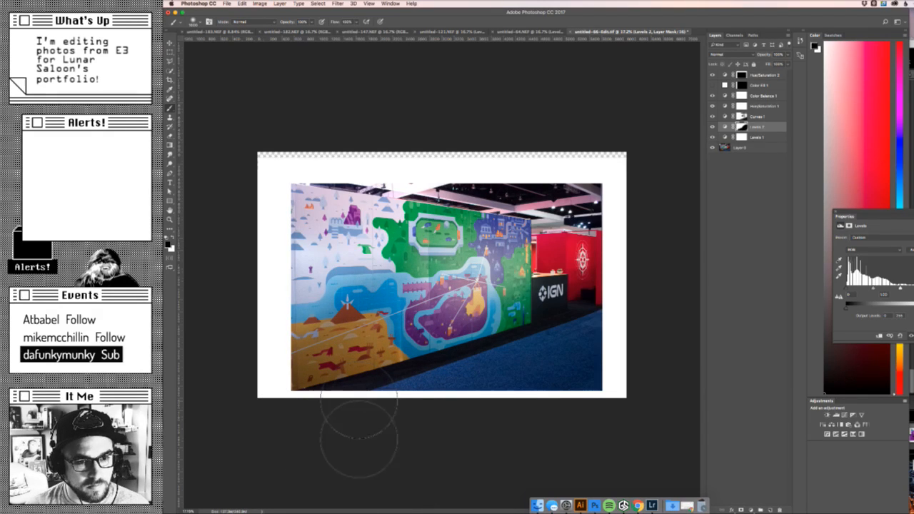
pyautogui.press('x')
pyautogui.moveTo(309, 387)
pyautogui.mouseDown()
pyautogui.moveTo(384, 335)
pyautogui.moveTo(333, 356)
pyautogui.moveTo(290, 397)
pyautogui.moveTo(415, 348)
pyautogui.moveTo(337, 370)
pyautogui.mouseUp()
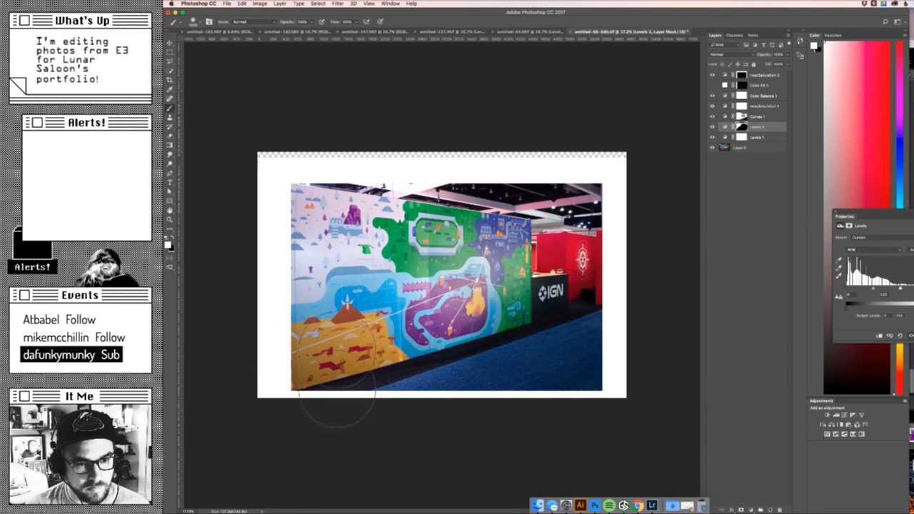
# - Compare the mural wall photo with the masked Levels 2 adjustment hidden and shown
pyautogui.click(713, 127)
pyautogui.click(713, 126)
pyautogui.click(712, 127)
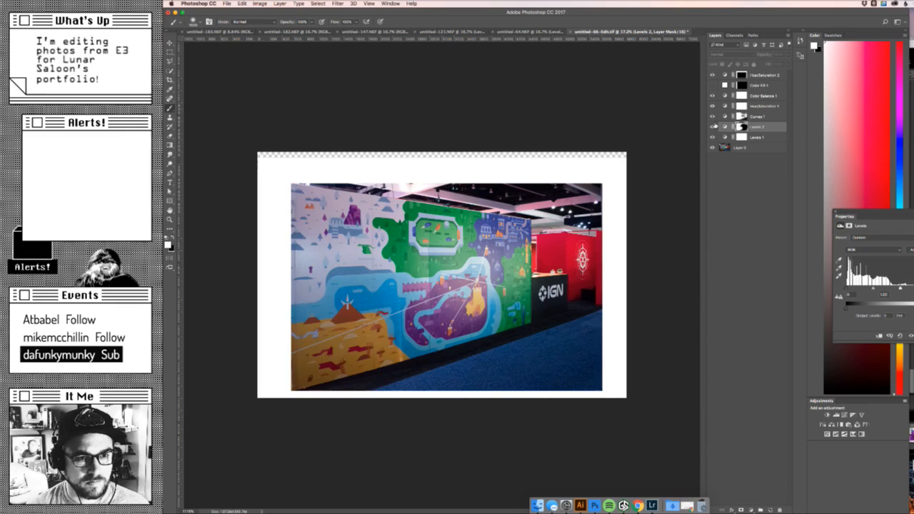
pyautogui.click(713, 126)
pyautogui.click(714, 126)
pyautogui.click(715, 127)
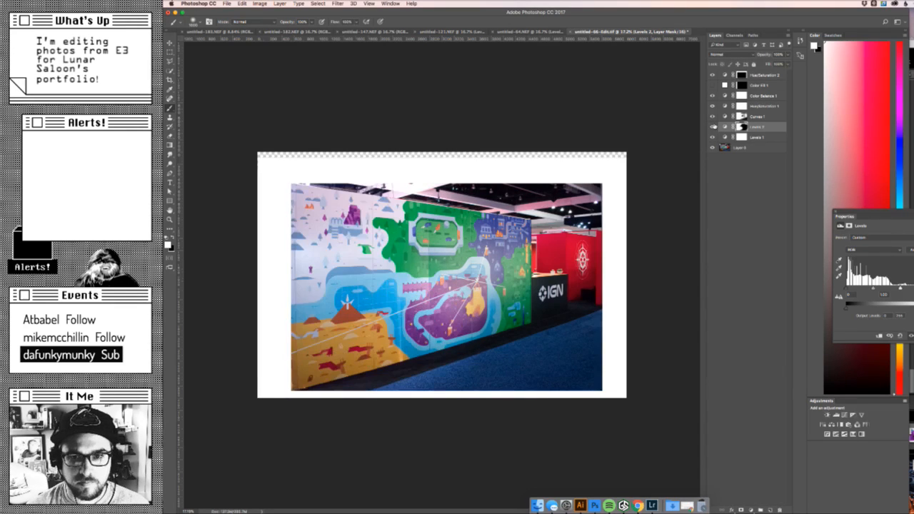
# - Paint black with a smaller brush on the Levels 2 mask along the ceiling strip above the mural
pyautogui.press('x')
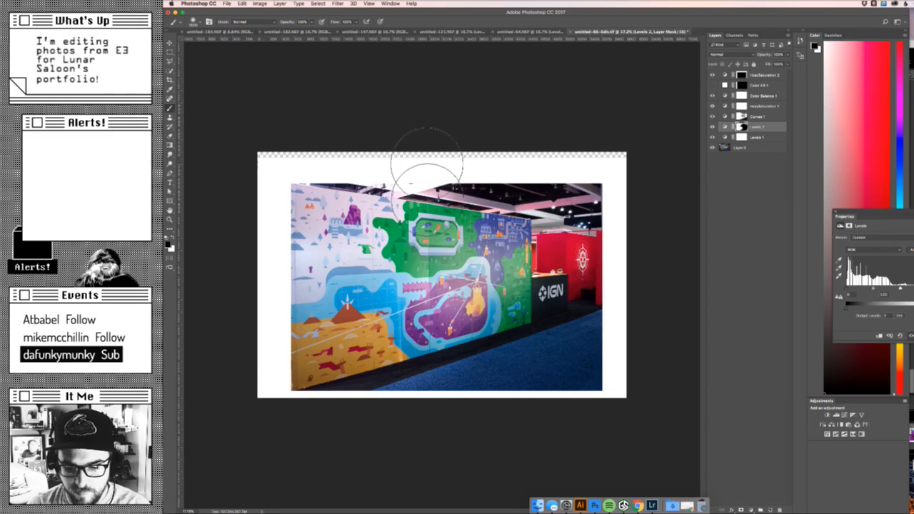
pyautogui.press('[')
pyautogui.press('[')
pyautogui.press('[')
pyautogui.press('[')
pyautogui.press('[')
pyautogui.press('[')
pyautogui.press('[')
pyautogui.press('[')
pyautogui.press('[')
pyautogui.press('[')
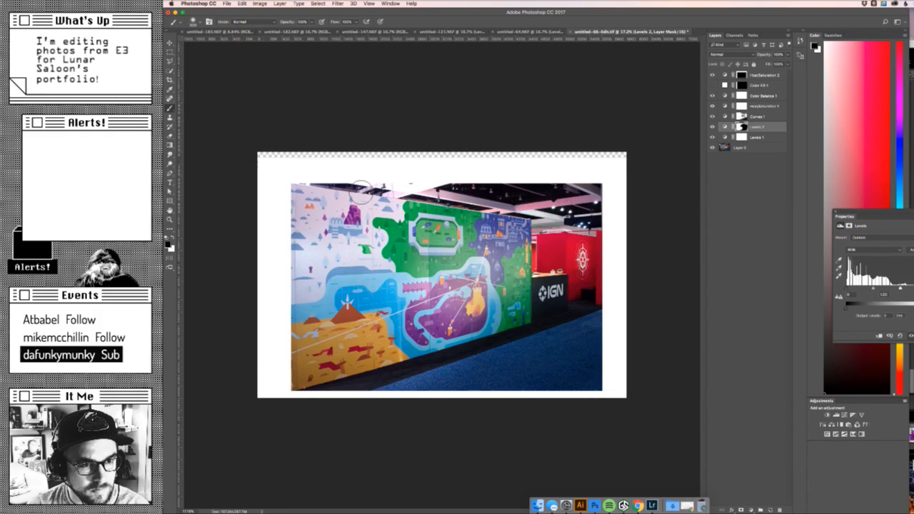
pyautogui.moveTo(351, 189); pyautogui.dragTo(470, 193)
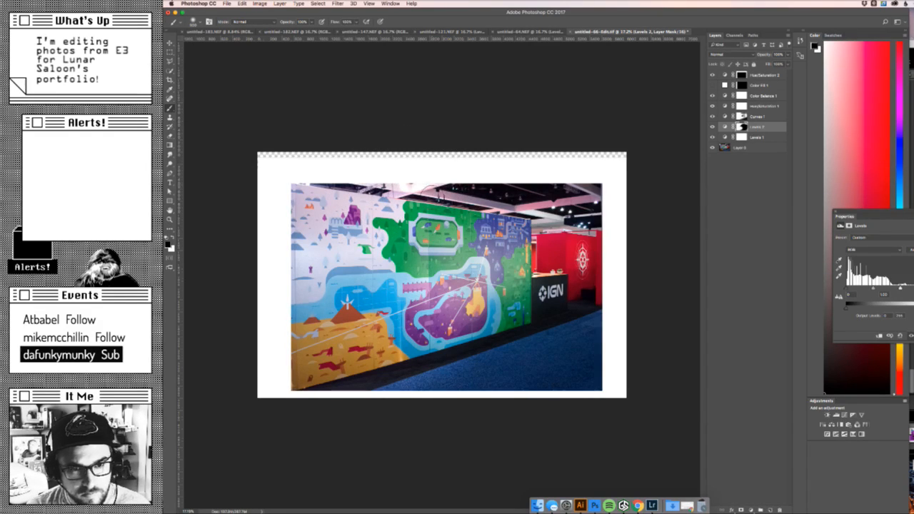
# - Check the ceiling masking by comparing the photo with Levels 2 turned off and on
pyautogui.click(712, 126)
pyautogui.click(712, 127)
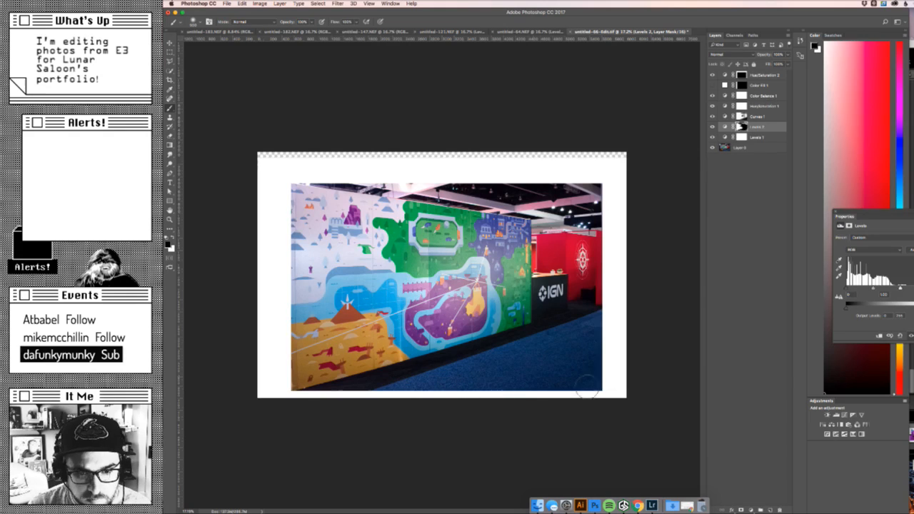
pyautogui.click(712, 126)
pyautogui.click(712, 126)
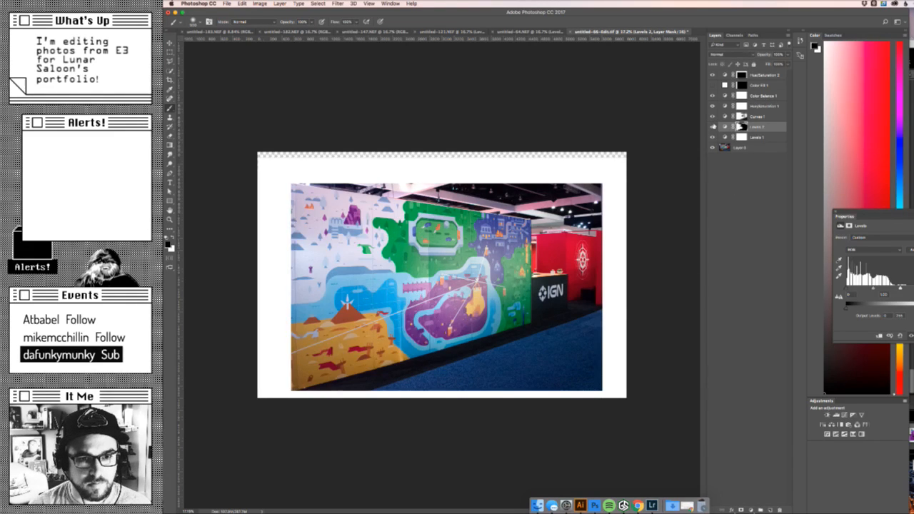
pyautogui.click(712, 127)
pyautogui.click(712, 127)
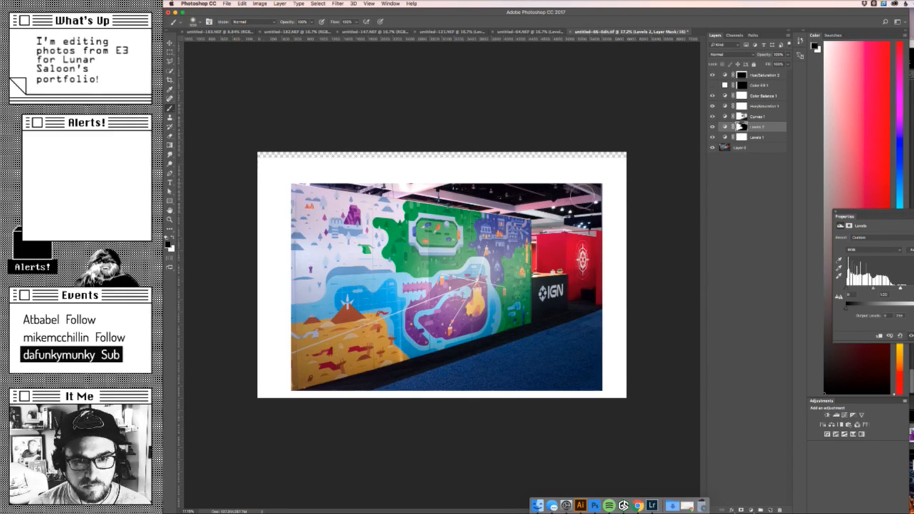
pyautogui.click(712, 127)
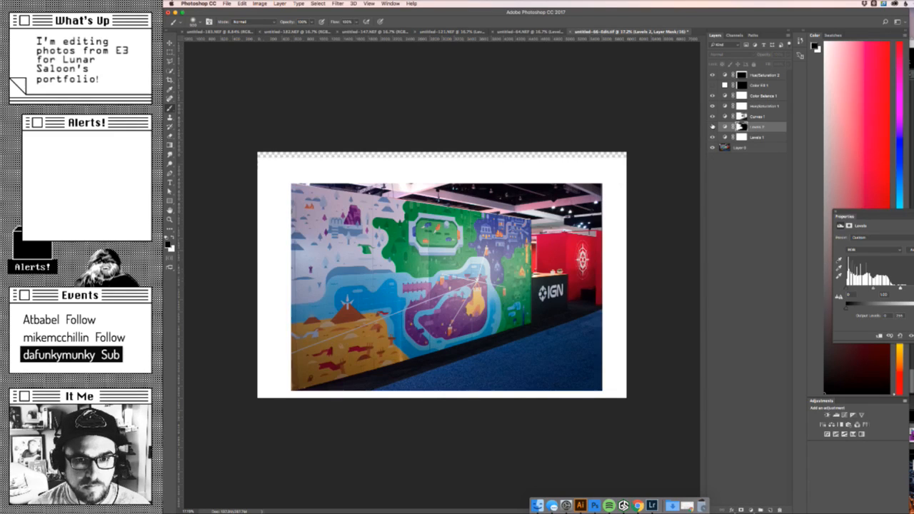
pyautogui.click(712, 127)
pyautogui.click(712, 126)
pyautogui.click(712, 126)
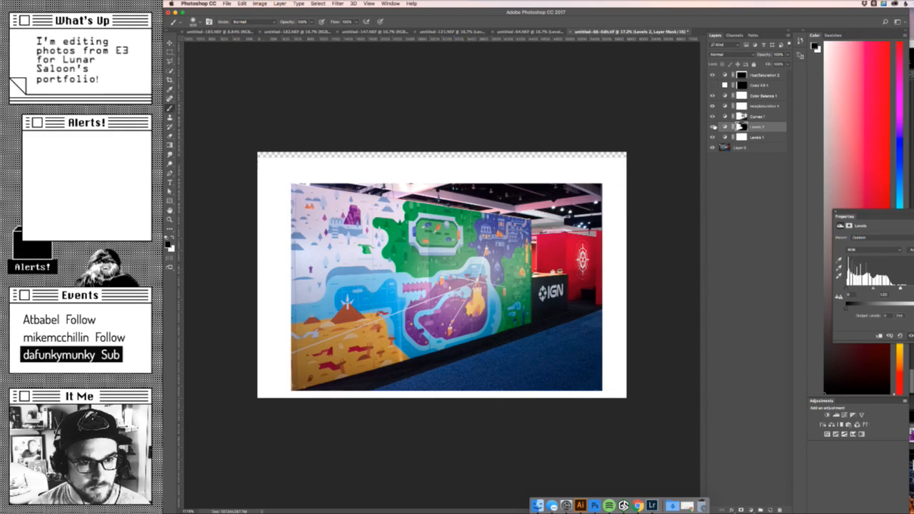
# - Examine the photo at a slightly larger size, comparing the mural's brightness with and without the adjustments, especially Levels 2
pyautogui.press('z')
pyautogui.moveTo(600, 194)
pyautogui.mouseDown()
pyautogui.moveTo(544, 214)
pyautogui.moveTo(607, 195)
pyautogui.mouseUp()
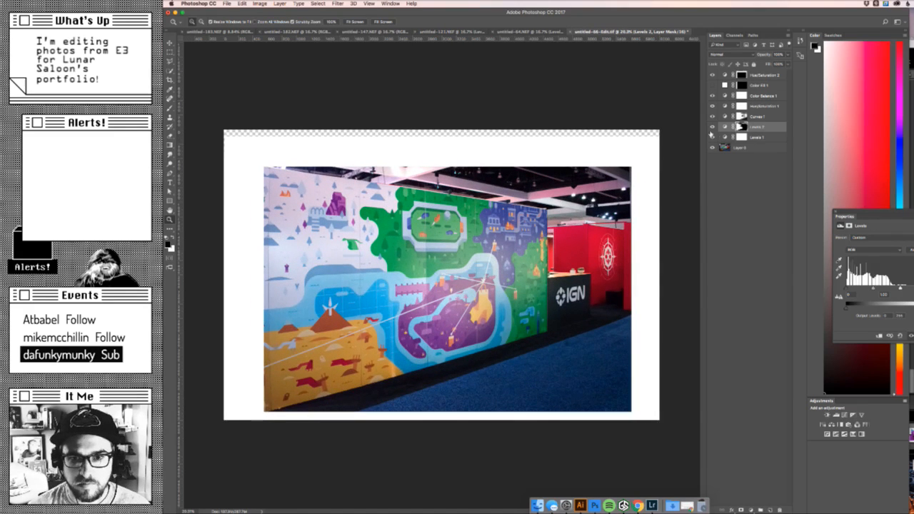
pyautogui.moveTo(714, 110); pyautogui.dragTo(713, 137)
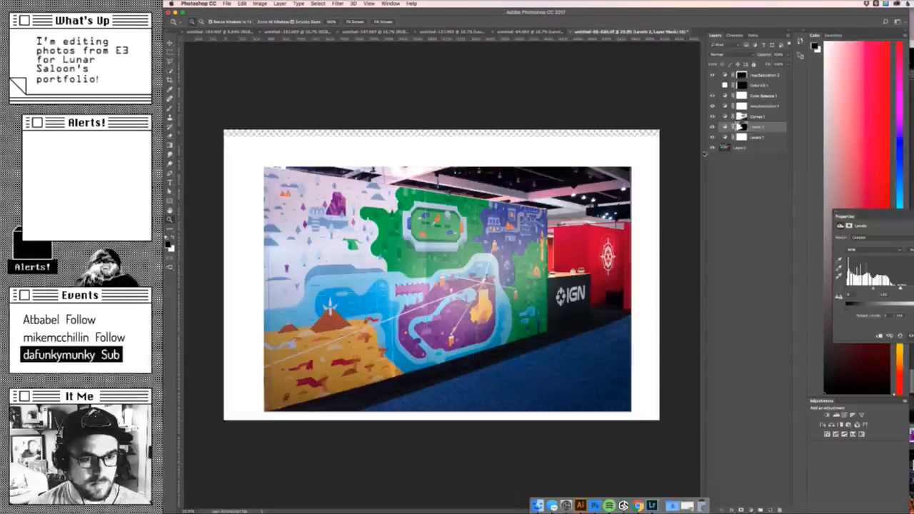
pyautogui.press('b')
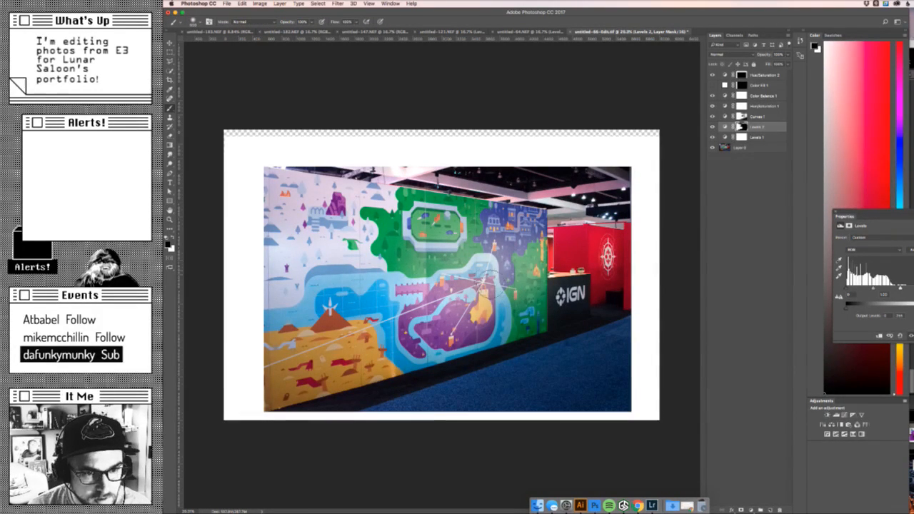
pyautogui.click(712, 127)
pyautogui.click(712, 126)
pyautogui.click(712, 126)
pyautogui.click(712, 126)
pyautogui.click(713, 126)
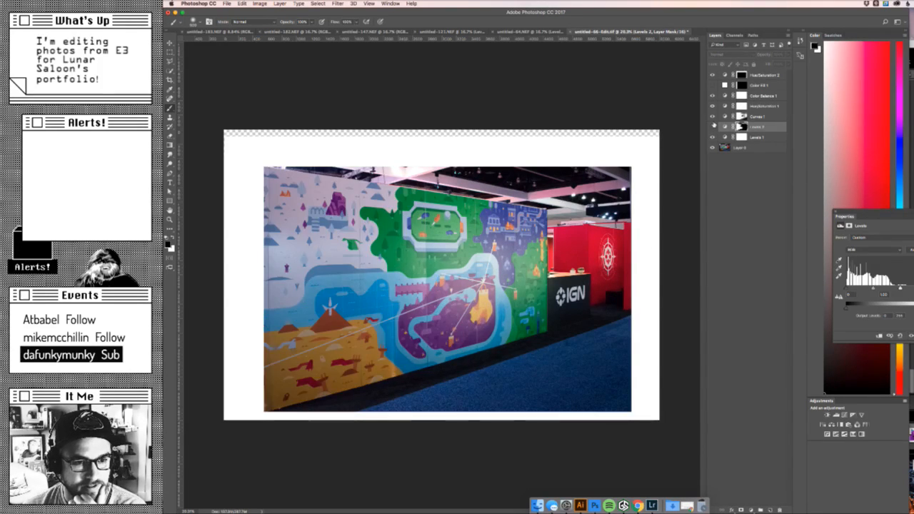
pyautogui.click(712, 127)
pyautogui.click(712, 127)
pyautogui.click(712, 126)
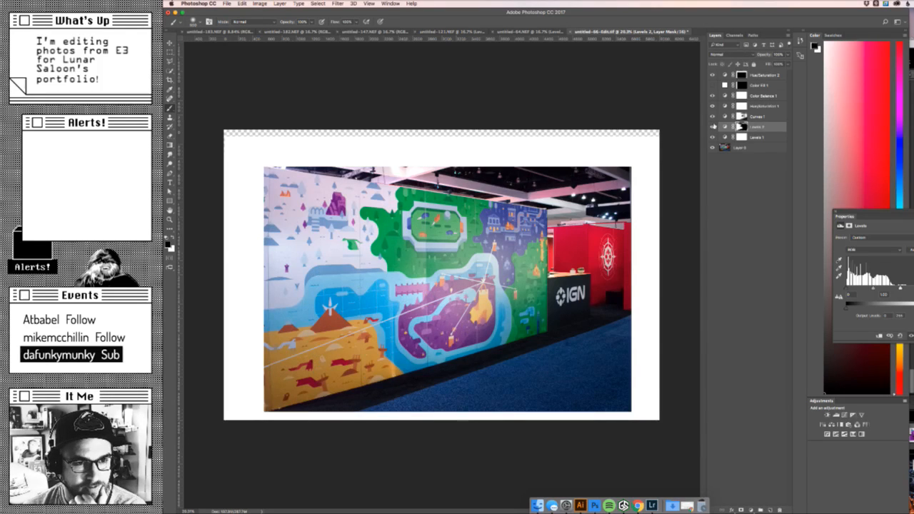
pyautogui.click(712, 127)
pyautogui.click(712, 127)
pyautogui.click(713, 127)
pyautogui.click(712, 127)
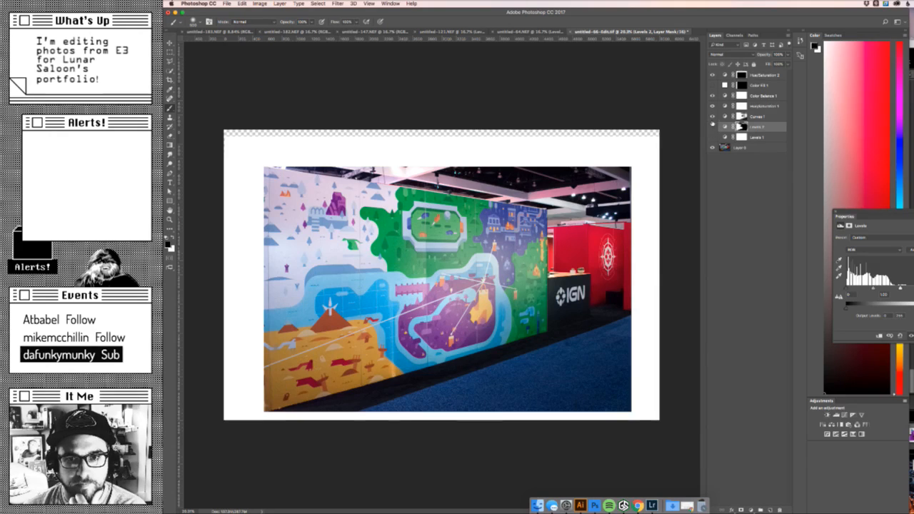
# - Compare the photo with its color and tone adjustment layers hidden and shown, and review it at thumbnail and larger sizes
pyautogui.moveTo(713, 137)
pyautogui.mouseDown()
pyautogui.moveTo(713, 97)
pyautogui.moveTo(713, 137)
pyautogui.mouseUp()
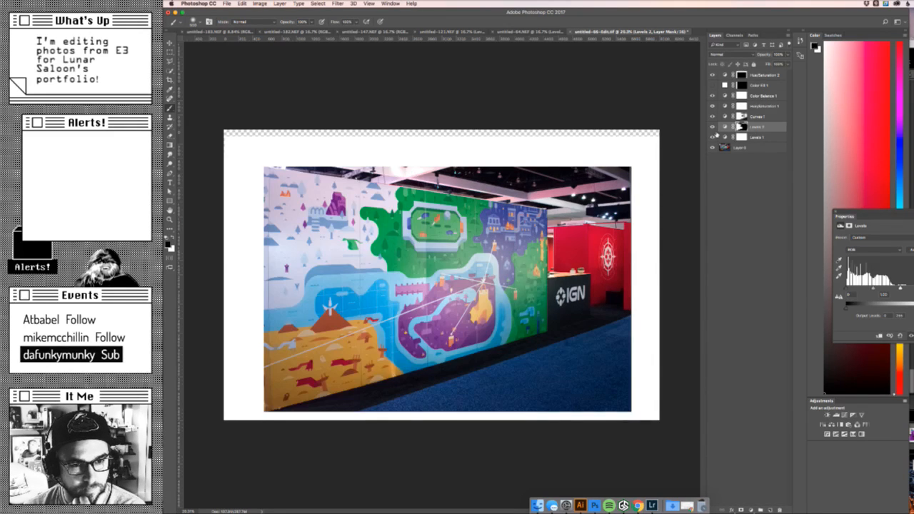
pyautogui.moveTo(714, 101); pyautogui.dragTo(713, 97)
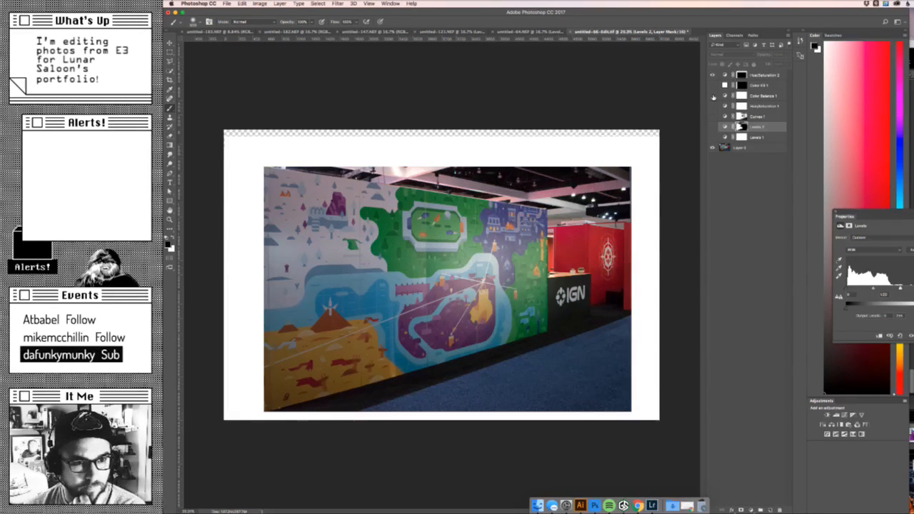
pyautogui.click(713, 137)
pyautogui.press('z')
pyautogui.moveTo(586, 250)
pyautogui.mouseDown()
pyautogui.moveTo(559, 257)
pyautogui.moveTo(603, 255)
pyautogui.mouseUp()
pyautogui.moveTo(422, 239); pyautogui.dragTo(461, 234)
pyautogui.moveTo(409, 249); pyautogui.dragTo(408, 249)
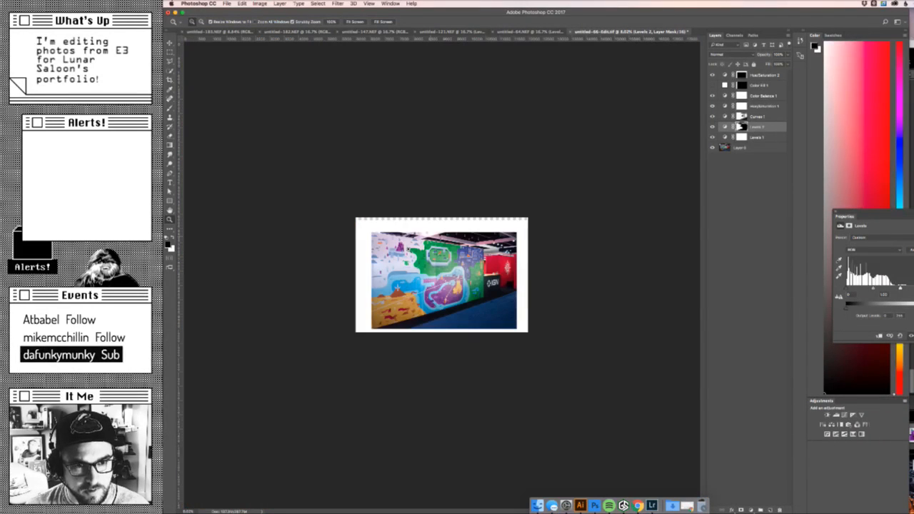
pyautogui.moveTo(459, 264); pyautogui.dragTo(686, 257)
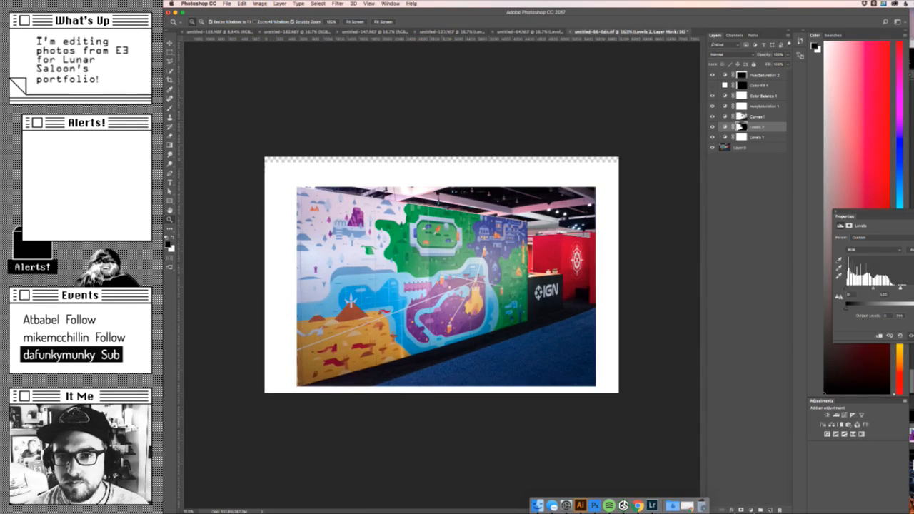
# - Save the document and crop the image to the area inside the white border, using a selection loaded from the border's layer mask
pyautogui.keyDown('ctrl'); pyautogui.click(742, 85); pyautogui.keyUp('ctrl')
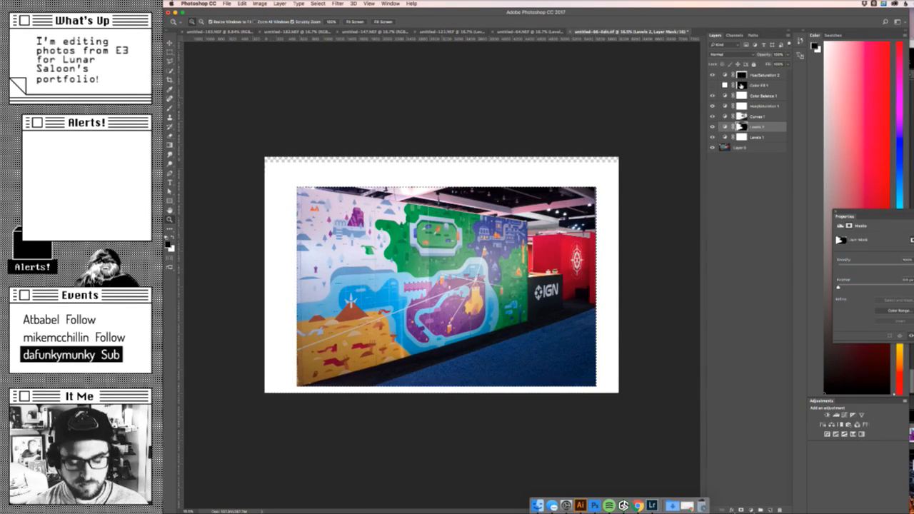
pyautogui.hotkey('ctrl', 's')
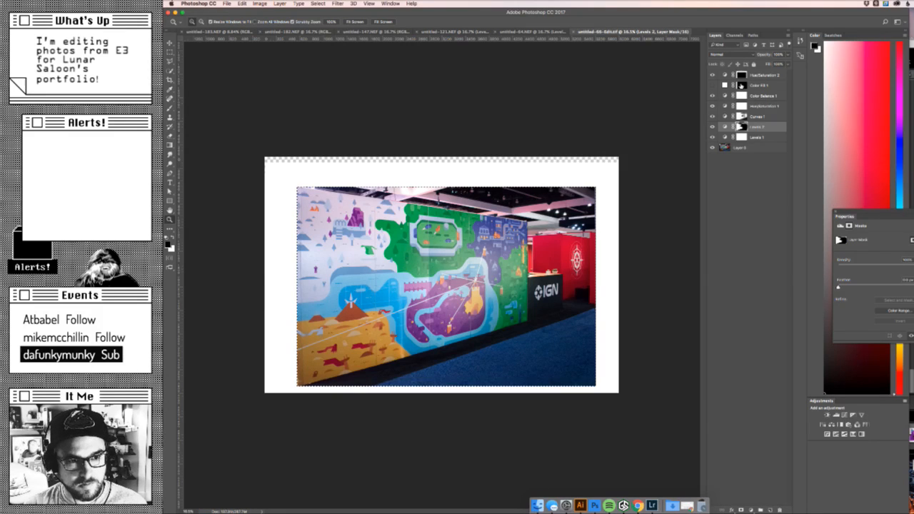
pyautogui.click(260, 4)
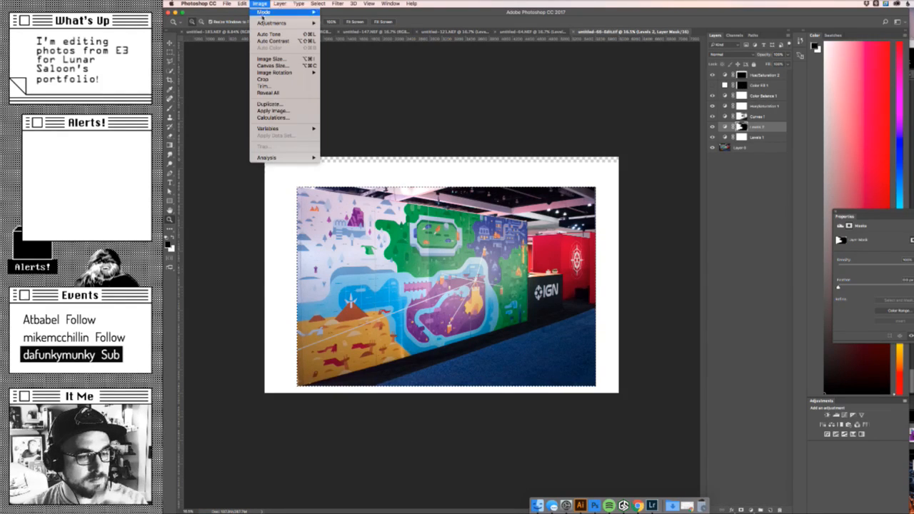
pyautogui.click(278, 80)
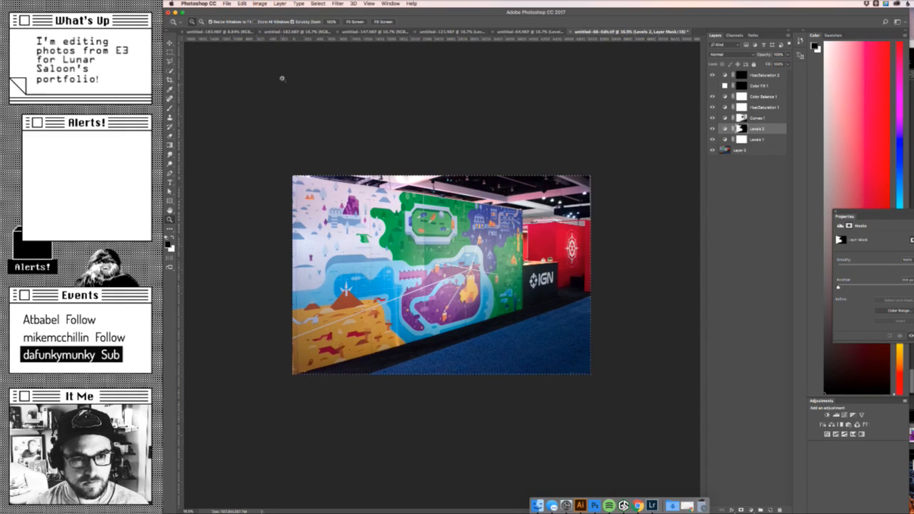
# - Export the booth photo for web as a maximum-quality 1050 x 700 px JPG named large_wall2.jpg in the Images folder
pyautogui.press('super+s')
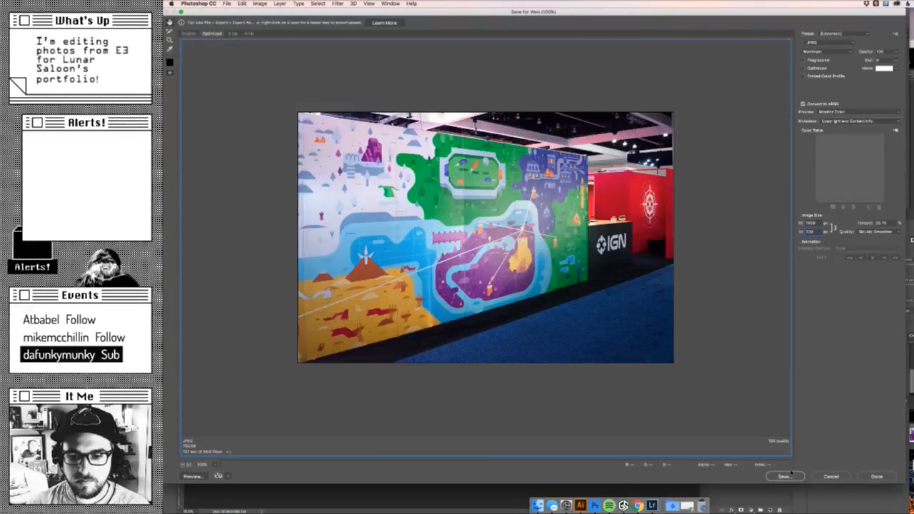
pyautogui.click(789, 475)
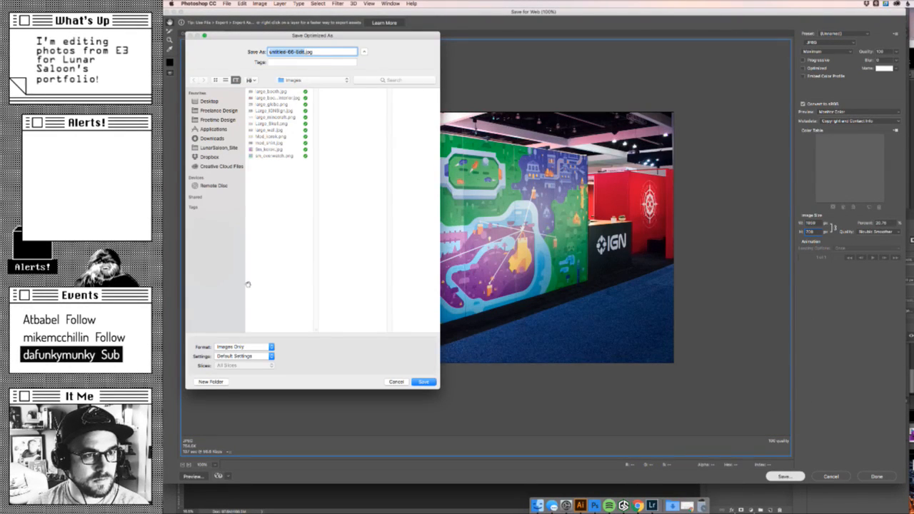
pyautogui.write('bo')
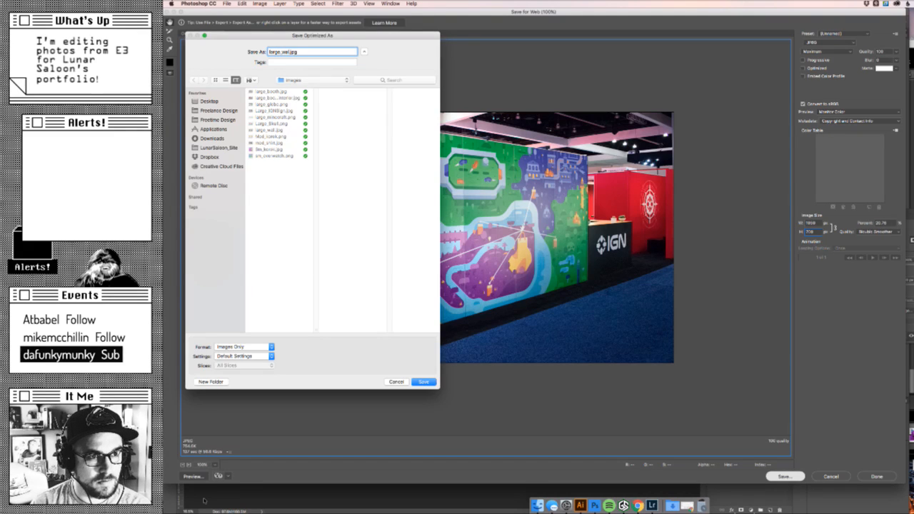
pyautogui.press('Return')
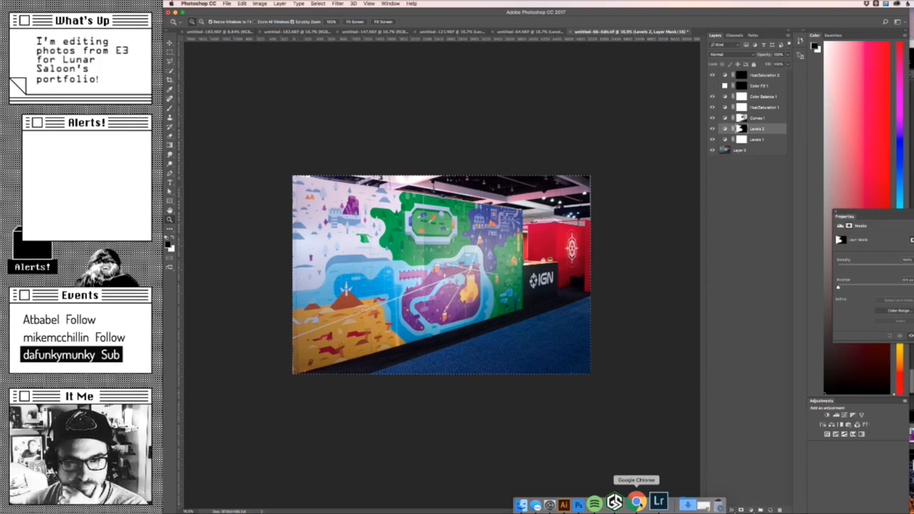
# - Switch to the Add Work page in Chrome, remove the existing row image, and add a second image entry to that row
pyautogui.click(635, 502)
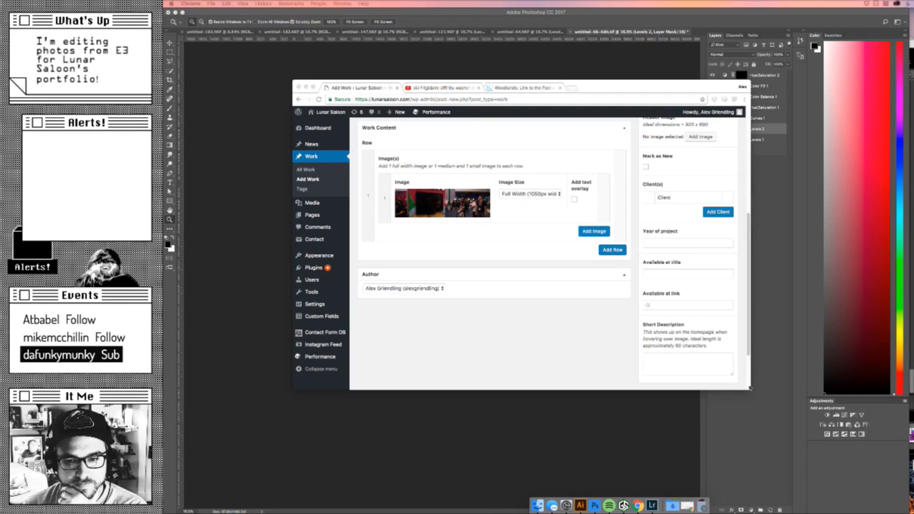
pyautogui.moveTo(749, 388); pyautogui.dragTo(913, 478)
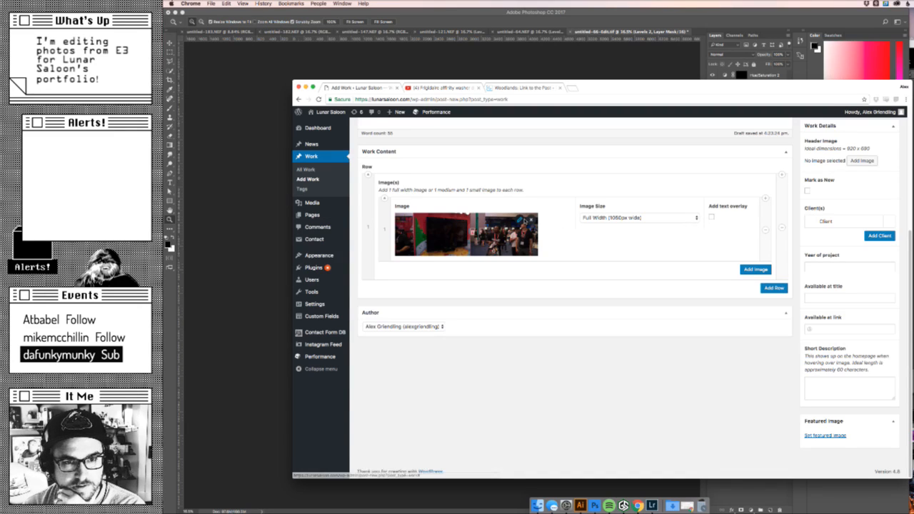
pyautogui.click(532, 219)
pyautogui.scroll(2, 532, 222)
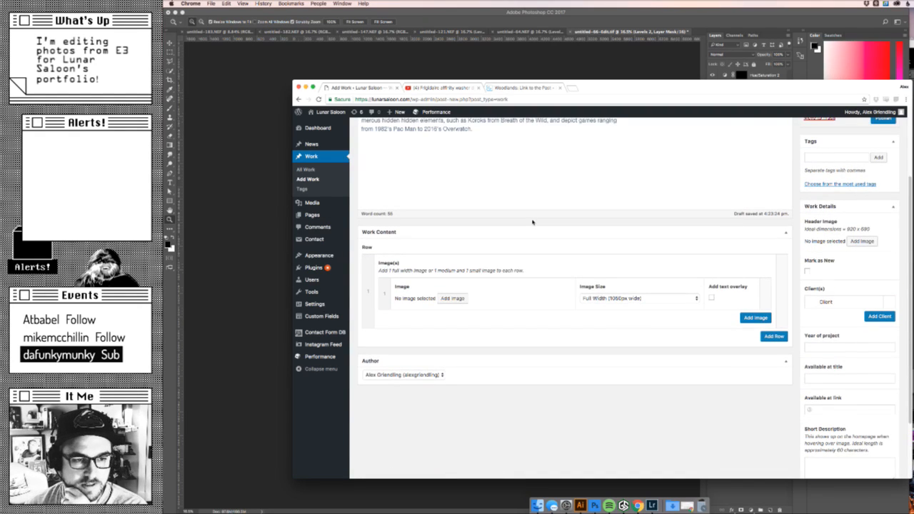
pyautogui.click(753, 319)
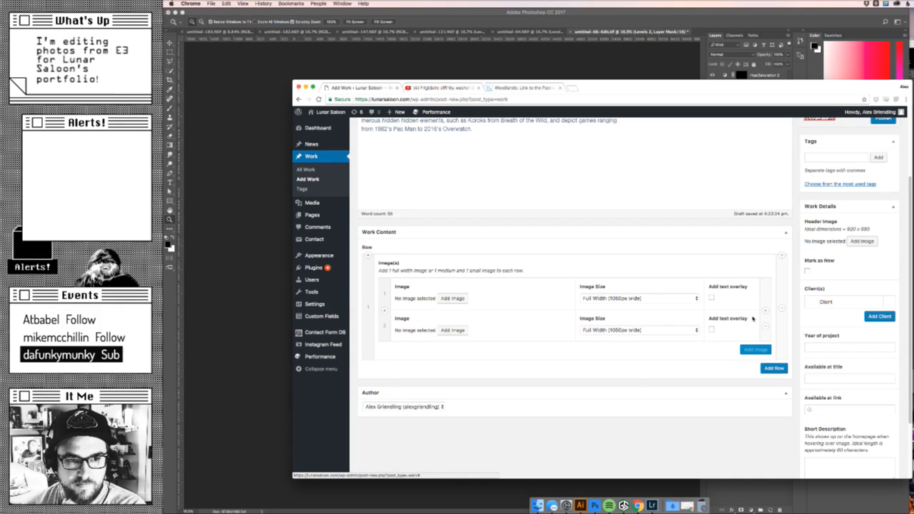
pyautogui.scroll(2, 542, 353)
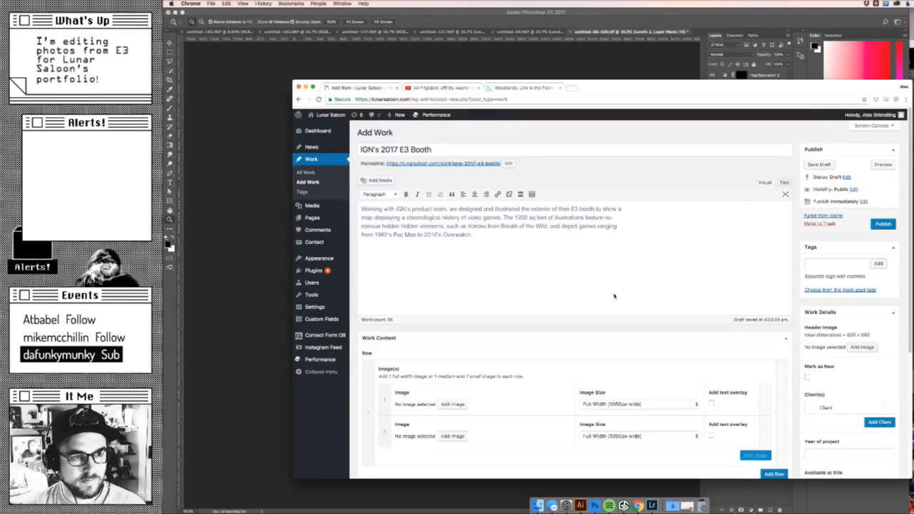
# - Permanently delete ign_test.jpg from the media library through the first entry's image picker
pyautogui.click(454, 351)
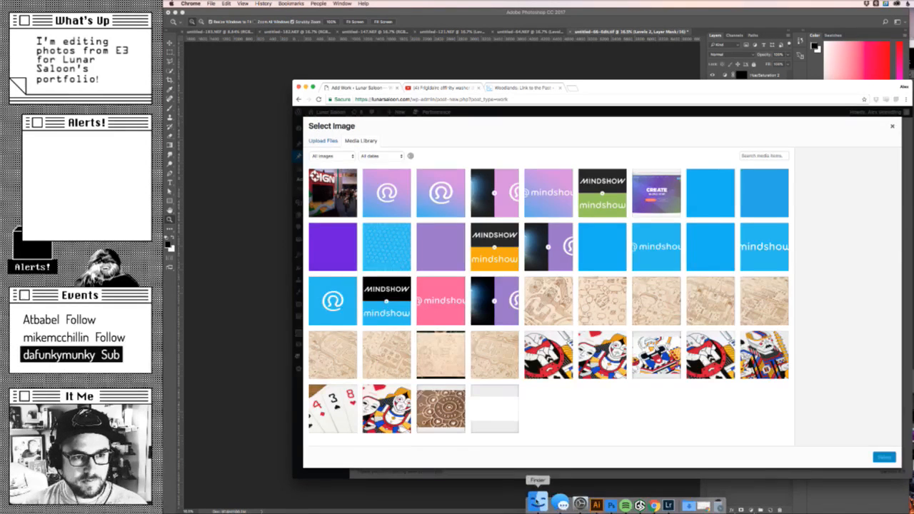
pyautogui.click(341, 187)
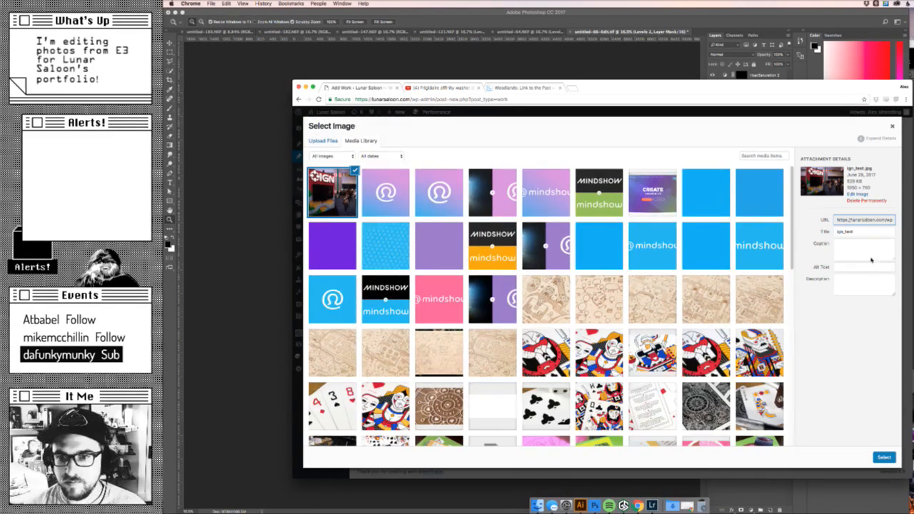
pyautogui.click(867, 201)
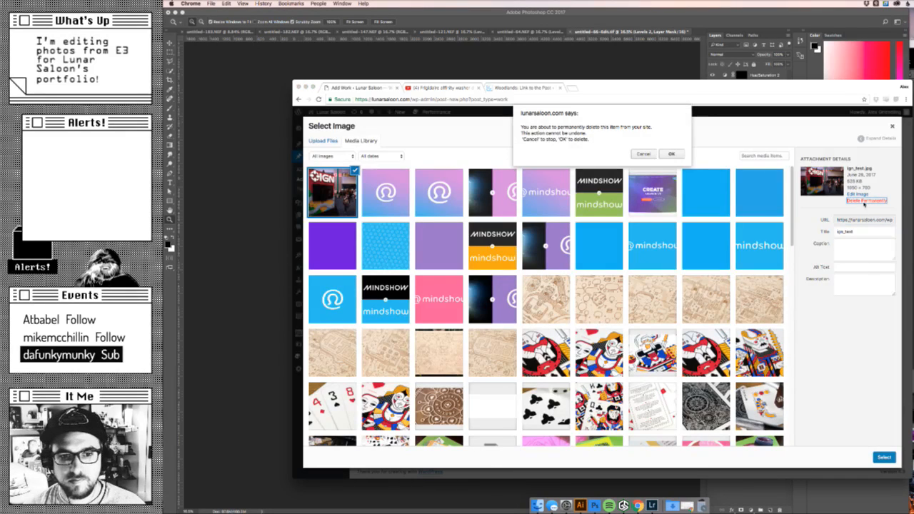
pyautogui.click(670, 154)
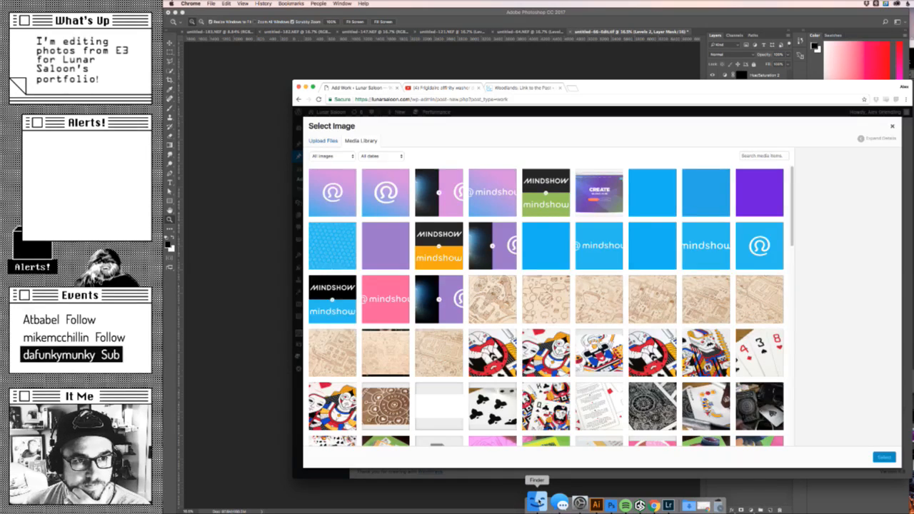
# - Try to upload all files from the Finder Images folder to the media library, review their upload status, and close the picker
pyautogui.click(537, 502)
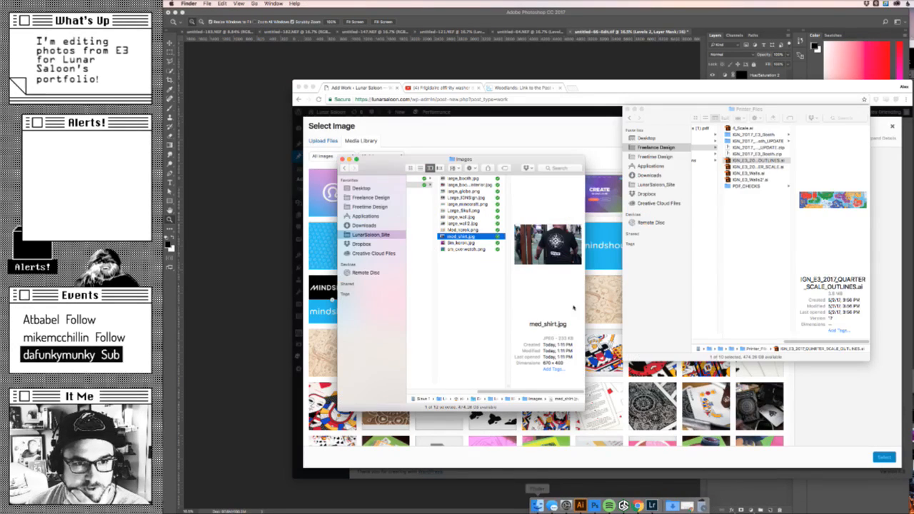
pyautogui.click(468, 178)
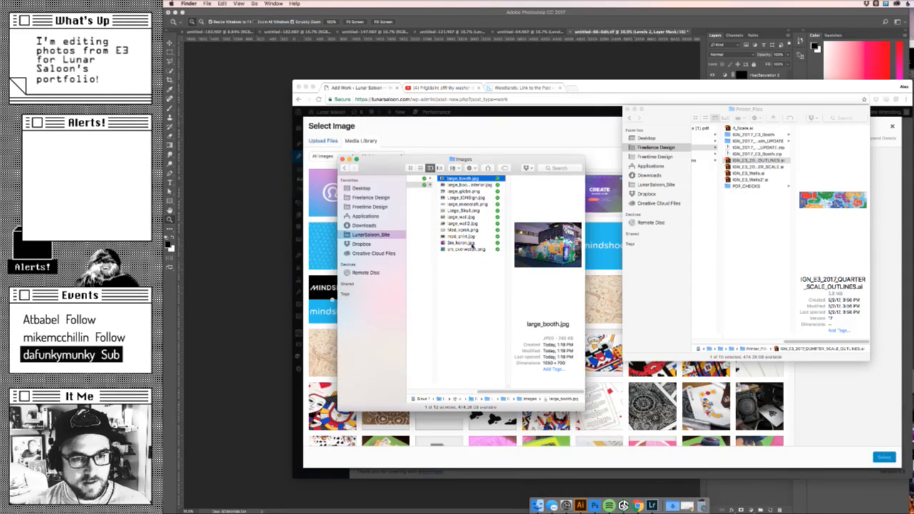
pyautogui.press('super+a')
pyautogui.moveTo(473, 249); pyautogui.dragTo(323, 207)
pyautogui.click(638, 506)
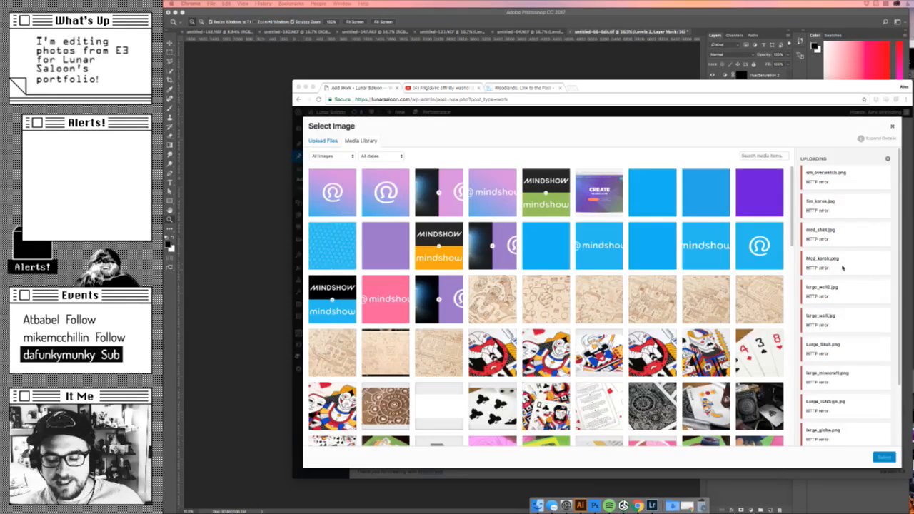
pyautogui.scroll(-2, 842, 272)
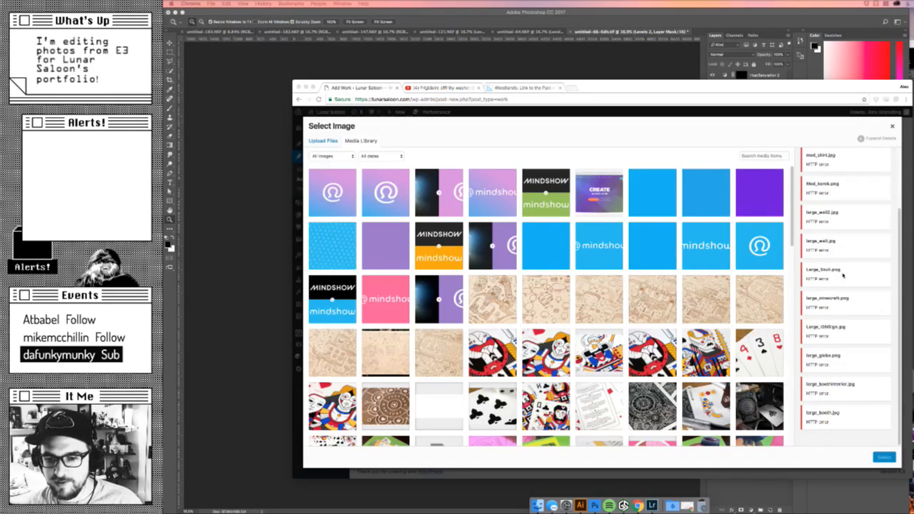
pyautogui.scroll(2, 833, 279)
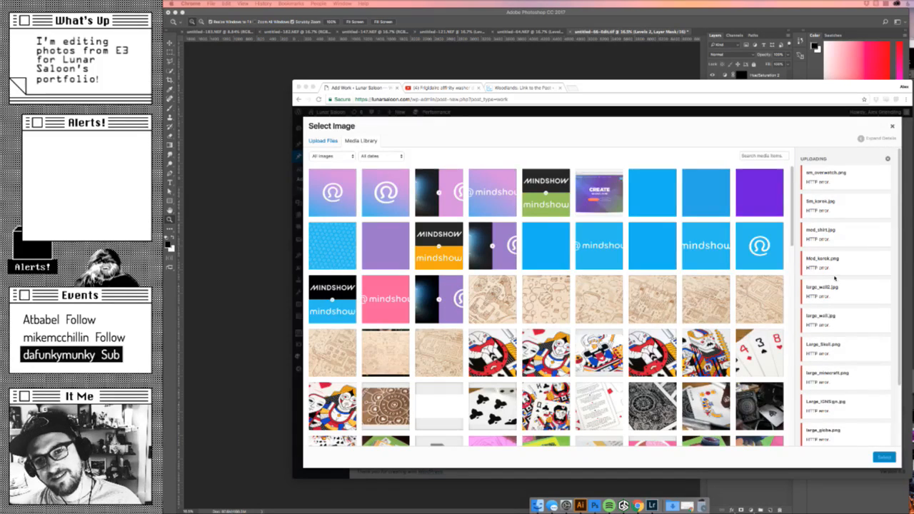
pyautogui.click(892, 129)
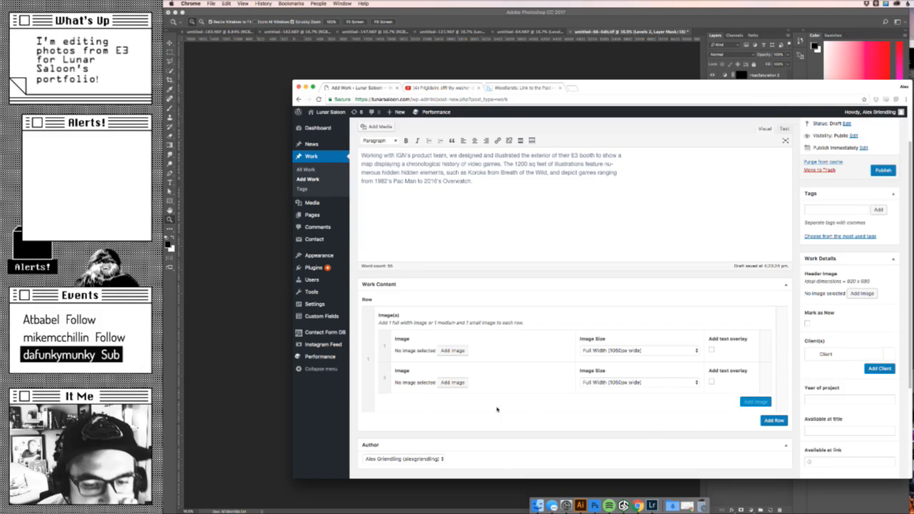
# - Retry the upload of all Images folder files by dropping them into the first entry's upload area, and close the picker
pyautogui.click(452, 351)
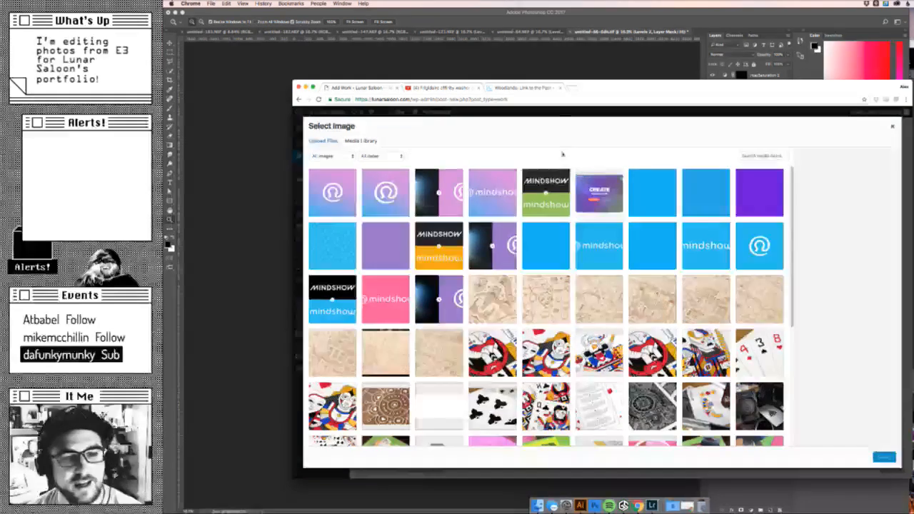
pyautogui.click(327, 141)
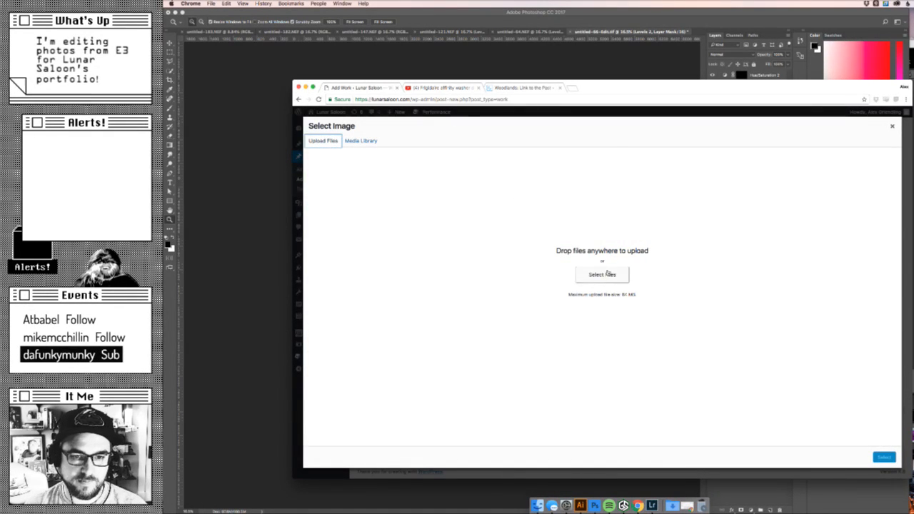
pyautogui.click(537, 503)
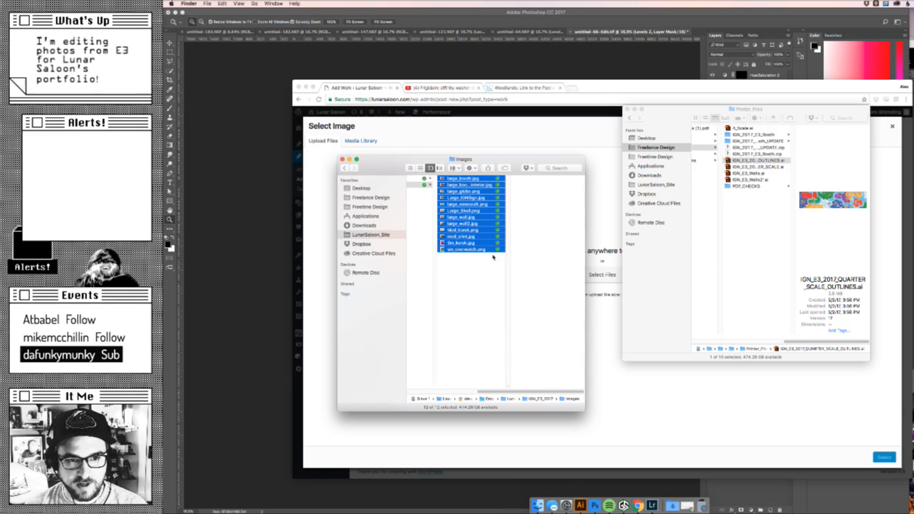
pyautogui.moveTo(481, 249); pyautogui.dragTo(612, 336)
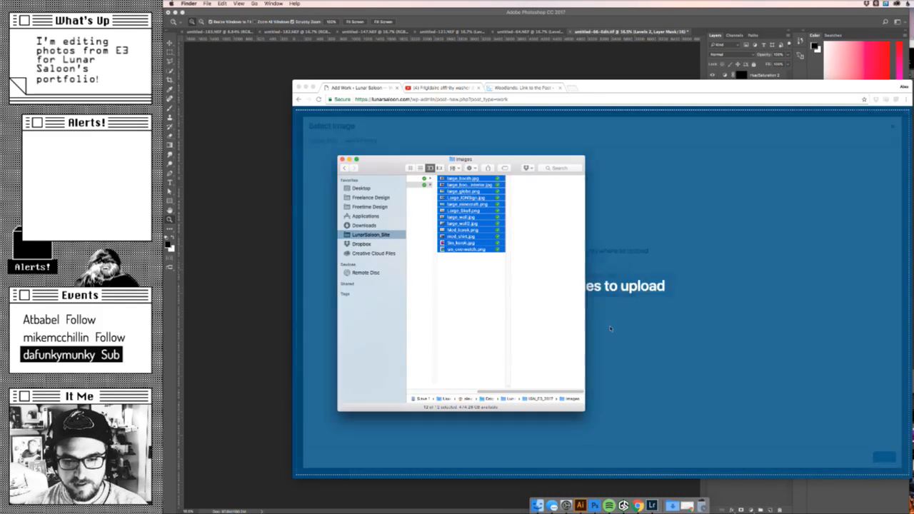
pyautogui.click(648, 143)
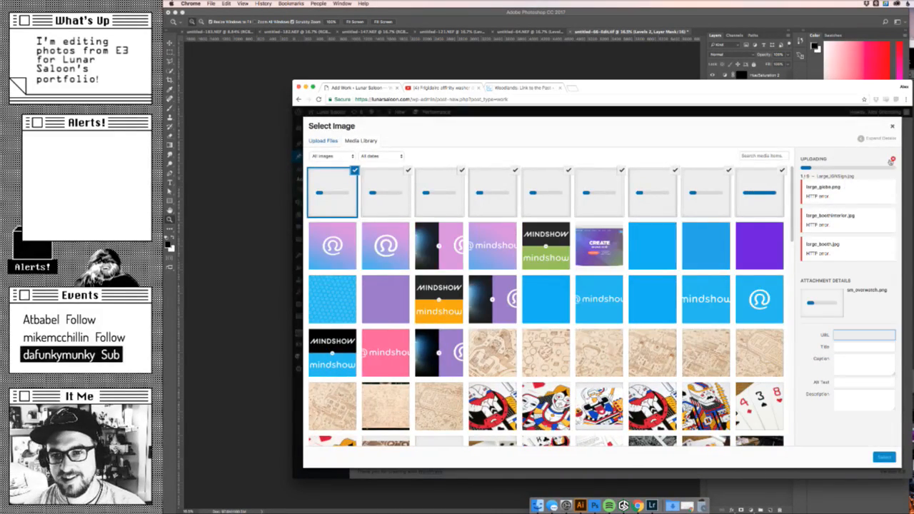
pyautogui.click(894, 126)
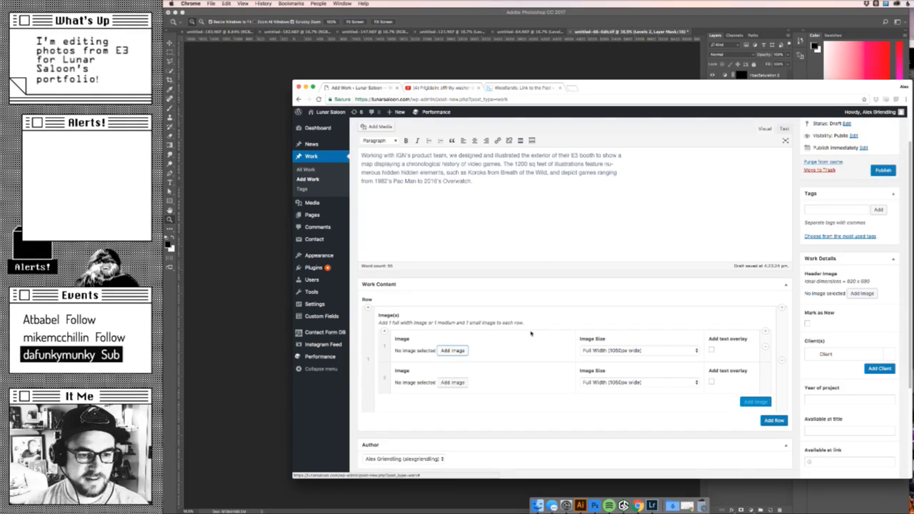
# - Reopen the first entry's image picker and check the upload status and the media library
pyautogui.click(453, 351)
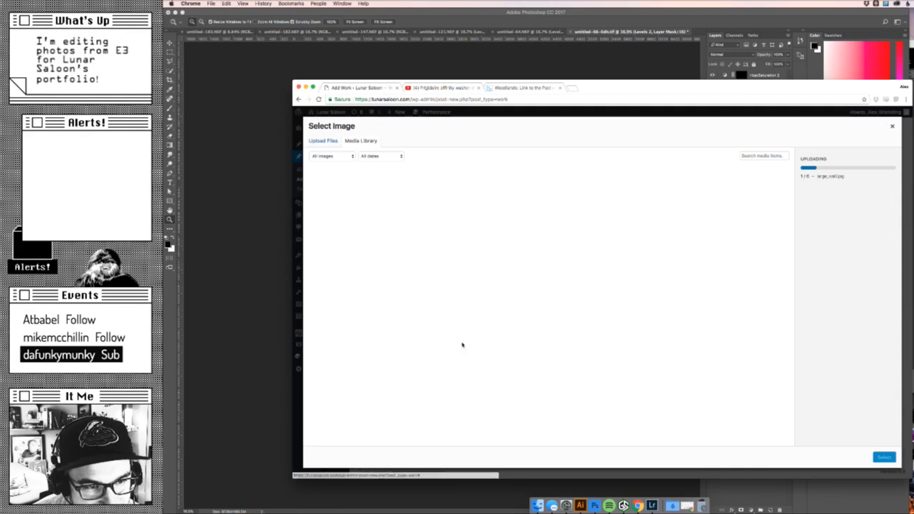
pyautogui.click(322, 141)
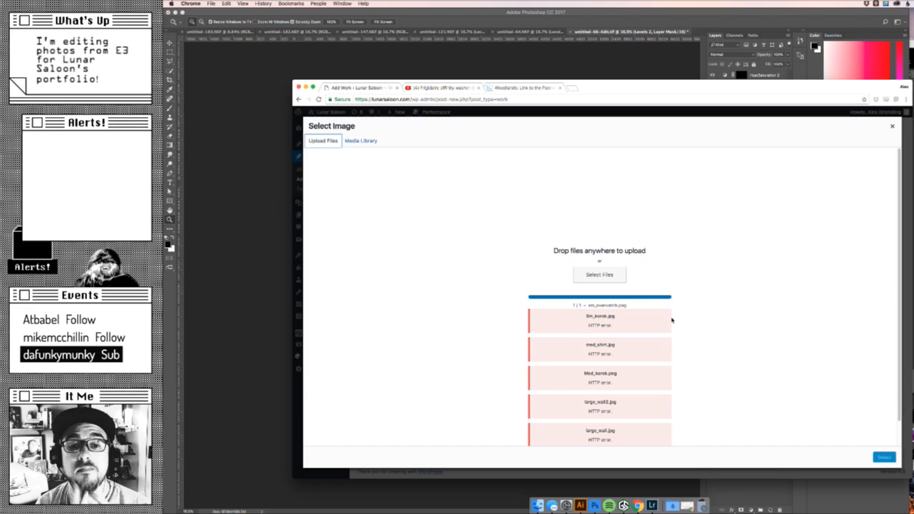
pyautogui.click(361, 142)
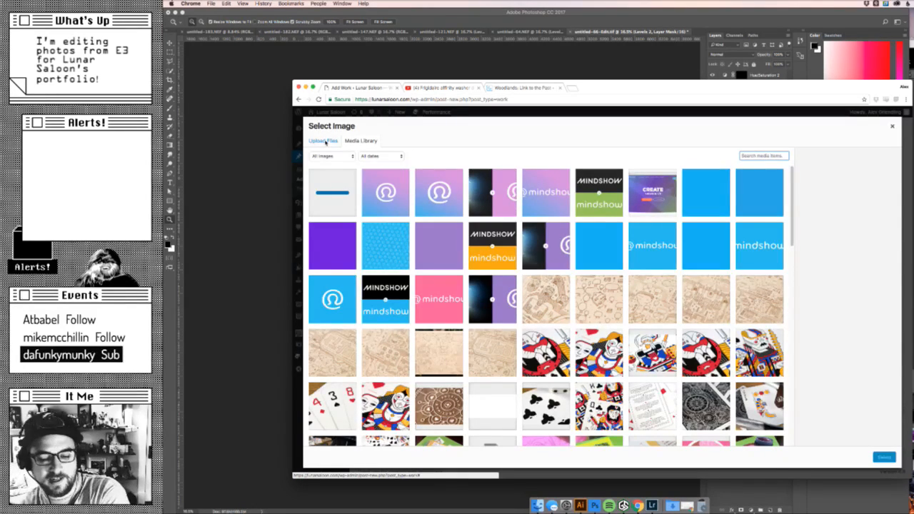
# - Try to upload all files from LunarSaloon_Site's IGN_E3_2017 Images folder to the media library through the file chooser
pyautogui.click(326, 141)
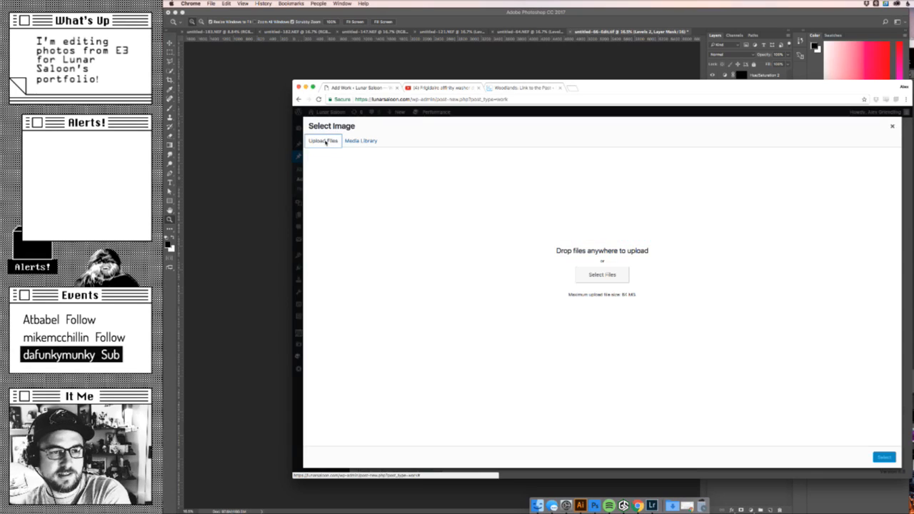
pyautogui.click(600, 277)
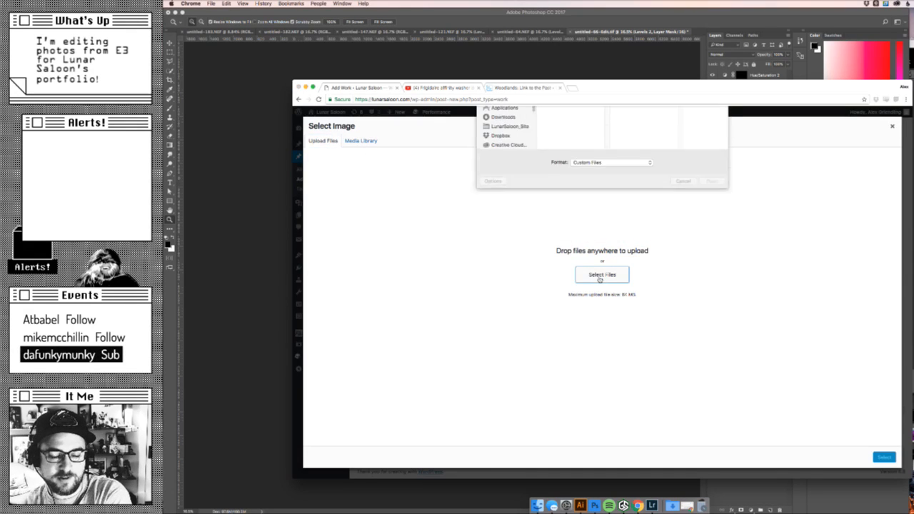
pyautogui.click(501, 151)
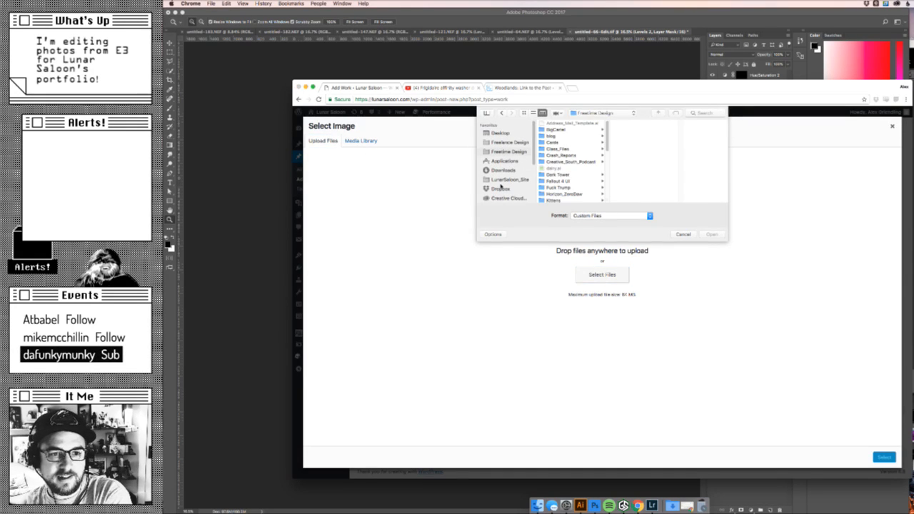
pyautogui.click(501, 183)
pyautogui.scroll(-2, 573, 177)
pyautogui.scroll(-2, 574, 177)
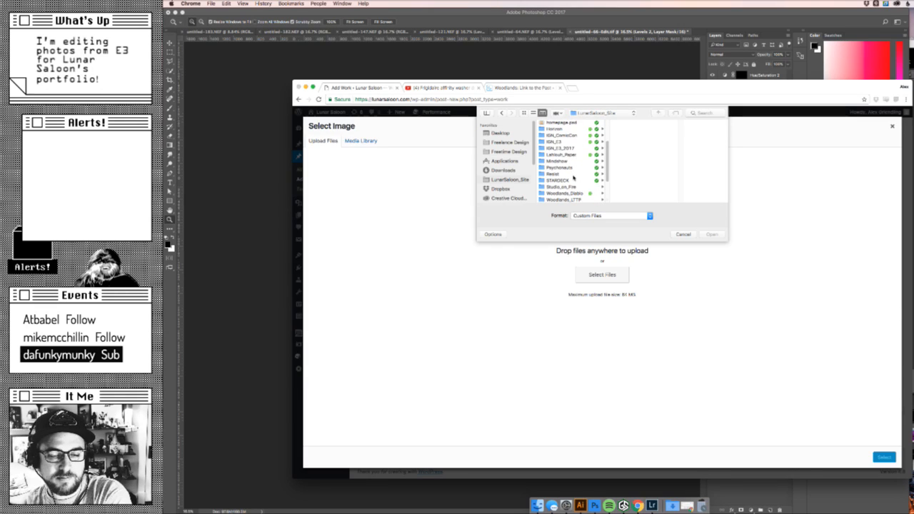
pyautogui.click(562, 149)
pyautogui.click(627, 130)
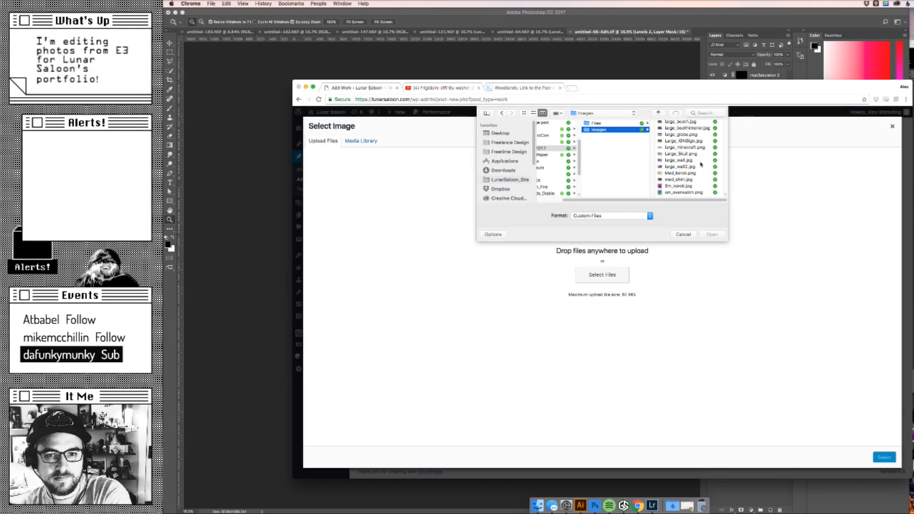
pyautogui.click(681, 124)
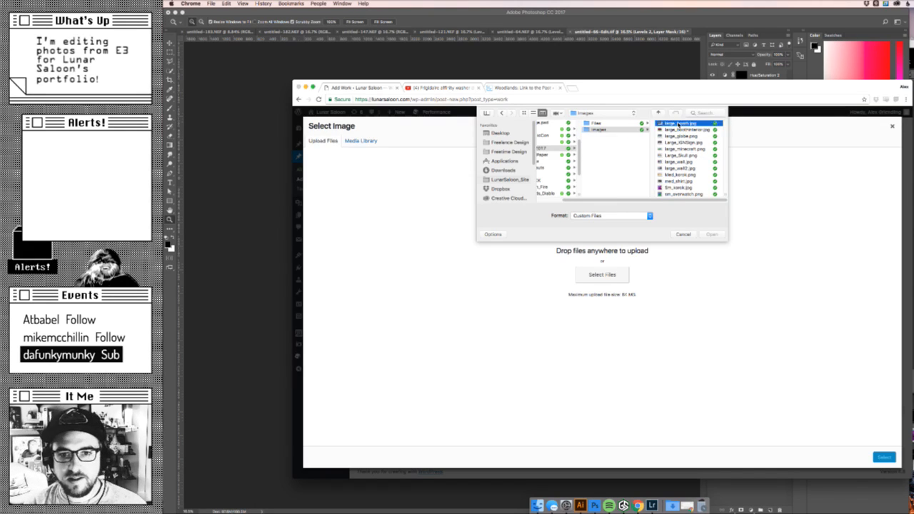
pyautogui.press('super+a')
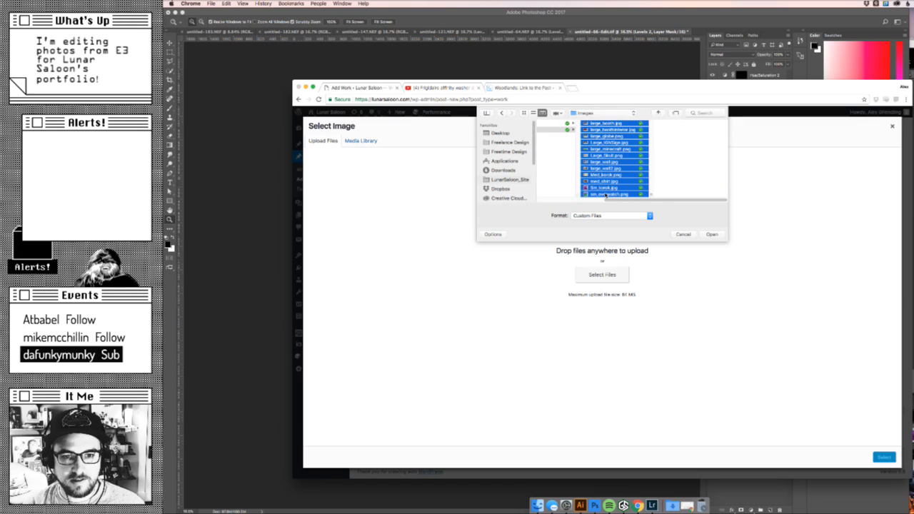
pyautogui.click(719, 232)
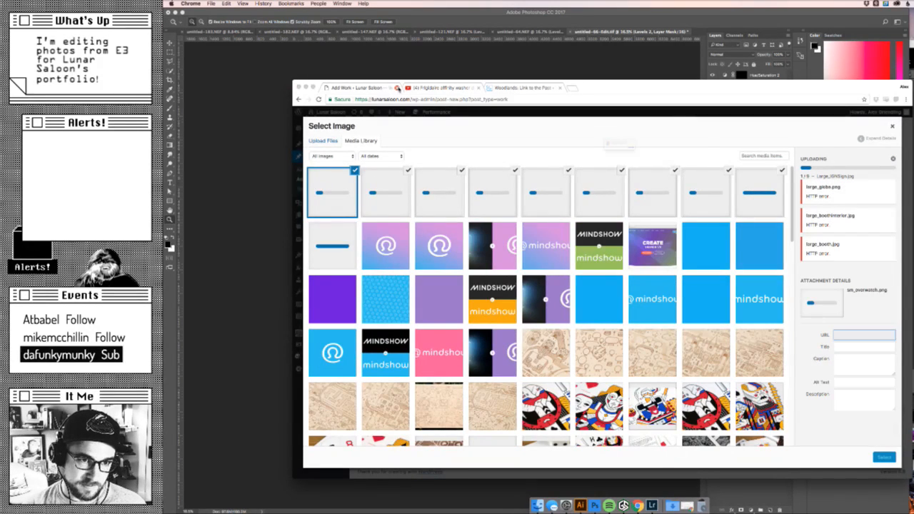
# - Stay on the work entry's page, close the image picker, and save the entry as a draft
pyautogui.click(397, 87)
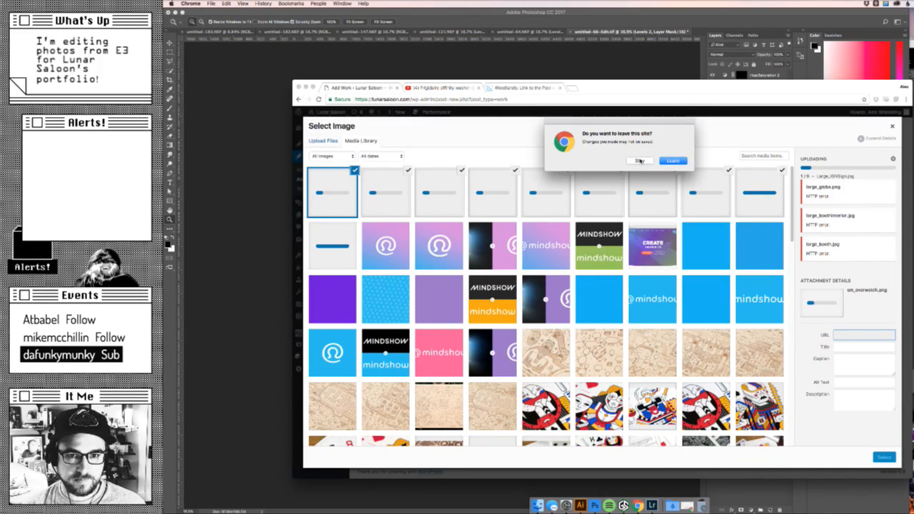
pyautogui.click(640, 161)
pyautogui.click(892, 125)
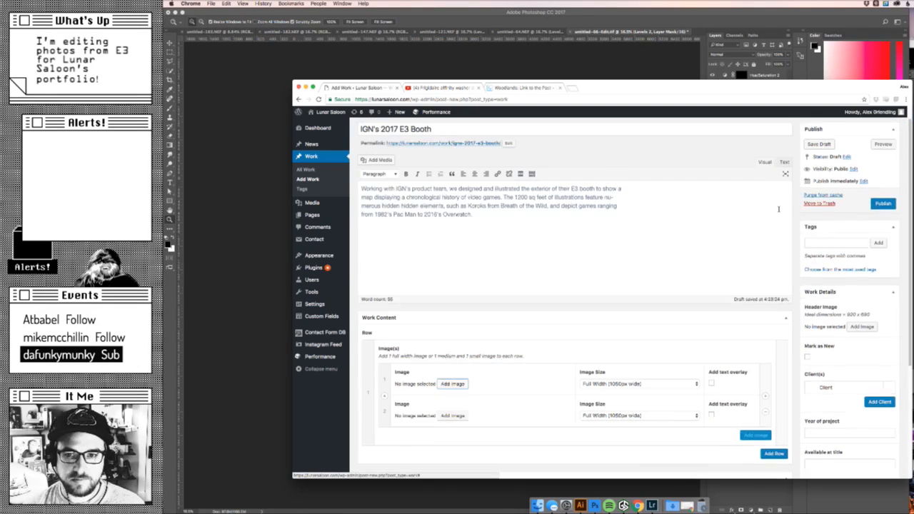
pyautogui.click(822, 162)
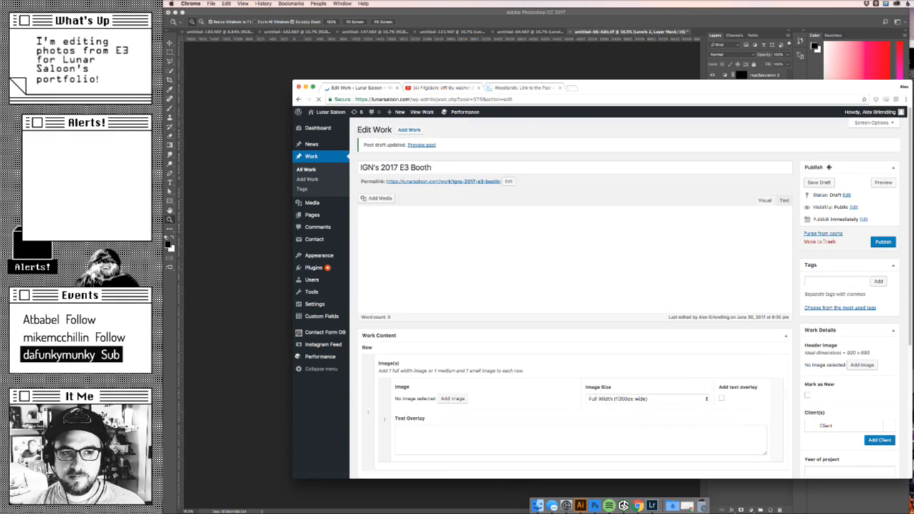
# - Close the work entry's browser tab and open the Lunar Saloon WordPress dashboard in a new tab
pyautogui.click(543, 100)
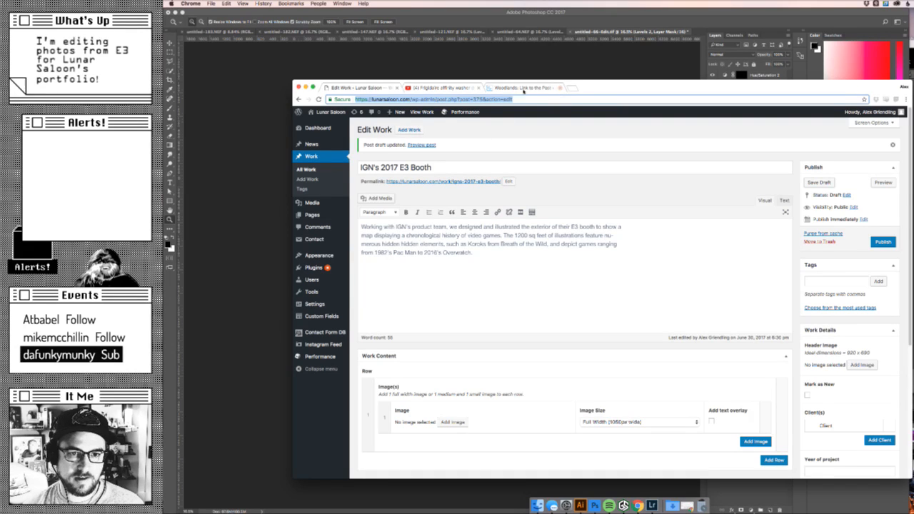
pyautogui.press('super+w')
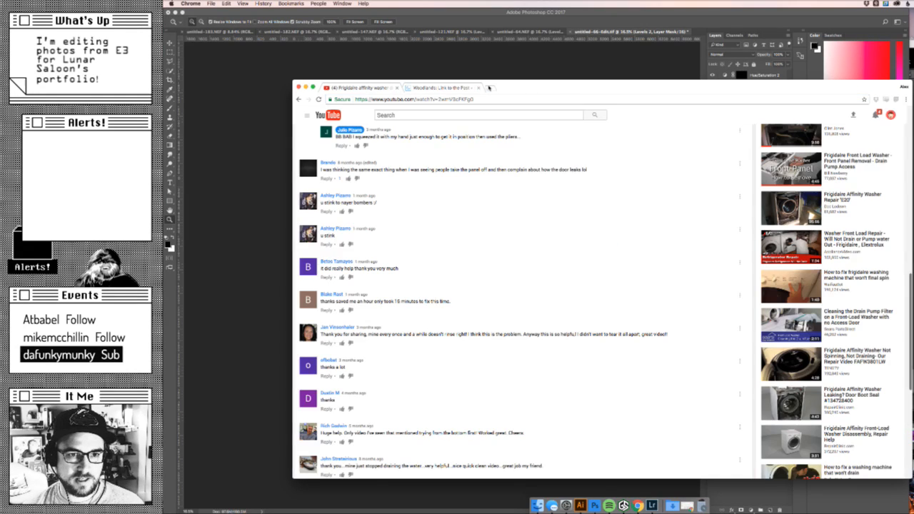
pyautogui.click(490, 87)
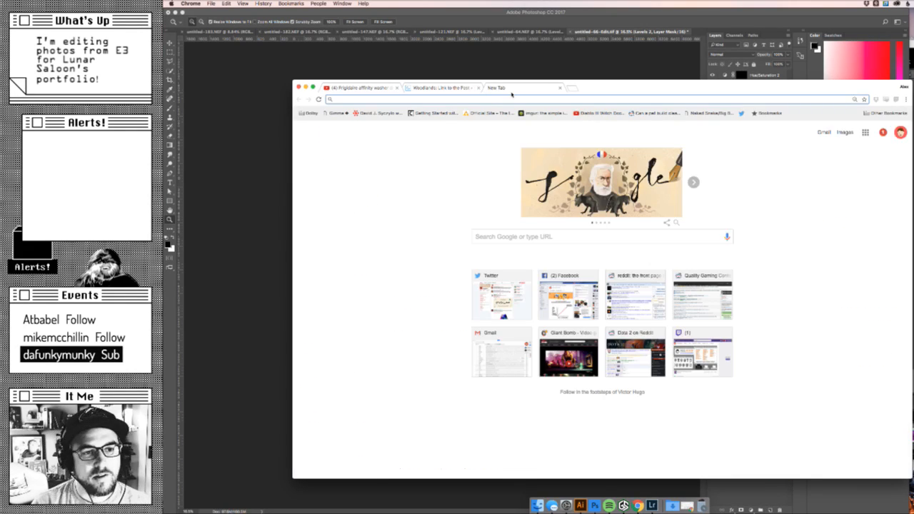
pyautogui.write('lunar')
pyautogui.press('Down')
pyautogui.press('Return')
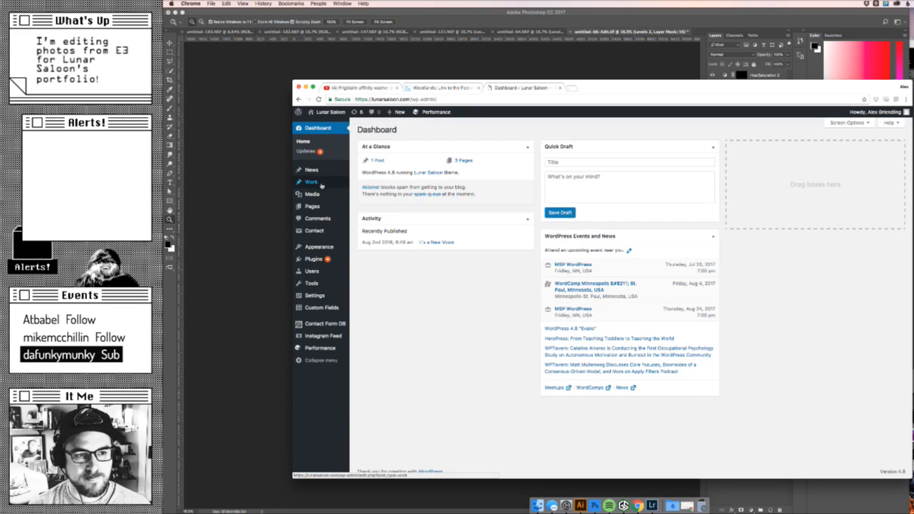
# - Open the "IGN's 2017 E3 Booth" draft for editing from the list of all work entries
pyautogui.moveTo(320, 185)
pyautogui.click(365, 184)
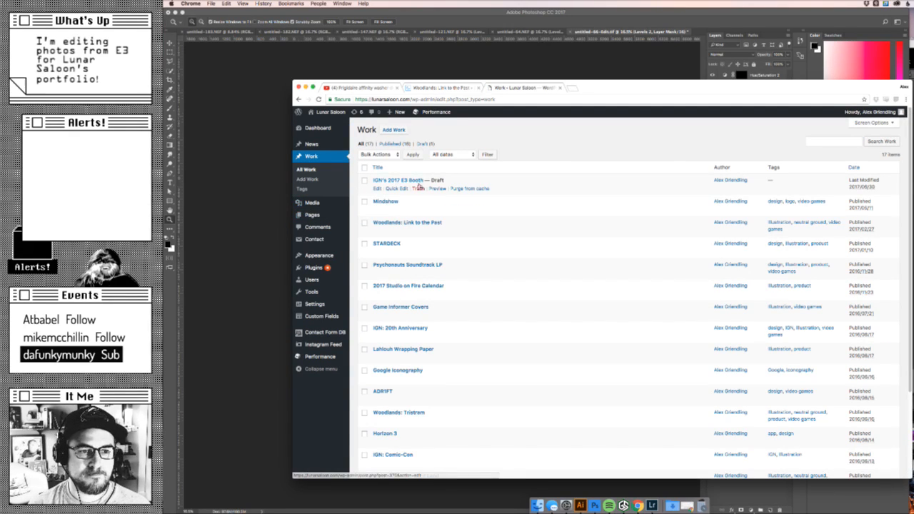
pyautogui.click(376, 188)
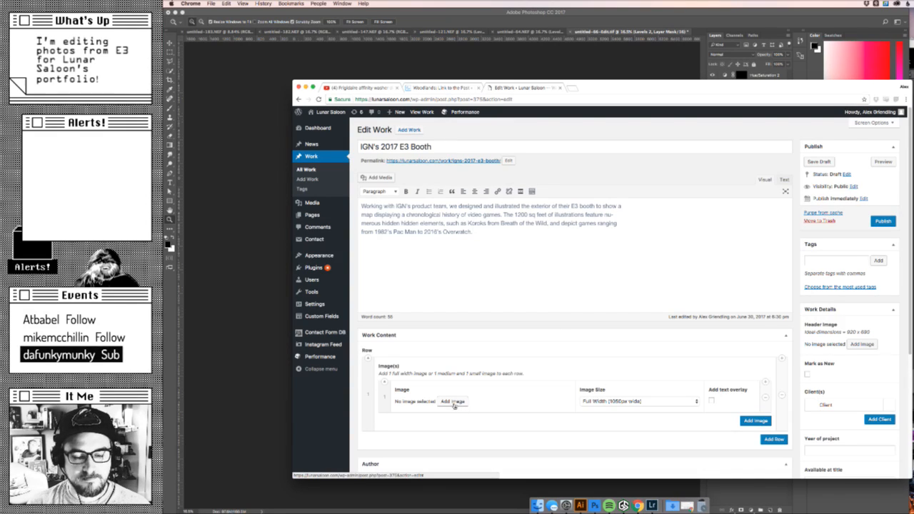
# - Upload all selected files from the Finder Images folder into the media library through the first row's image picker
pyautogui.click(453, 401)
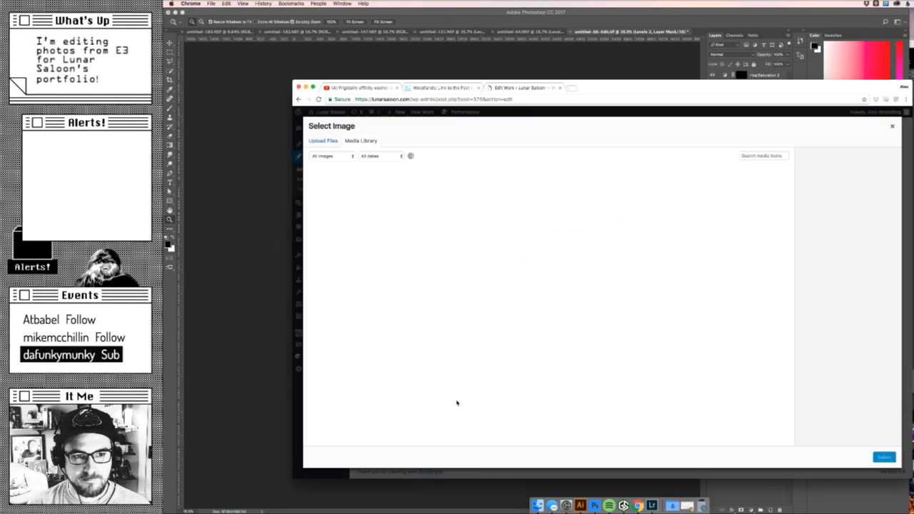
pyautogui.click(537, 502)
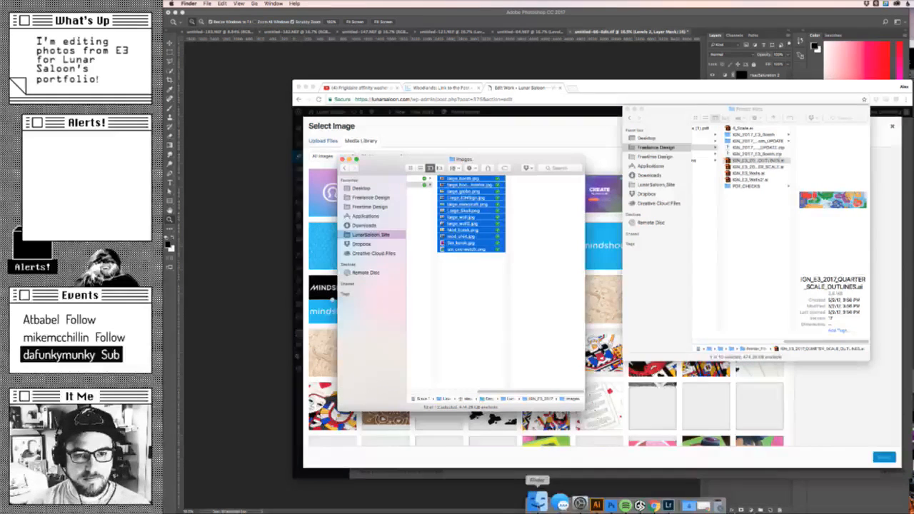
pyautogui.moveTo(463, 248); pyautogui.dragTo(607, 224)
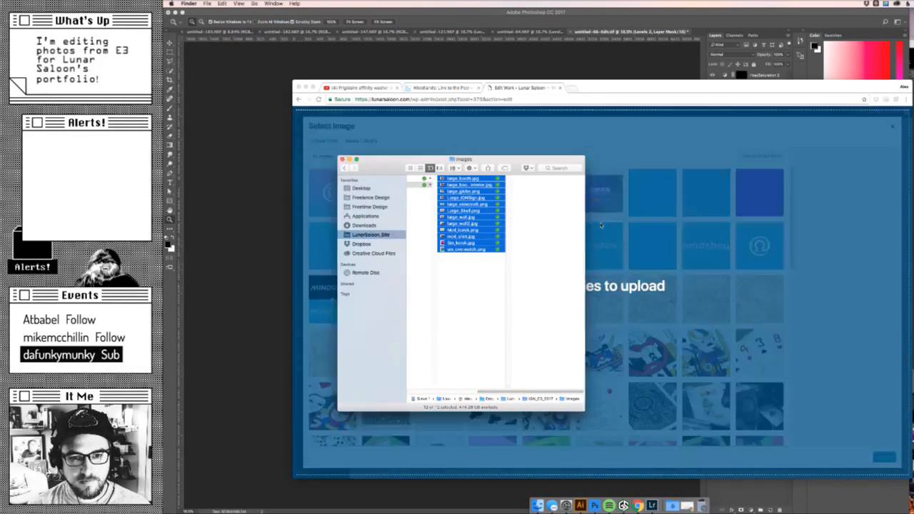
pyautogui.click(629, 87)
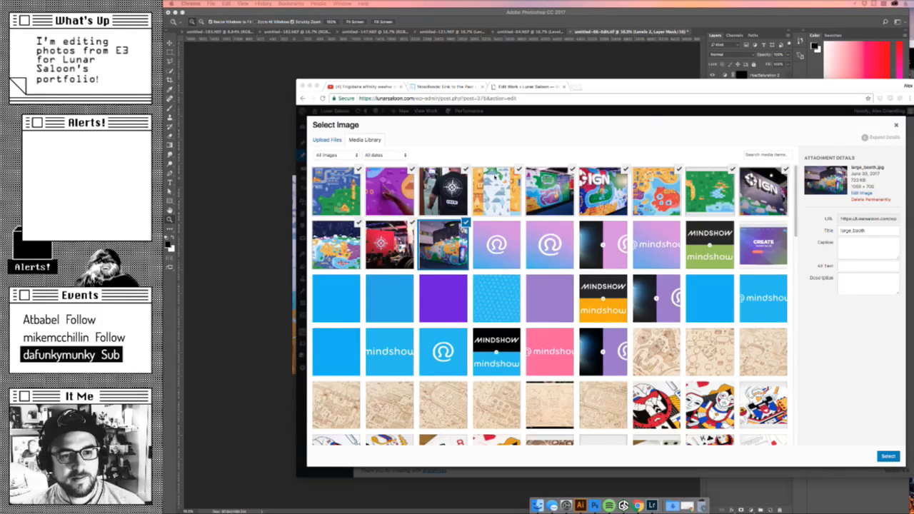
# - Look through the uploaded booth images and set Large_IGNSign.jpg as the first row's image
pyautogui.click(466, 223)
pyautogui.click(466, 223)
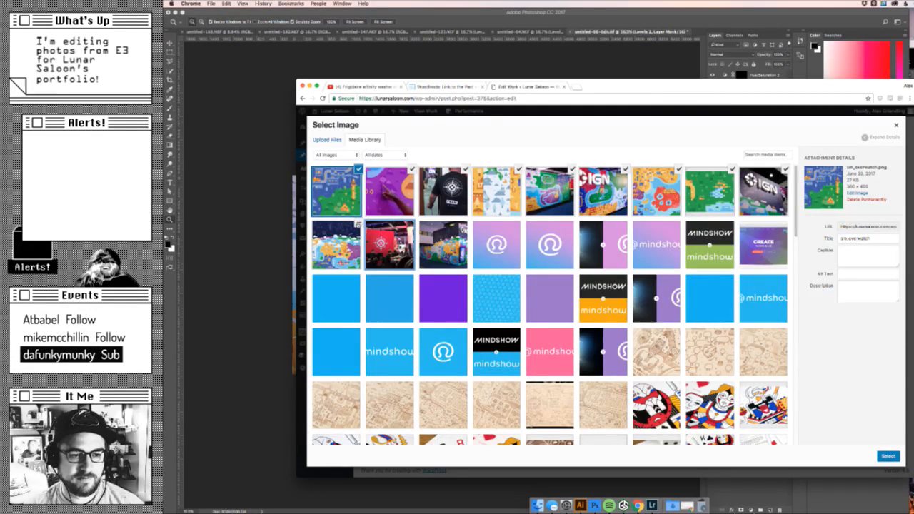
pyautogui.press('Right')
pyautogui.press('Right')
pyautogui.press('Right')
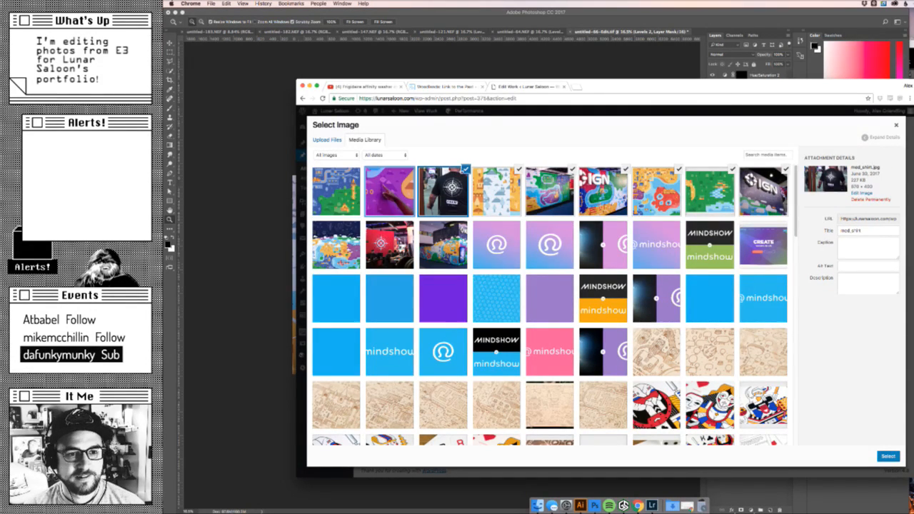
pyautogui.press('Right')
pyautogui.press('Right')
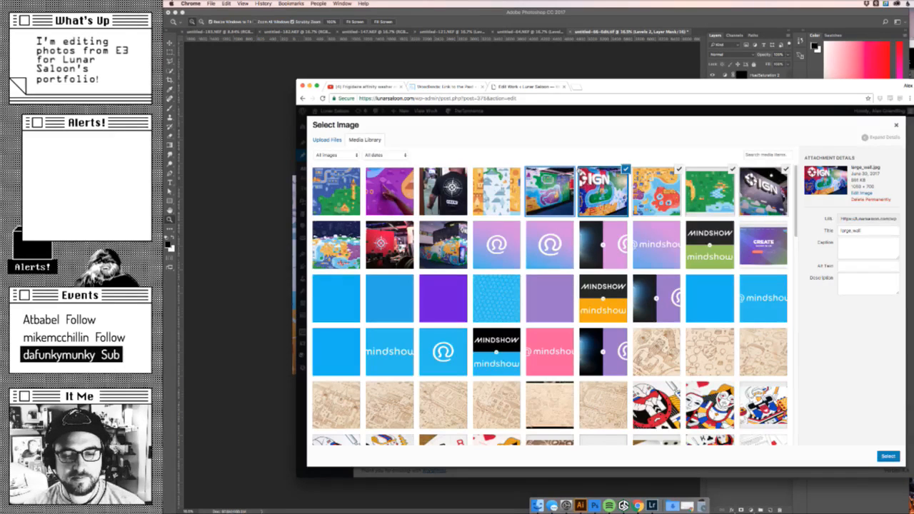
pyautogui.press('Right')
pyautogui.press('Right')
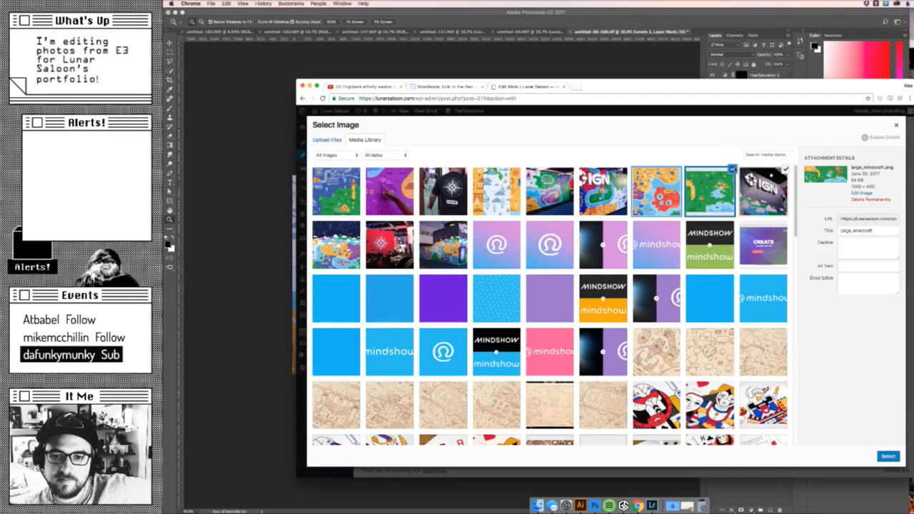
pyautogui.click(779, 173)
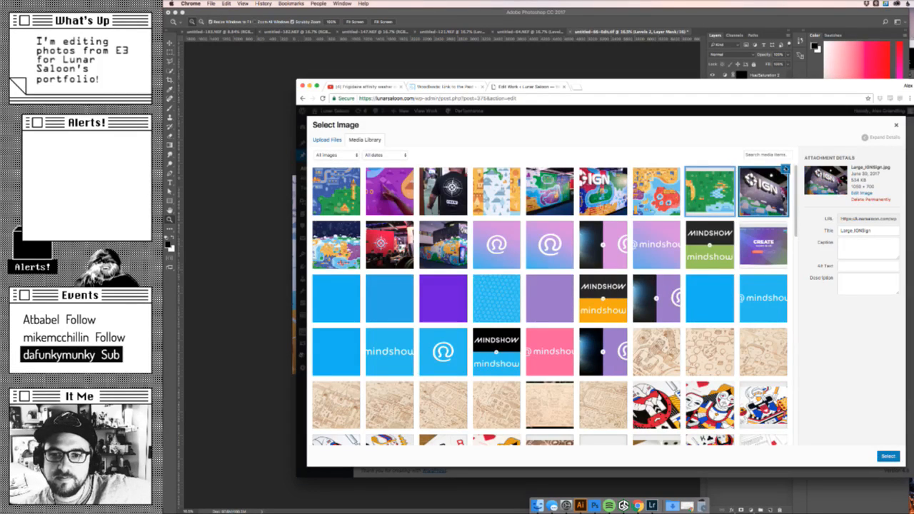
pyautogui.click(888, 456)
# - Add a second row with an image entry and set large_booth.jpg as its image
pyautogui.scroll(-3, 619, 225)
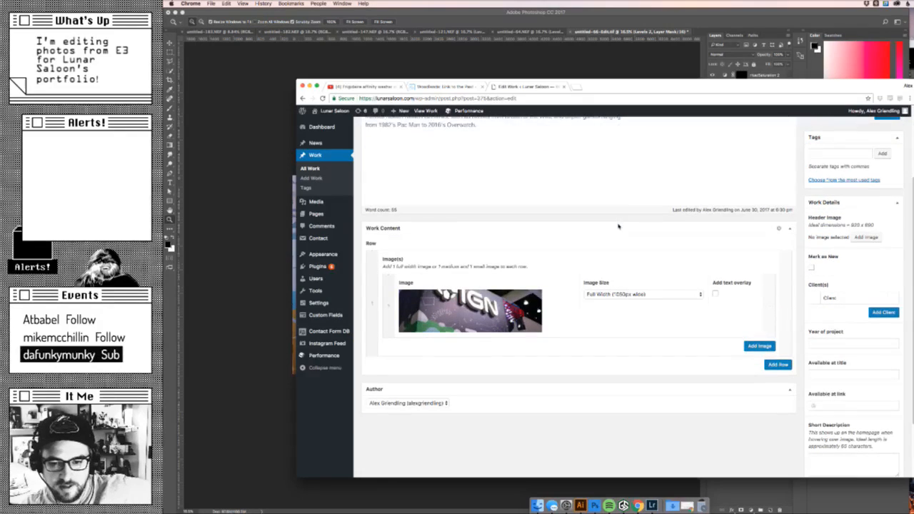
pyautogui.click(778, 364)
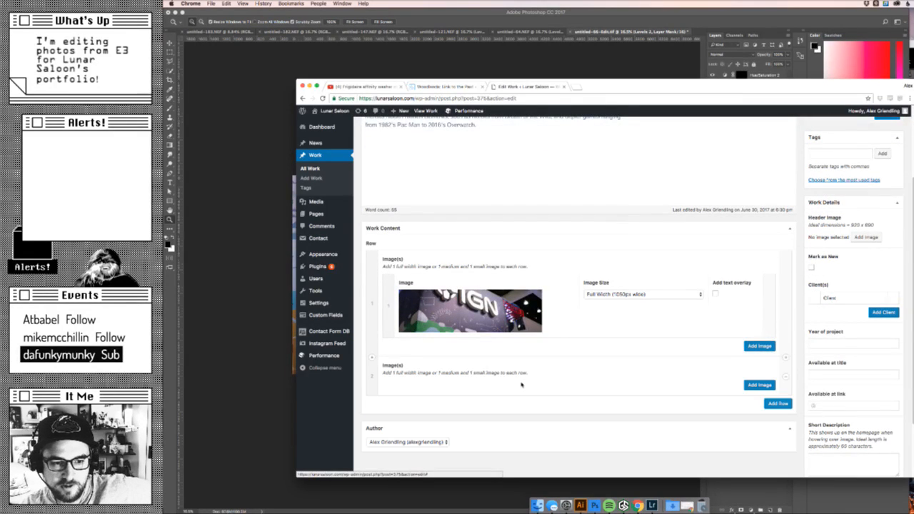
pyautogui.click(760, 385)
pyautogui.scroll(-2, 606, 398)
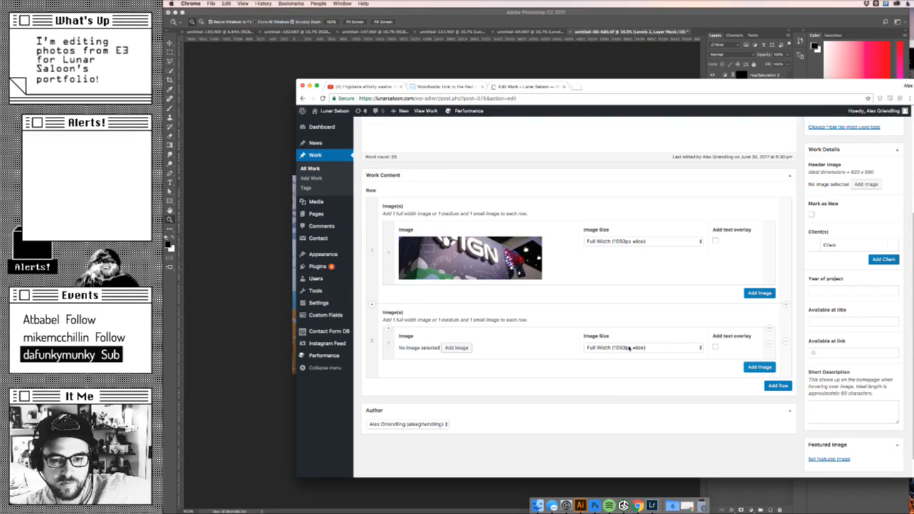
pyautogui.click(456, 348)
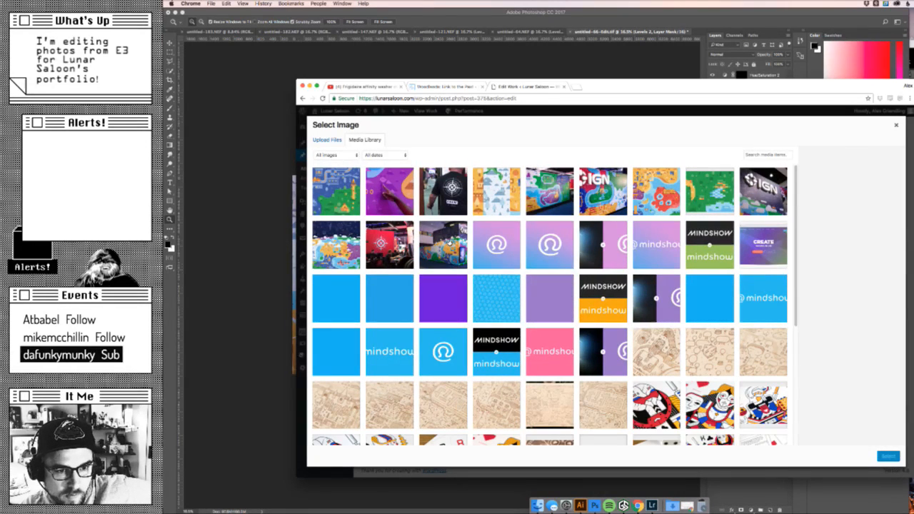
pyautogui.click(448, 244)
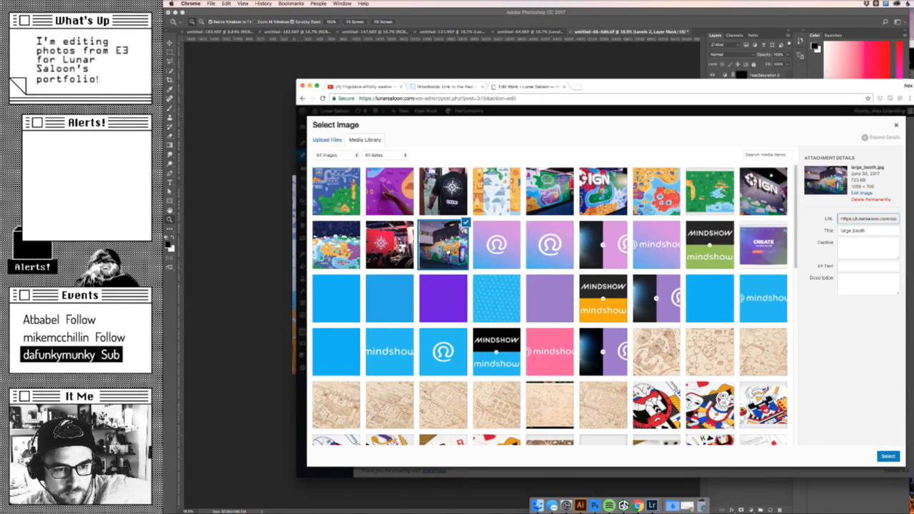
pyautogui.click(888, 456)
# - Add a third row with an image entry and set large_minecraft.png as its image
pyautogui.scroll(-1, 710, 319)
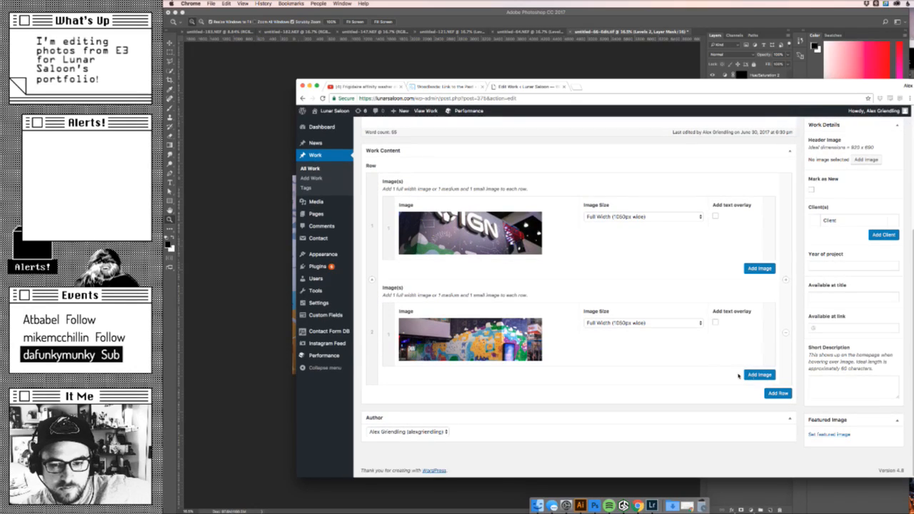
pyautogui.click(778, 394)
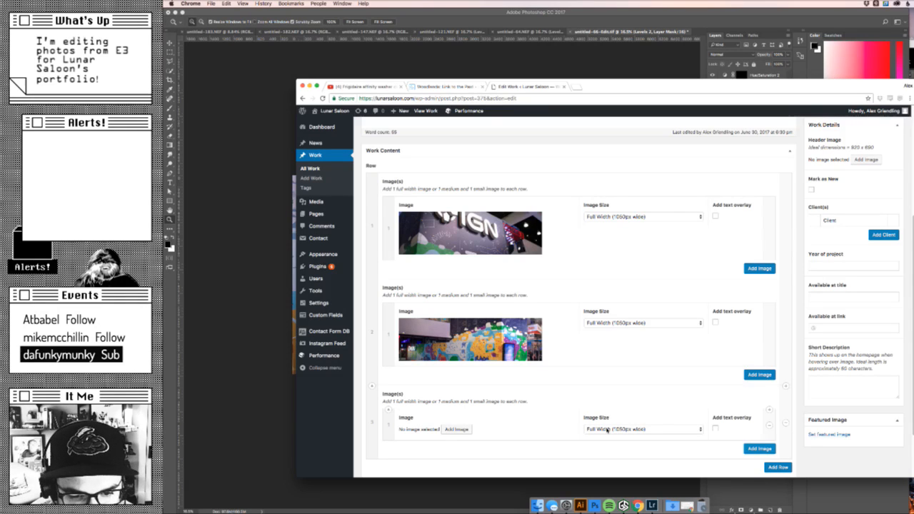
pyautogui.click(466, 431)
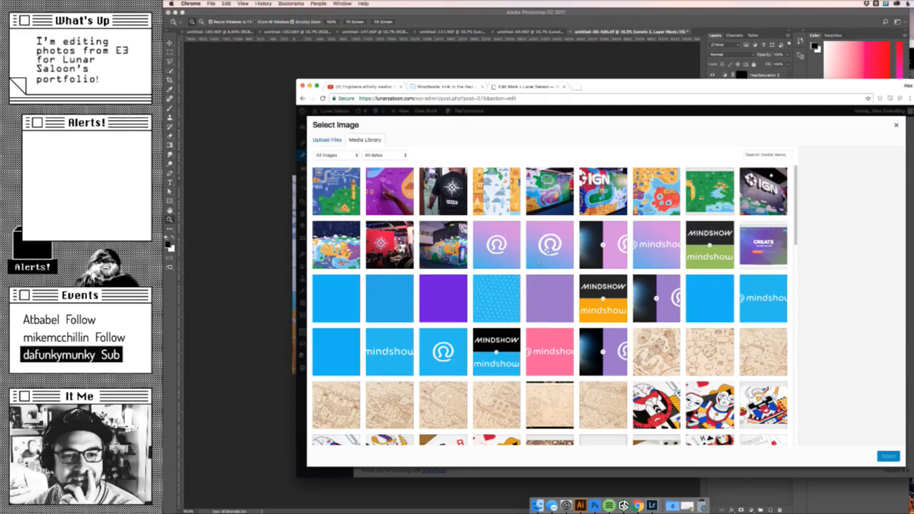
pyautogui.click(713, 184)
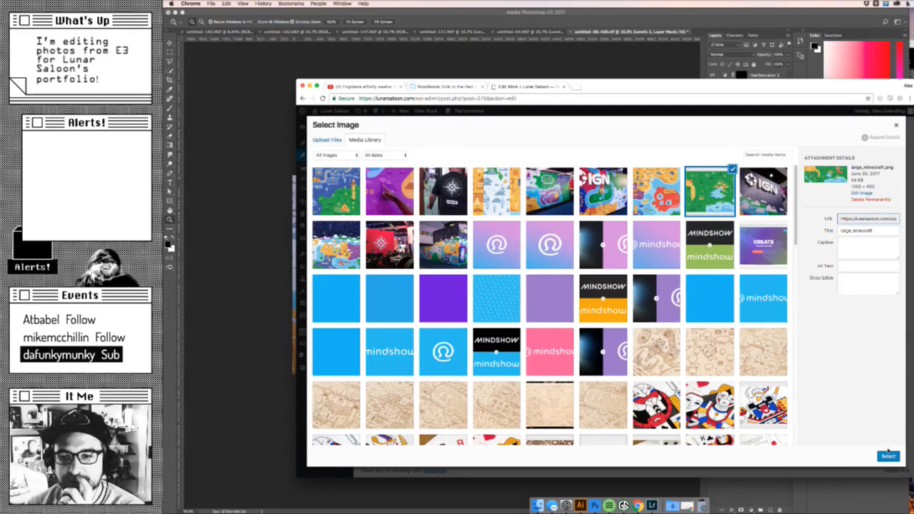
pyautogui.click(888, 456)
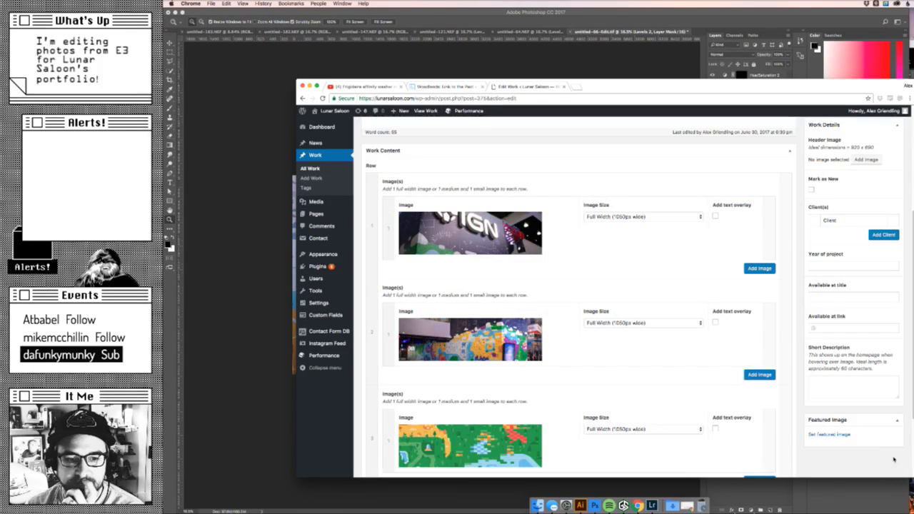
# - Add a fourth row with the orange, white and yellow landscape illustration as its image, sized Medium Width (670px wide)
pyautogui.scroll(-3, 697, 368)
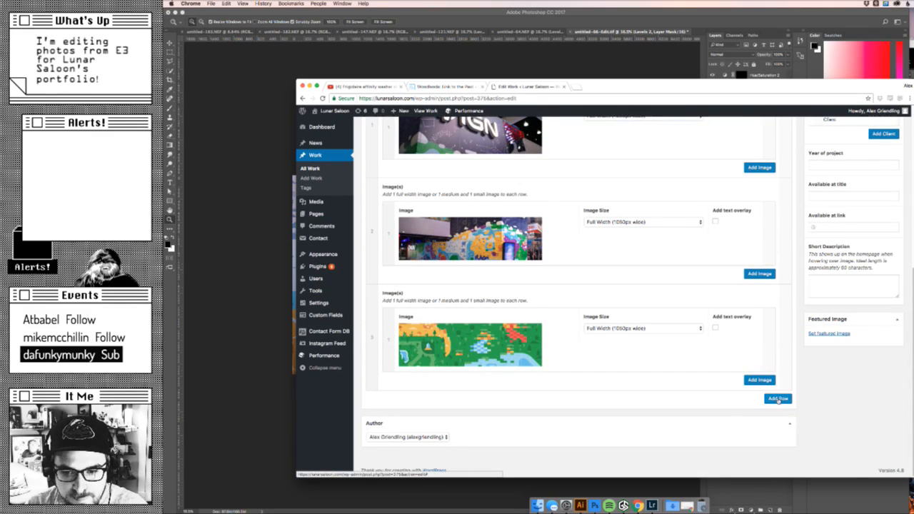
pyautogui.click(778, 399)
pyautogui.scroll(-1, 768, 397)
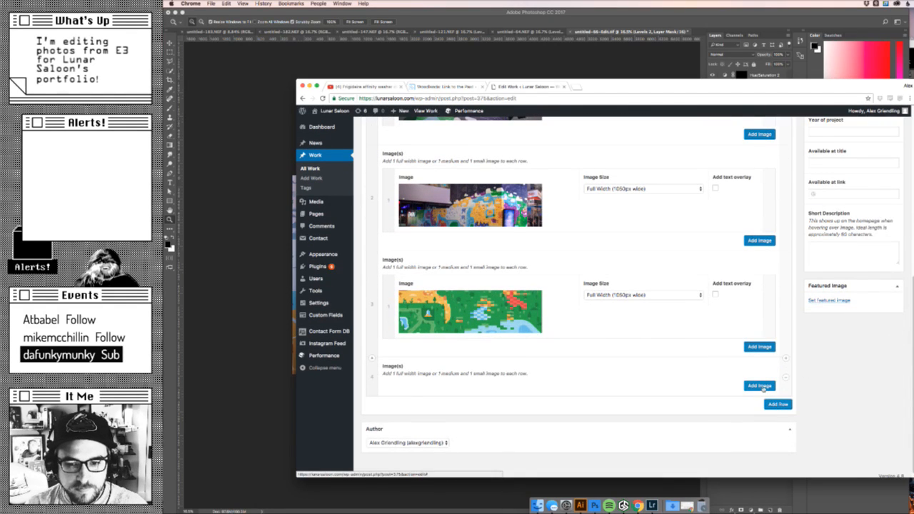
pyautogui.scroll(-2, 500, 379)
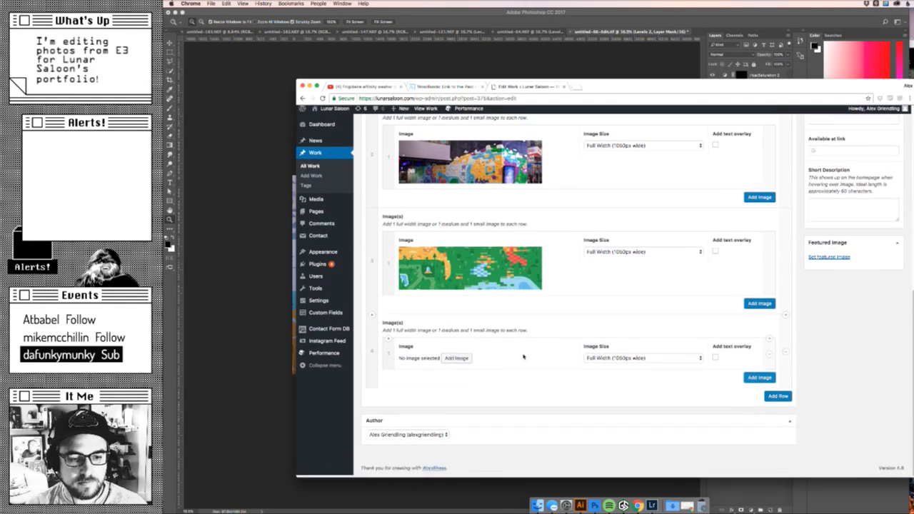
pyautogui.click(457, 361)
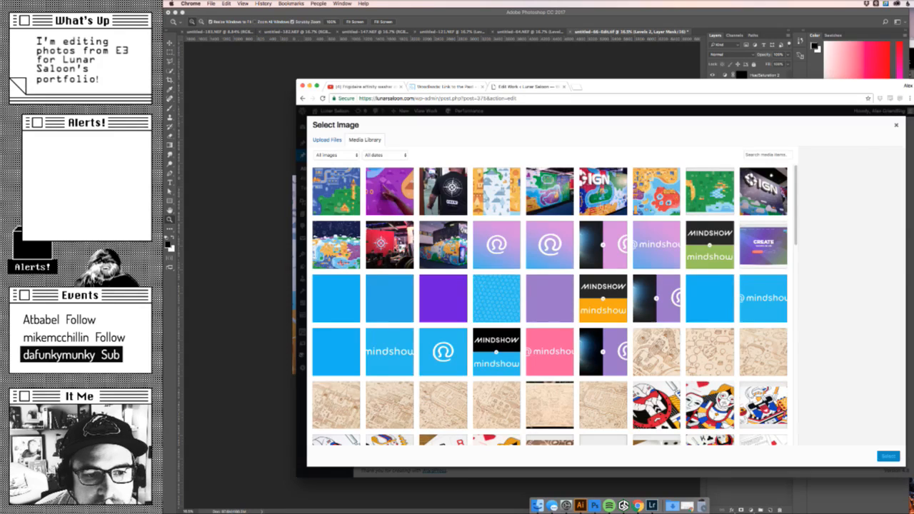
pyautogui.click(395, 249)
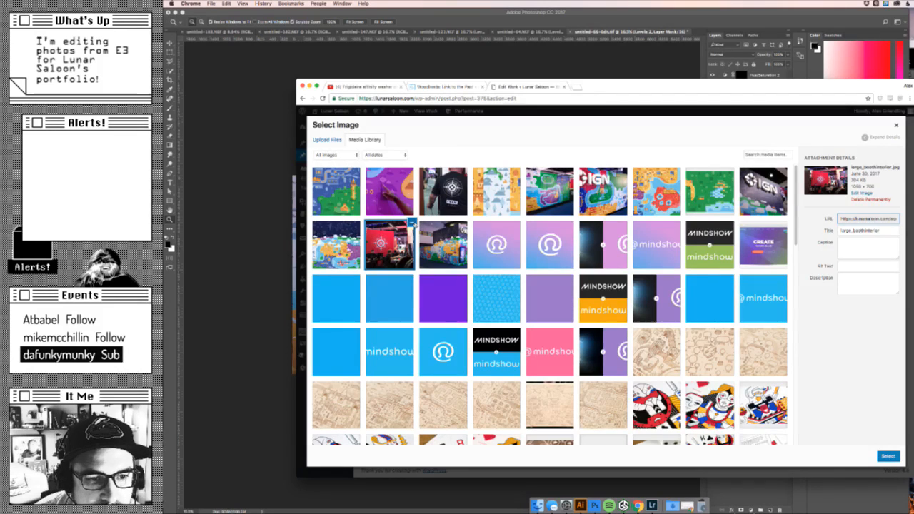
pyautogui.click(413, 225)
pyautogui.click(504, 205)
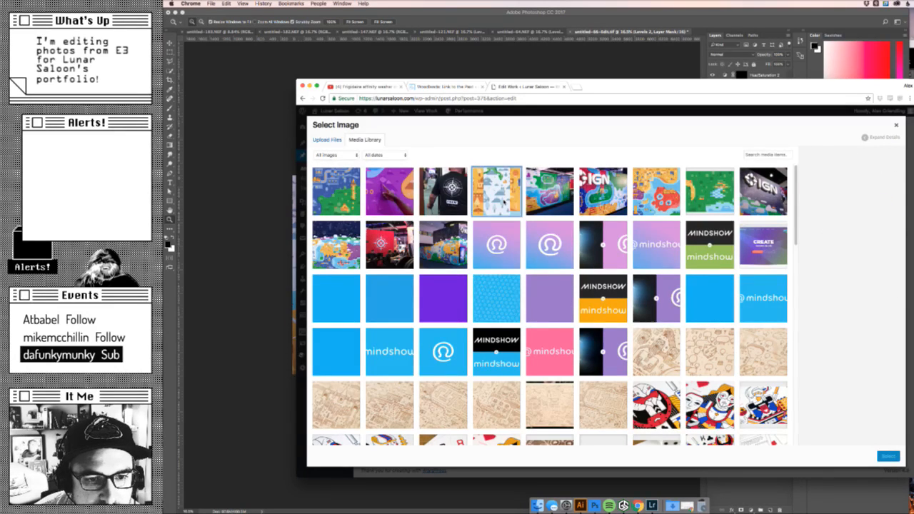
pyautogui.click(889, 456)
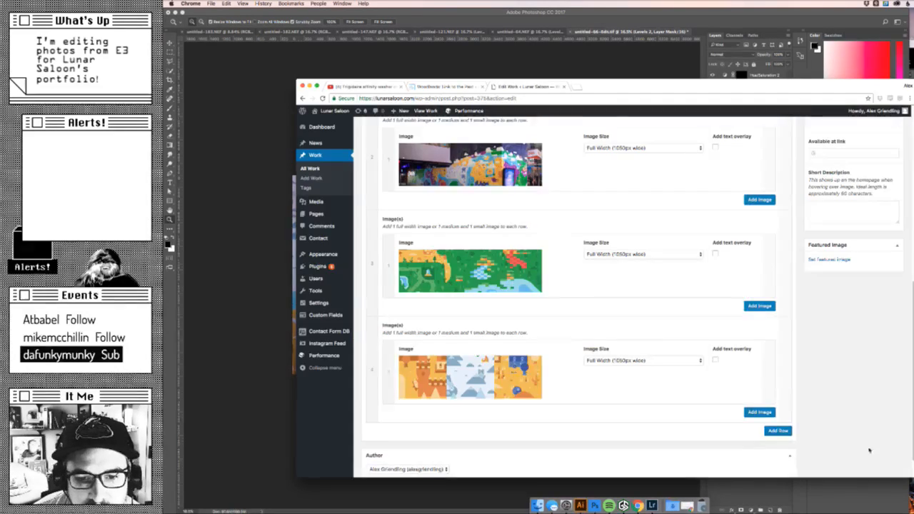
pyautogui.click(698, 363)
pyautogui.click(684, 369)
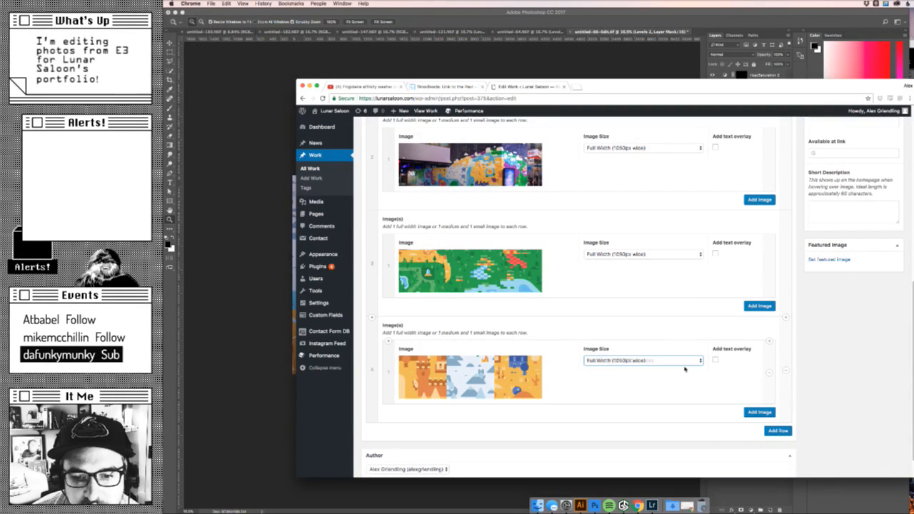
# - Add a second image to the fourth row, sized Small Width (360px wide), using the photo of a hand on the purple wall
pyautogui.scroll(-1, 718, 382)
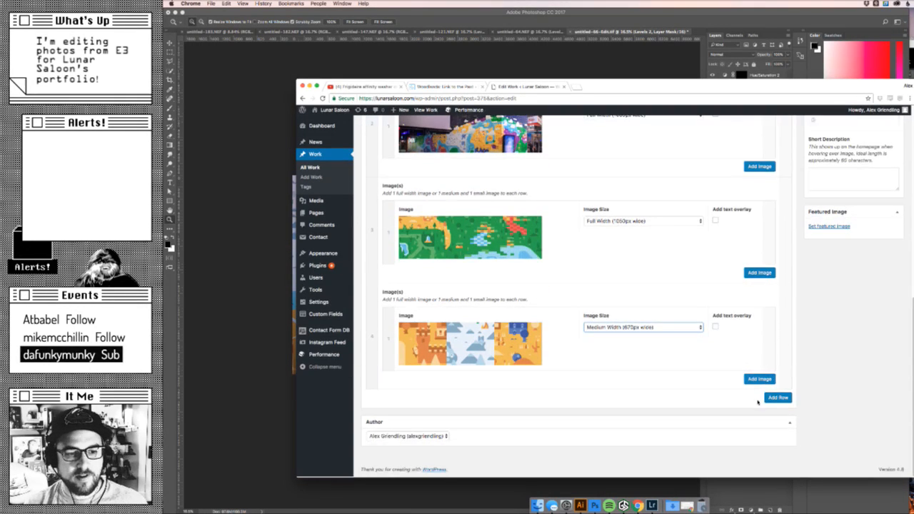
pyautogui.click(759, 380)
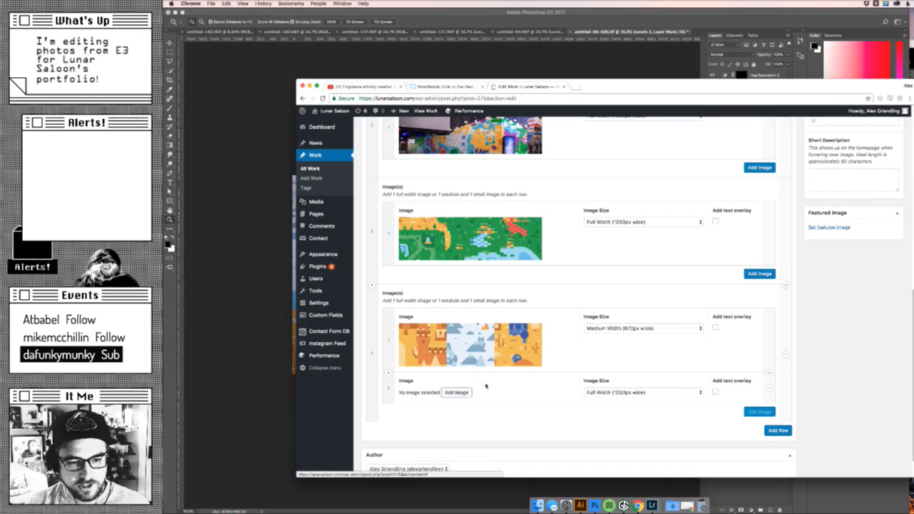
pyautogui.click(693, 392)
pyautogui.click(678, 406)
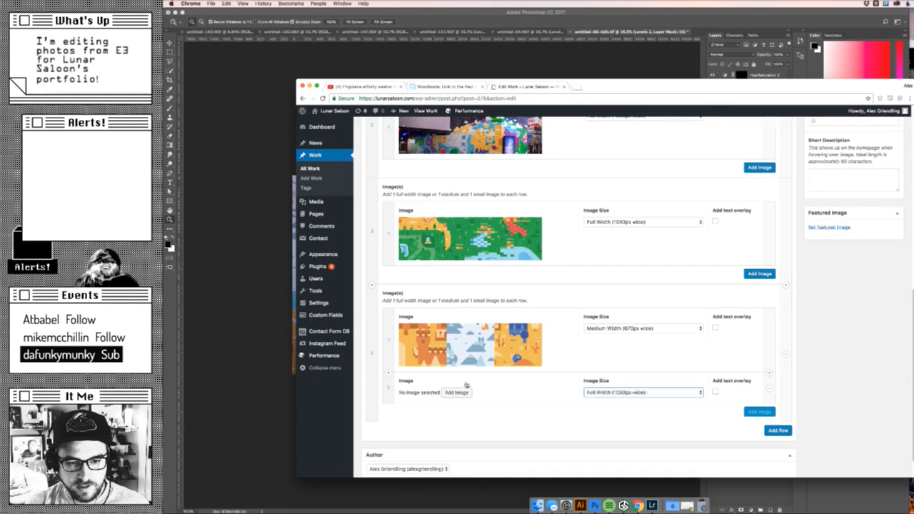
pyautogui.click(456, 392)
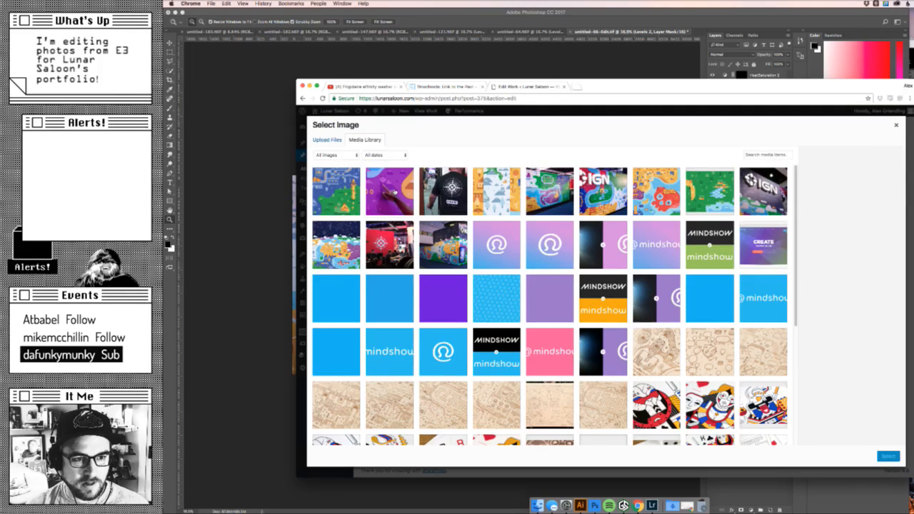
pyautogui.click(391, 193)
pyautogui.click(888, 456)
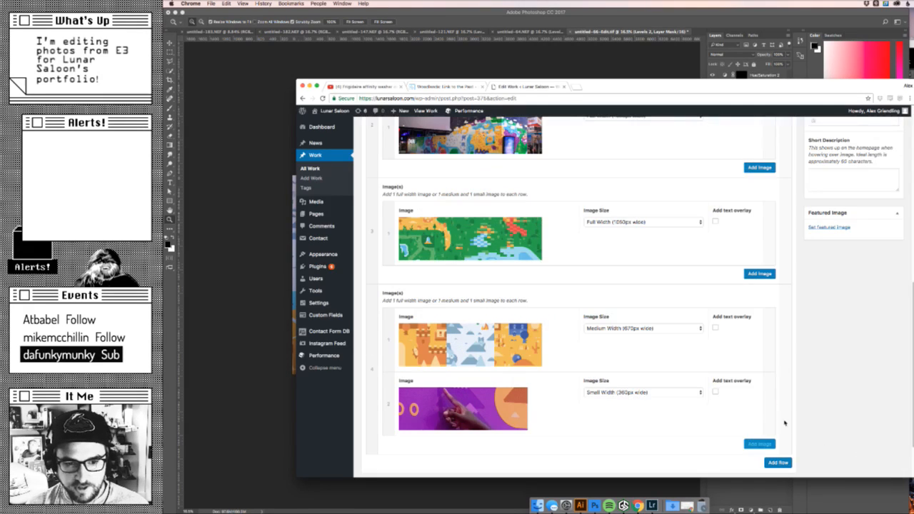
# - Add a fifth row with an image entry and set large_wall.jpg as its image
pyautogui.scroll(-2, 784, 423)
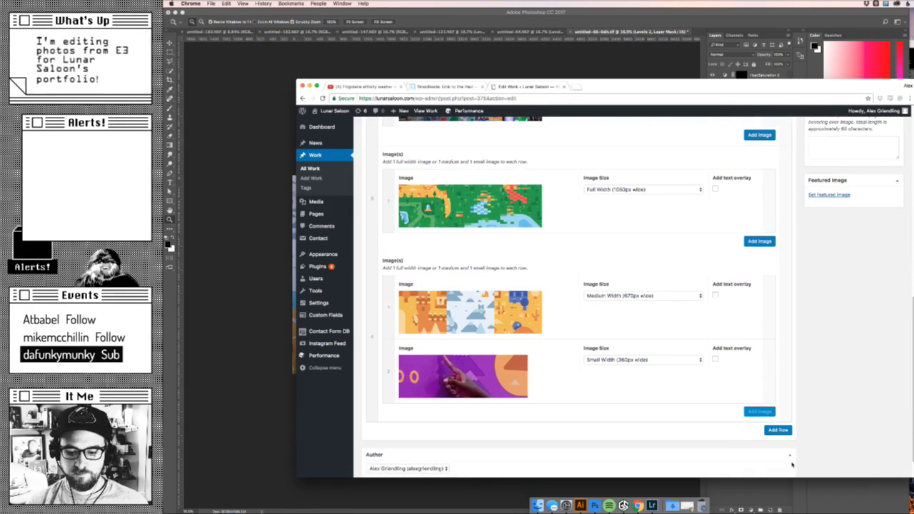
pyautogui.scroll(-2, 792, 464)
pyautogui.click(772, 398)
pyautogui.scroll(-2, 769, 404)
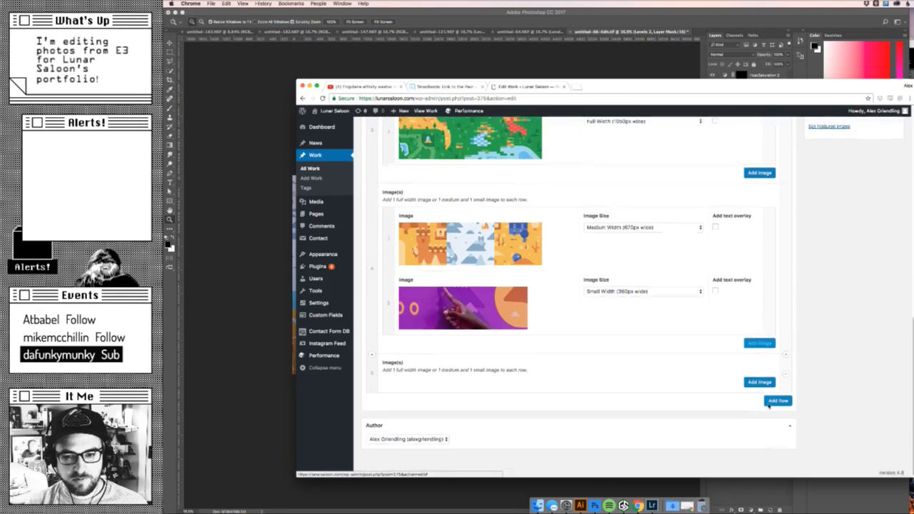
pyautogui.click(755, 384)
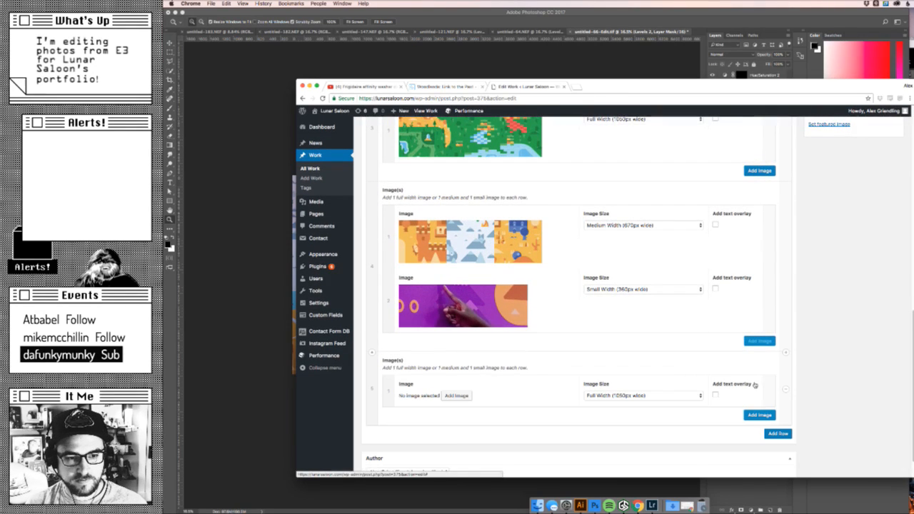
pyautogui.click(457, 395)
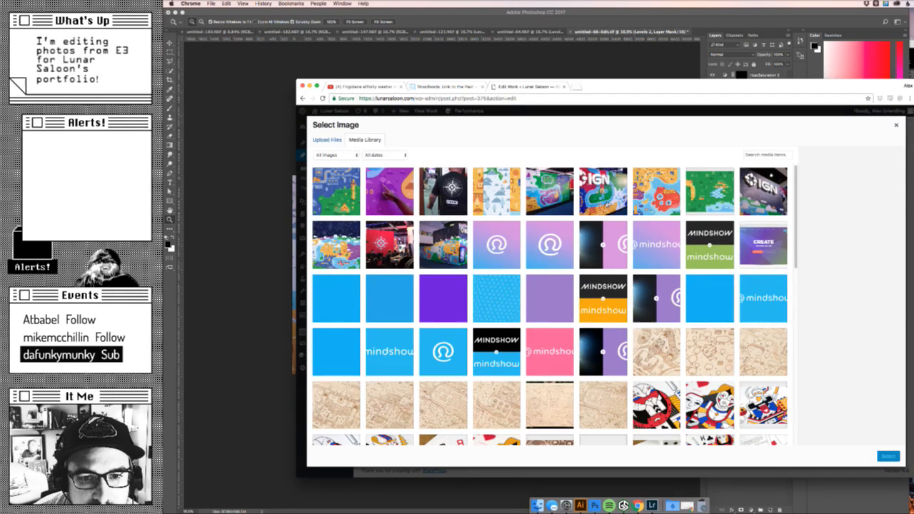
pyautogui.click(605, 196)
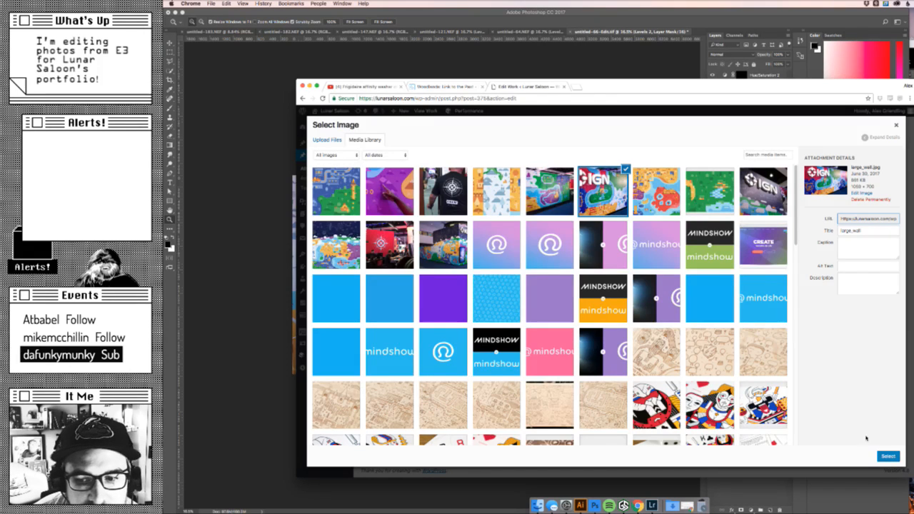
pyautogui.click(888, 457)
# - Add a sixth row with a single image entry and set Large_Skull.png as its image
pyautogui.scroll(-2, 783, 385)
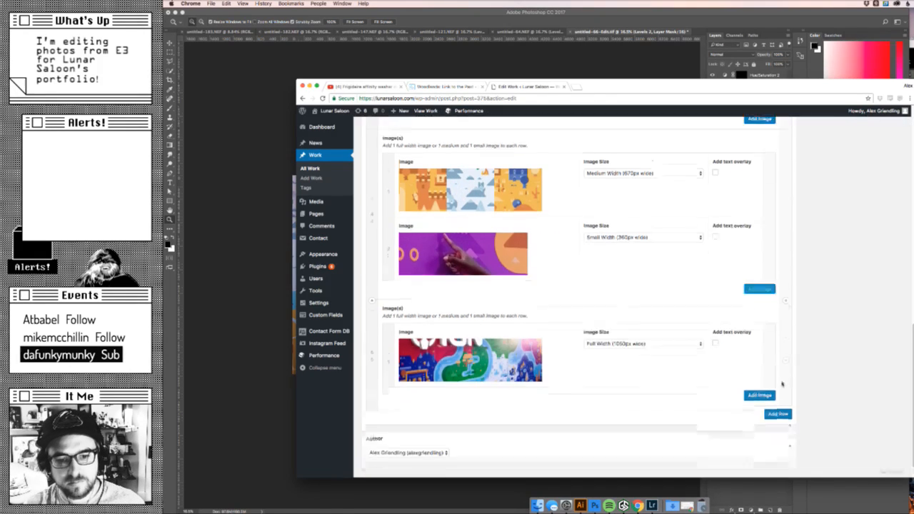
pyautogui.click(778, 397)
pyautogui.scroll(-1, 764, 386)
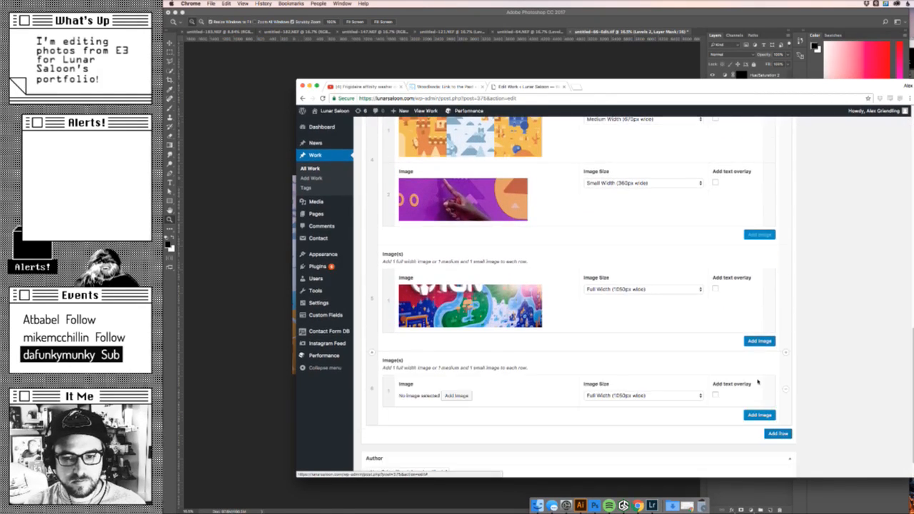
pyautogui.click(759, 417)
pyautogui.click(769, 426)
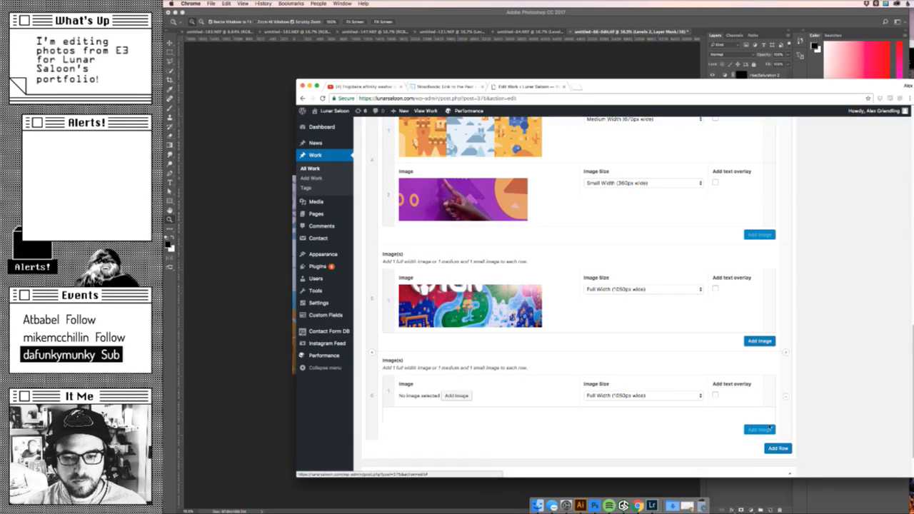
pyautogui.click(456, 395)
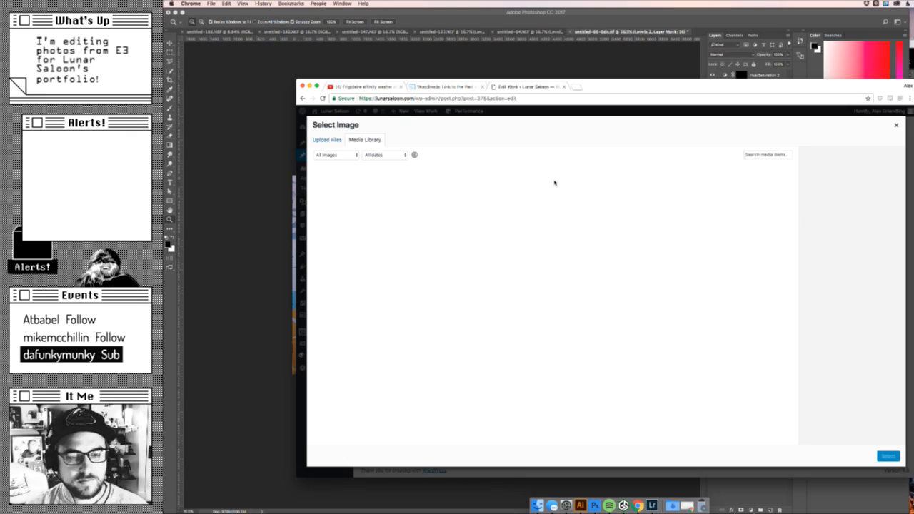
pyautogui.click(663, 202)
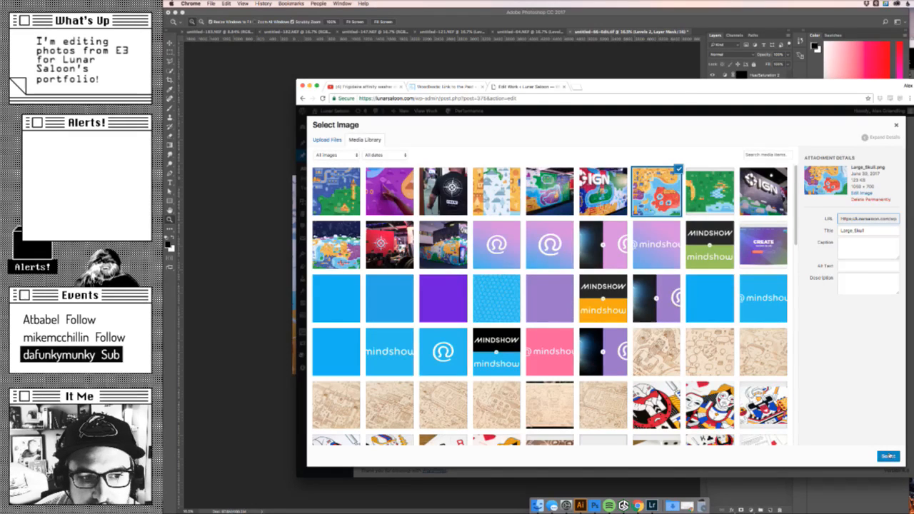
pyautogui.click(888, 456)
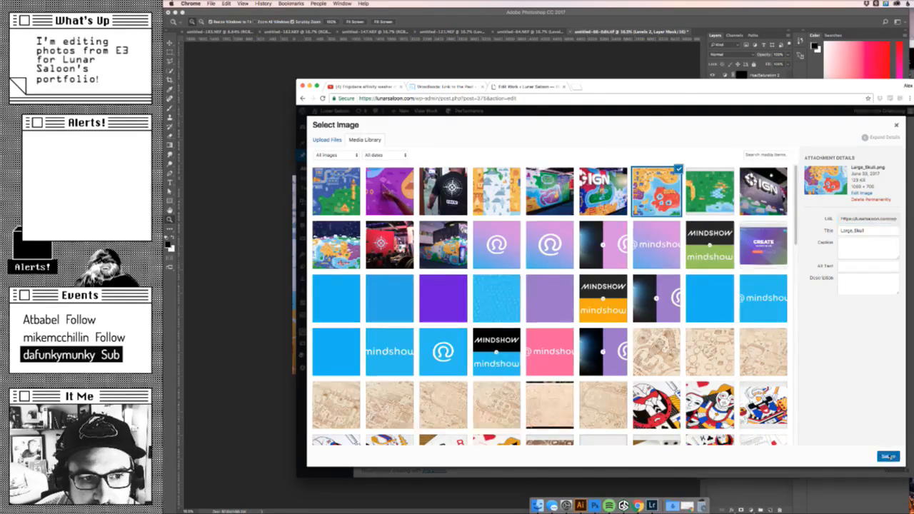
# - Add a seventh row with two image entries and set the first entry's size to Small Width (360px wide)
pyautogui.scroll(-2, 785, 360)
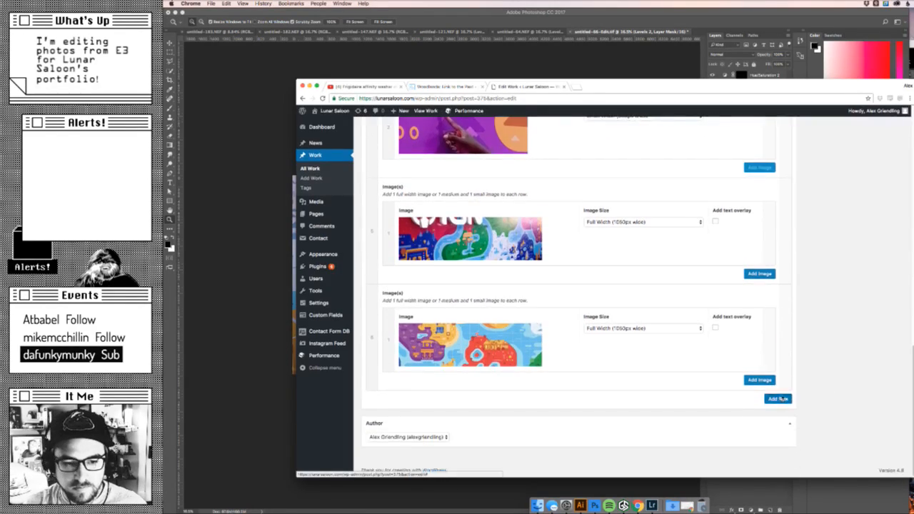
pyautogui.click(777, 398)
pyautogui.click(760, 379)
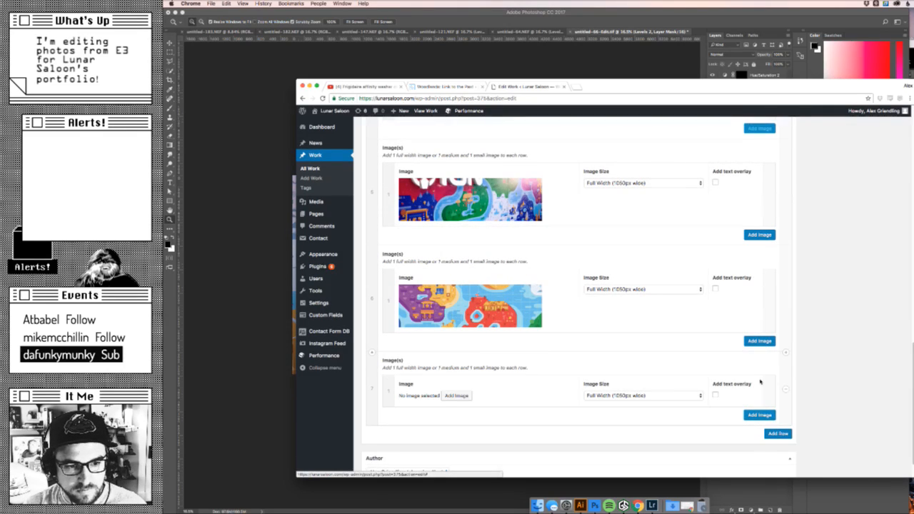
pyautogui.click(755, 381)
pyautogui.click(615, 333)
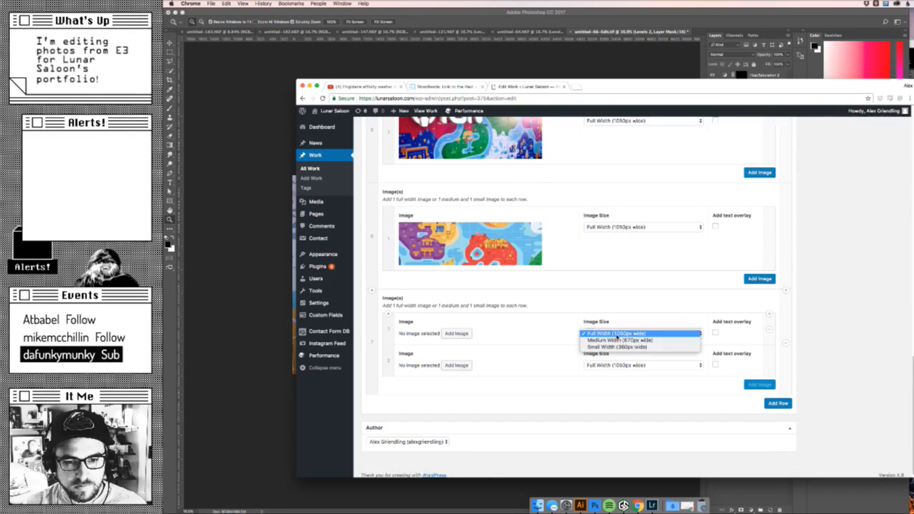
pyautogui.click(617, 347)
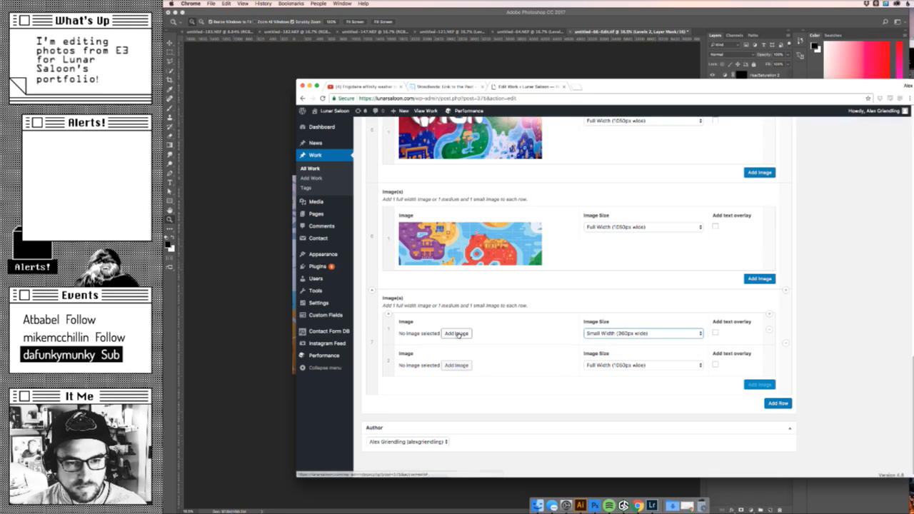
# - Set sm_overwatch.png as the image of the seventh row's first entry
pyautogui.click(456, 333)
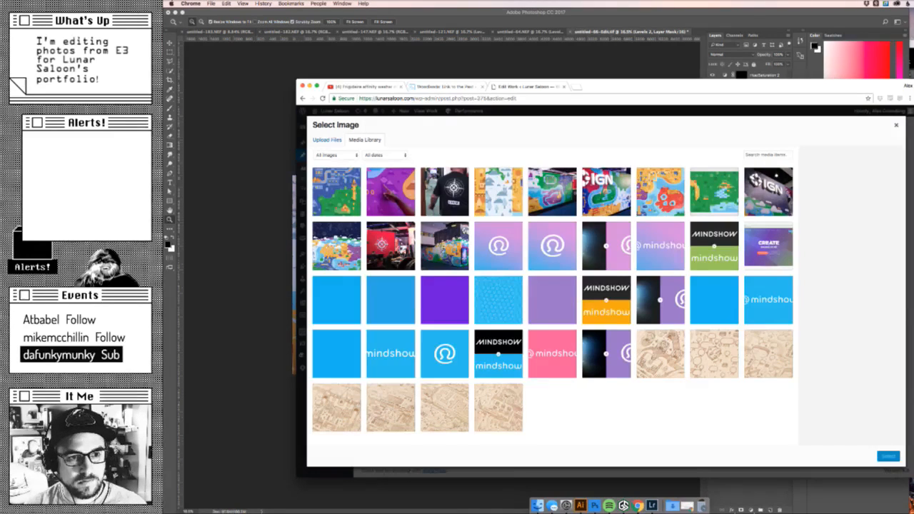
pyautogui.click(356, 216)
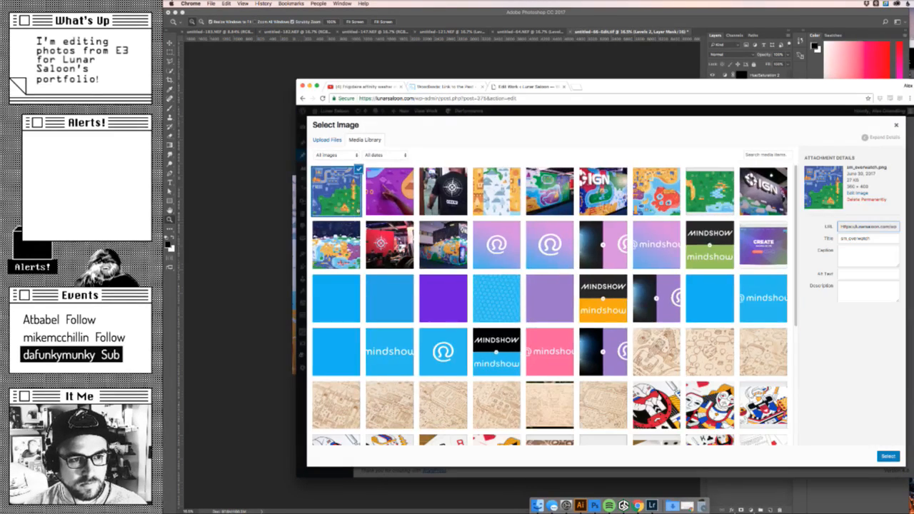
pyautogui.click(888, 456)
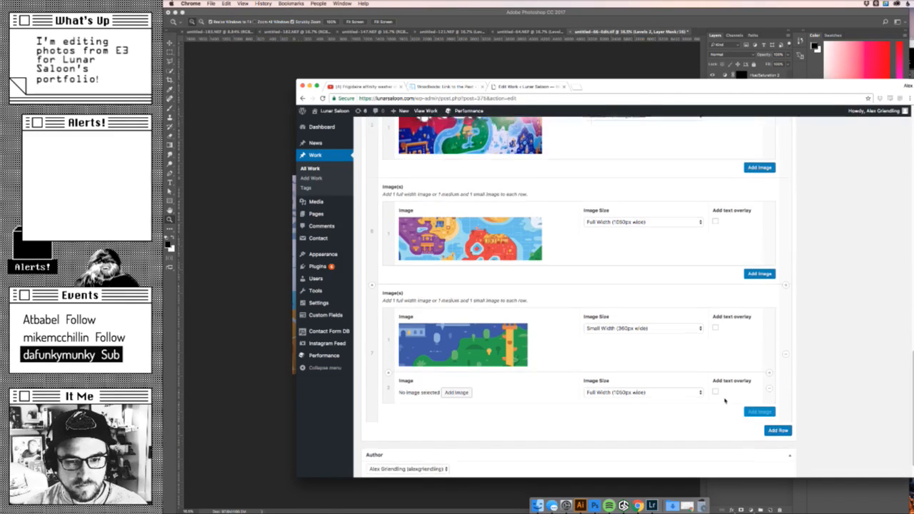
# - Set the seventh row's second entry to Medium Width (670px wide) and give it the photo of the black crew shirt
pyautogui.scroll(-1, 725, 401)
pyautogui.click(686, 379)
pyautogui.click(683, 388)
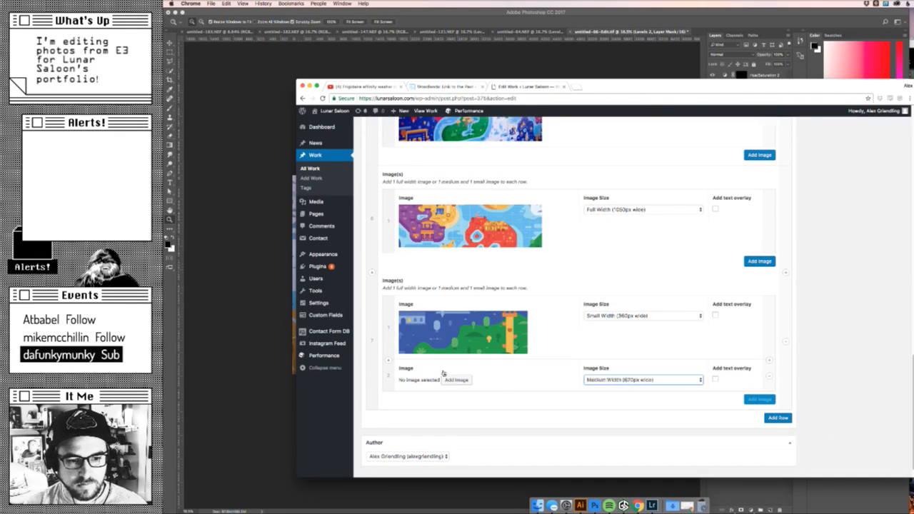
pyautogui.click(456, 380)
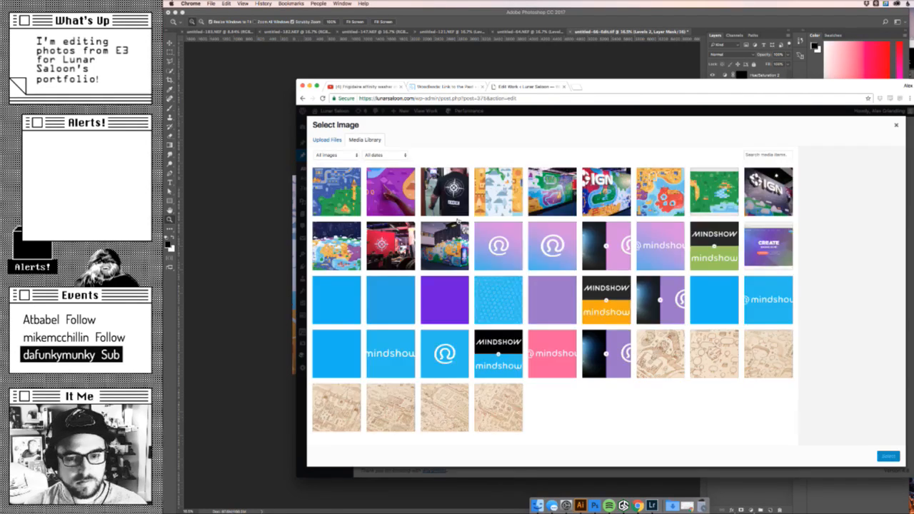
pyautogui.click(457, 215)
pyautogui.click(888, 457)
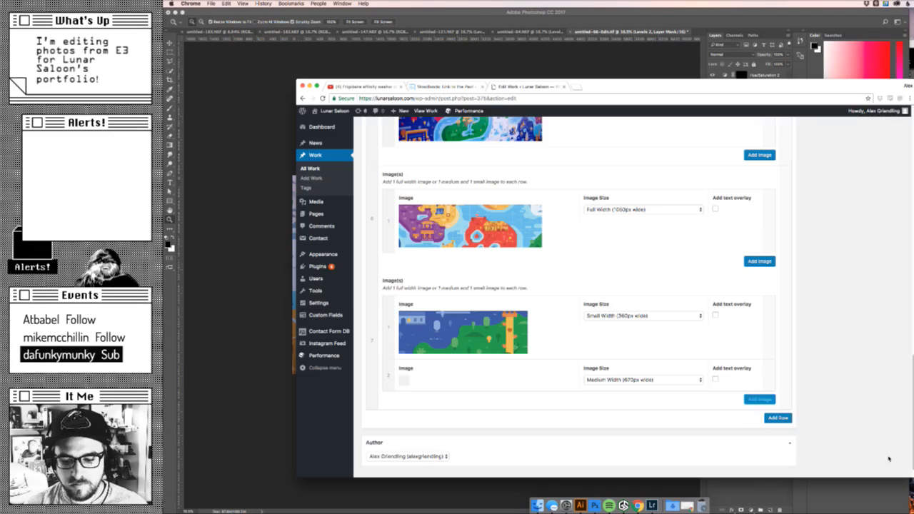
# - Add an eighth row with a single image entry and set large_wall2.jpg as its image
pyautogui.scroll(-1, 738, 392)
pyautogui.click(778, 418)
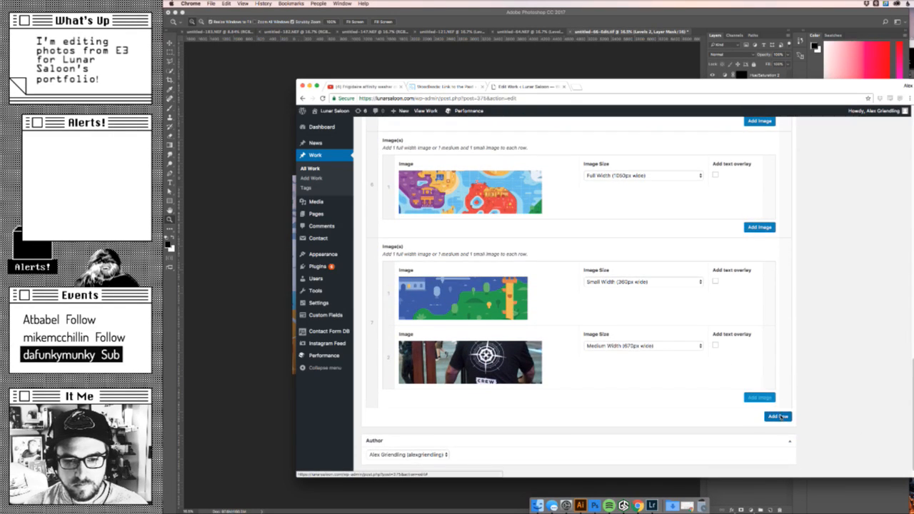
pyautogui.scroll(-1, 778, 418)
pyautogui.click(759, 398)
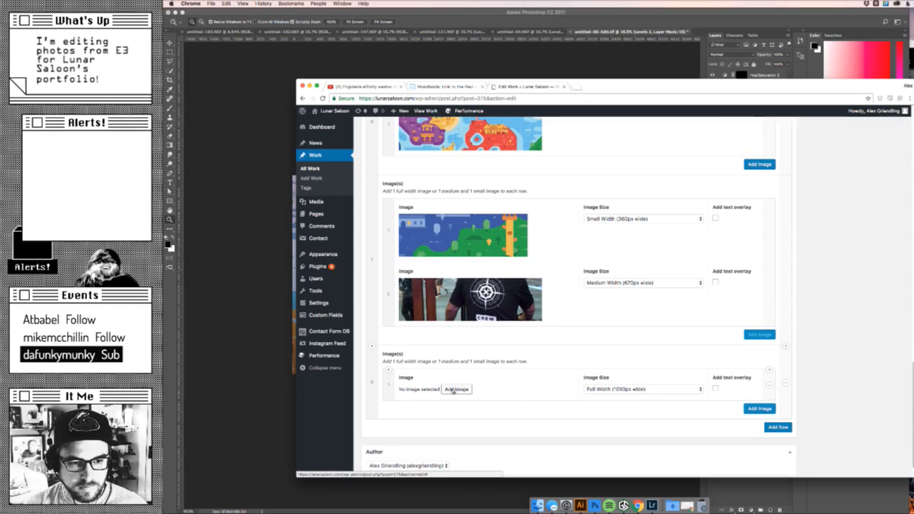
pyautogui.click(455, 390)
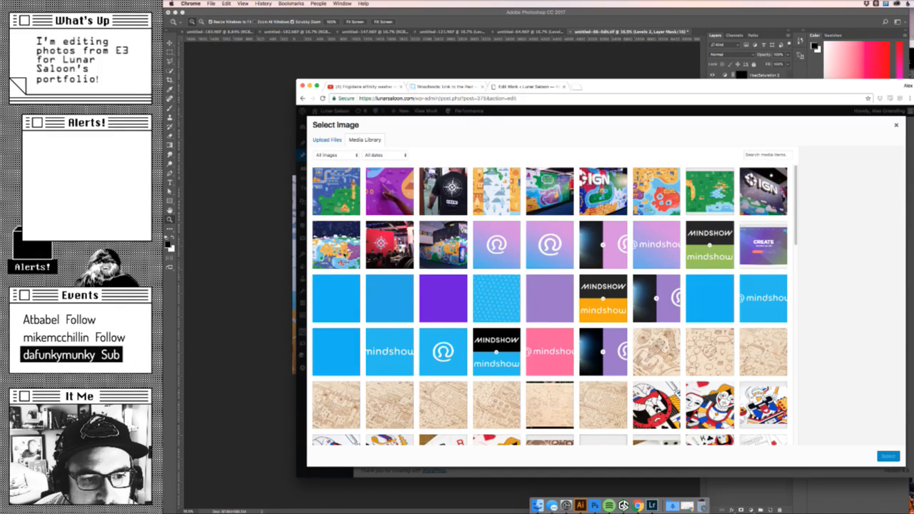
pyautogui.click(347, 253)
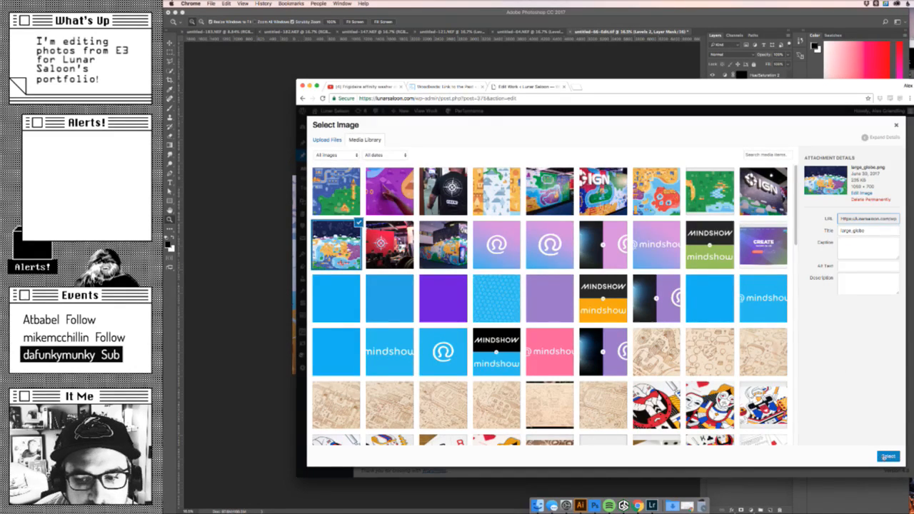
pyautogui.click(549, 192)
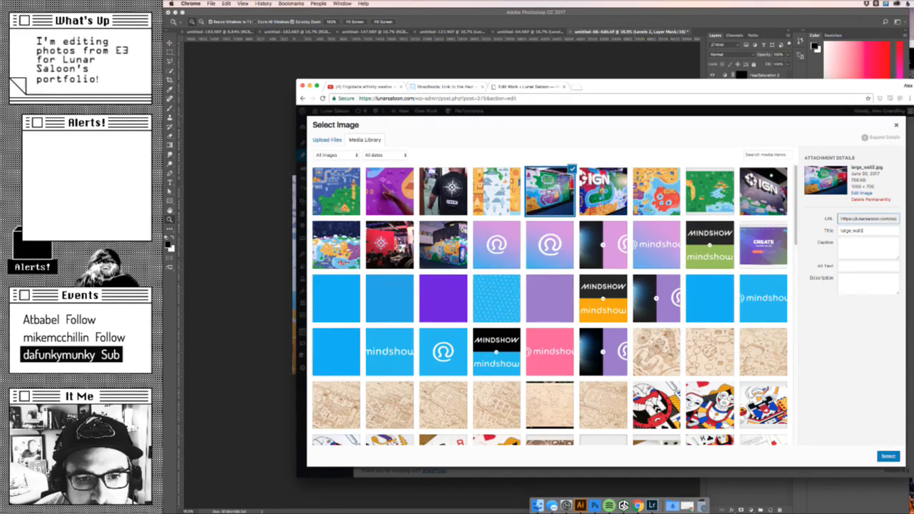
pyautogui.click(888, 457)
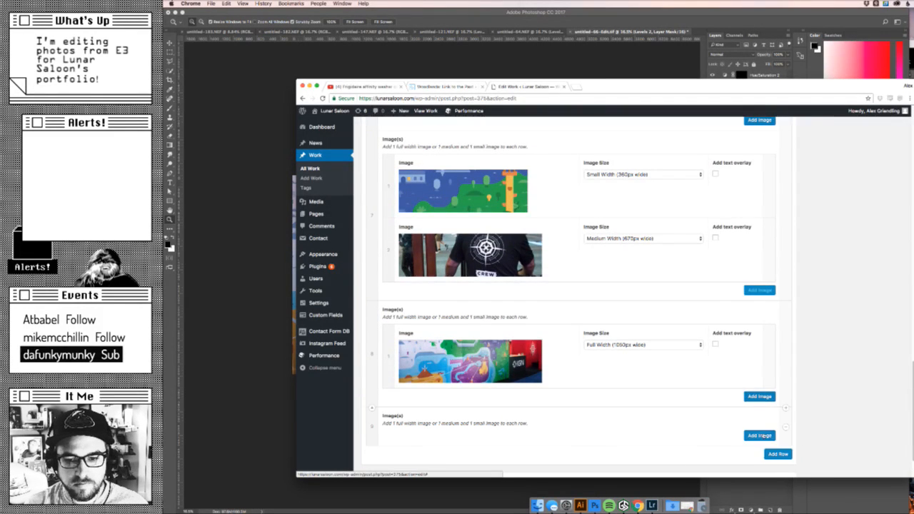
# - Add an image entry to the ninth row and set large_globe.png as its image
pyautogui.click(760, 435)
pyautogui.scroll(-2, 457, 396)
pyautogui.click(457, 395)
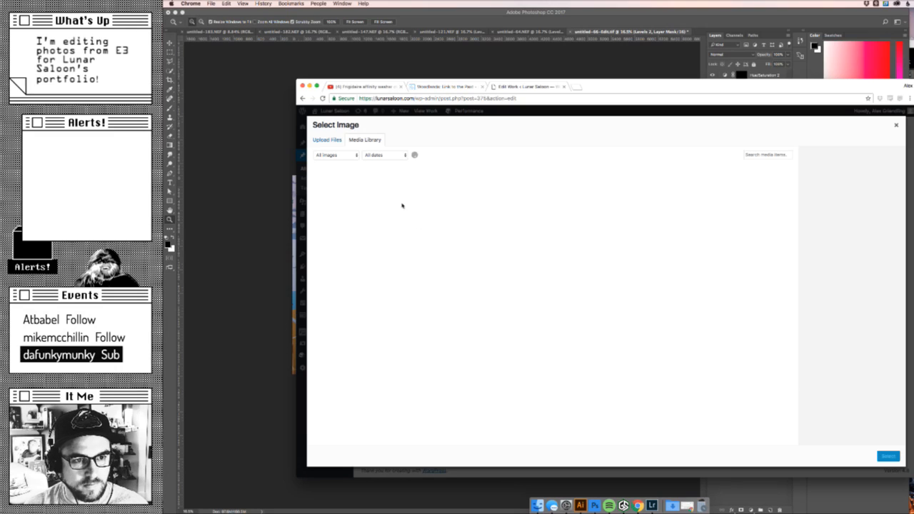
pyautogui.click(354, 247)
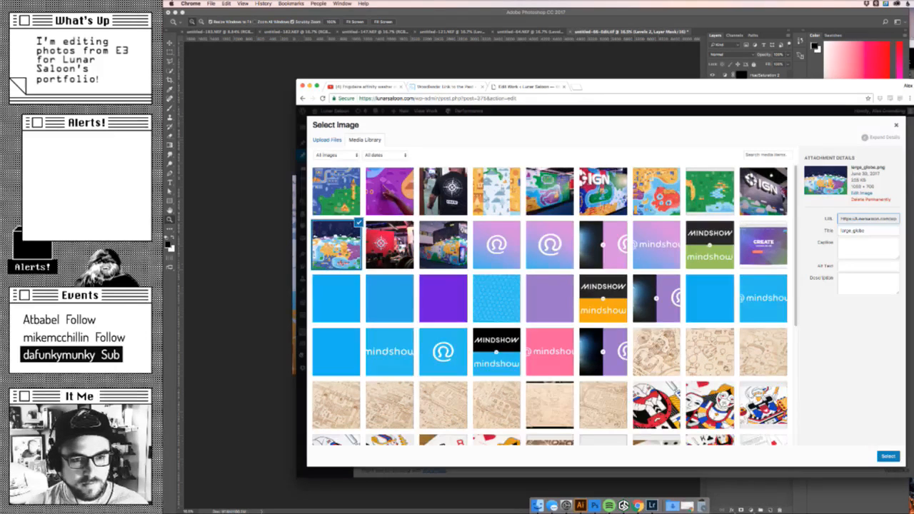
pyautogui.click(887, 458)
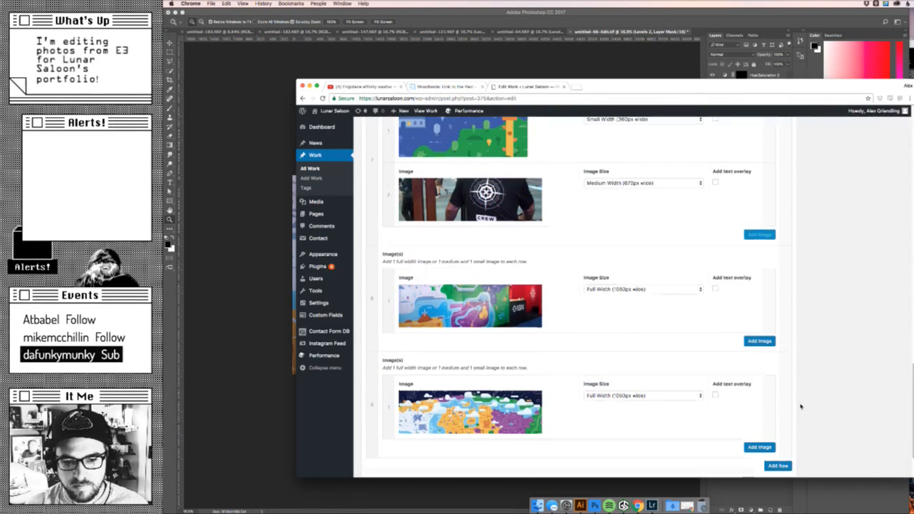
# - Save the entry as a draft and open its preview page
pyautogui.scroll(10, 801, 420)
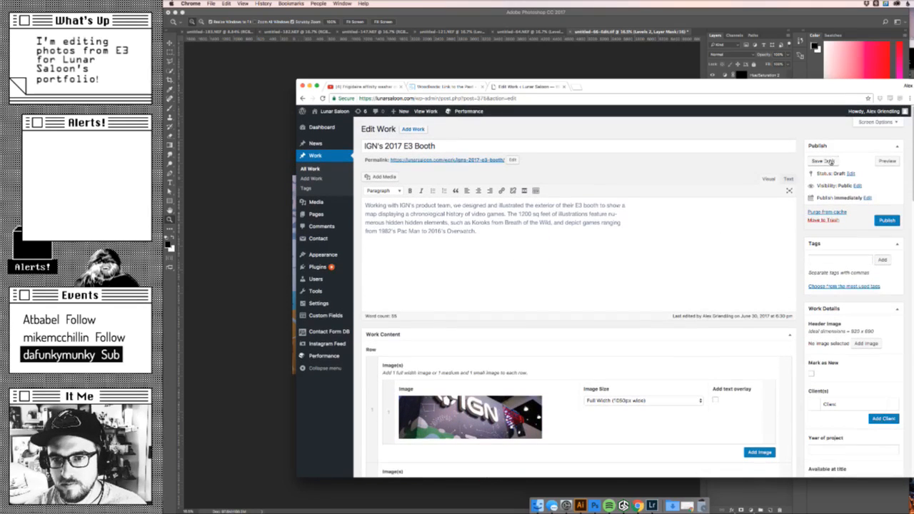
pyautogui.click(829, 162)
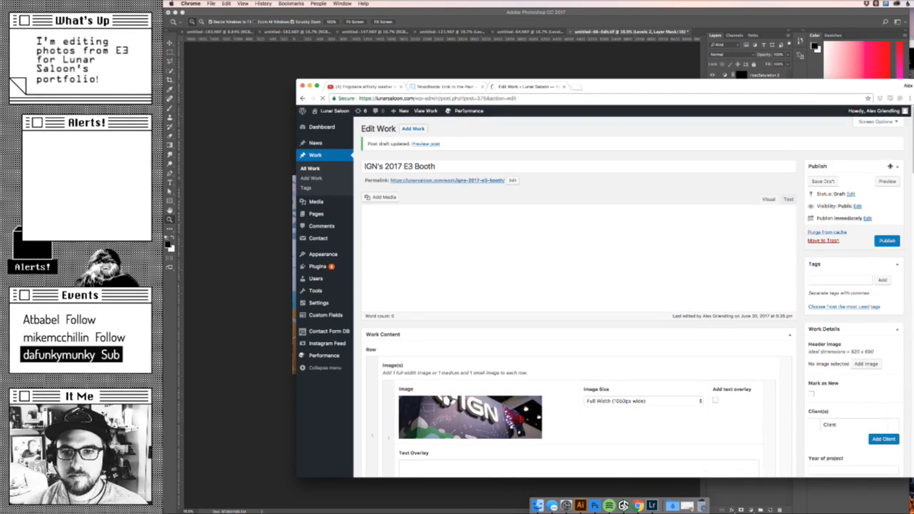
pyautogui.moveTo(597, 243); pyautogui.dragTo(562, 228)
pyautogui.click(561, 228)
pyautogui.click(884, 182)
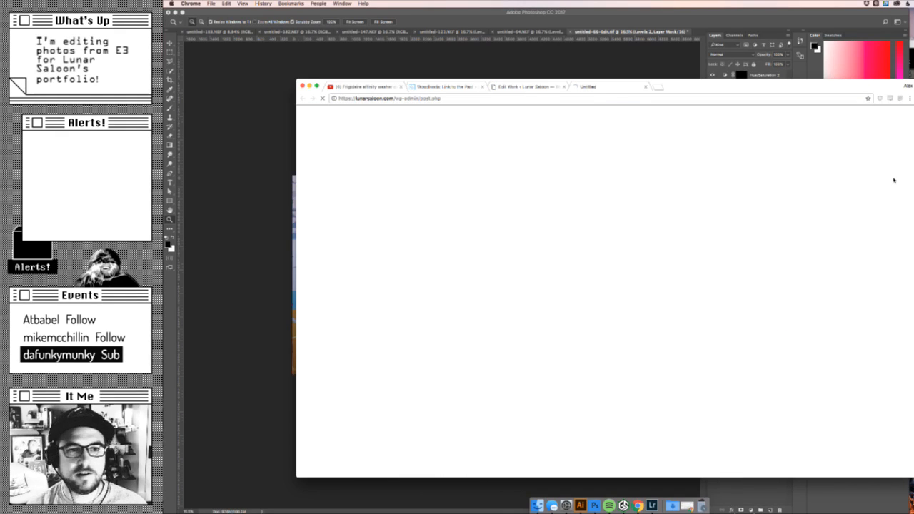
pyautogui.moveTo(636, 84); pyautogui.dragTo(623, 54)
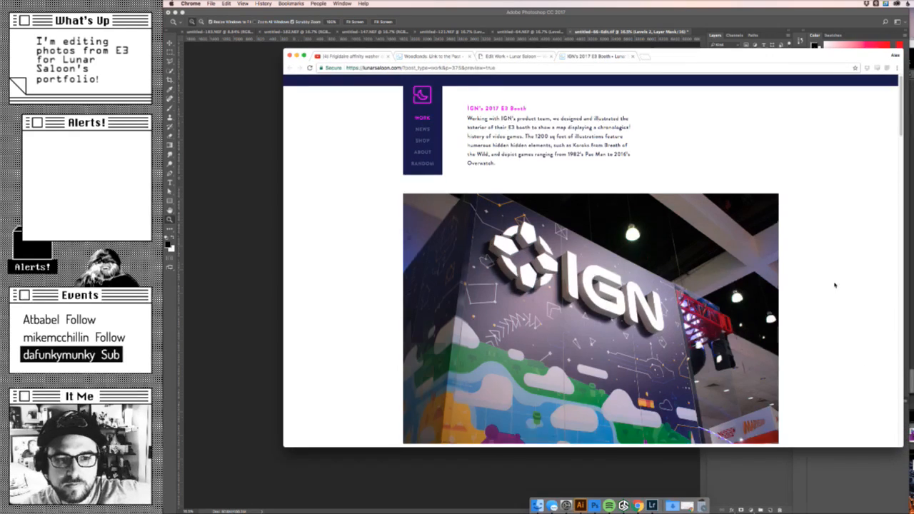
# - Review the previewed booth page from top to bottom and back, checking the order, sizing and pairing of the images in every row
pyautogui.scroll(-5, 850, 315)
pyautogui.scroll(-7, 834, 285)
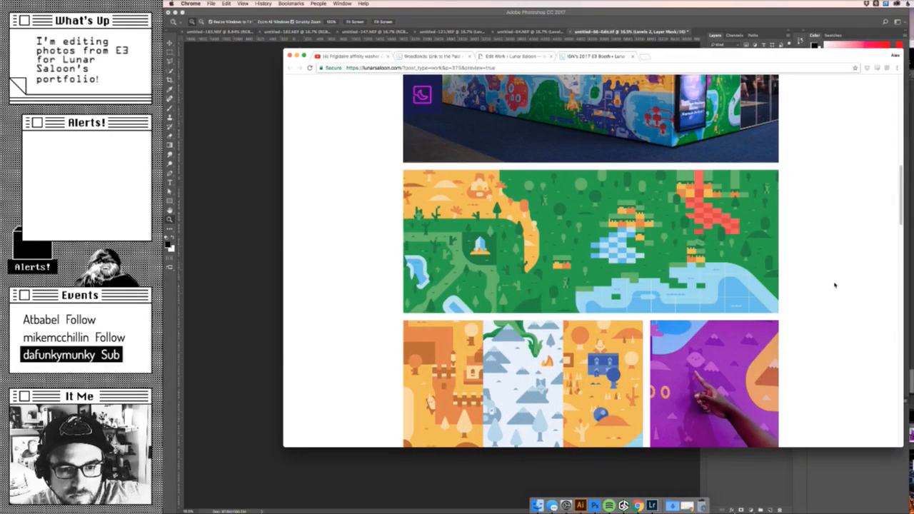
pyautogui.scroll(-3, 834, 285)
pyautogui.scroll(-1, 834, 285)
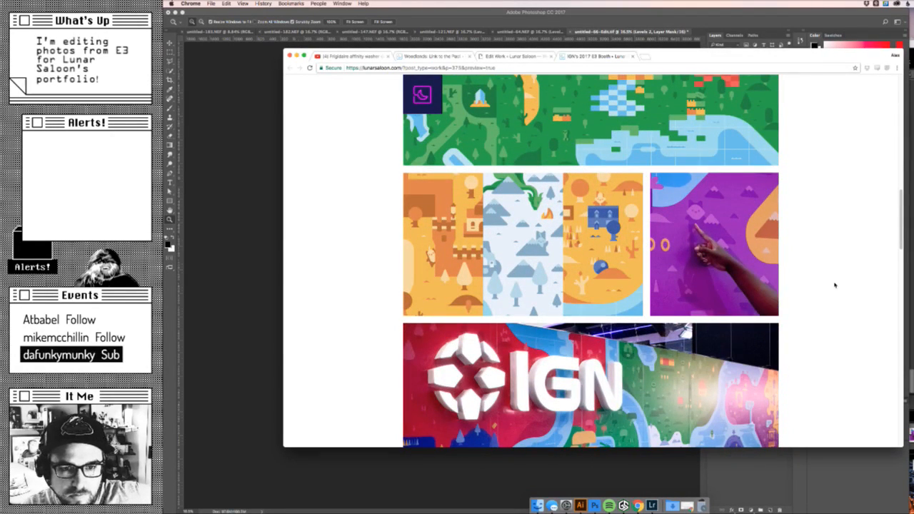
pyautogui.scroll(-2, 834, 285)
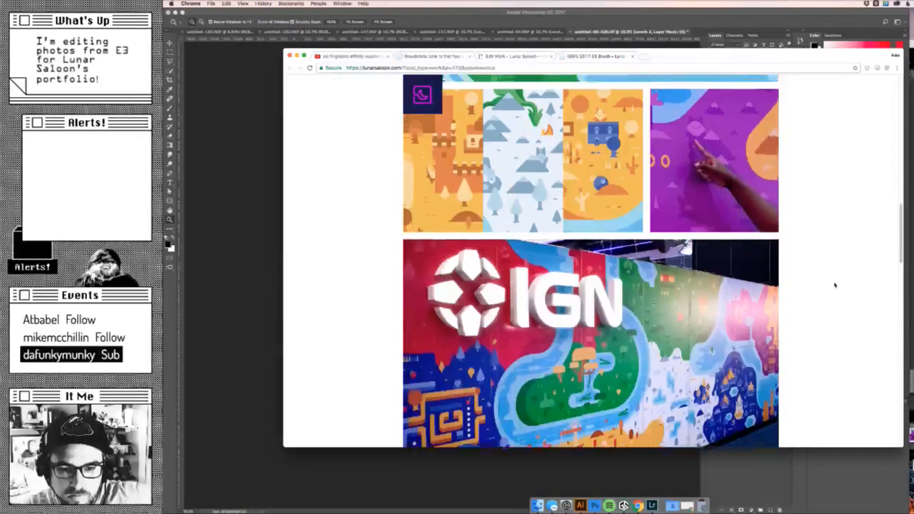
pyautogui.scroll(-2, 835, 285)
pyautogui.scroll(-1, 834, 285)
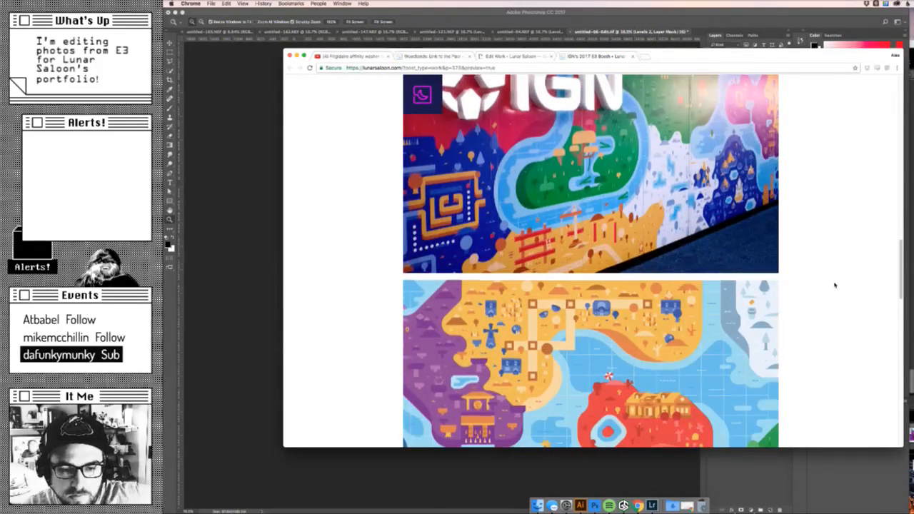
pyautogui.scroll(-3, 835, 285)
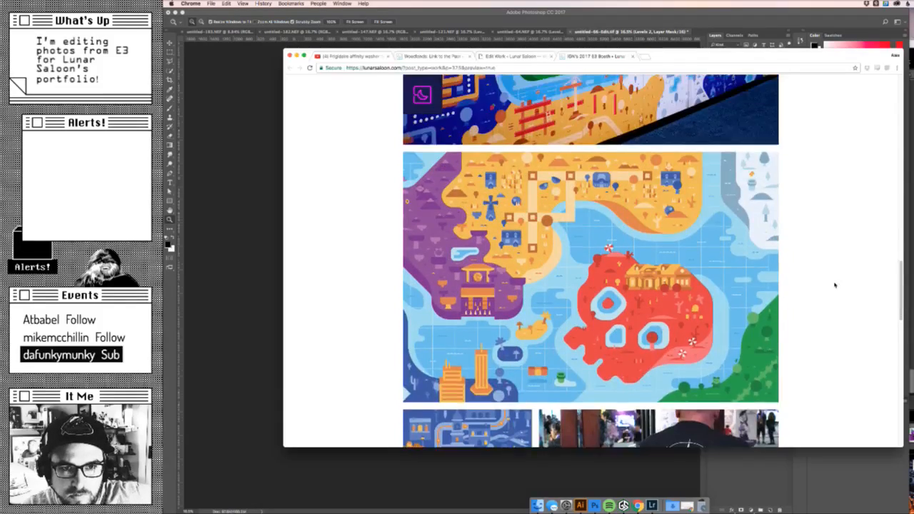
pyautogui.scroll(2, 835, 285)
pyautogui.scroll(-4, 834, 285)
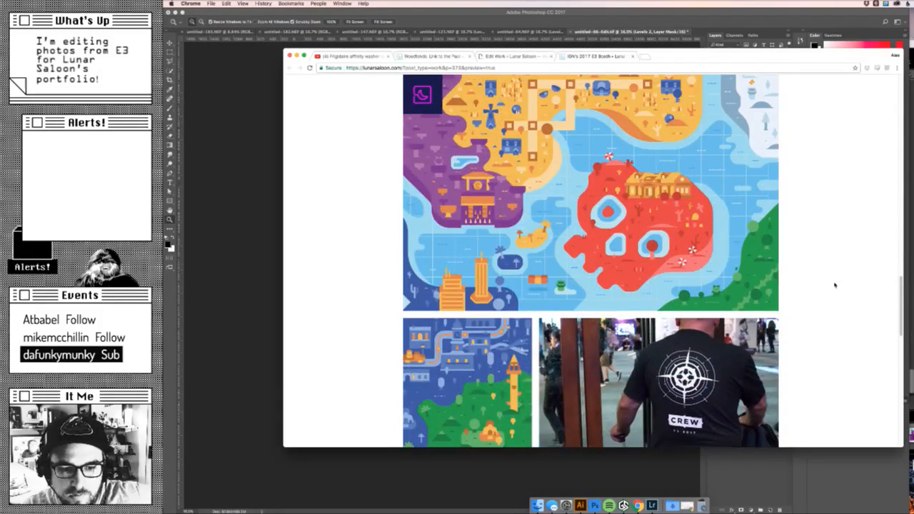
pyautogui.scroll(-3, 834, 285)
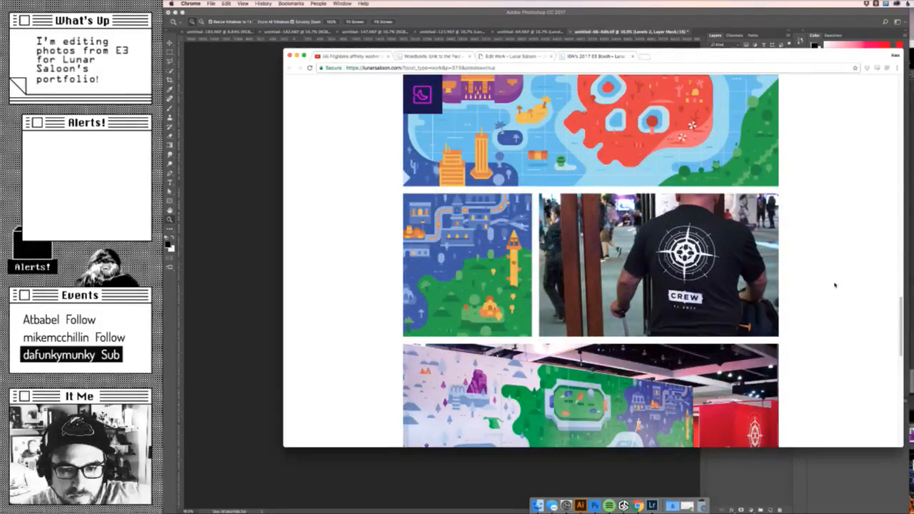
pyautogui.scroll(-4, 834, 285)
pyautogui.scroll(-4, 834, 285)
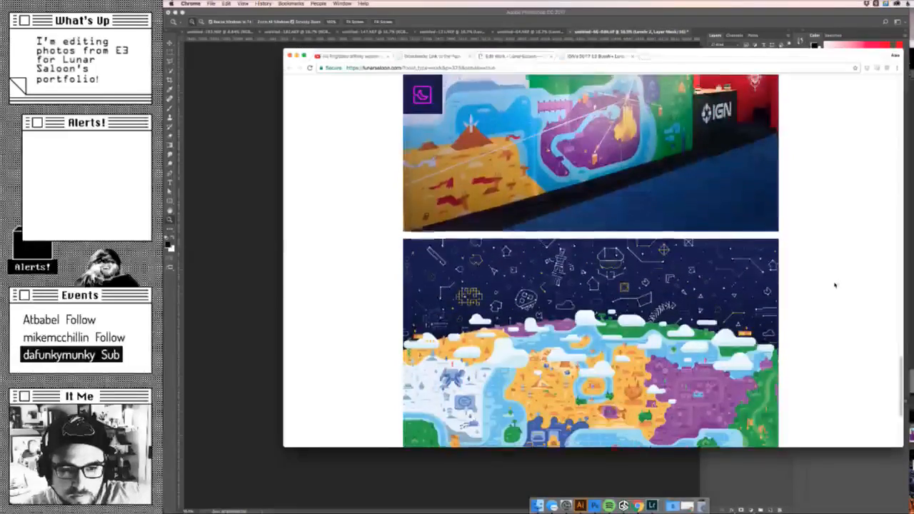
pyautogui.scroll(-4, 835, 285)
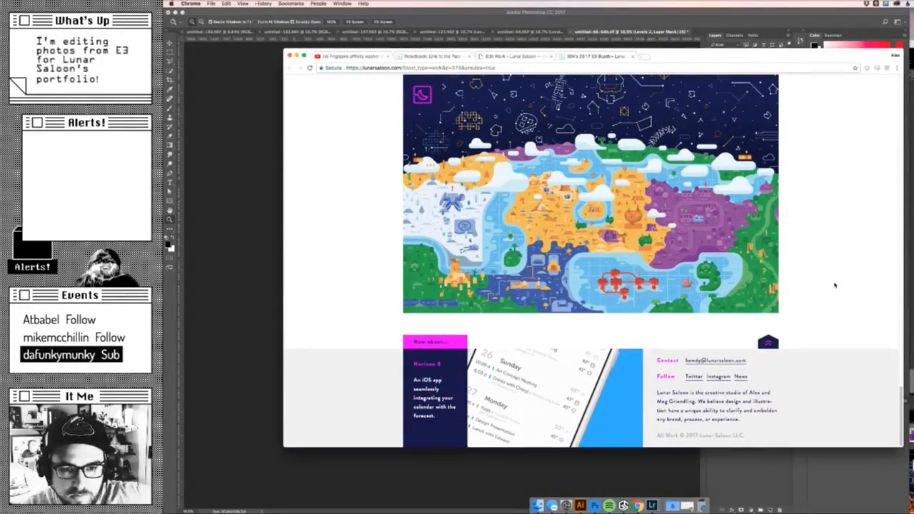
pyautogui.scroll(2, 834, 285)
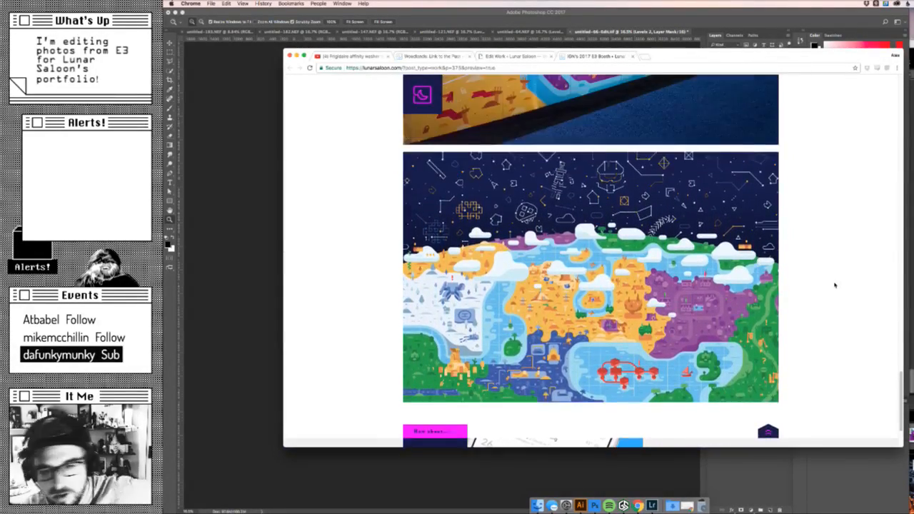
pyautogui.scroll(5, 835, 285)
pyautogui.scroll(15, 834, 285)
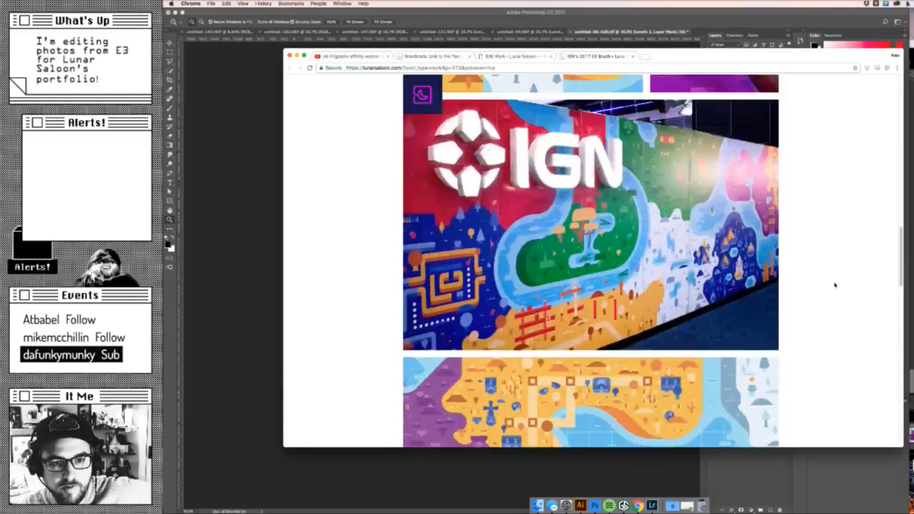
pyautogui.scroll(3, 834, 285)
pyautogui.scroll(-15, 834, 285)
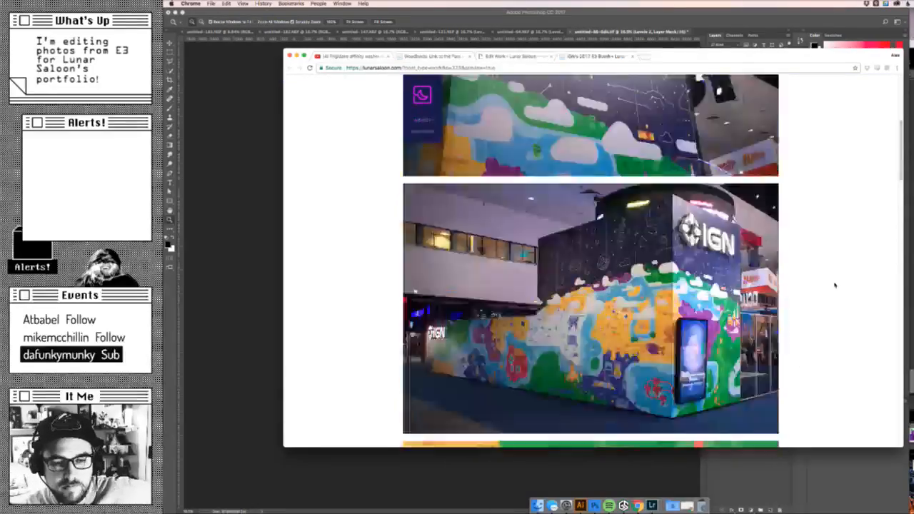
pyautogui.scroll(10, 835, 285)
pyautogui.scroll(-1, 834, 285)
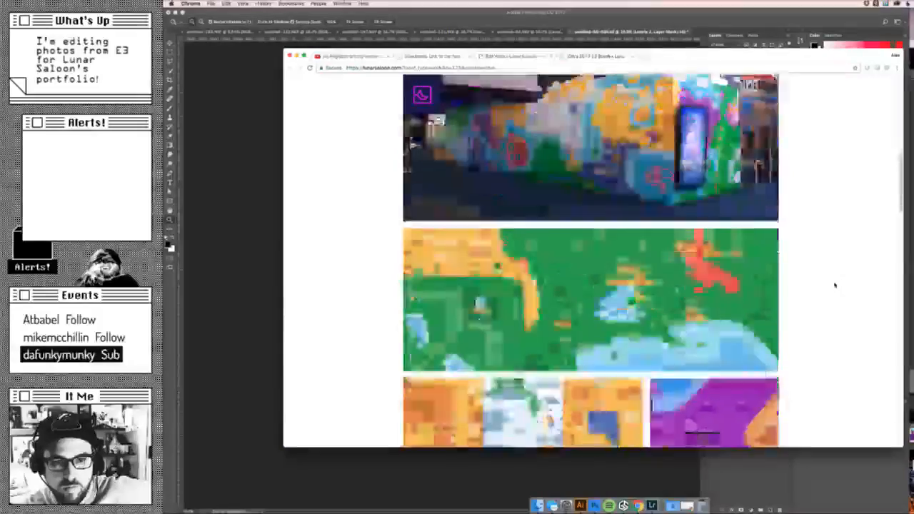
pyautogui.scroll(1, 834, 285)
pyautogui.scroll(-5, 835, 285)
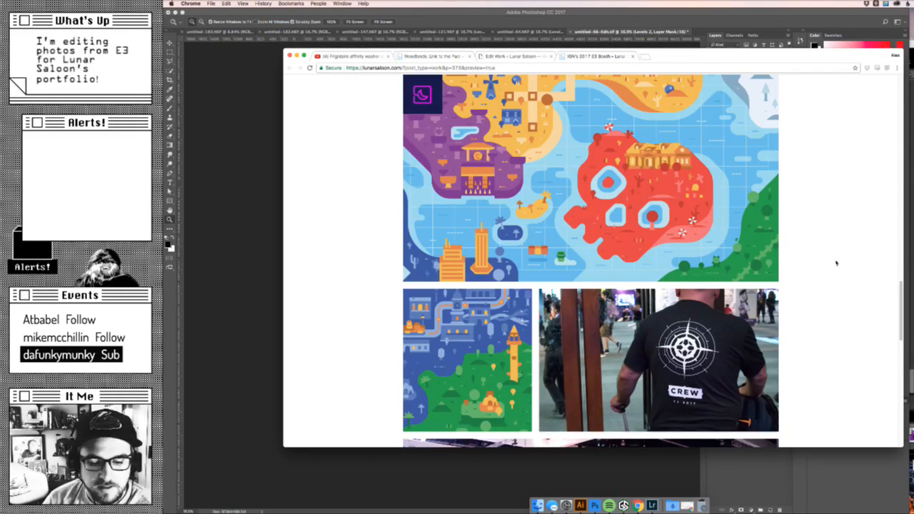
pyautogui.scroll(15, 738, 241)
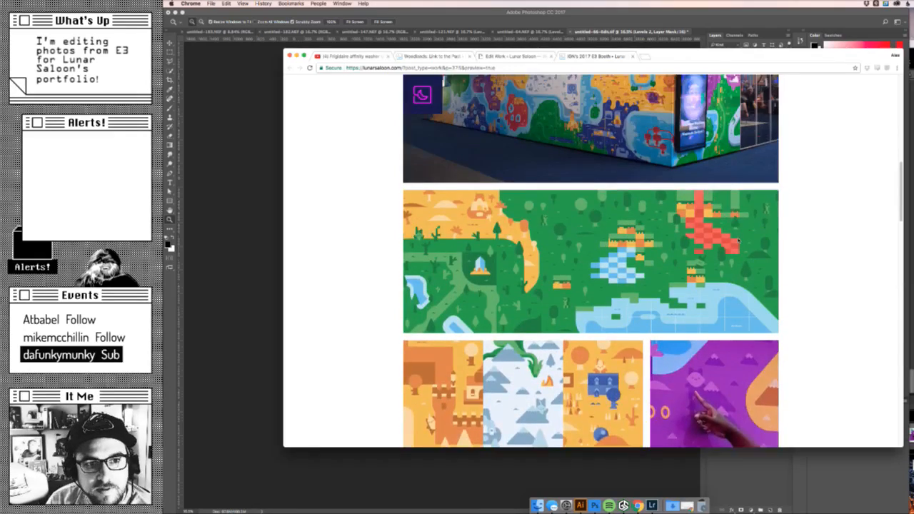
pyautogui.scroll(10, 739, 240)
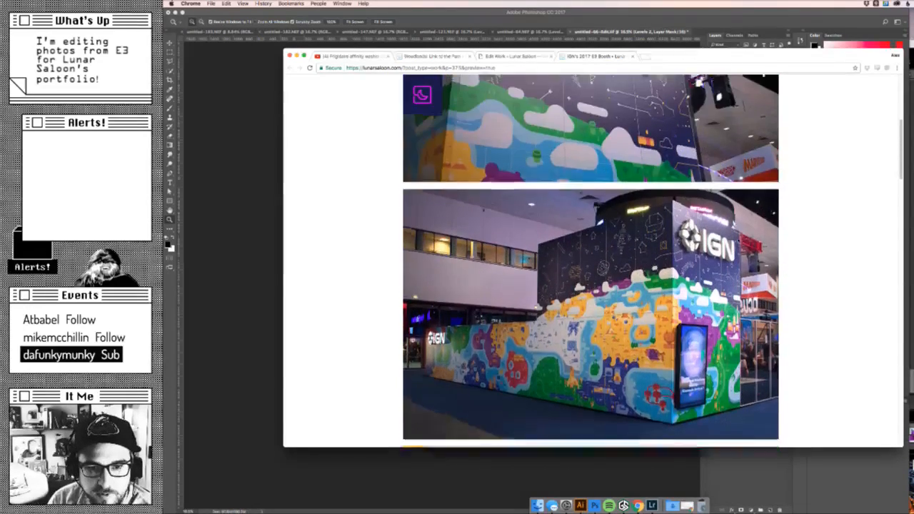
# - Examine the introduction text and the first two full-width booth images on the preview page
pyautogui.scroll(-5, 739, 240)
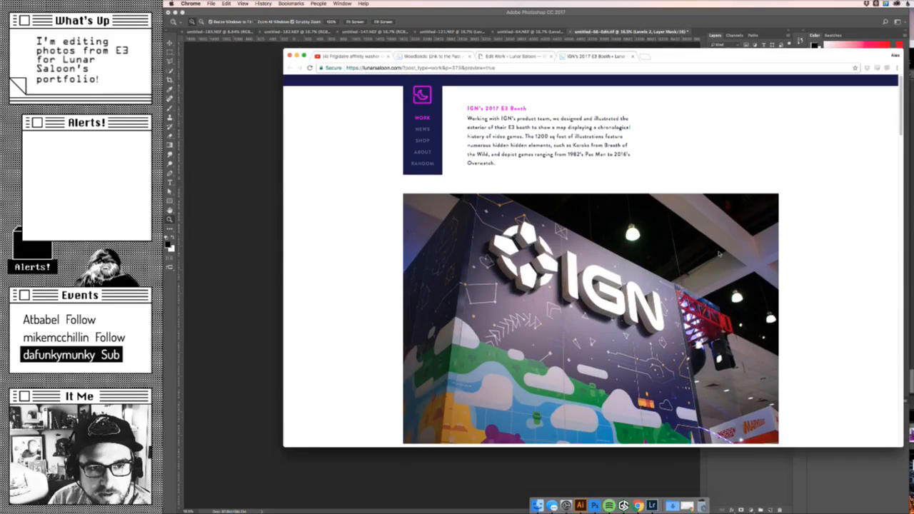
pyautogui.scroll(5, 719, 253)
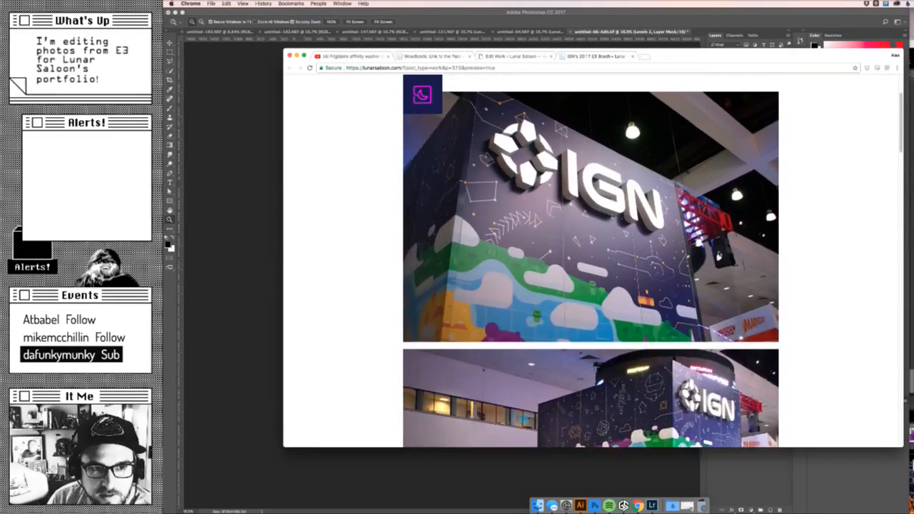
pyautogui.scroll(-10, 571, 214)
pyautogui.scroll(10, 431, 115)
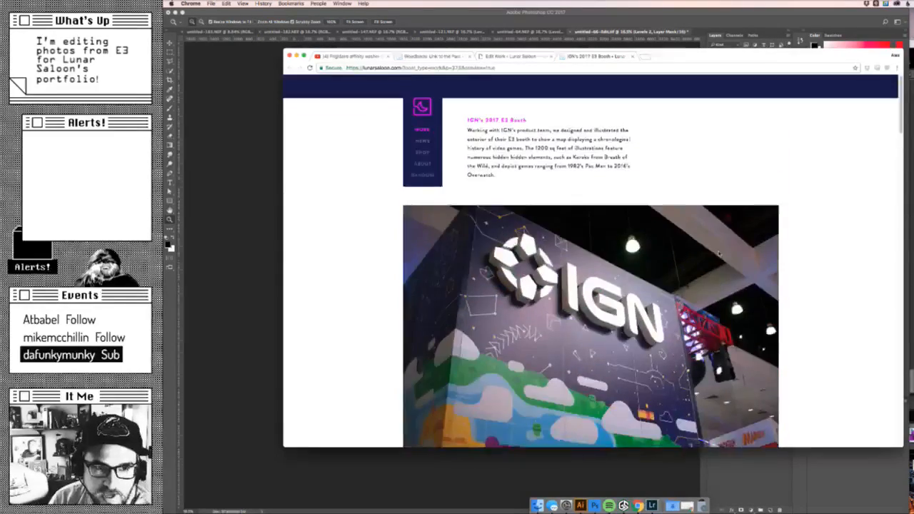
pyautogui.scroll(-5, 604, 250)
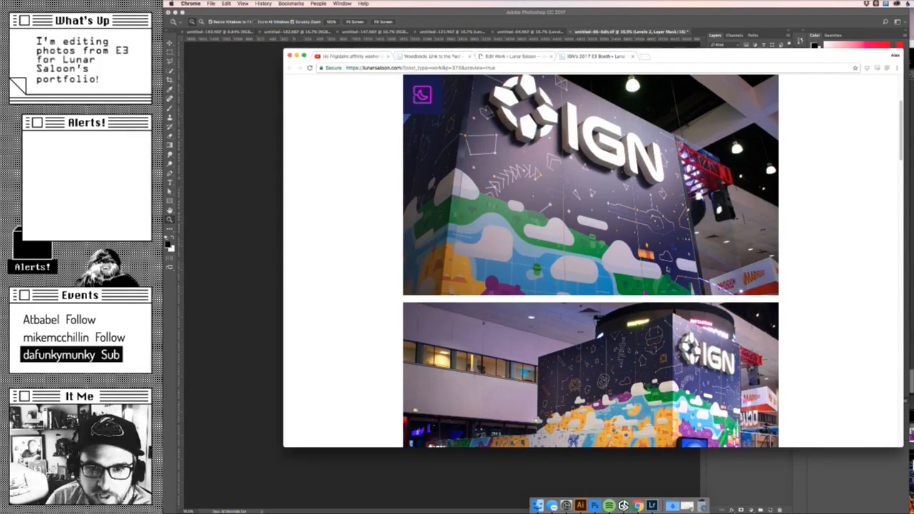
# - Return to the entry's editor and check the images and size settings in all nine content rows
pyautogui.click(510, 57)
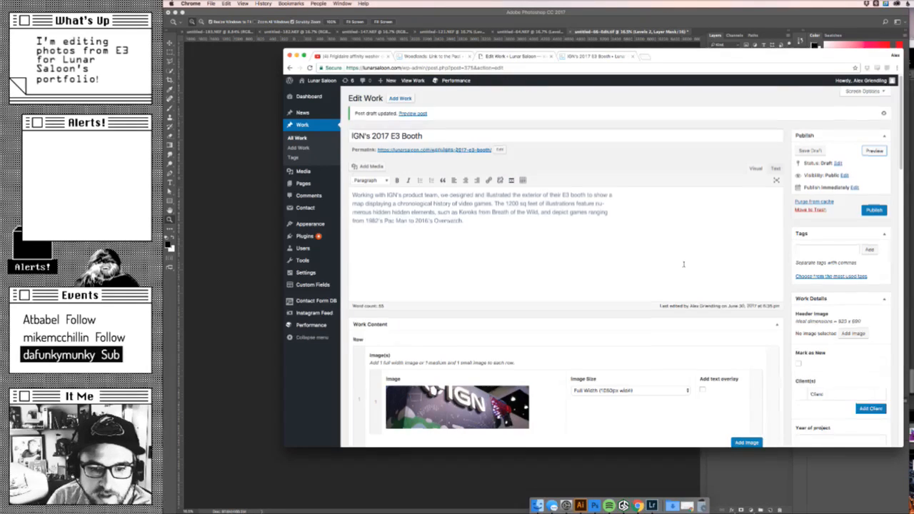
pyautogui.scroll(-5, 683, 265)
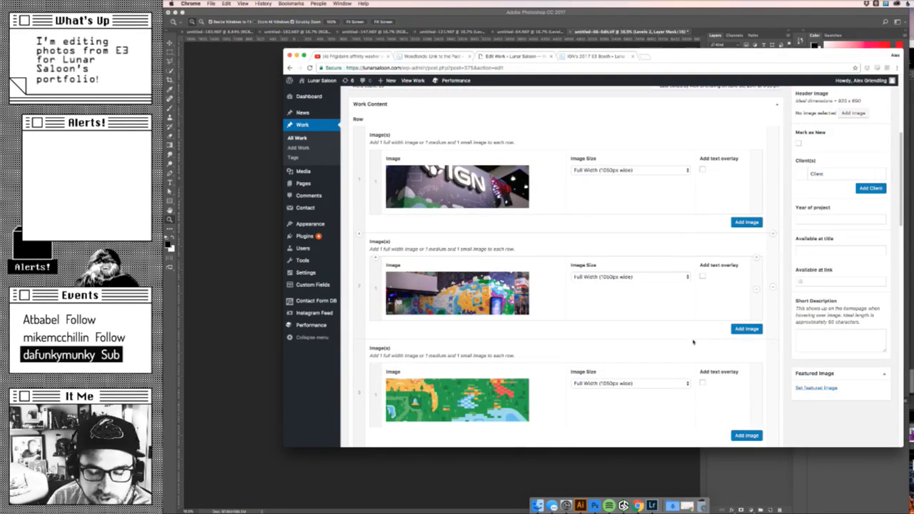
pyautogui.scroll(-7, 669, 316)
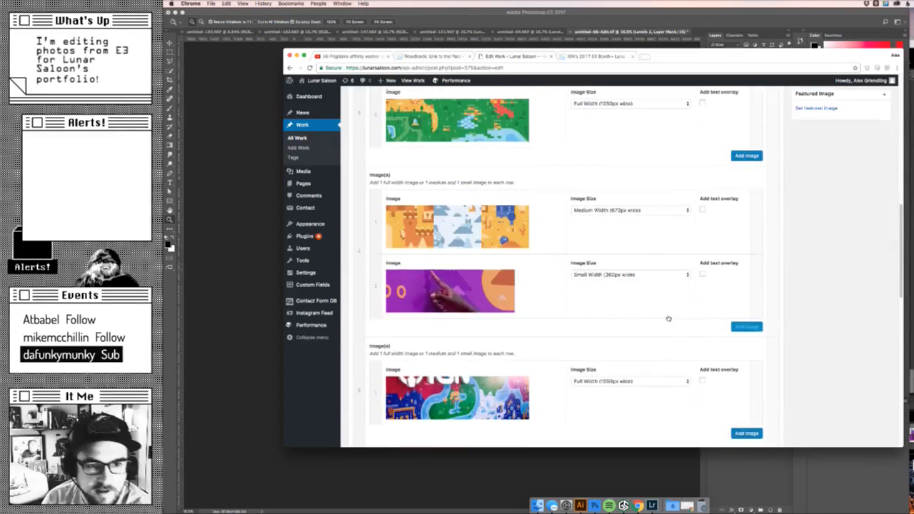
pyautogui.scroll(-8, 669, 319)
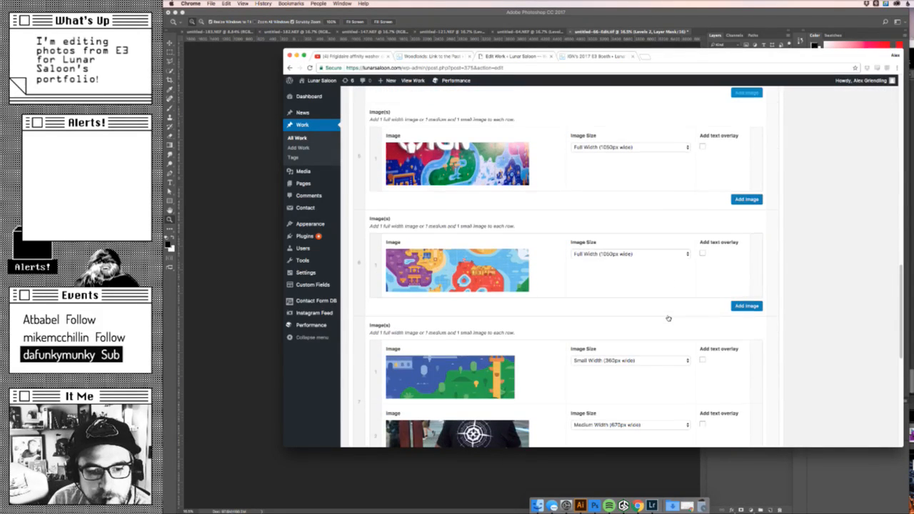
pyautogui.scroll(-4, 668, 318)
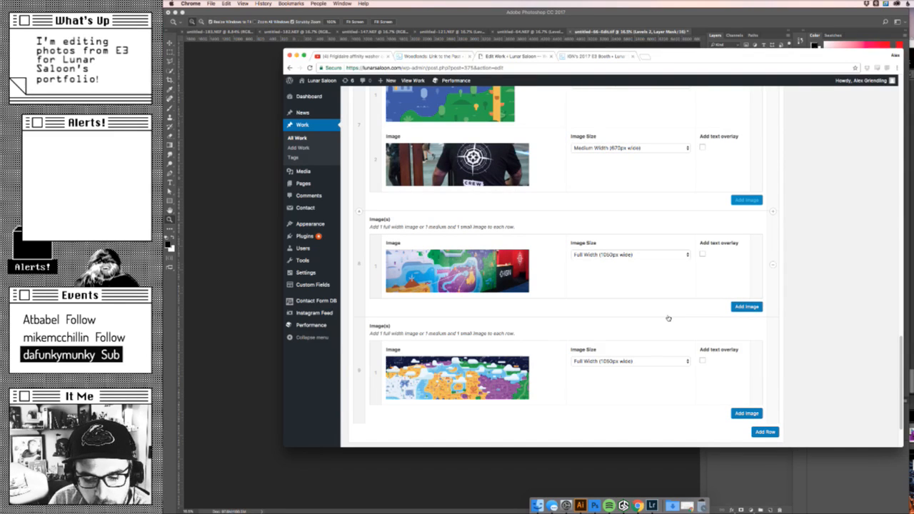
# - Review the preview page again down to the closing globe illustration and footer, and return to its beginning
pyautogui.click(575, 55)
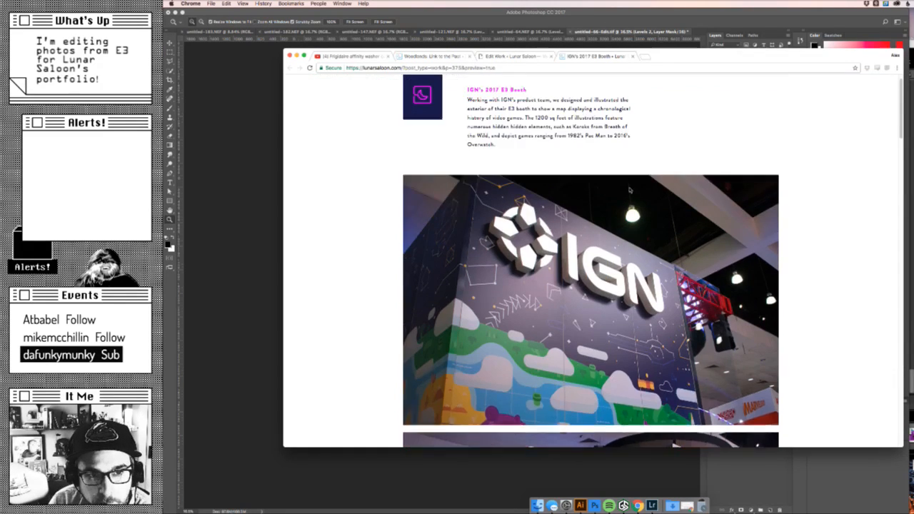
pyautogui.scroll(-8, 784, 310)
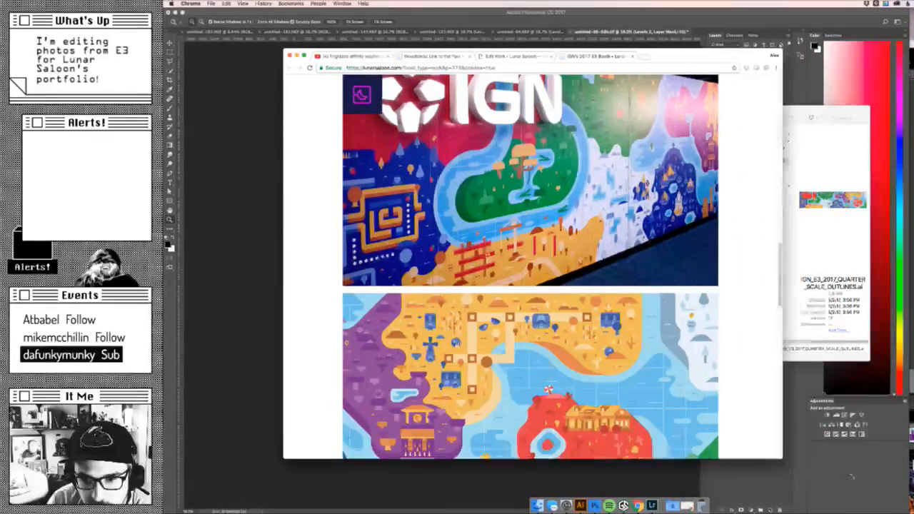
pyautogui.scroll(-5, 857, 310)
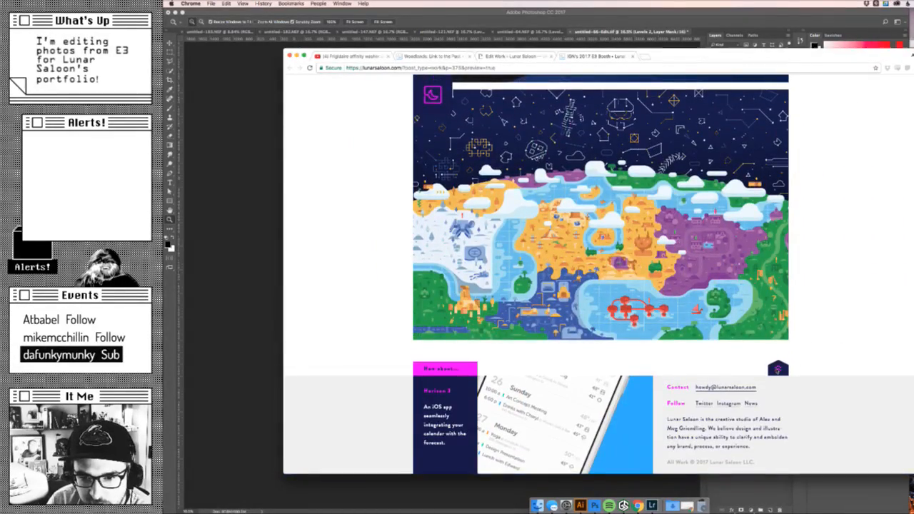
pyautogui.scroll(12, 778, 368)
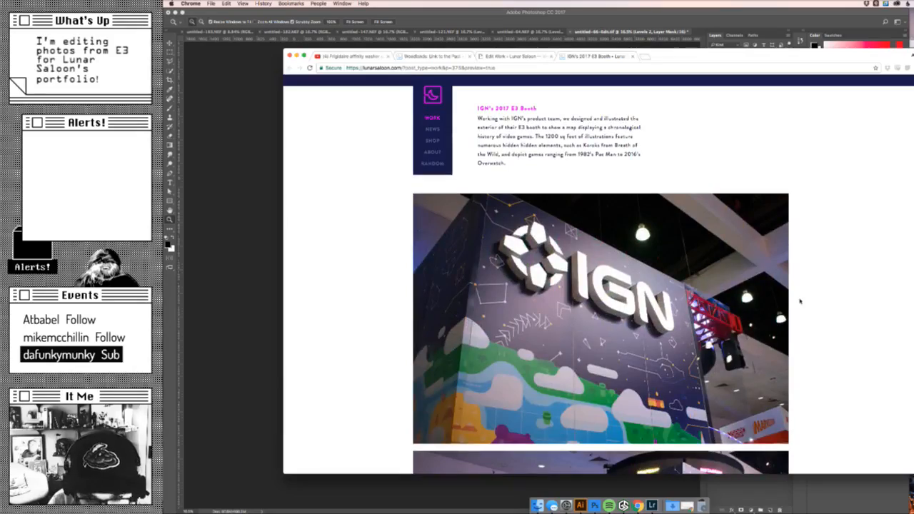
pyautogui.scroll(-10, 800, 301)
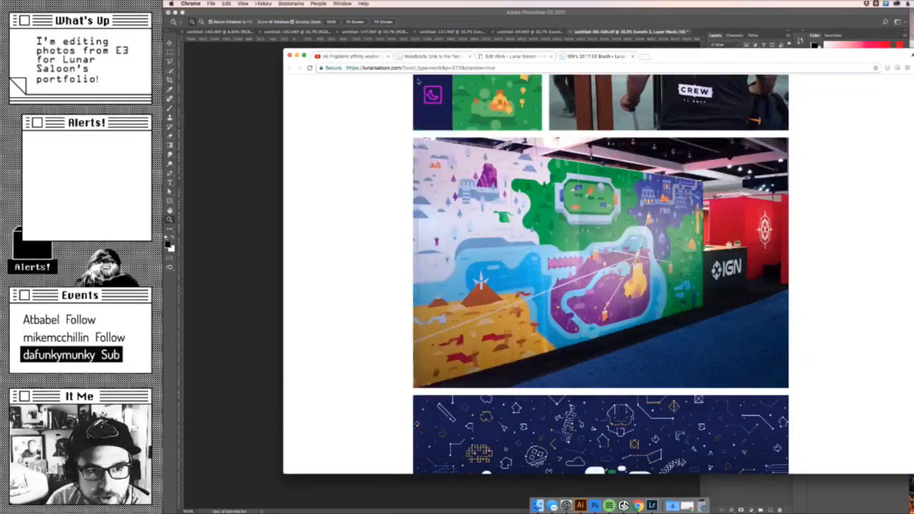
pyautogui.scroll(-5, 419, 81)
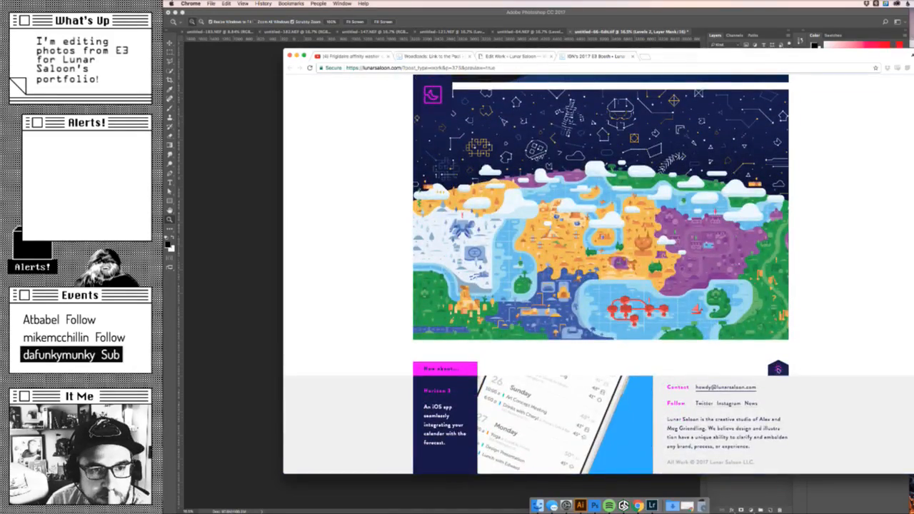
pyautogui.click(778, 369)
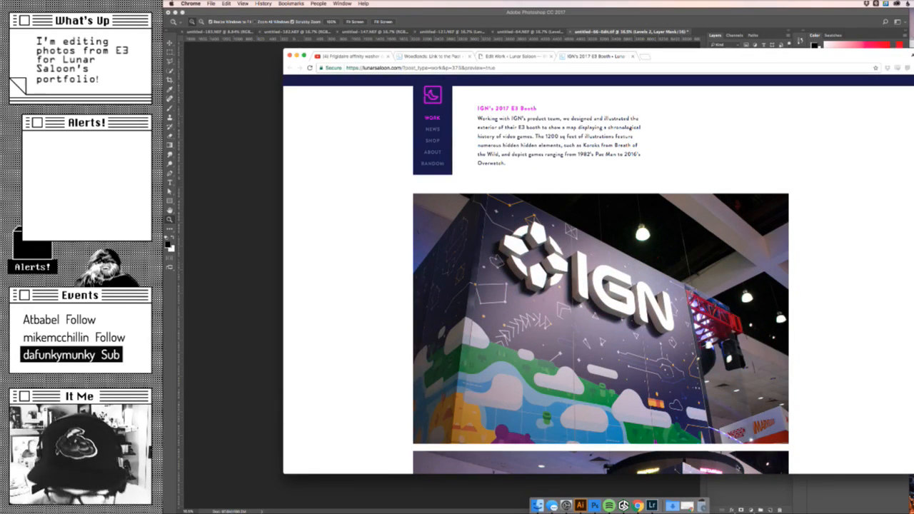
# - Reopen the entry's editor and go back to its first content rows and work details
pyautogui.click(515, 57)
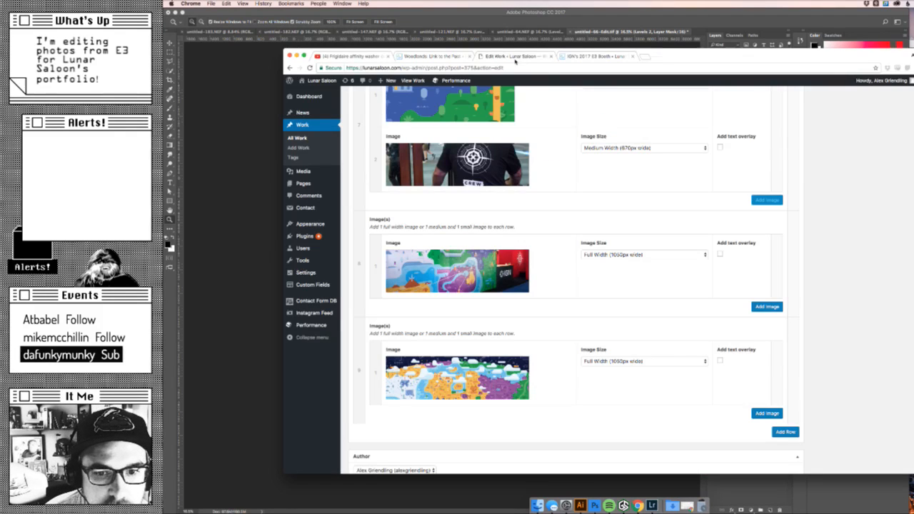
pyautogui.scroll(15, 577, 279)
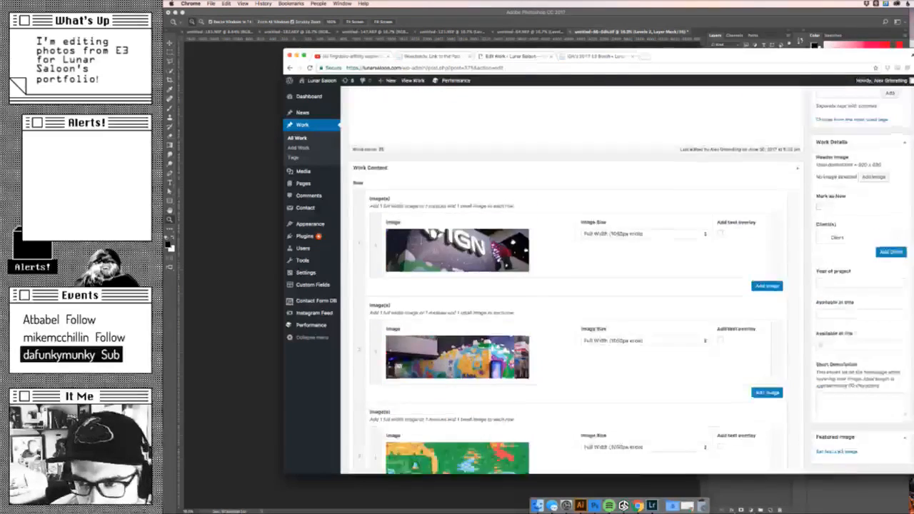
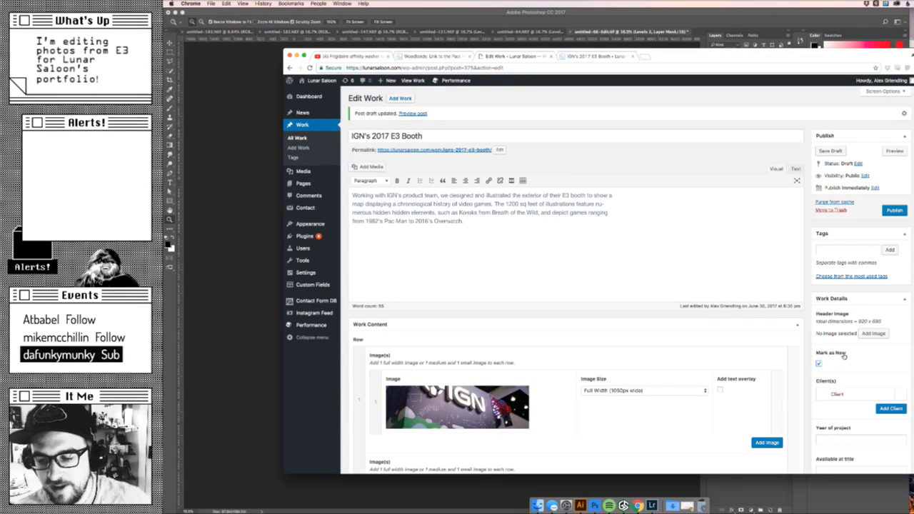
# - Add IGN as the entry's client and set the year of project to 2017
pyautogui.scroll(-2, 850, 354)
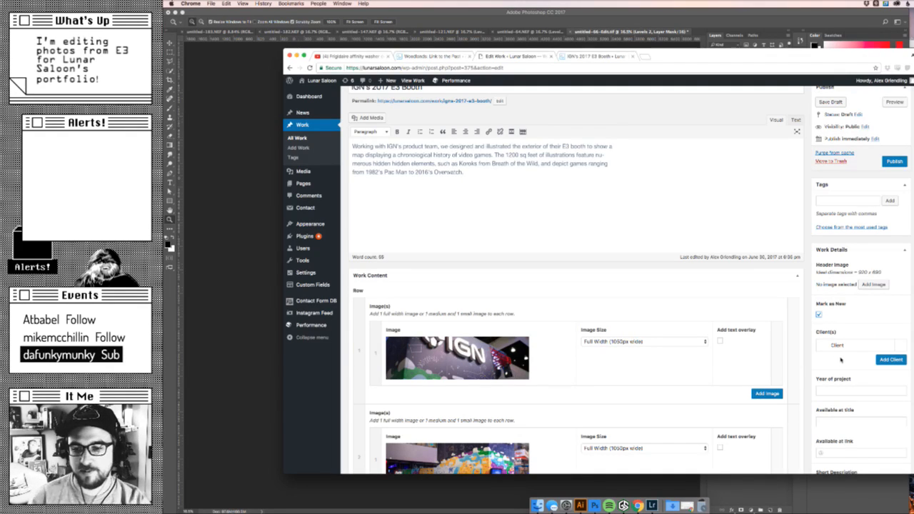
pyautogui.scroll(-1, 842, 360)
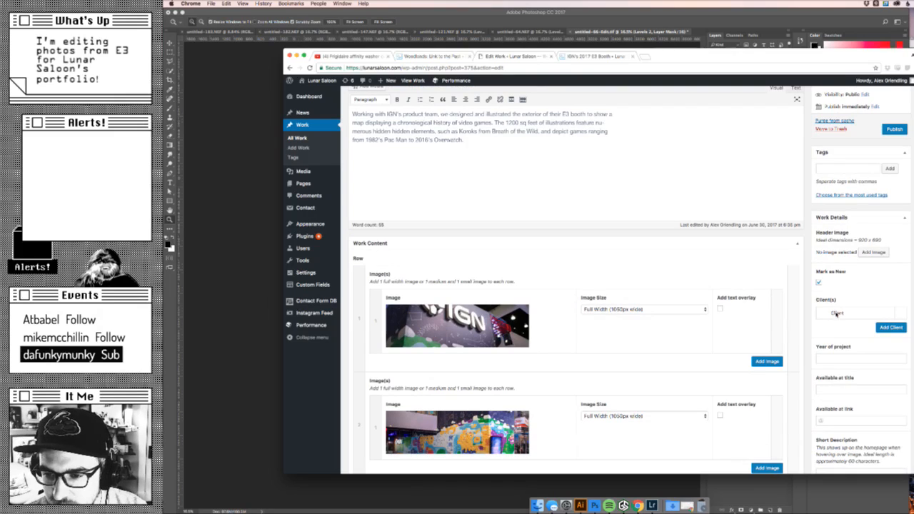
pyautogui.click(891, 327)
pyautogui.click(859, 328)
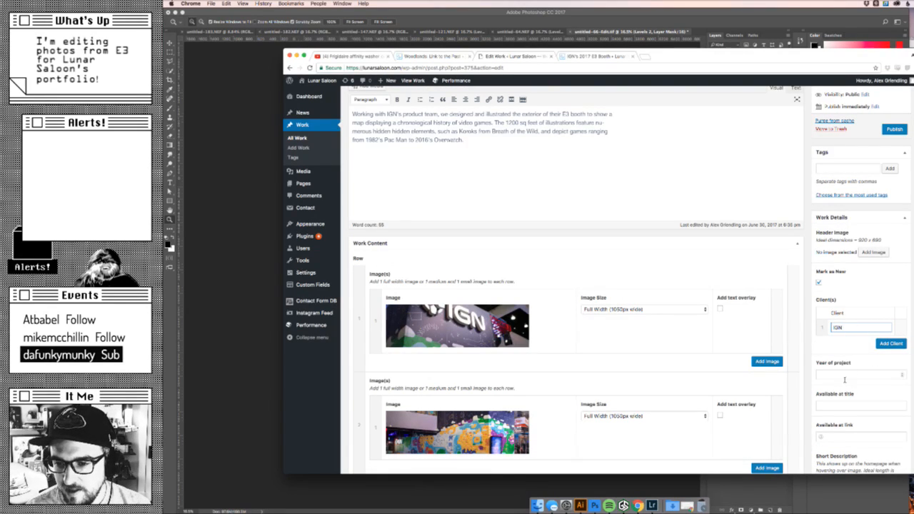
pyautogui.click(861, 379)
pyautogui.write('2017')
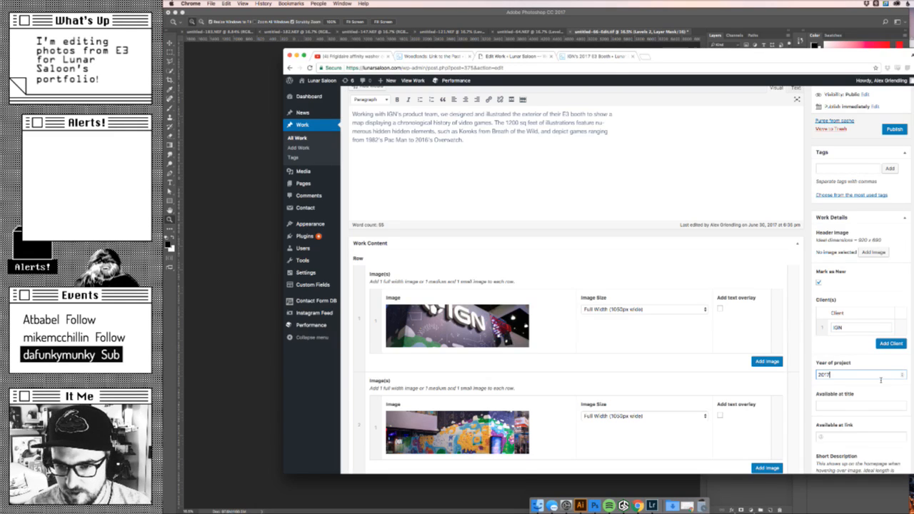
# - Write the short description "Our illustration work for IGN's 2017 E3 Booth" in the work details
pyautogui.scroll(-3, 872, 386)
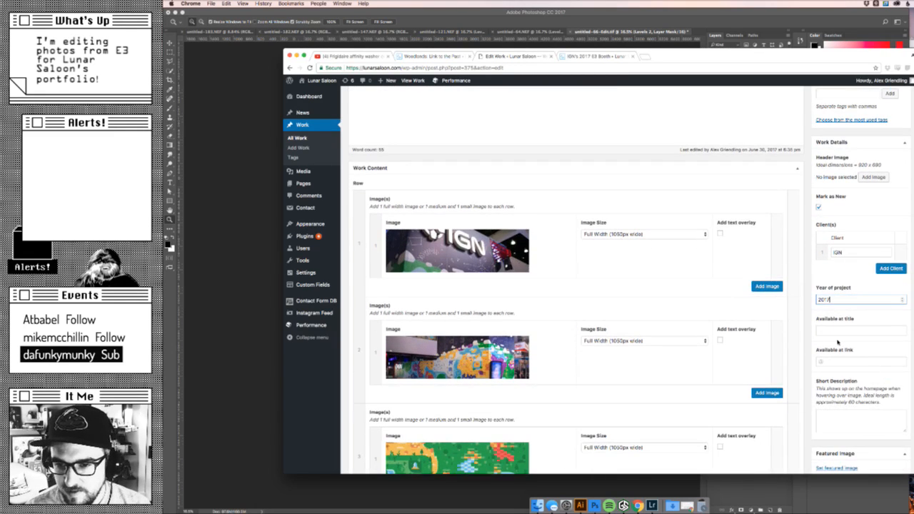
pyautogui.scroll(-2, 855, 381)
pyautogui.click(850, 385)
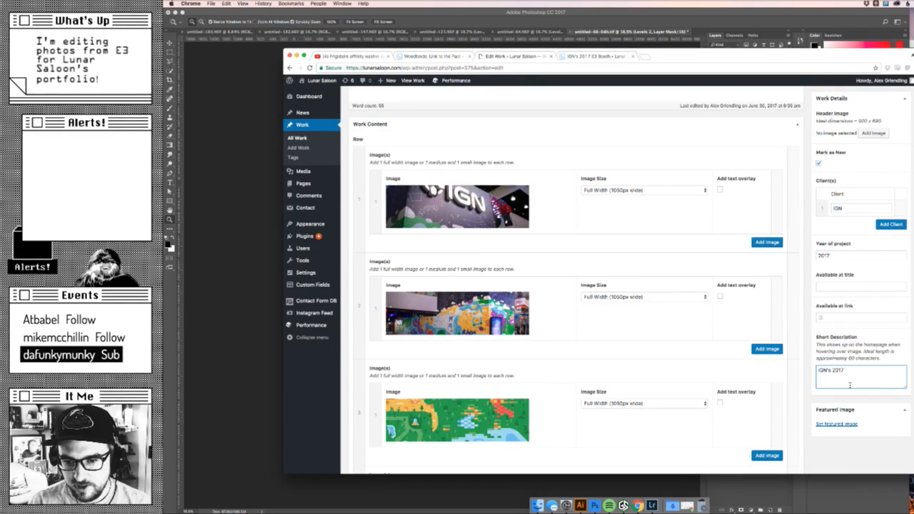
pyautogui.write("IGN's 2017 E3 Booth")
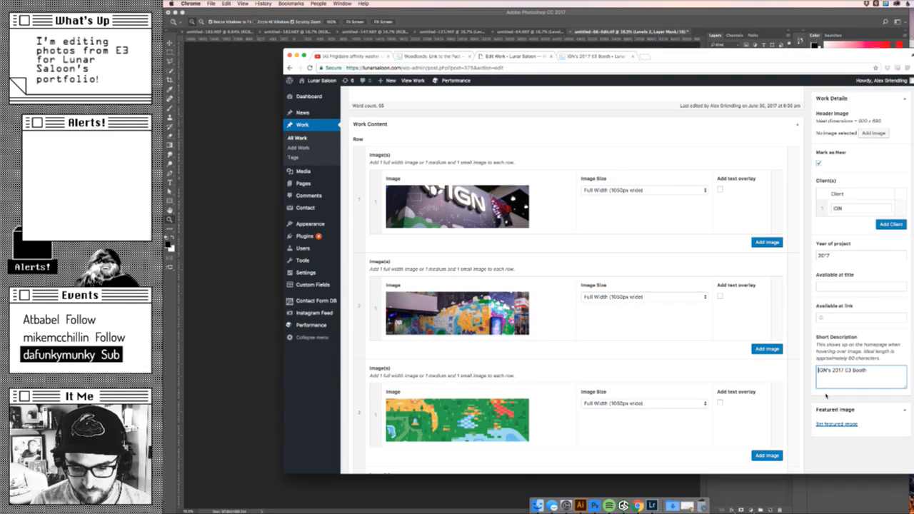
pyautogui.press('super+Left')
pyautogui.write('Our illustration ')
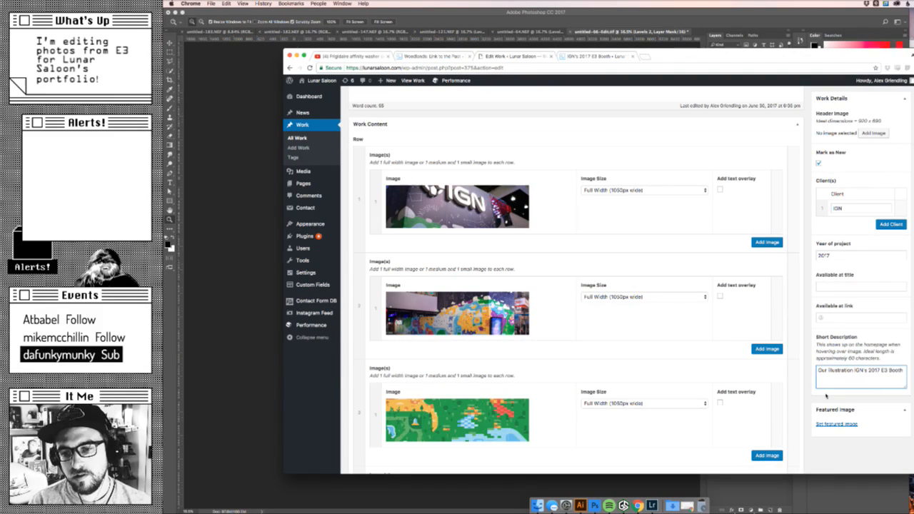
pyautogui.write('work for')
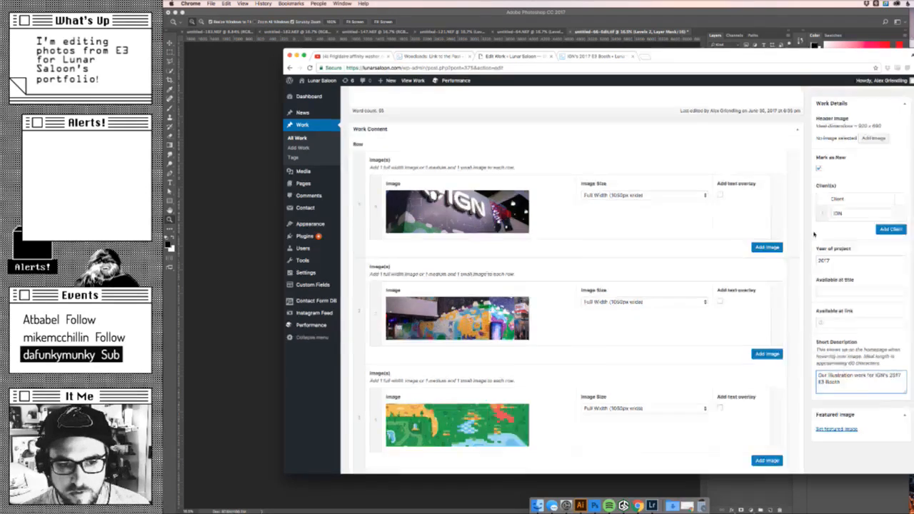
# - Review the entry's work details and check the ideal dimensions of the header image
pyautogui.scroll(3, 843, 257)
pyautogui.scroll(-5, 812, 243)
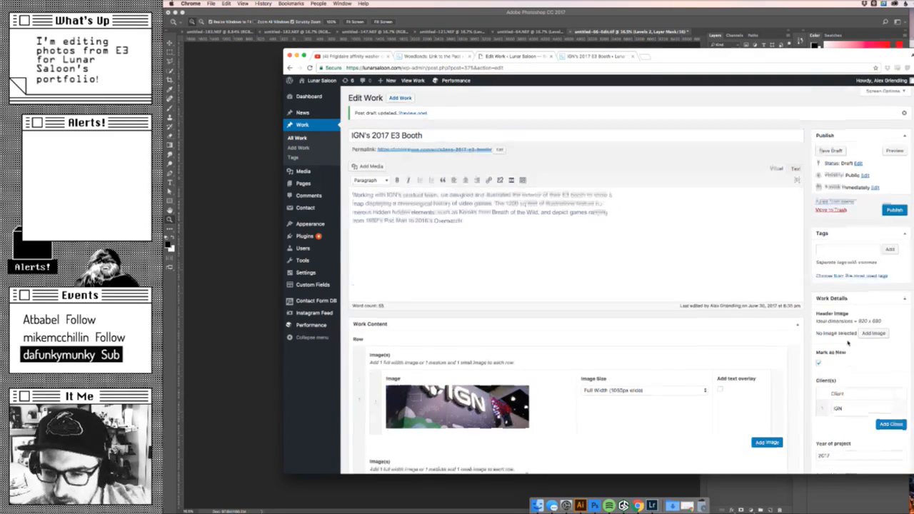
pyautogui.scroll(-5, 849, 332)
pyautogui.scroll(3, 849, 343)
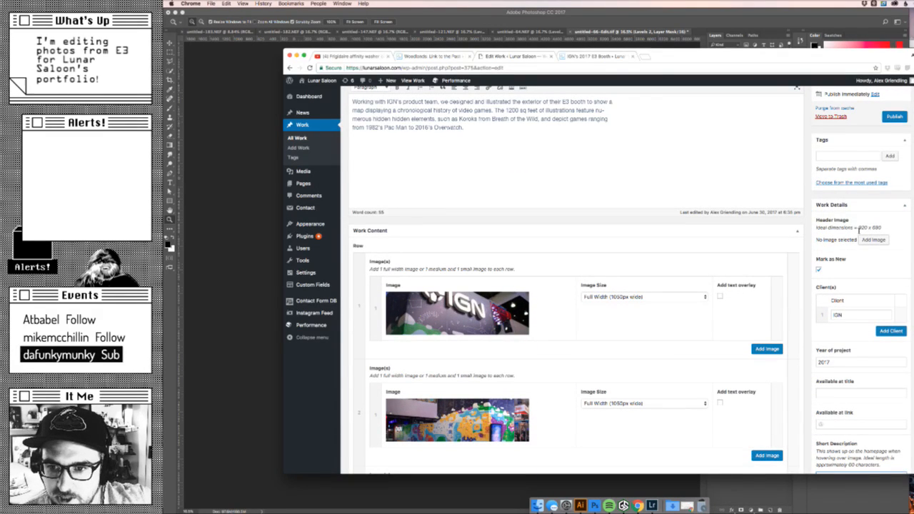
# - Switch to Lightroom and find the Monster Hunter World dragon photo in the previous import
pyautogui.click(213, 198)
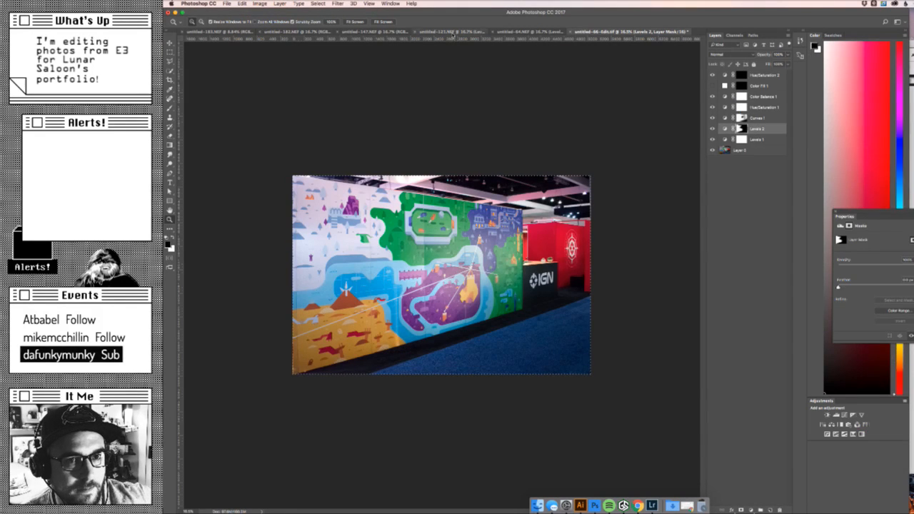
pyautogui.click(655, 500)
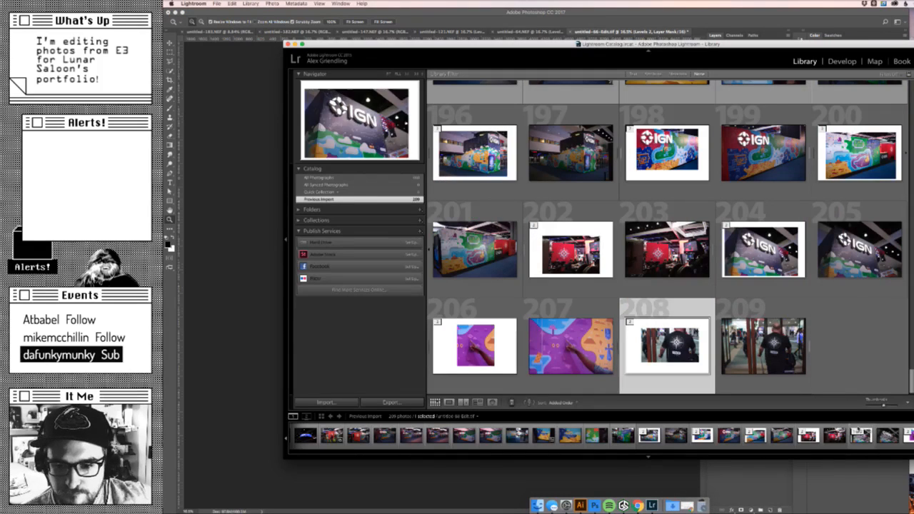
pyautogui.click(777, 439)
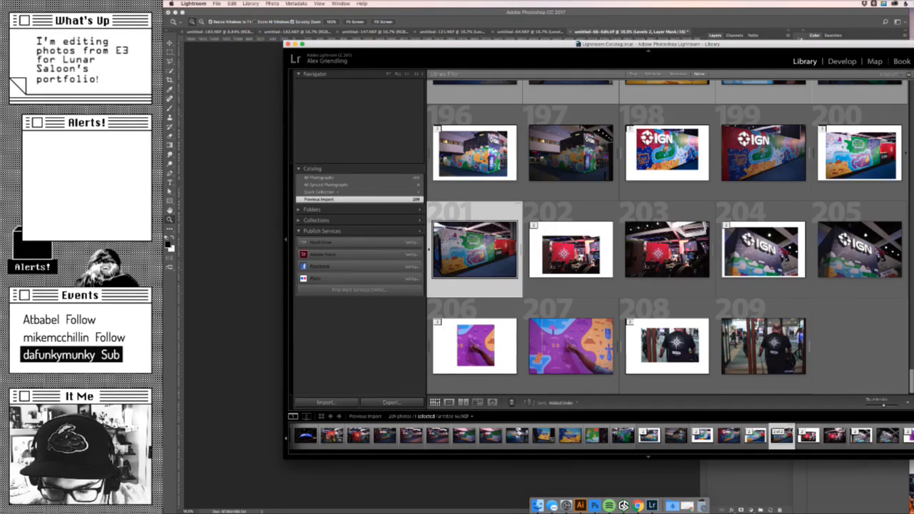
pyautogui.hscroll(-15, 834, 435)
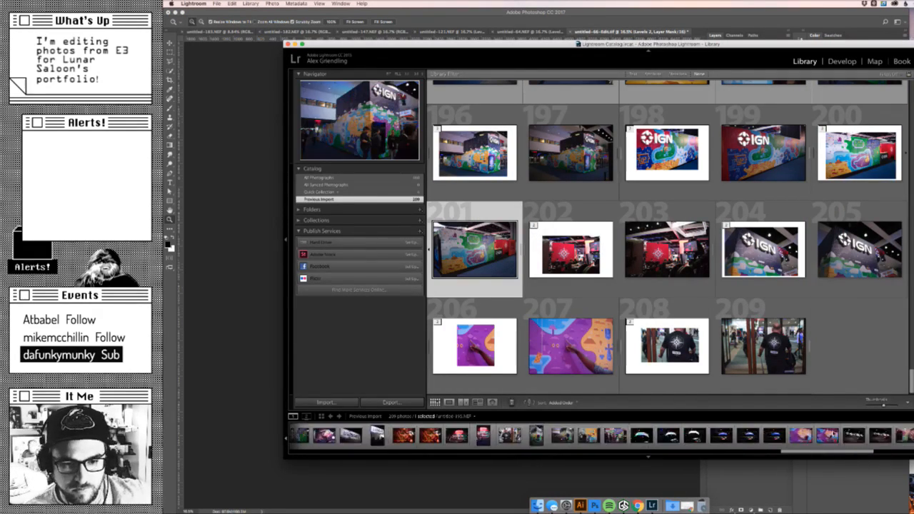
pyautogui.hscroll(-15, 834, 434)
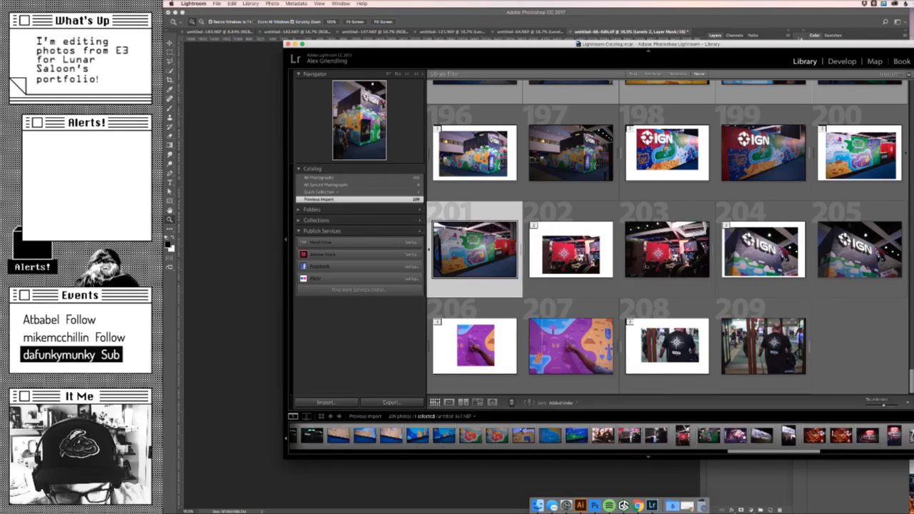
pyautogui.hscroll(-5, 834, 434)
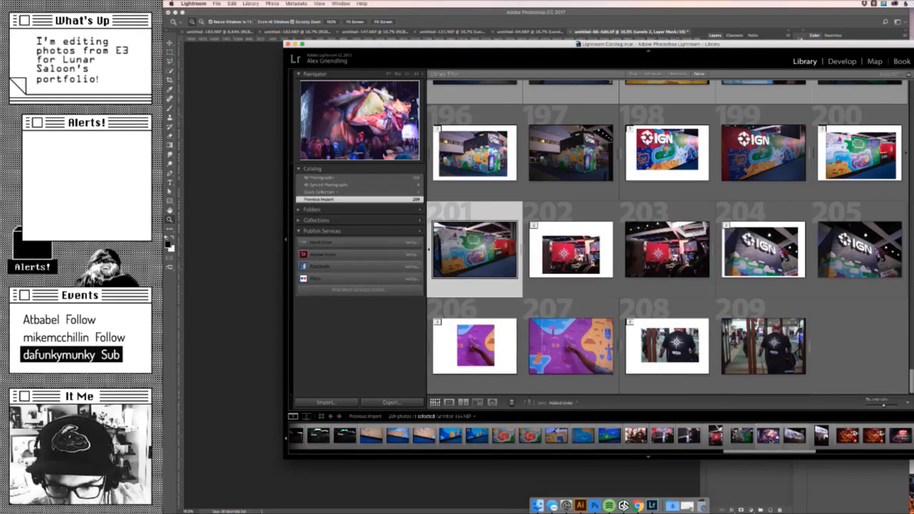
pyautogui.click(770, 437)
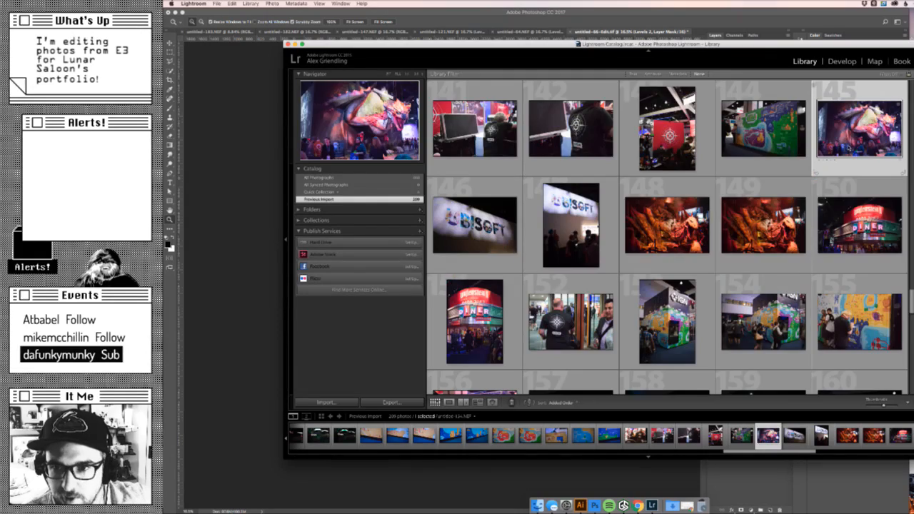
# - Show the whole dragon photo in the large single-photo view and move and enlarge the Lightroom window to fill the screen
pyautogui.press('z')
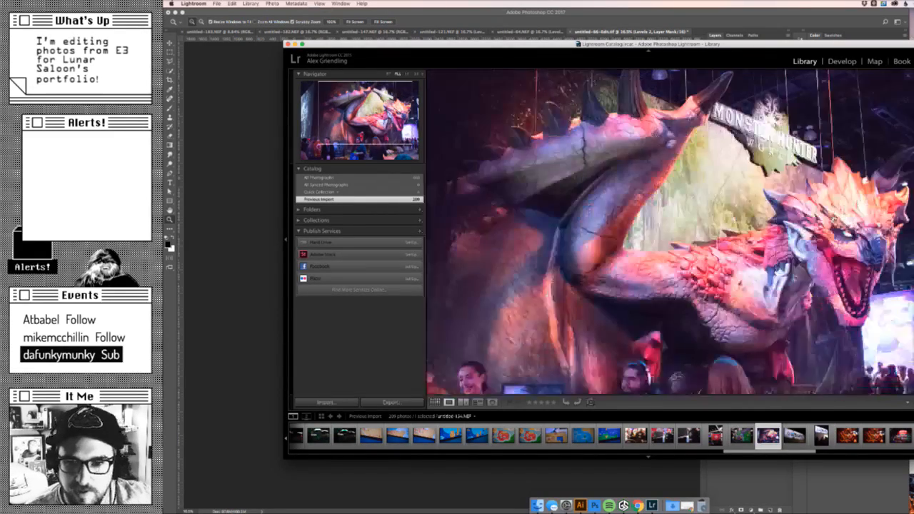
pyautogui.press('z')
pyautogui.moveTo(756, 46); pyautogui.dragTo(634, 13)
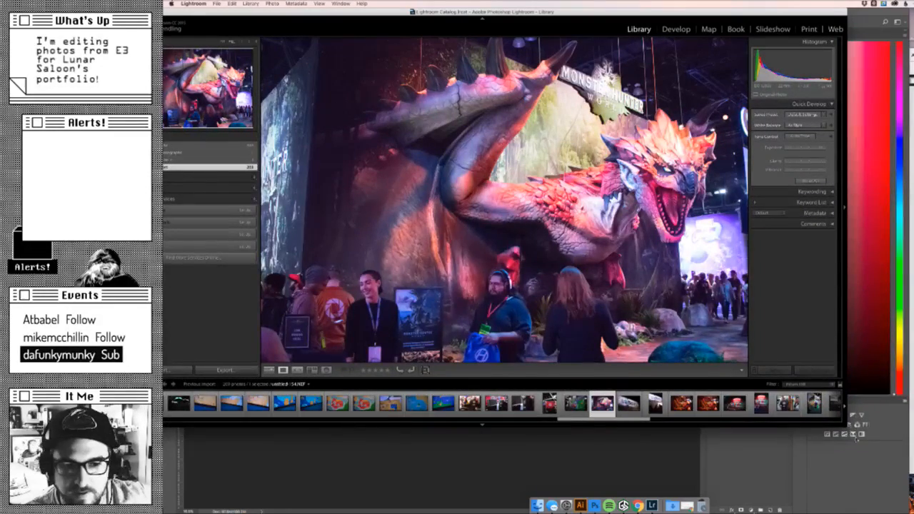
pyautogui.moveTo(845, 426); pyautogui.dragTo(898, 496)
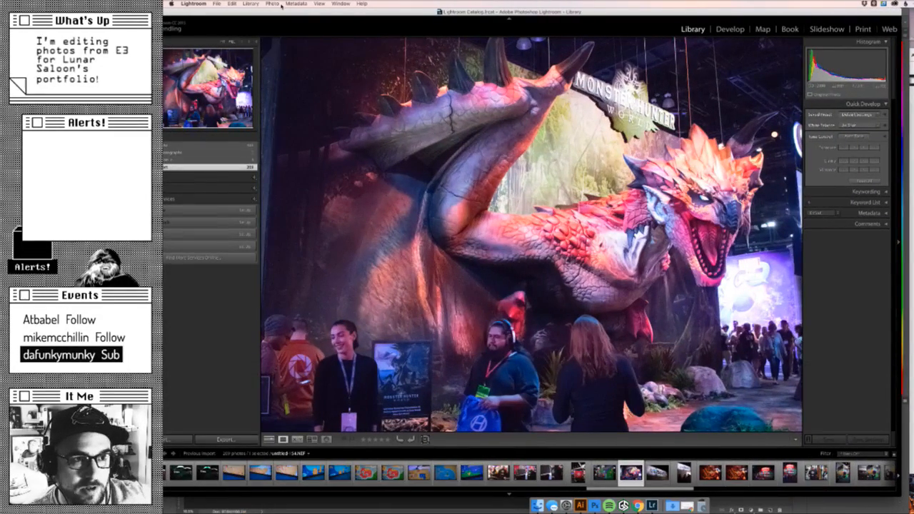
pyautogui.moveTo(281, 11); pyautogui.dragTo(310, 12)
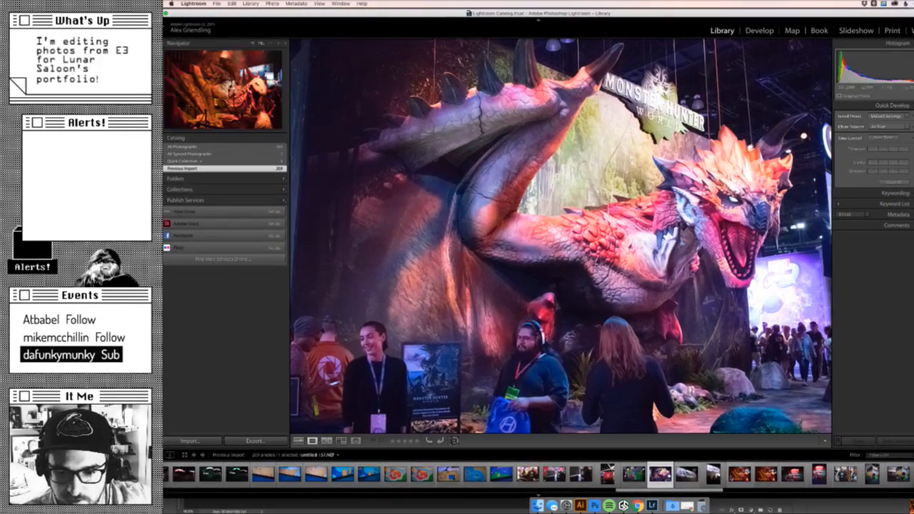
# - View the saddled dinosaur, Monster Hunter World dragon and both Wolfenstein II diner photos at large size
pyautogui.click(740, 474)
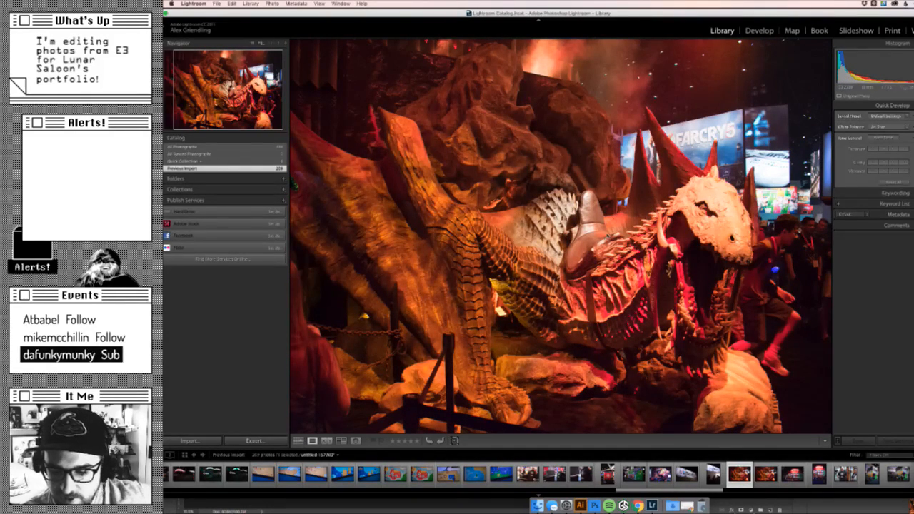
pyautogui.click(660, 474)
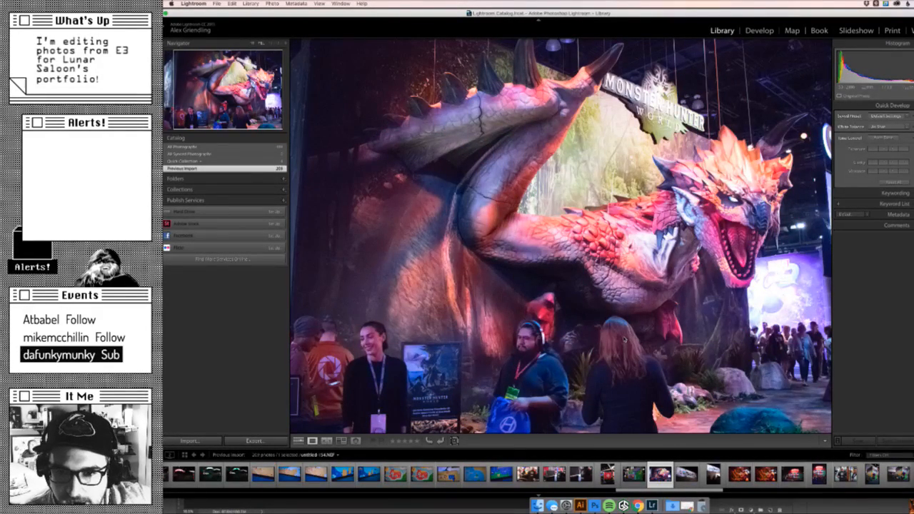
pyautogui.scroll(-3, 536, 475)
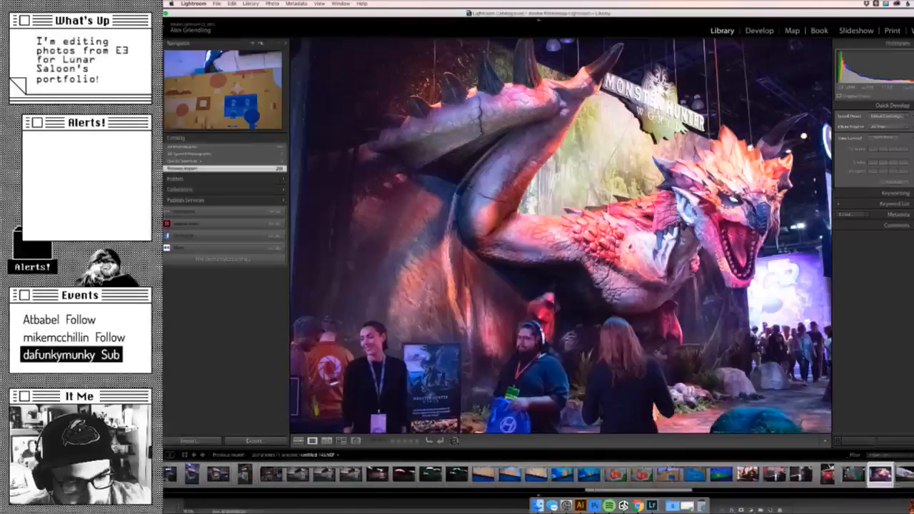
pyautogui.scroll(-3, 575, 477)
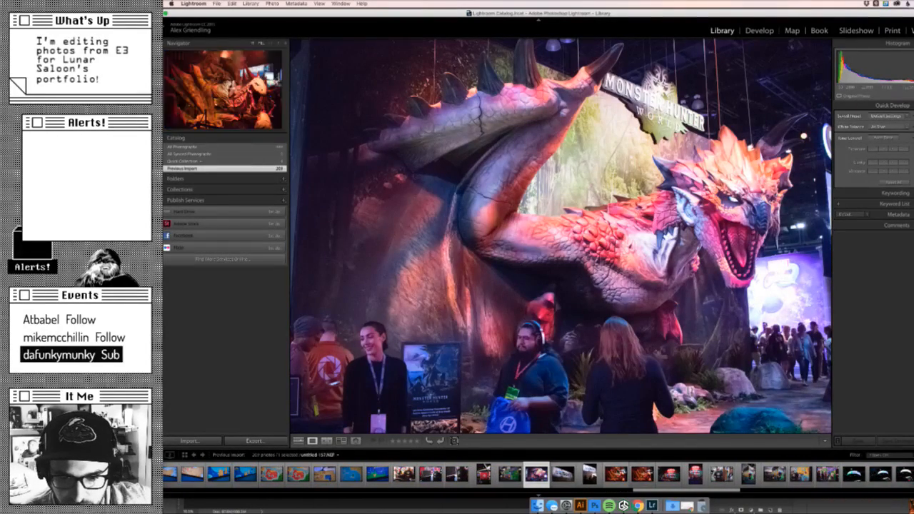
pyautogui.click(670, 477)
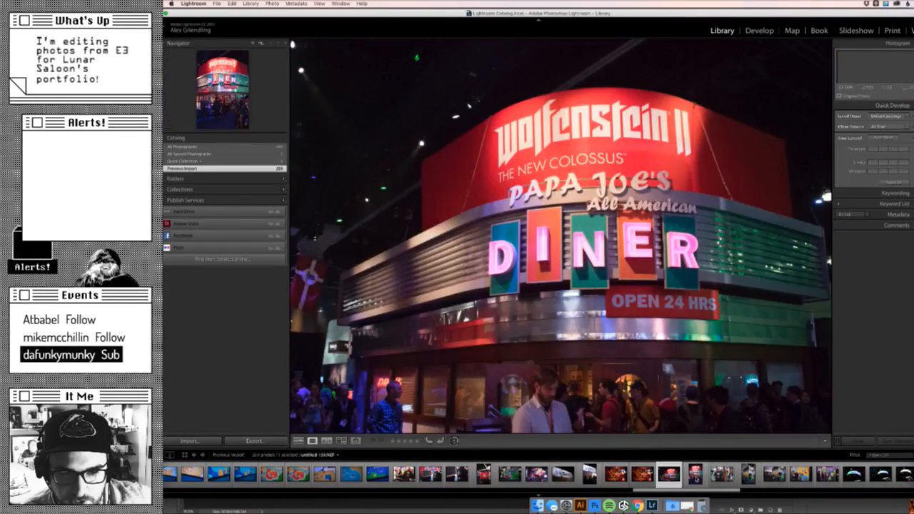
pyautogui.click(695, 475)
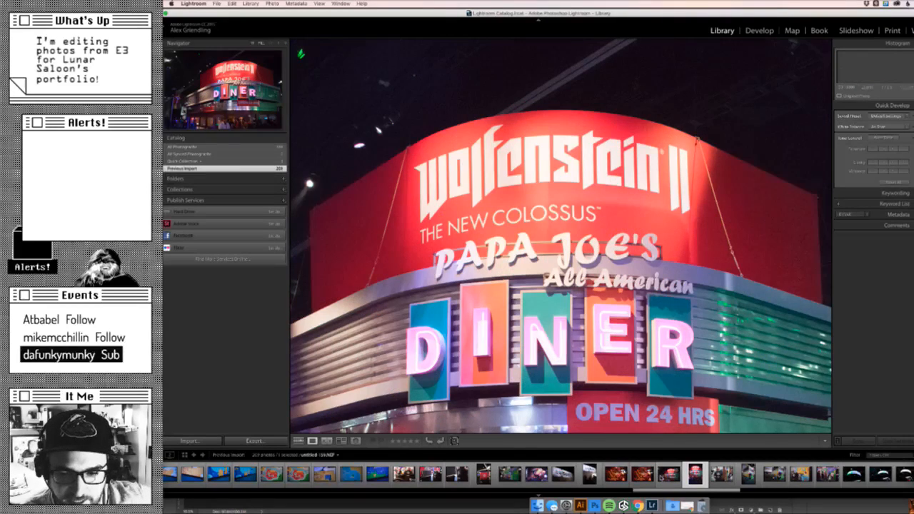
pyautogui.click(664, 477)
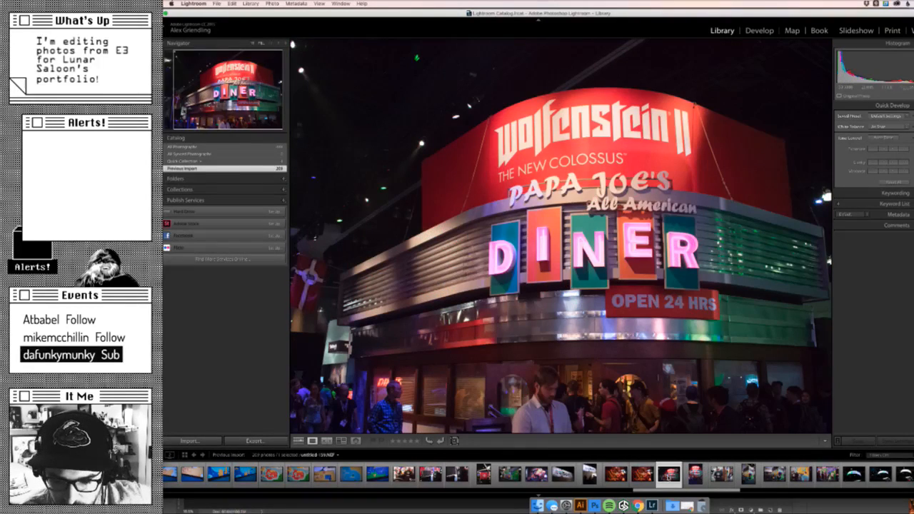
# - Look back through the earlier thumbnails of the previous import and forward again to compare the IGN booth photos
pyautogui.scroll(5, 536, 474)
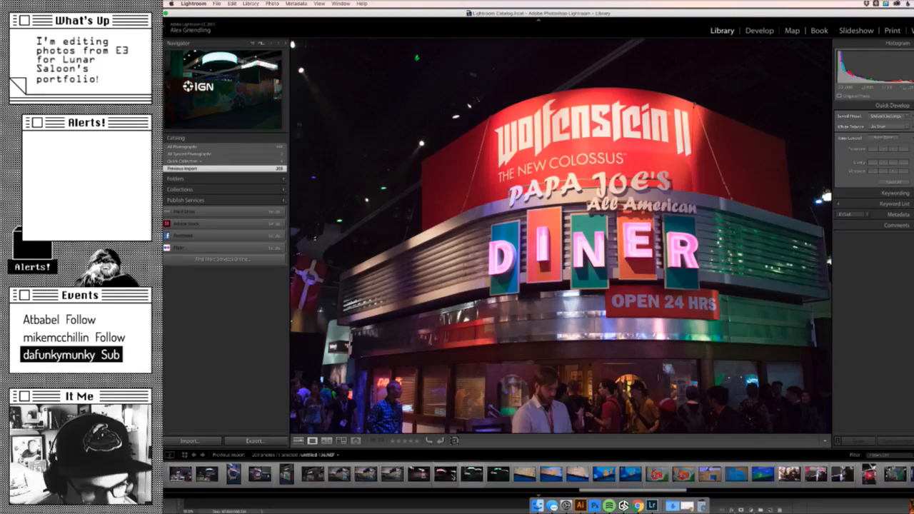
pyautogui.scroll(6, 536, 474)
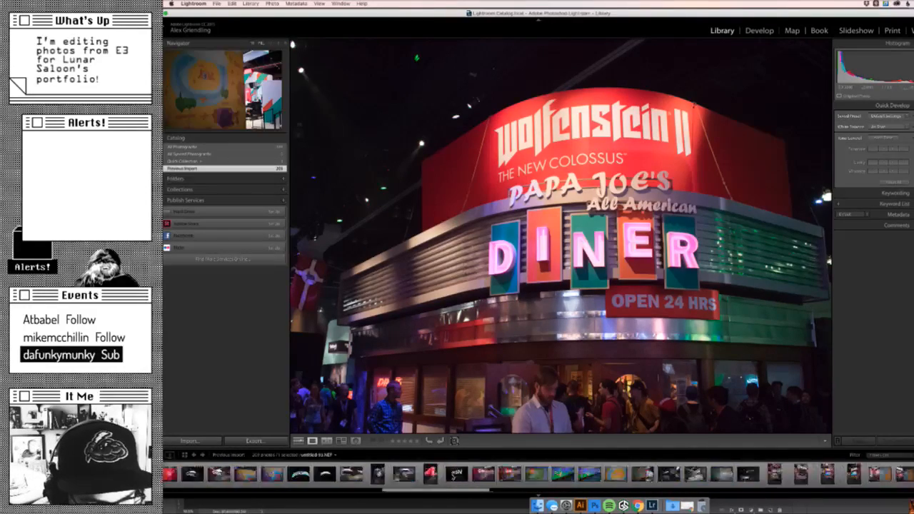
pyautogui.scroll(8, 536, 474)
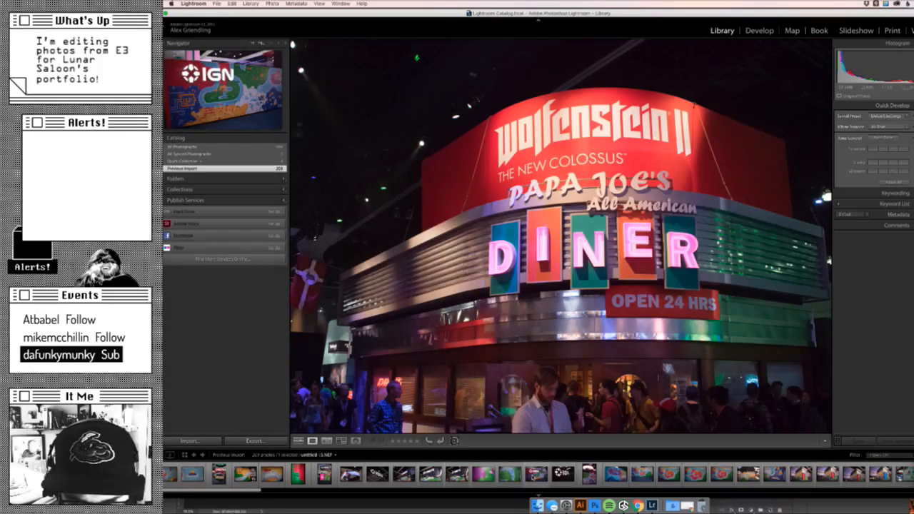
pyautogui.scroll(-6, 536, 474)
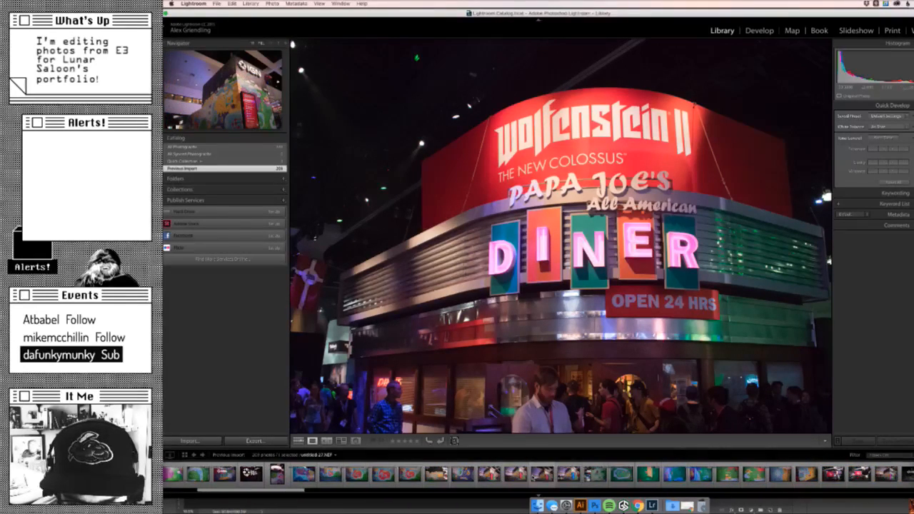
pyautogui.scroll(-5, 536, 475)
pyautogui.scroll(-5, 535, 474)
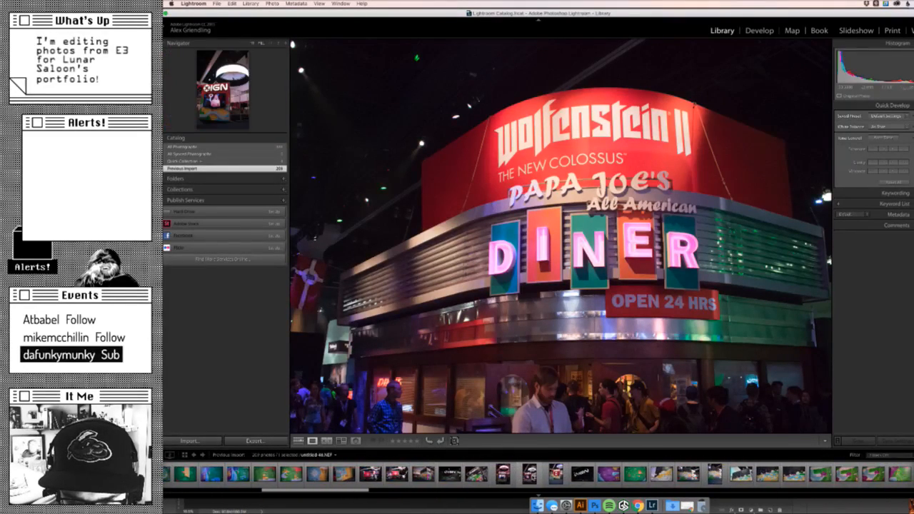
pyautogui.scroll(-5, 536, 474)
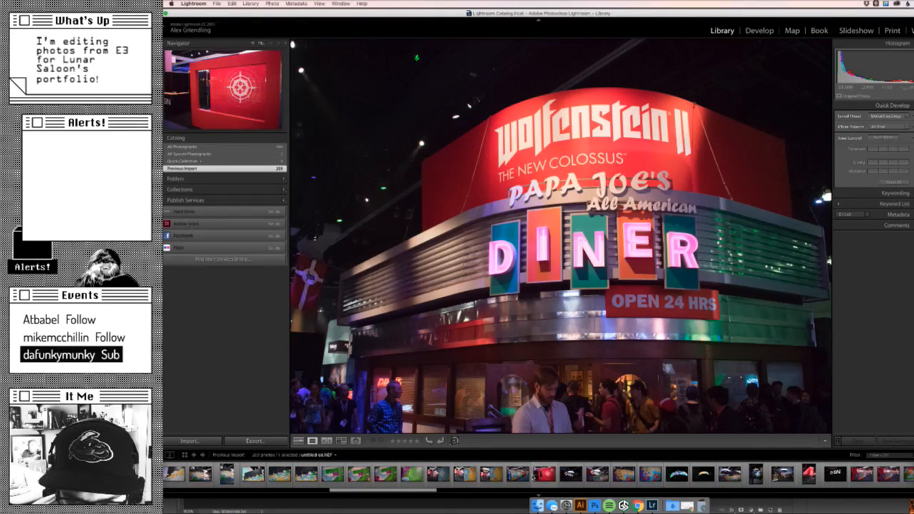
pyautogui.scroll(-3, 536, 474)
pyautogui.scroll(-6, 664, 475)
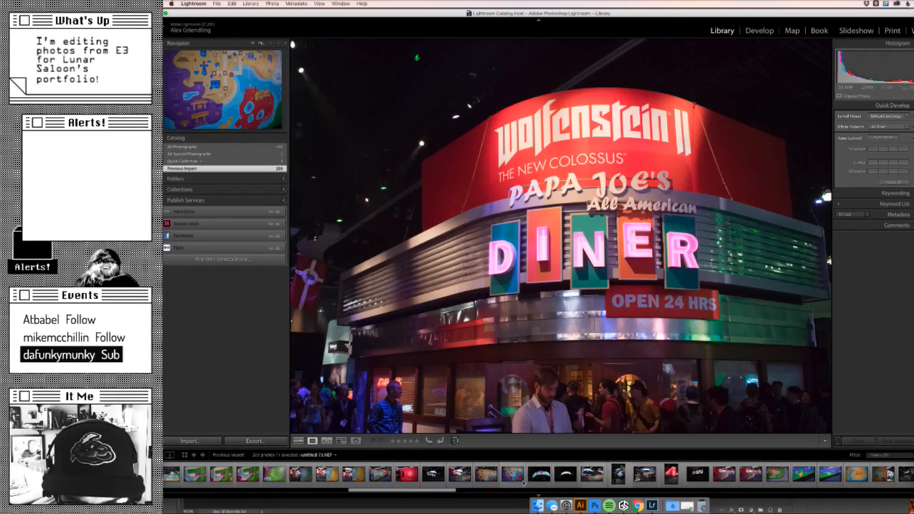
pyautogui.scroll(-2, 664, 476)
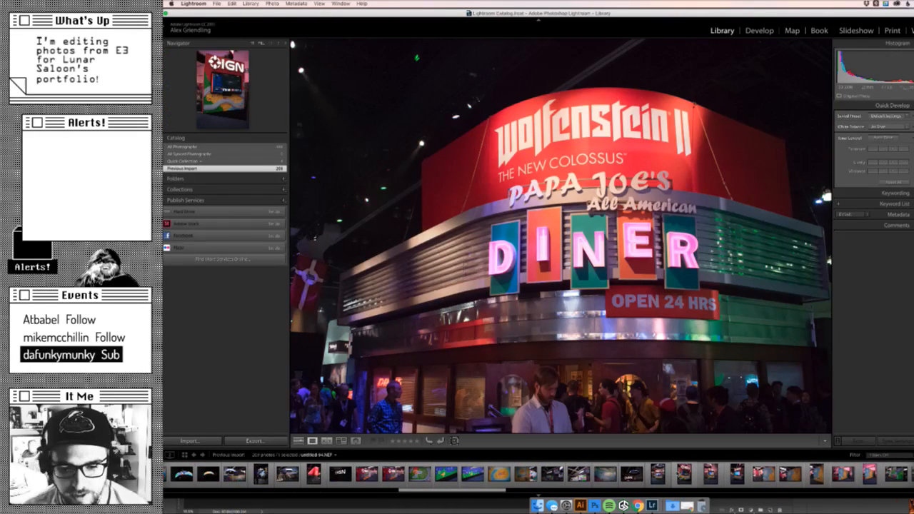
# - View the IGN wall, the hanging ring screens and the compass mural photos at large size
pyautogui.click(581, 477)
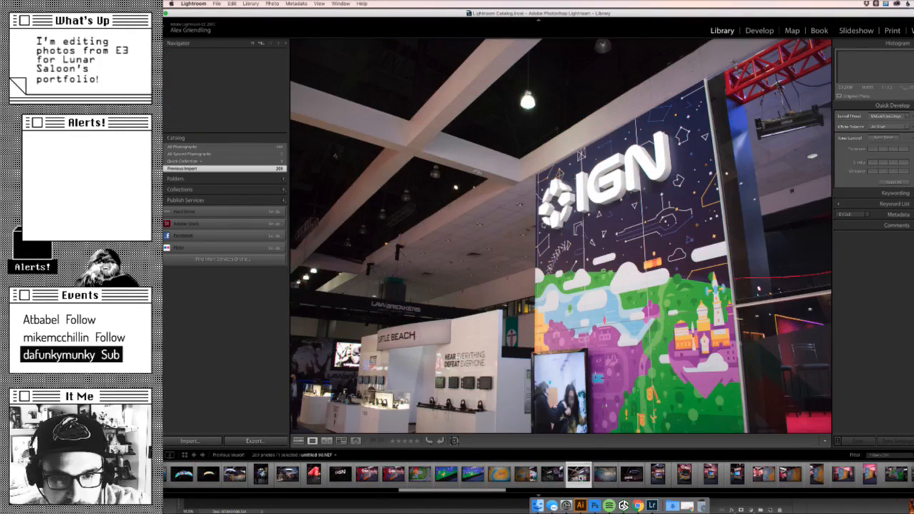
pyautogui.click(632, 475)
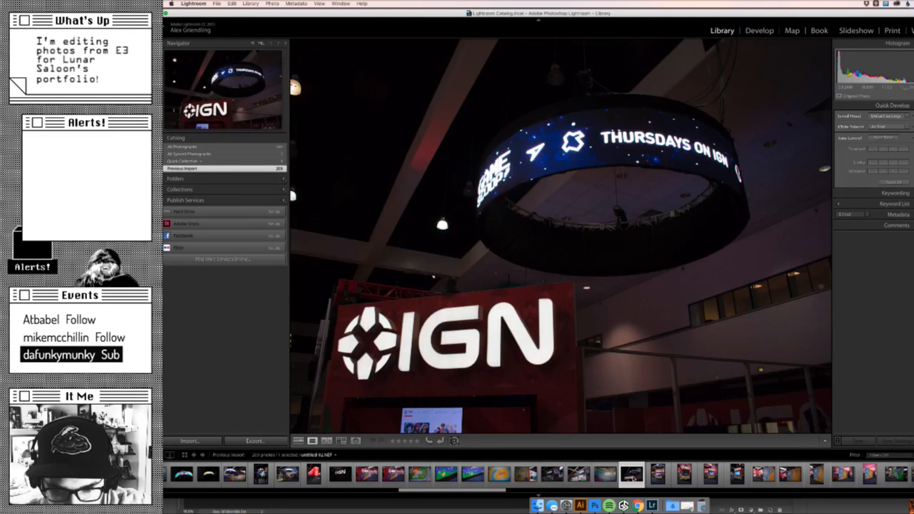
pyautogui.click(683, 475)
pyautogui.press('Right')
pyautogui.press('Right')
pyautogui.press('Right')
pyautogui.press('Right')
pyautogui.press('Right')
pyautogui.press('Right')
pyautogui.press('Right')
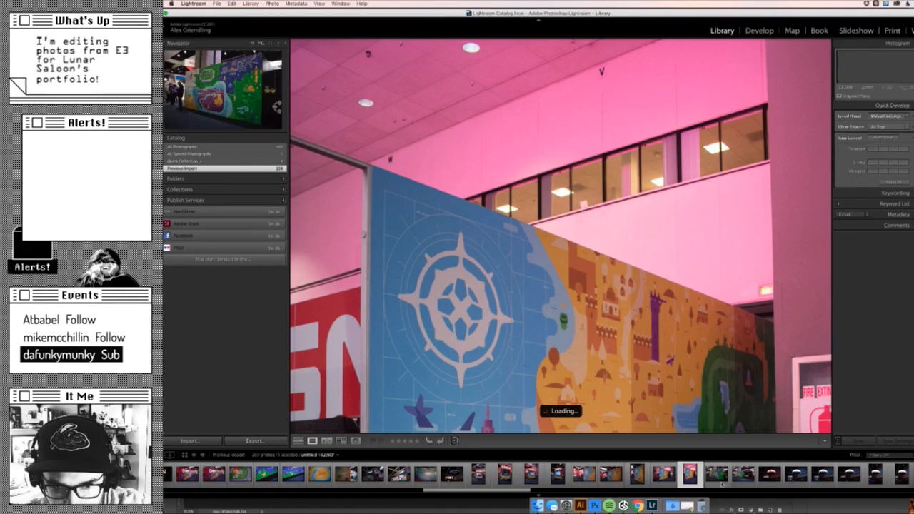
pyautogui.hscroll(3, 700, 477)
pyautogui.click(704, 475)
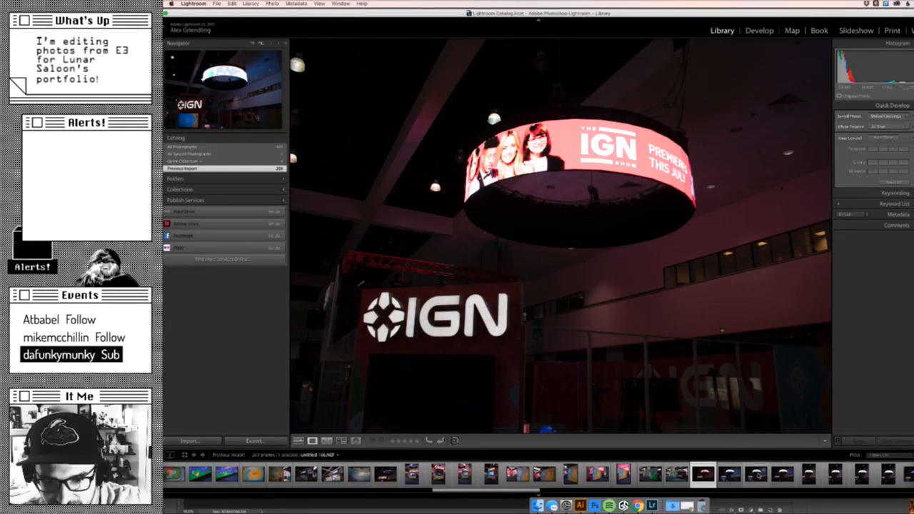
# - View the photos of the red IGN booth screen, then show the whole portrait shot of the dark IGN wall
pyautogui.hscroll(5, 701, 476)
pyautogui.hscroll(6, 700, 475)
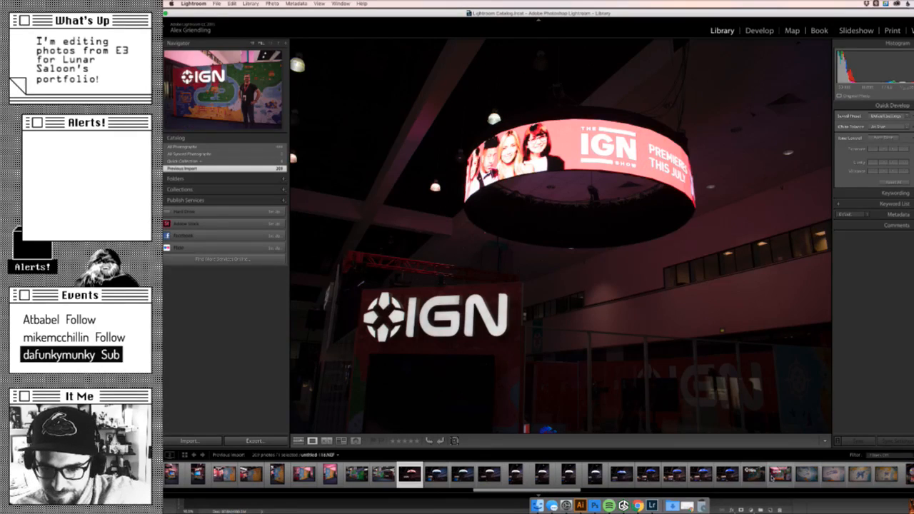
pyautogui.hscroll(4, 701, 475)
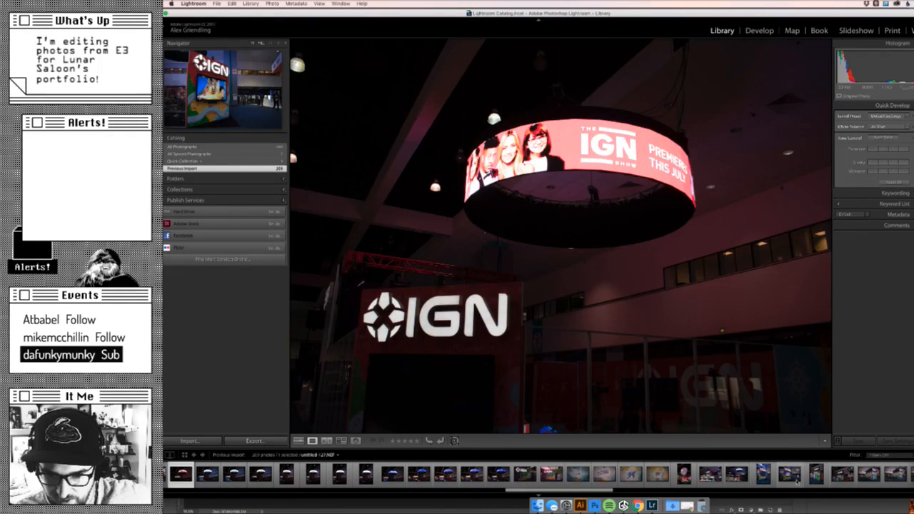
pyautogui.click(756, 481)
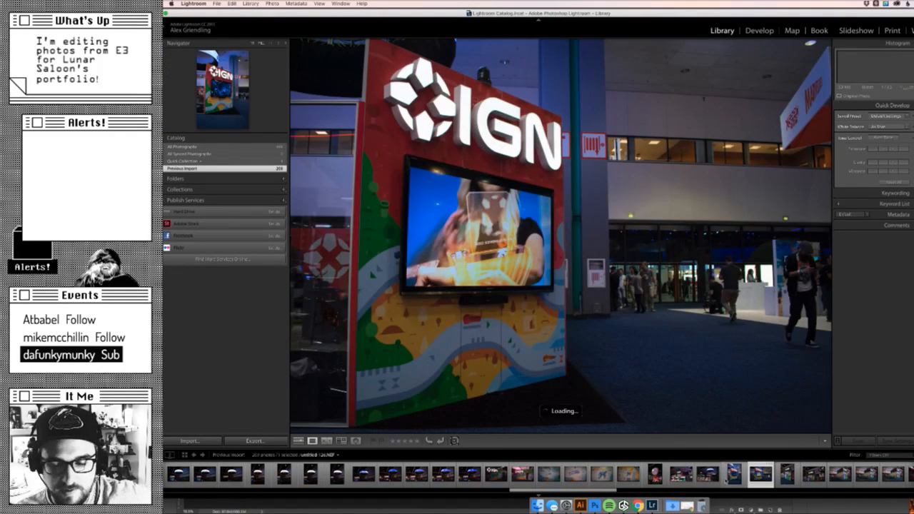
pyautogui.press('Left')
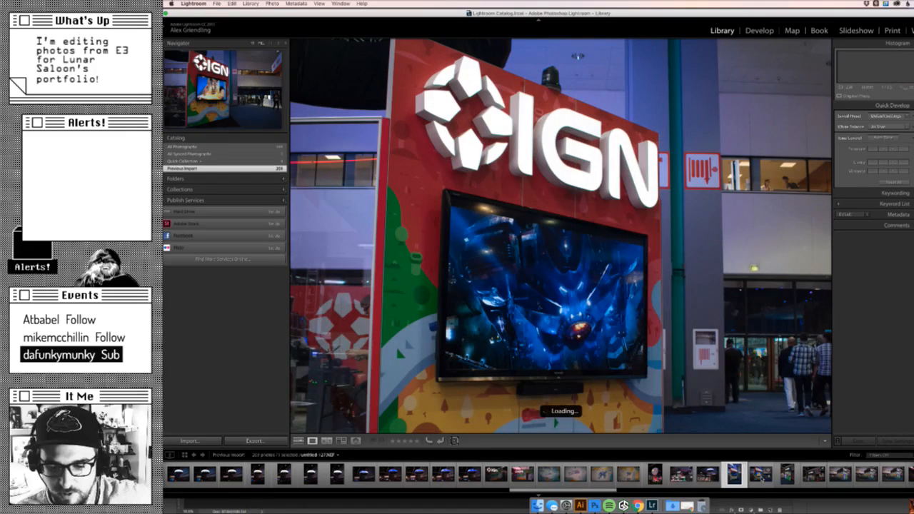
pyautogui.click(396, 345)
pyautogui.press('Right')
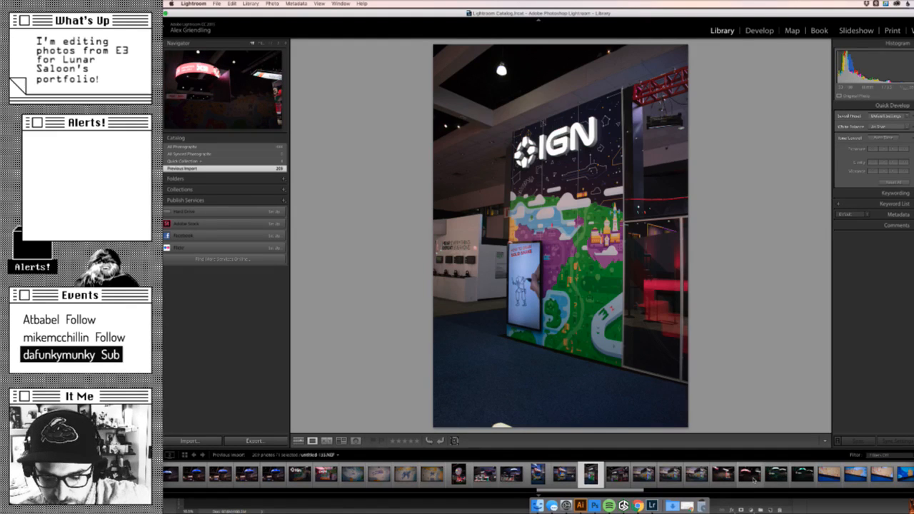
# - Look further through the previous import and view the IGN booth corner photo with visitors standing in front
pyautogui.scroll(-10, 753, 485)
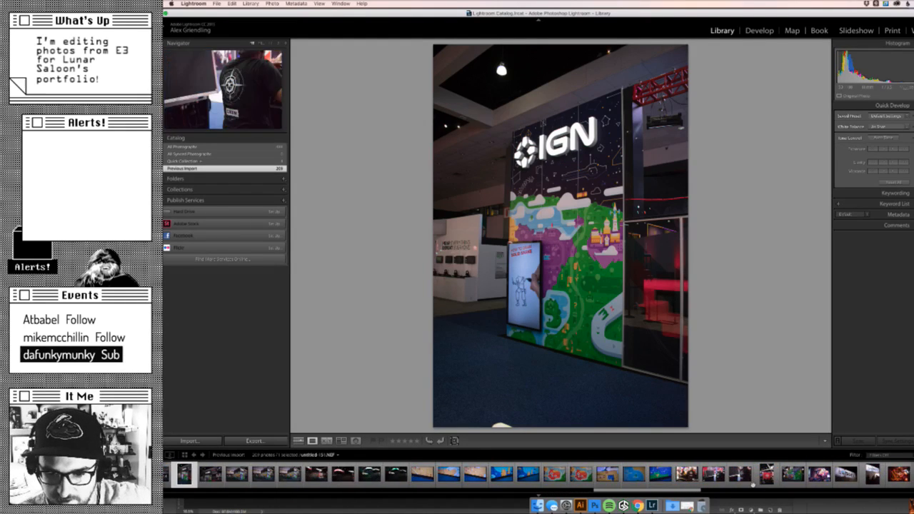
pyautogui.scroll(-5, 754, 486)
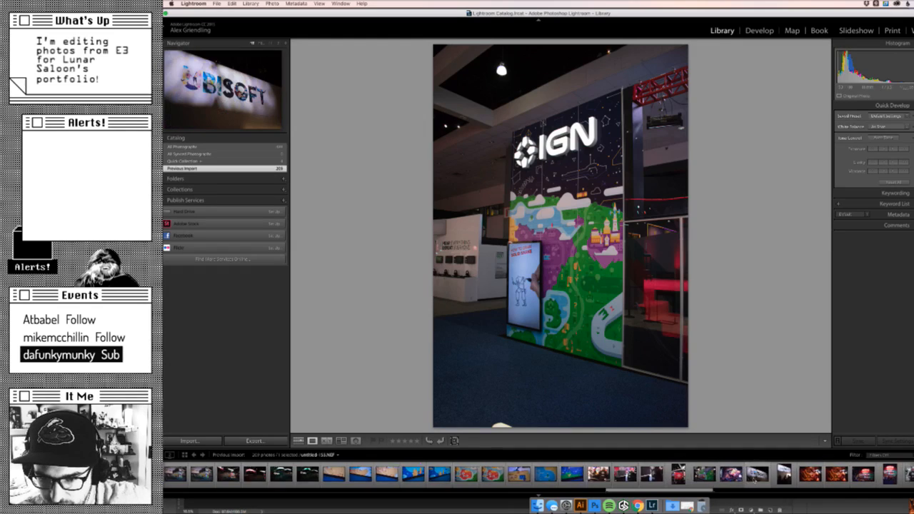
pyautogui.scroll(-3, 754, 486)
pyautogui.scroll(-8, 754, 482)
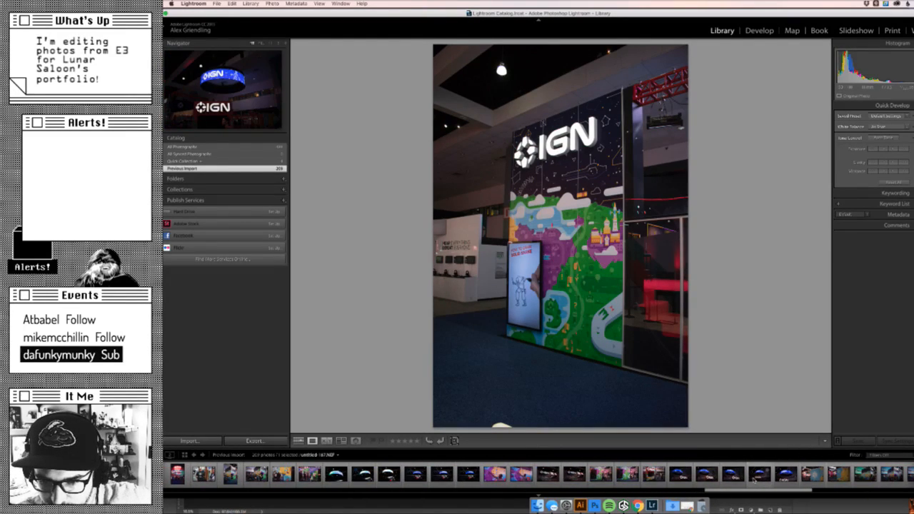
pyautogui.scroll(-5, 754, 481)
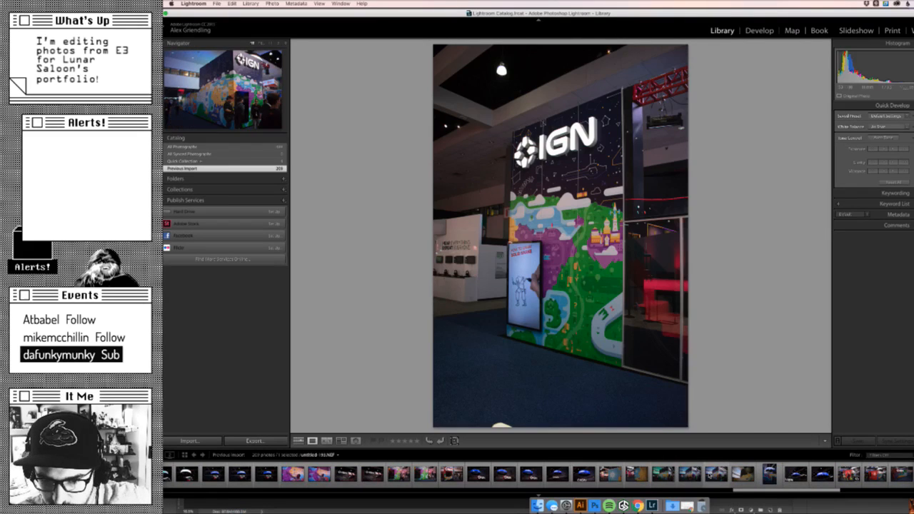
pyautogui.click(717, 475)
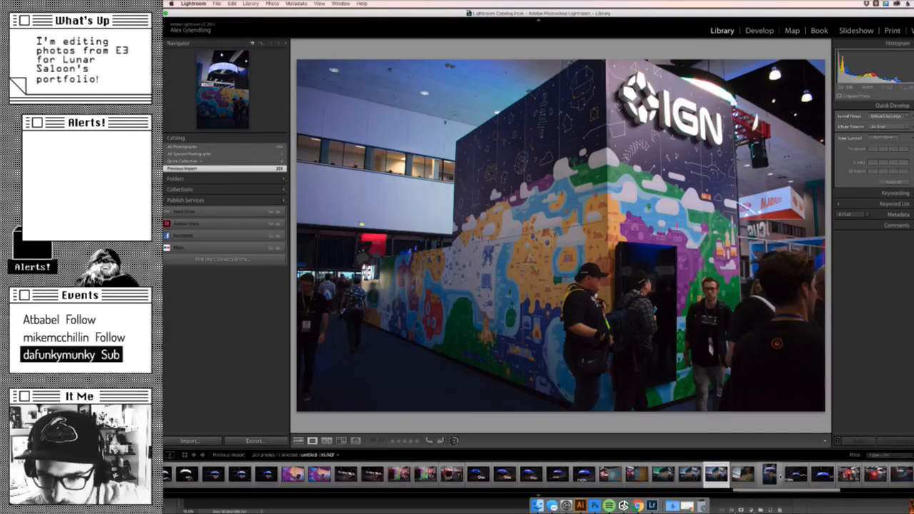
# - Find the edited, white-bordered close-up of the IGN booth corner and open its original file for editing in Photoshop
pyautogui.scroll(-9, 754, 475)
pyautogui.scroll(-7, 757, 475)
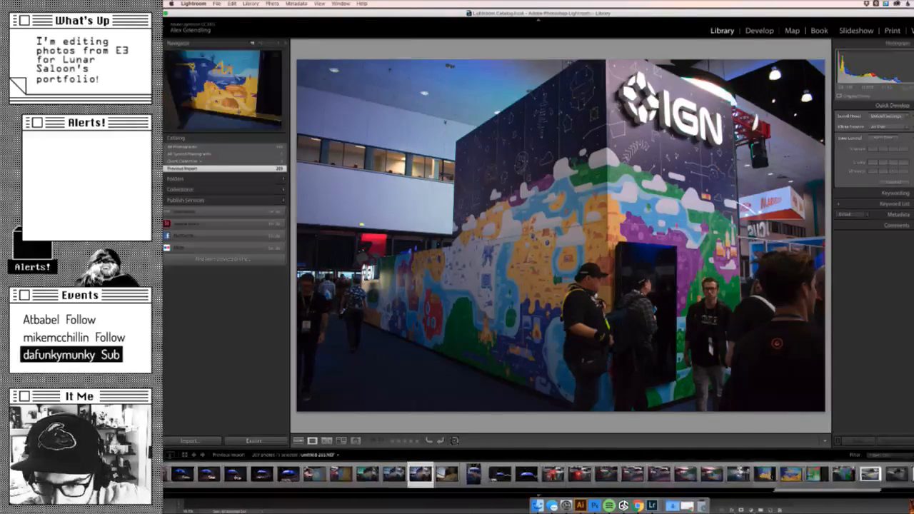
pyautogui.scroll(-7, 757, 475)
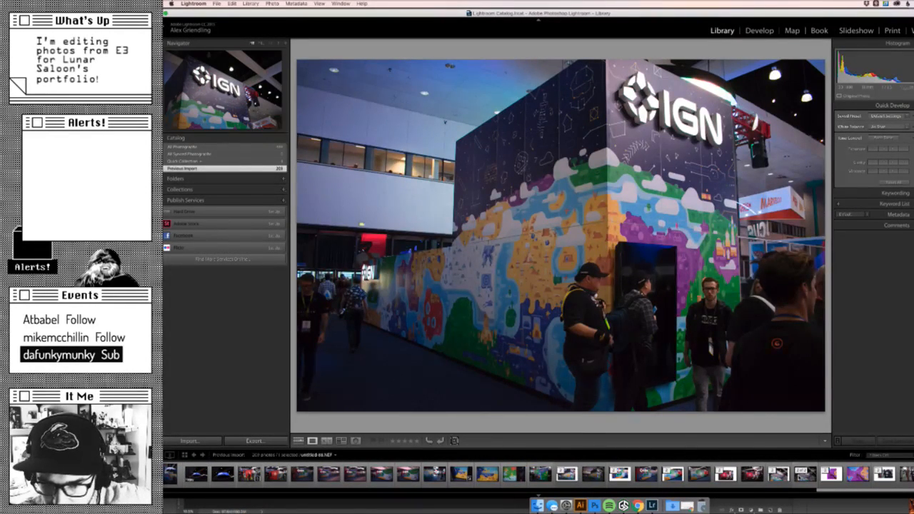
pyautogui.click(805, 474)
pyautogui.click(777, 479)
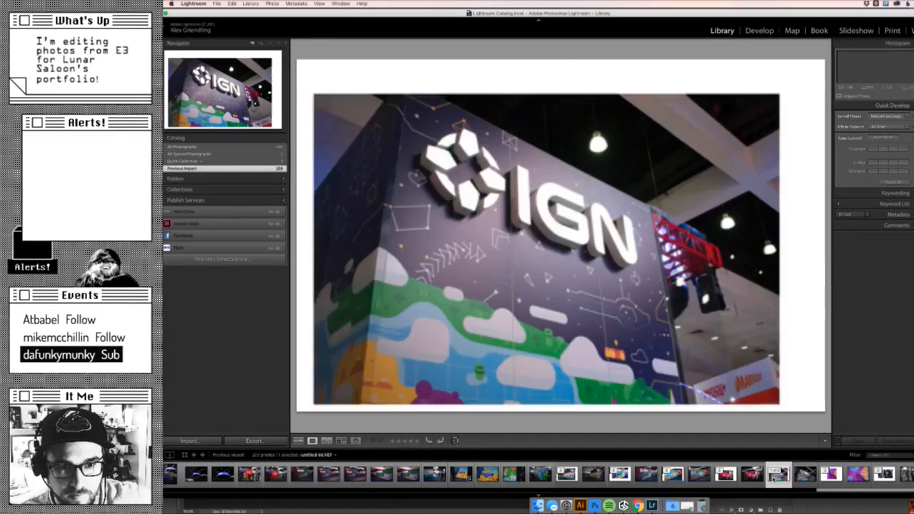
pyautogui.rightClick(773, 477)
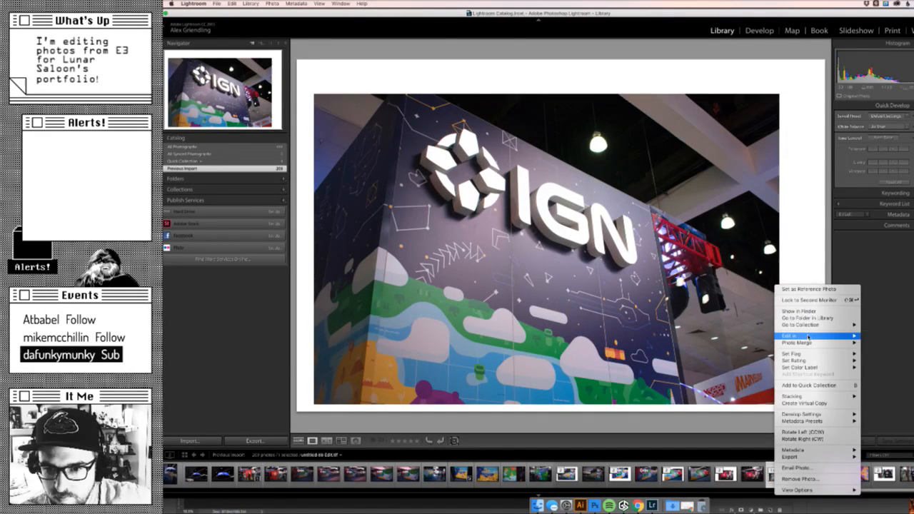
pyautogui.moveTo(808, 336)
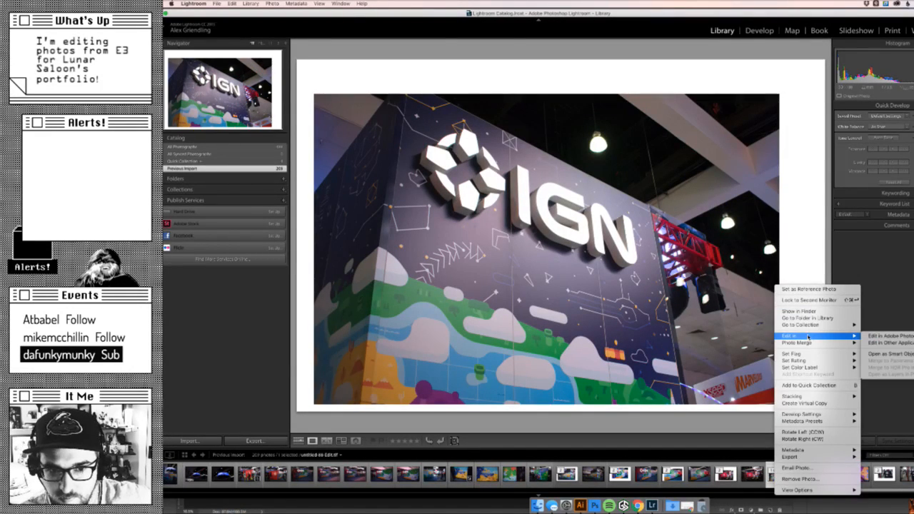
pyautogui.click(886, 336)
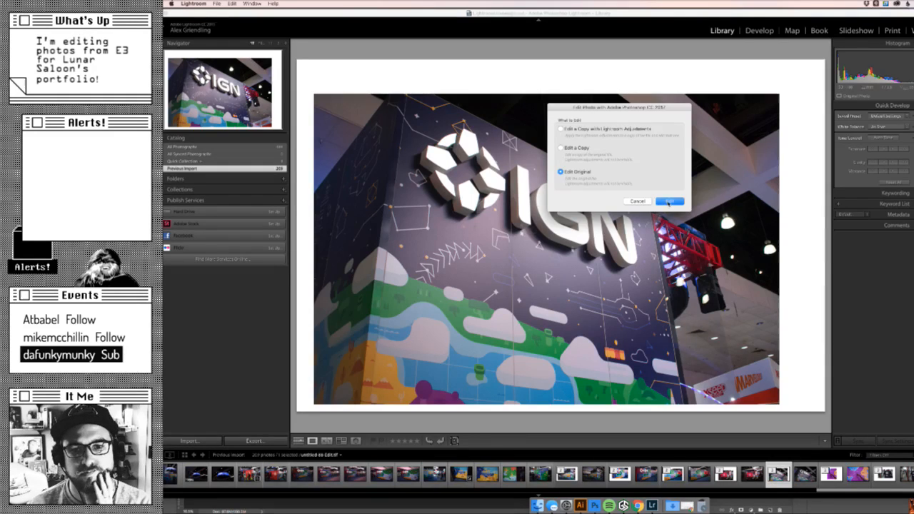
pyautogui.click(669, 201)
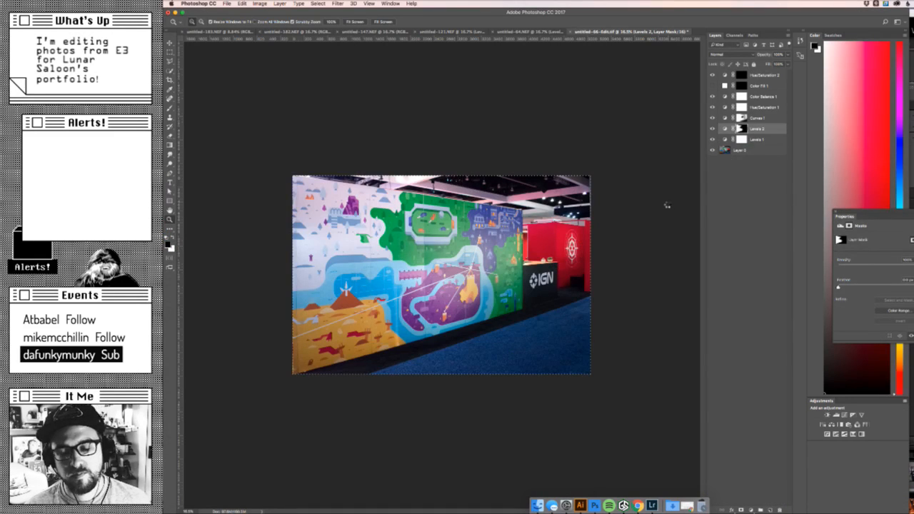
pyautogui.press('v')
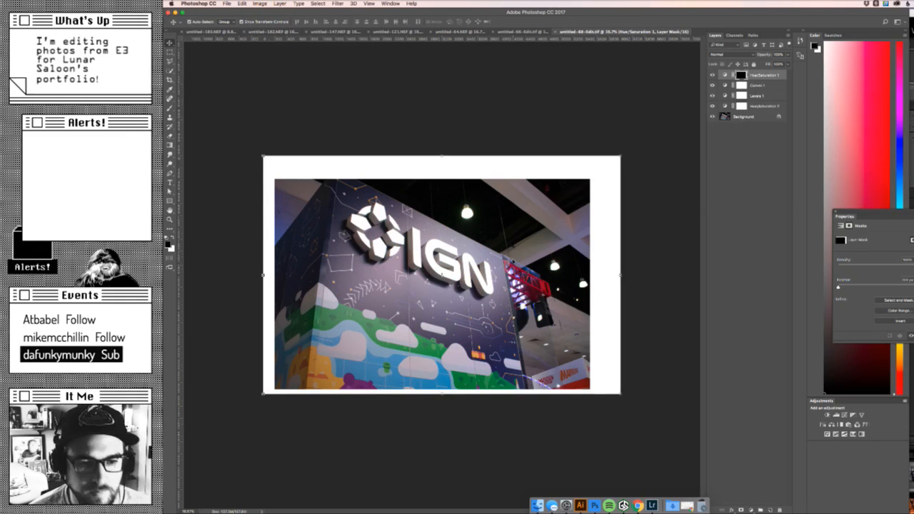
# - Switch to Chrome to check the header image's ideal dimensions in the portfolio entry, then return to Photoshop
pyautogui.click(632, 504)
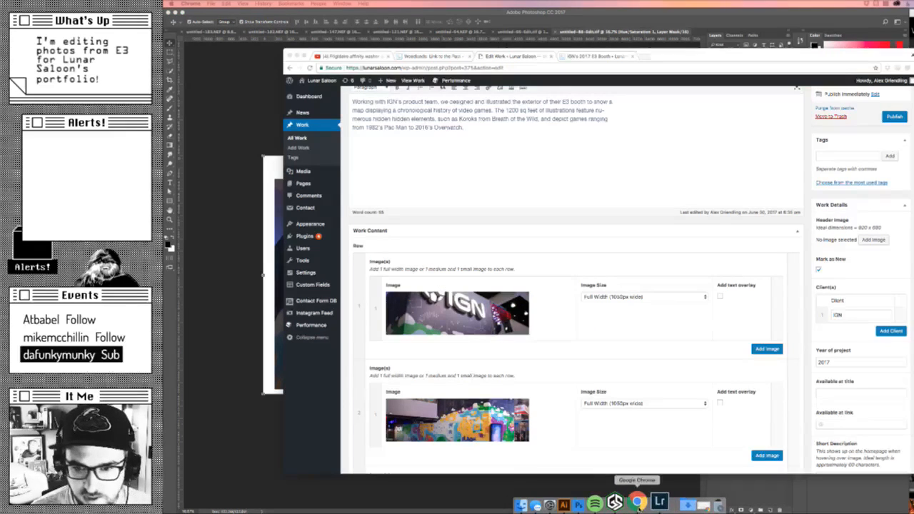
pyautogui.click(309, 445)
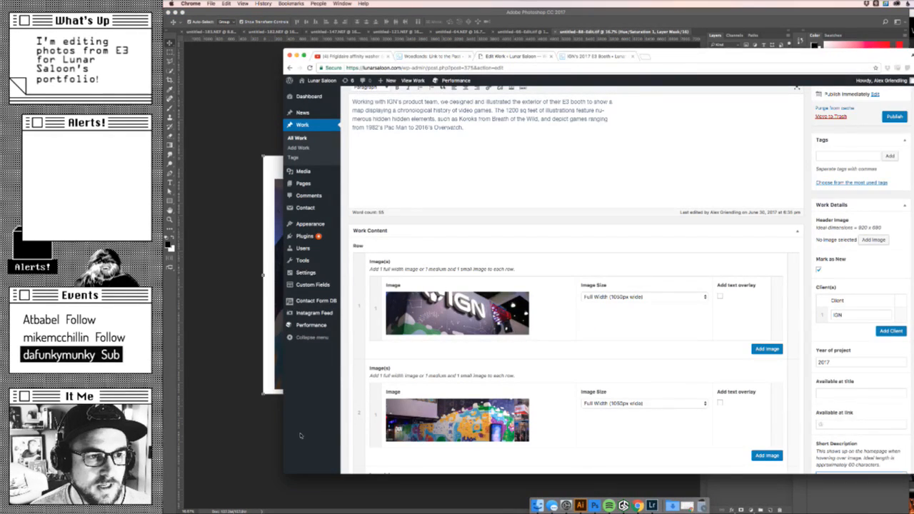
pyautogui.click(236, 428)
# - Set the rectangular marquee's fixed ratio to the header image's ideal dimensions and select the area around the IGN logo
pyautogui.press('m')
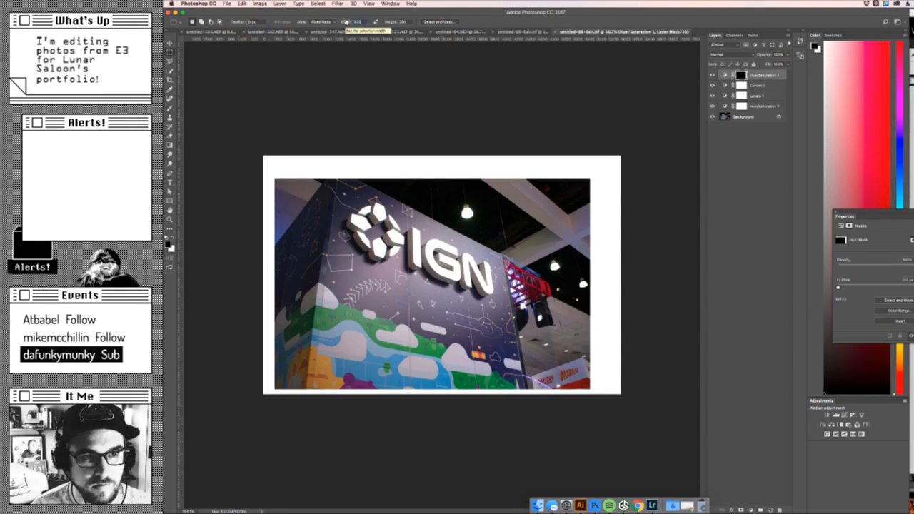
pyautogui.press('Tab')
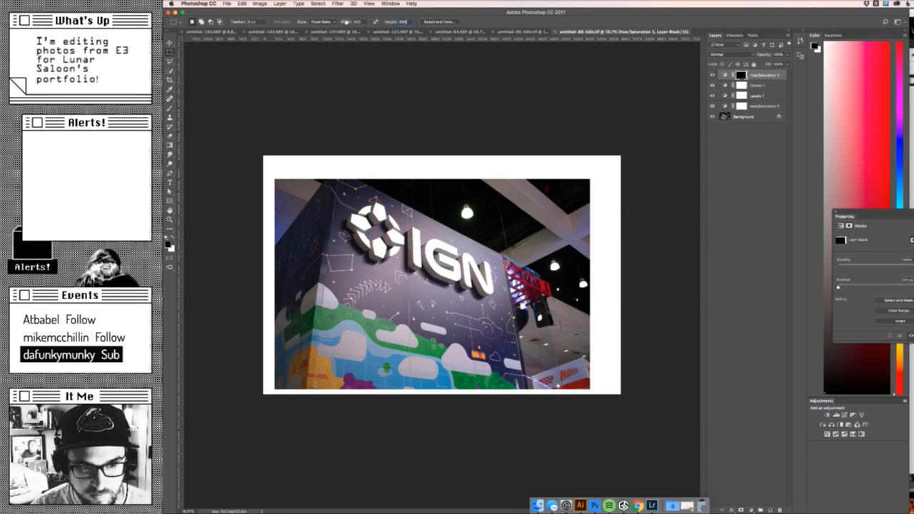
pyautogui.moveTo(300, 192); pyautogui.dragTo(536, 357)
pyautogui.moveTo(299, 180); pyautogui.dragTo(528, 348)
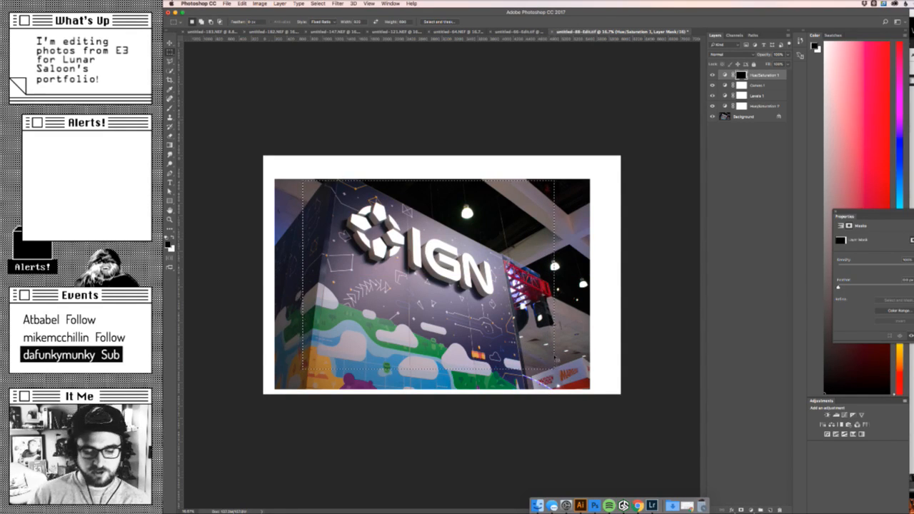
# - Clear the current selection and hide the top Hue/Saturation layer that forms the white border around the photo
pyautogui.press('super+d')
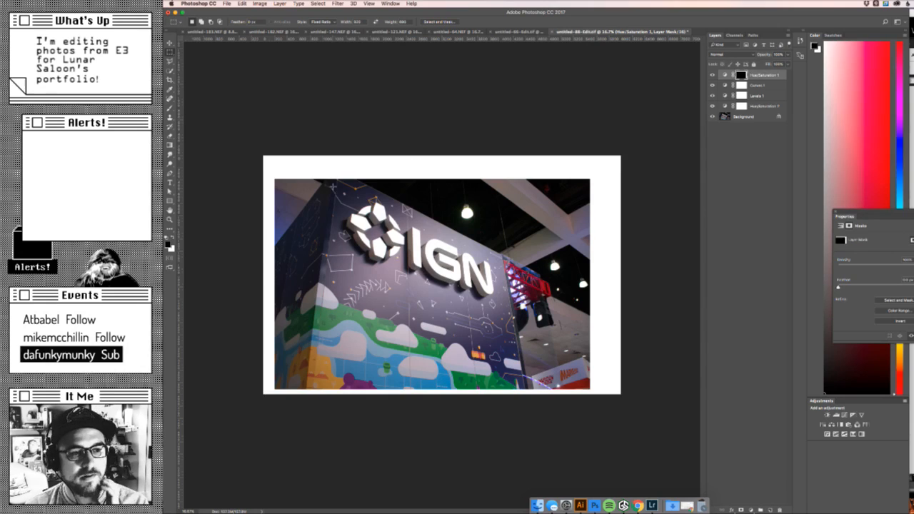
pyautogui.moveTo(325, 179); pyautogui.dragTo(358, 183)
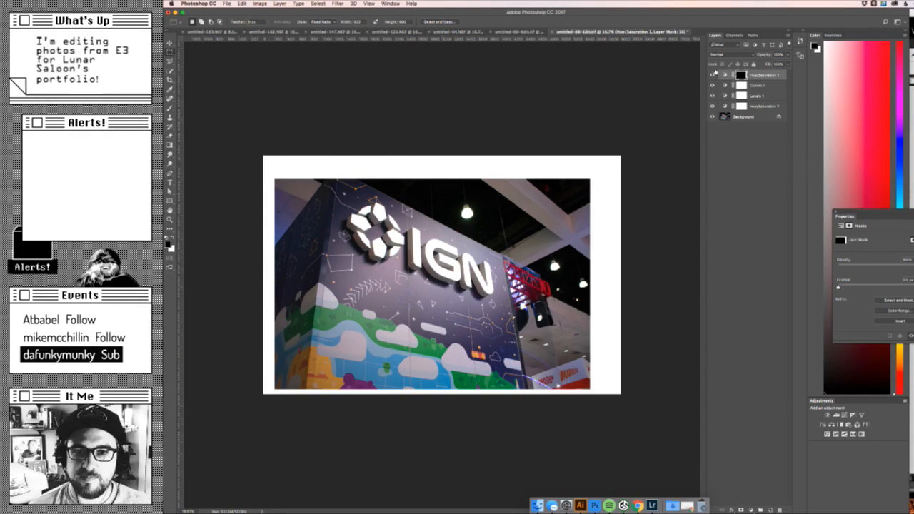
pyautogui.click(712, 74)
# - Select a fixed-ratio area around the IGN logo, adjust its position, and crop the image to it
pyautogui.moveTo(316, 179); pyautogui.dragTo(540, 347)
pyautogui.moveTo(524, 307); pyautogui.dragTo(522, 303)
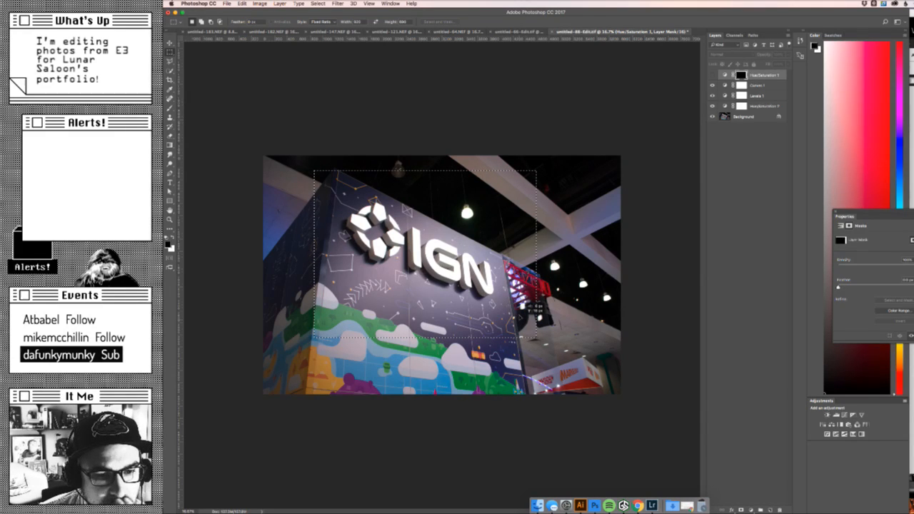
pyautogui.moveTo(522, 303); pyautogui.dragTo(520, 303)
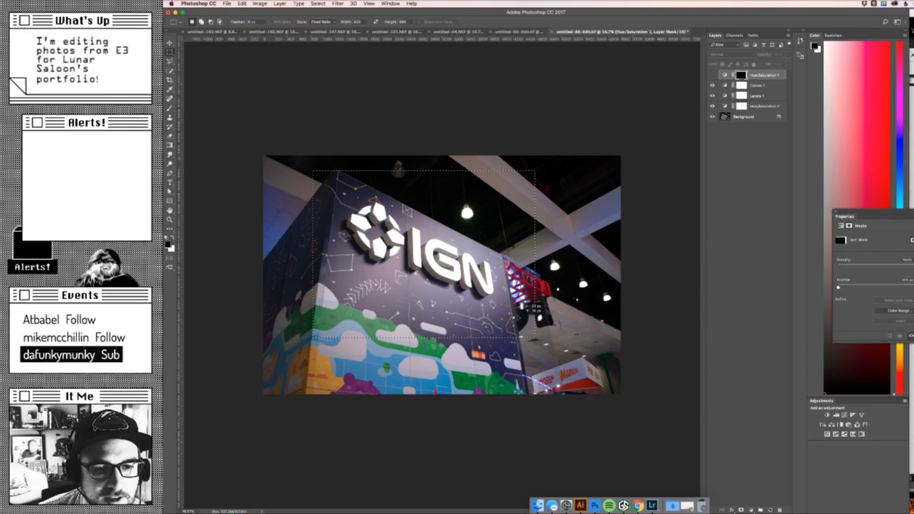
pyautogui.moveTo(521, 304); pyautogui.dragTo(522, 304)
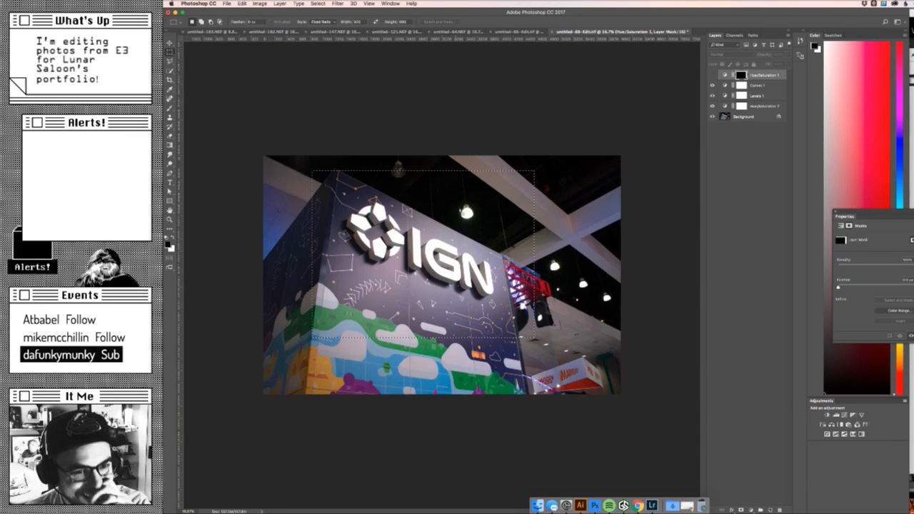
pyautogui.moveTo(490, 250); pyautogui.dragTo(502, 240)
pyautogui.click(259, 3)
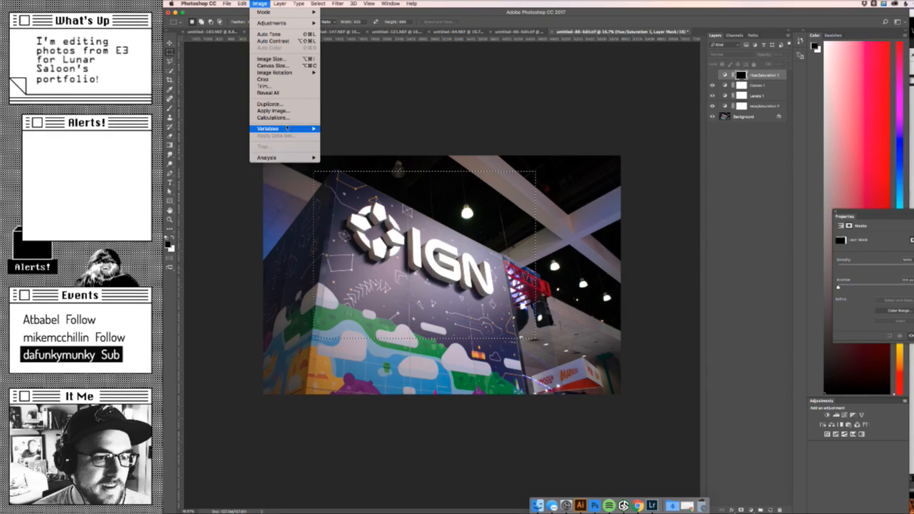
pyautogui.click(284, 79)
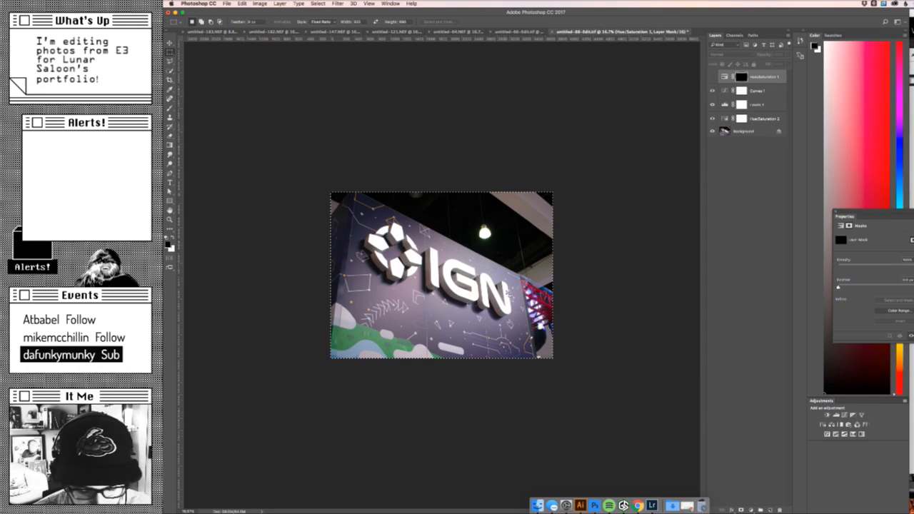
pyautogui.press('super+d')
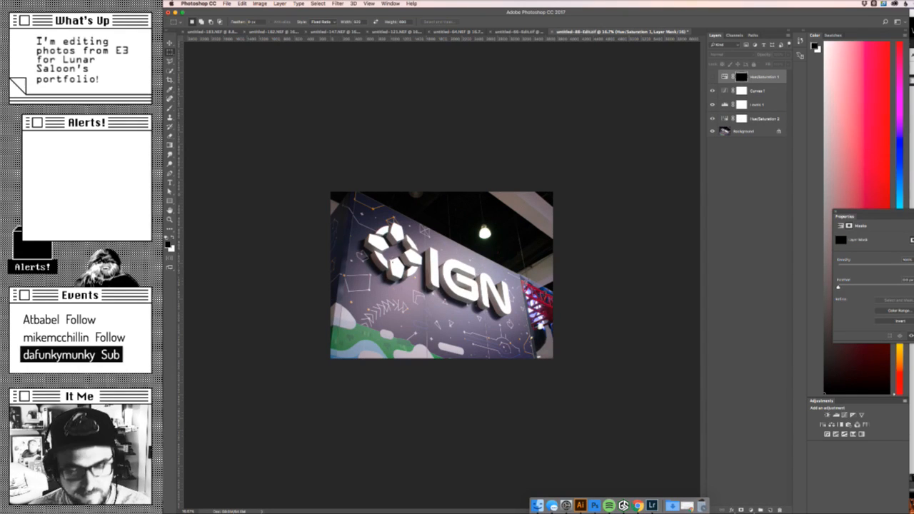
pyautogui.moveTo(330, 192); pyautogui.dragTo(573, 222)
pyautogui.moveTo(363, 206); pyautogui.dragTo(510, 336)
pyautogui.press('super+d')
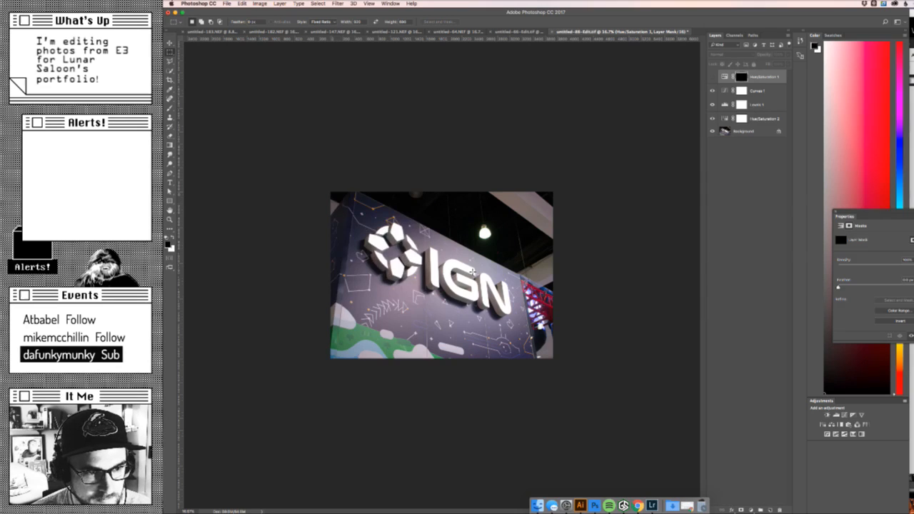
pyautogui.press('super+alt+j')
pyautogui.click(687, 232)
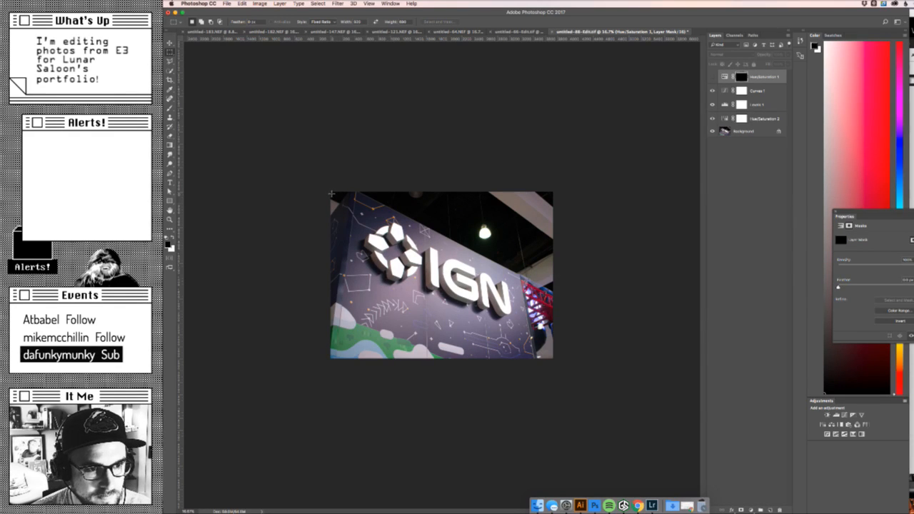
# - Select nearly the whole image at the fixed ratio and crop it slightly tighter around the IGN logo
pyautogui.moveTo(332, 193); pyautogui.dragTo(550, 355)
pyautogui.rightClick(551, 355)
pyautogui.press('Escape')
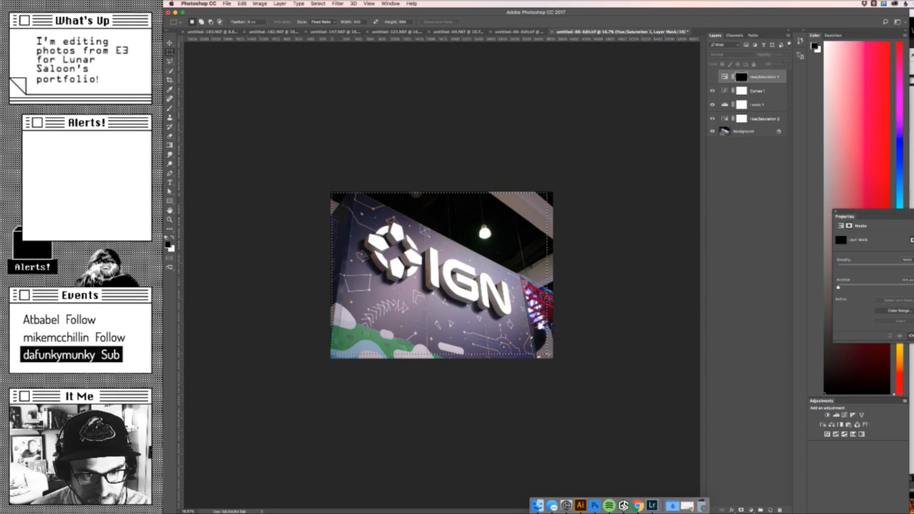
pyautogui.click(260, 4)
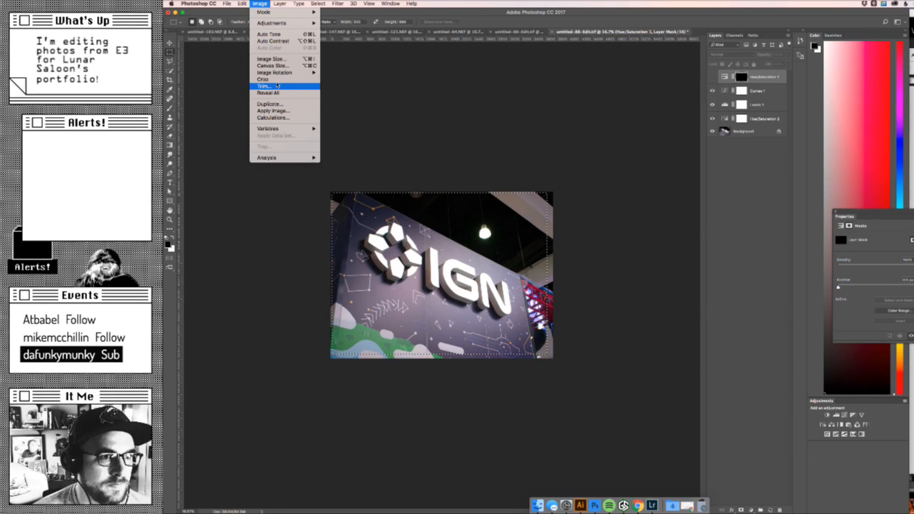
pyautogui.click(273, 79)
pyautogui.press('super+a')
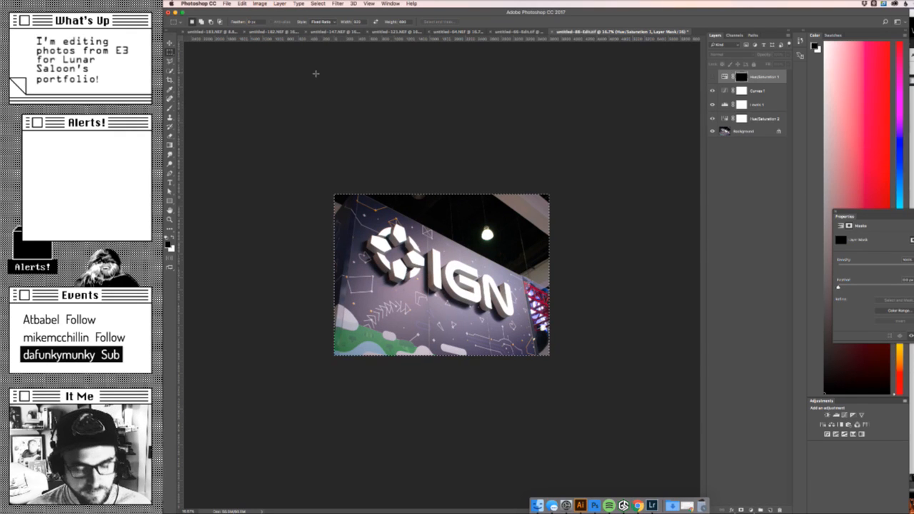
# - Export the crop with Save for Web as a 920 × 690 px JPEG named header_image in the Images folder
pyautogui.press('super+n')
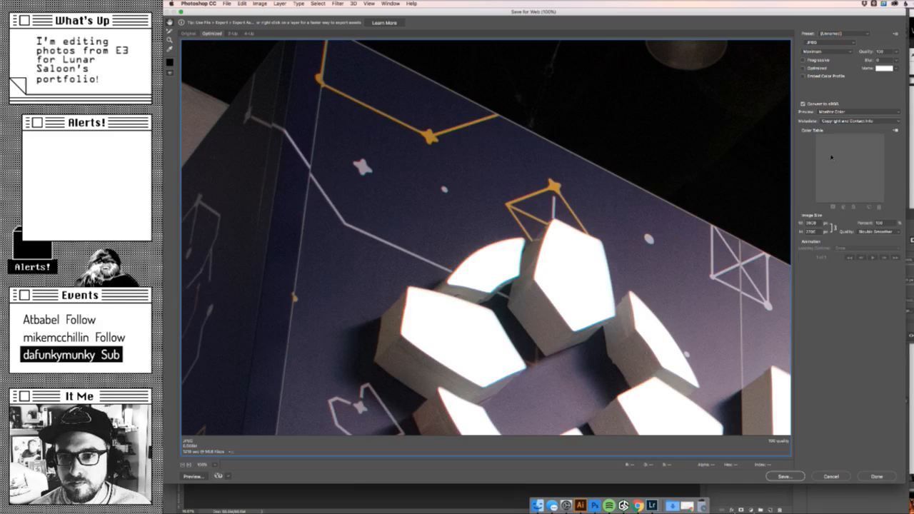
pyautogui.write('1')
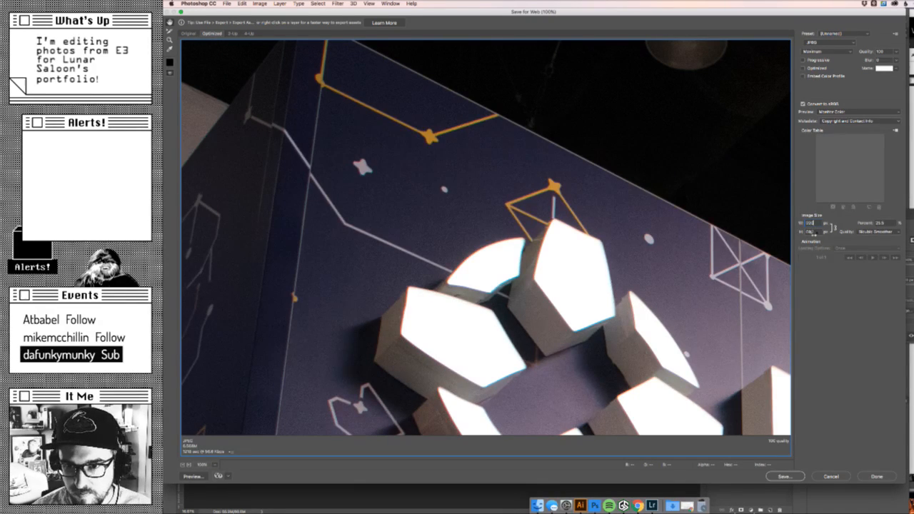
pyautogui.press('Tab')
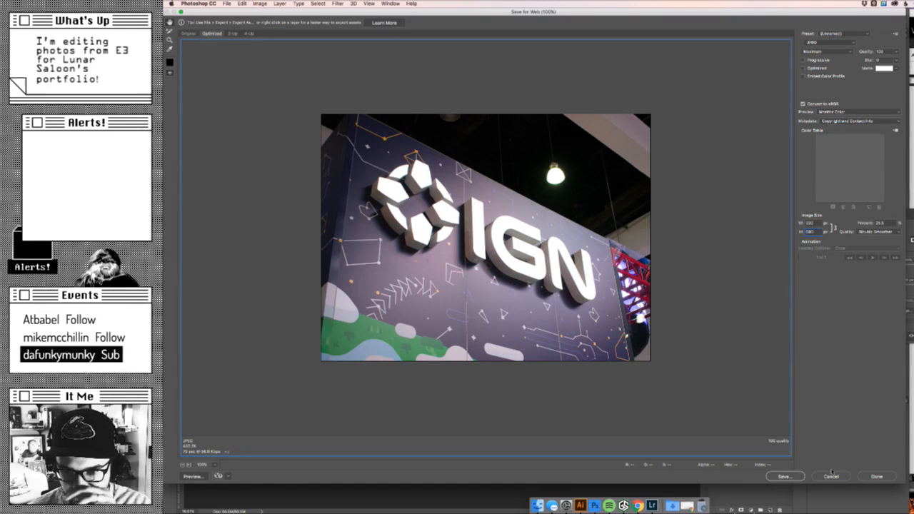
pyautogui.click(785, 475)
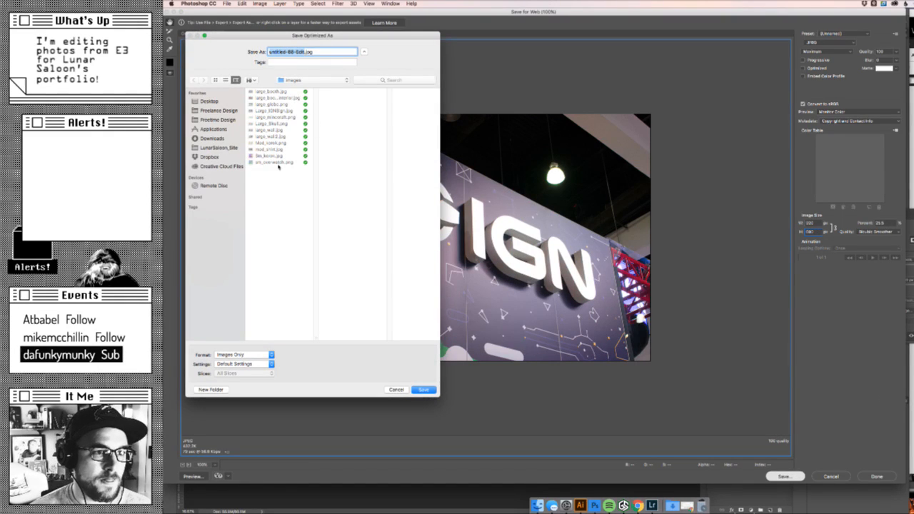
pyautogui.write('header_image')
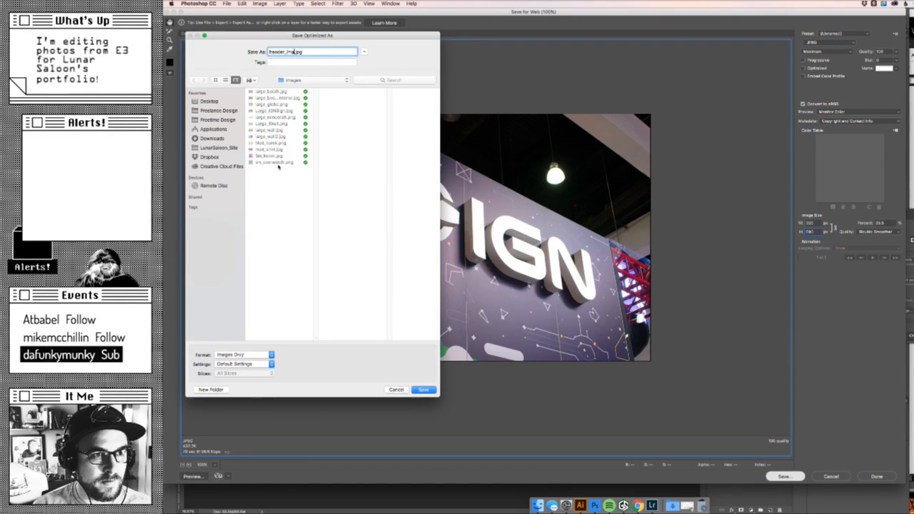
pyautogui.press('Return')
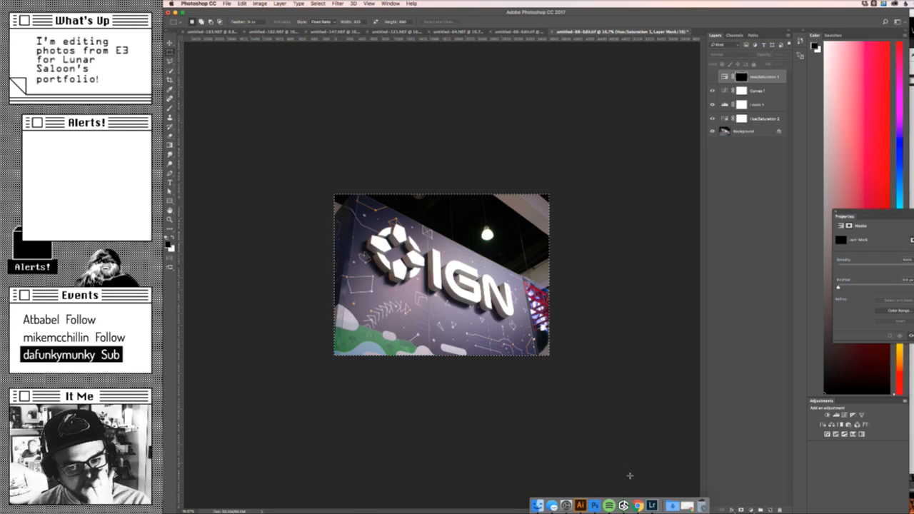
# - Switch to Chrome, upload header_image.jpg from the Images folder, and choose it as the portfolio entry's header image
pyautogui.click(637, 502)
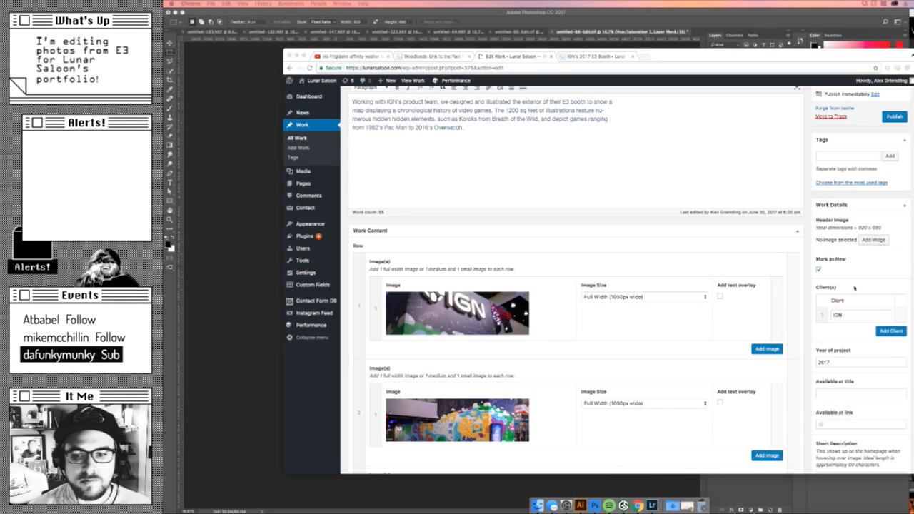
pyautogui.click(876, 241)
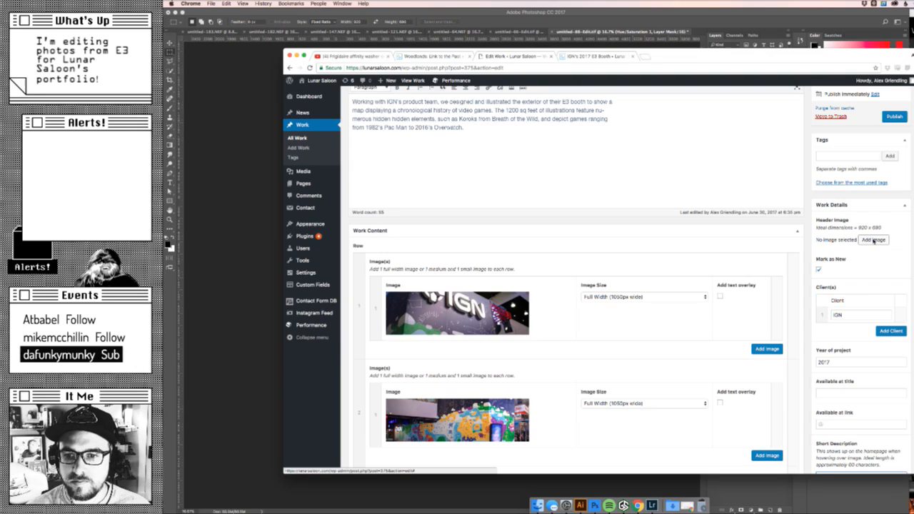
pyautogui.click(537, 505)
pyautogui.click(463, 178)
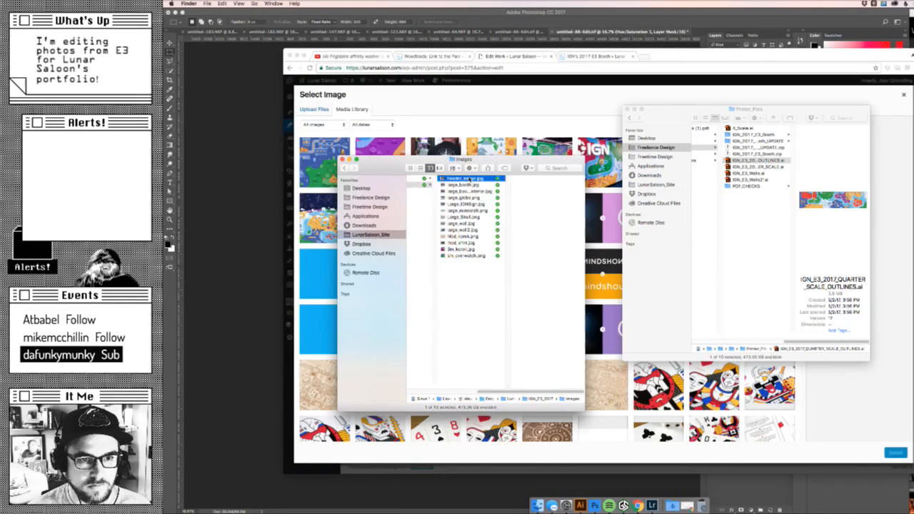
pyautogui.moveTo(463, 177); pyautogui.dragTo(481, 128)
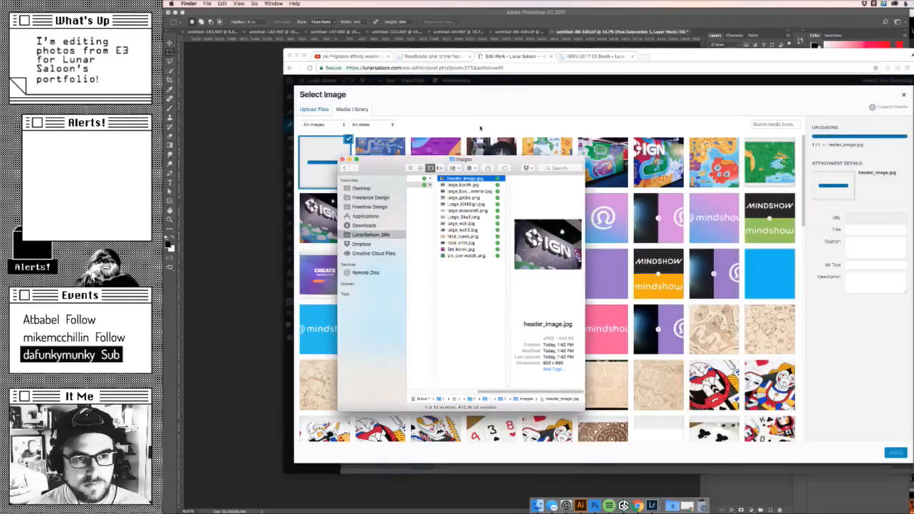
pyautogui.click(493, 132)
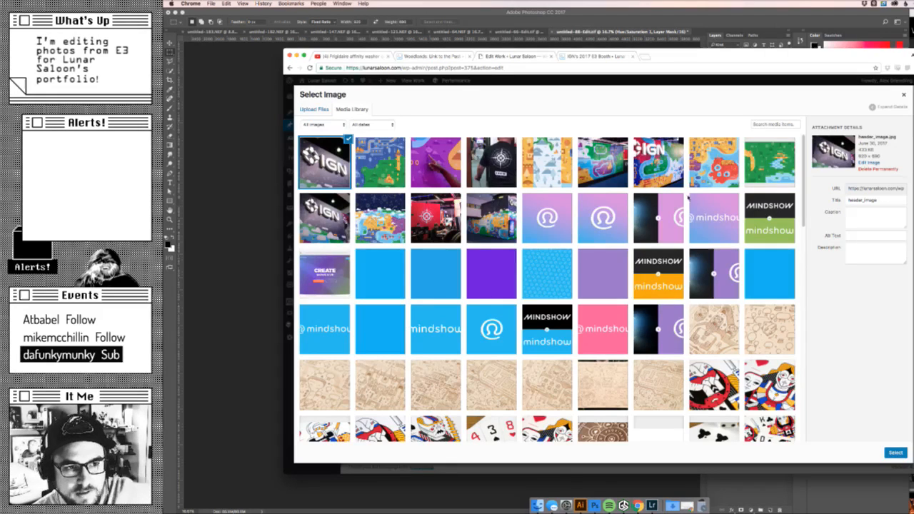
pyautogui.click(895, 453)
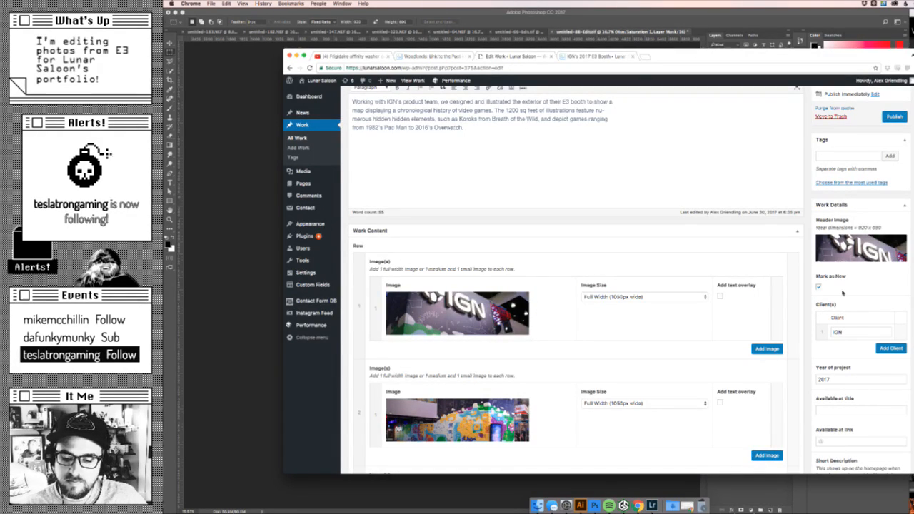
# - Set header_image.jpg as the entry's featured image and save the draft
pyautogui.scroll(-5, 837, 275)
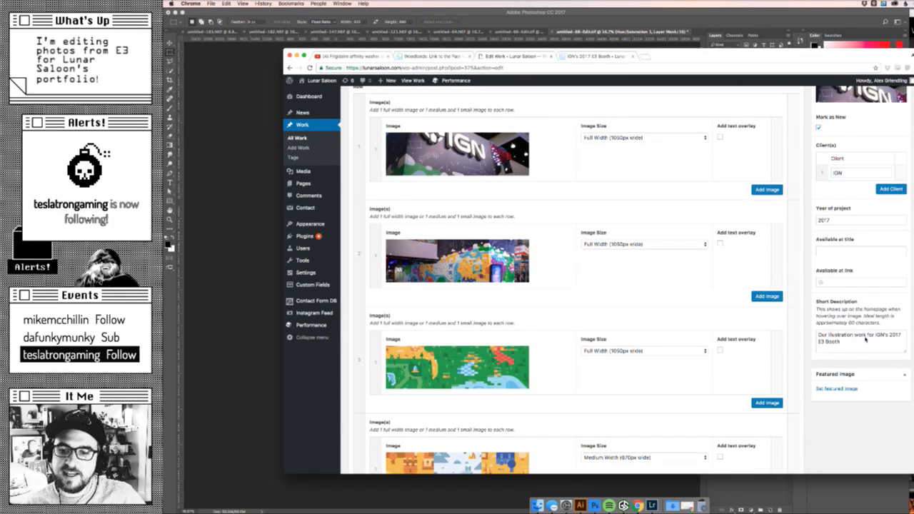
pyautogui.click(835, 389)
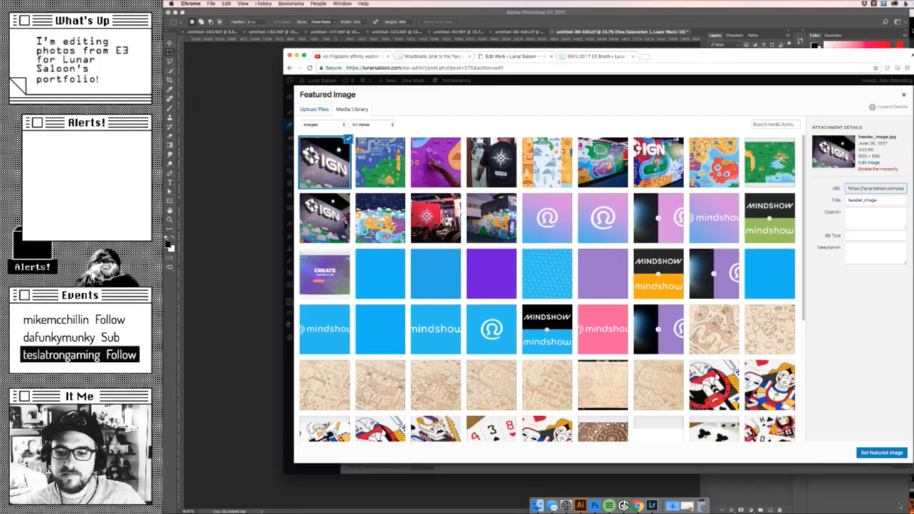
pyautogui.click(881, 453)
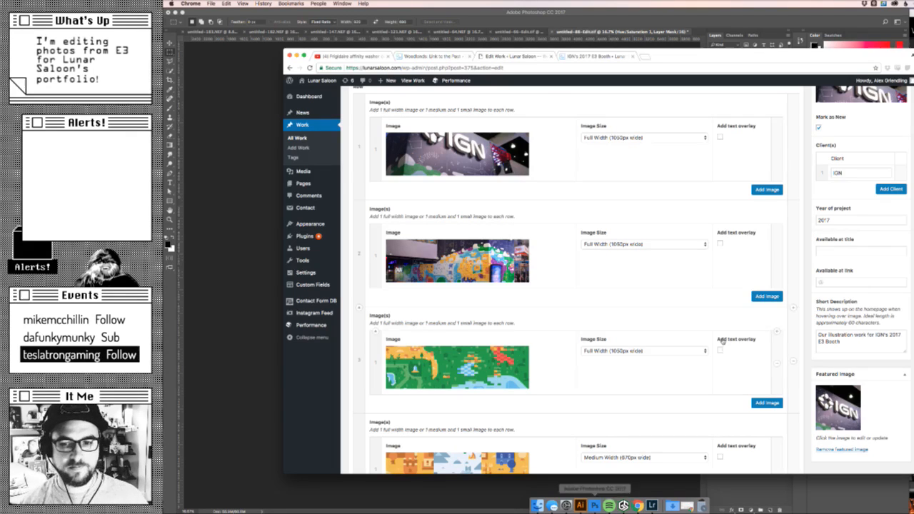
pyautogui.scroll(5, 903, 220)
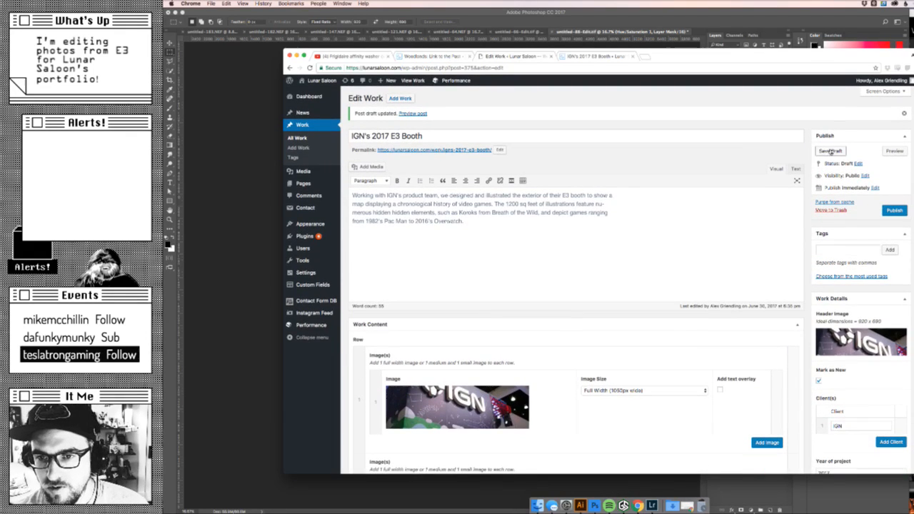
pyautogui.click(832, 151)
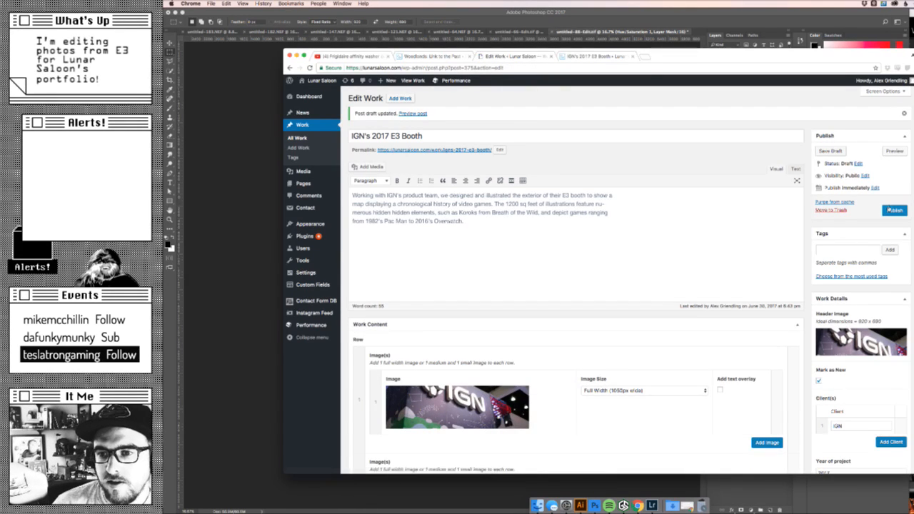
# - Preview the IGN's 2017 E3 Booth entry and examine the header behind the description and the images below
pyautogui.click(895, 151)
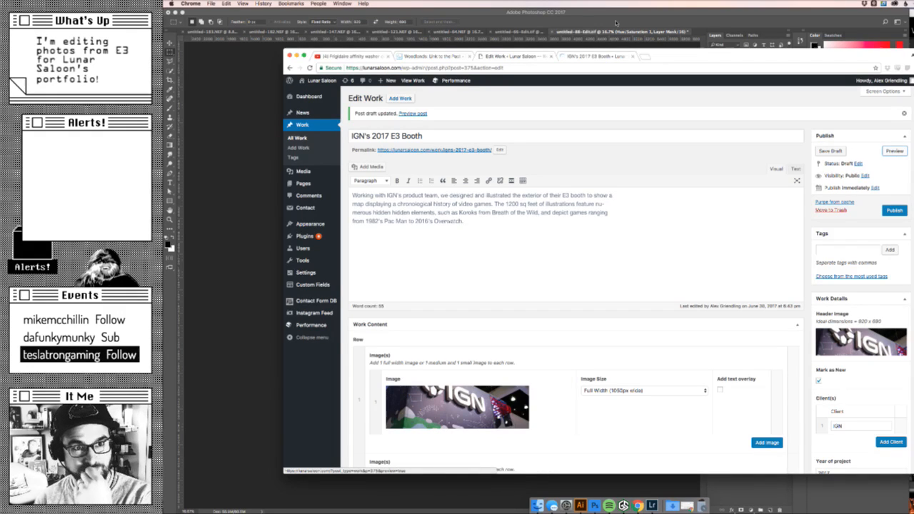
pyautogui.click(595, 58)
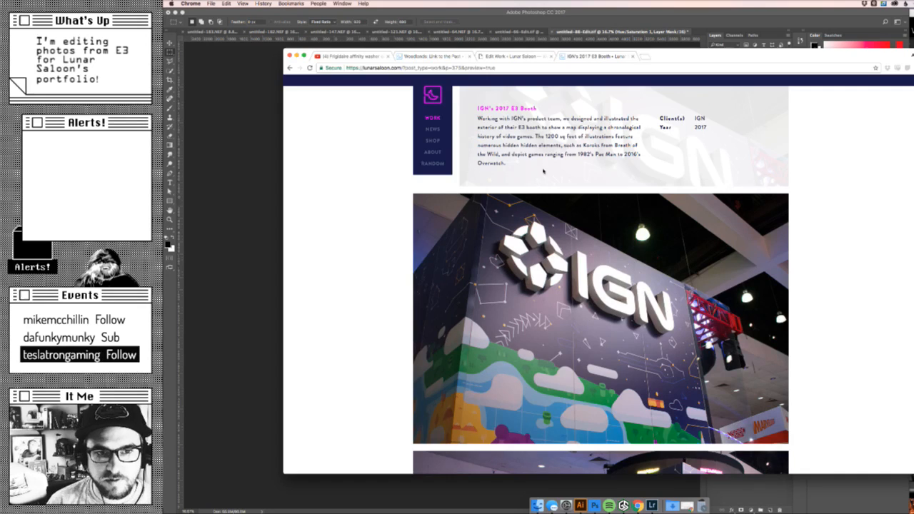
pyautogui.scroll(-1, 544, 172)
pyautogui.scroll(1, 672, 215)
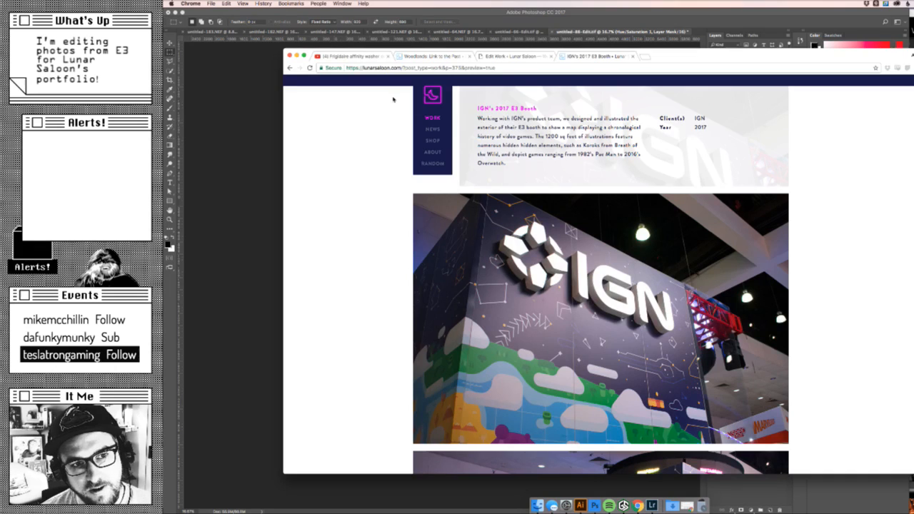
pyautogui.moveTo(754, 154); pyautogui.dragTo(785, 107)
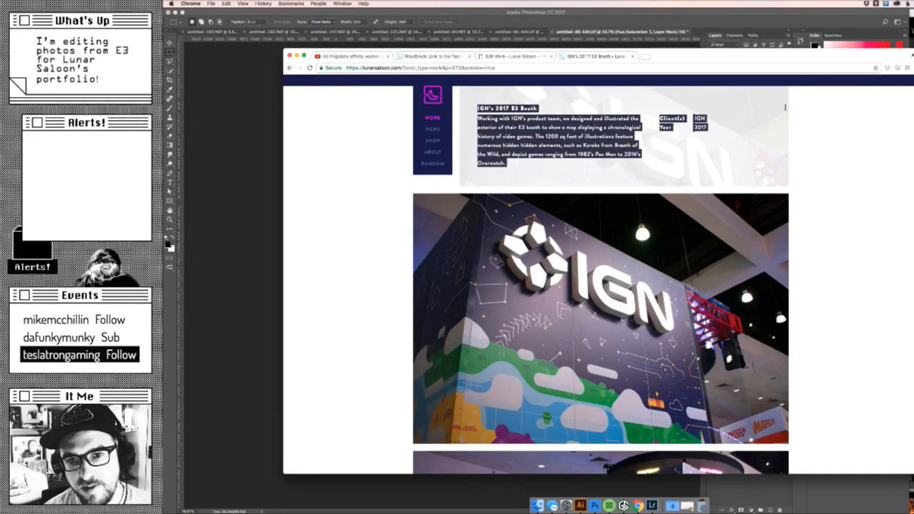
pyautogui.click(824, 147)
pyautogui.scroll(-10, 824, 148)
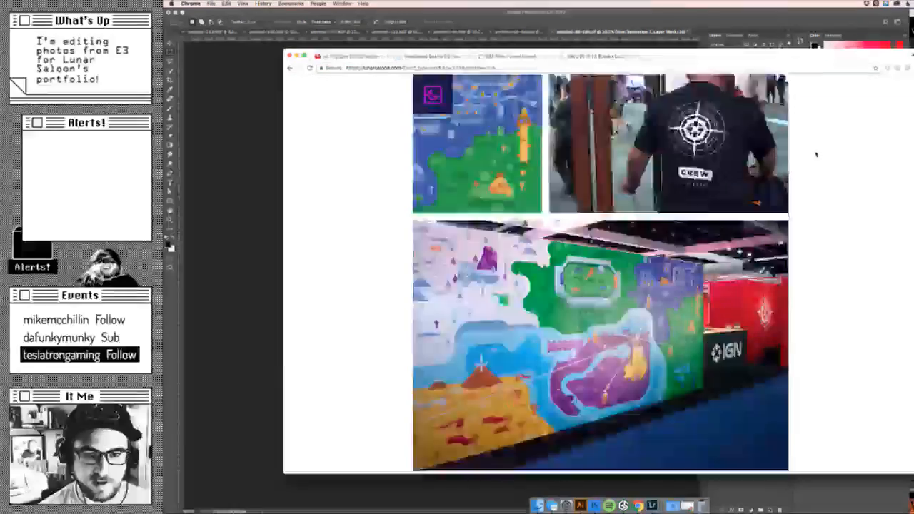
# - Examine the remaining images in the entry preview down to the footer, and open the site's home page
pyautogui.scroll(5, 813, 151)
pyautogui.scroll(2, 813, 151)
pyautogui.scroll(-3, 812, 151)
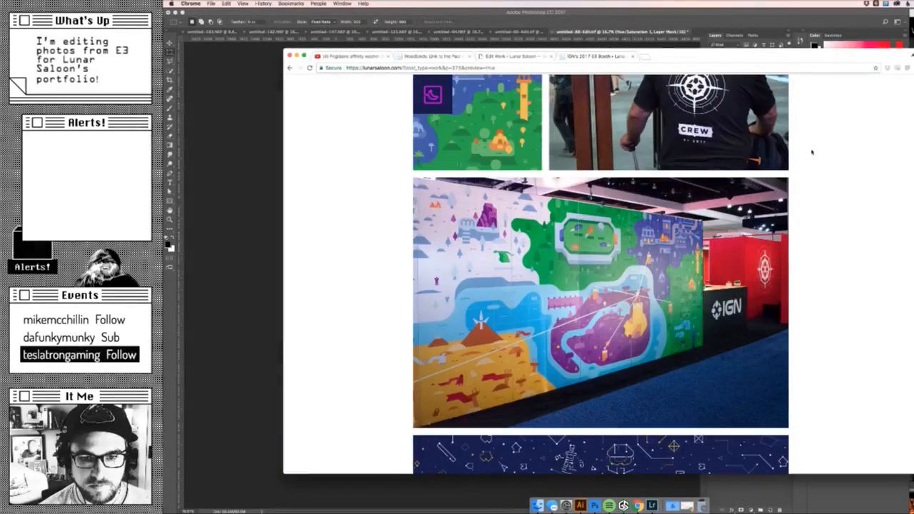
pyautogui.scroll(10, 812, 152)
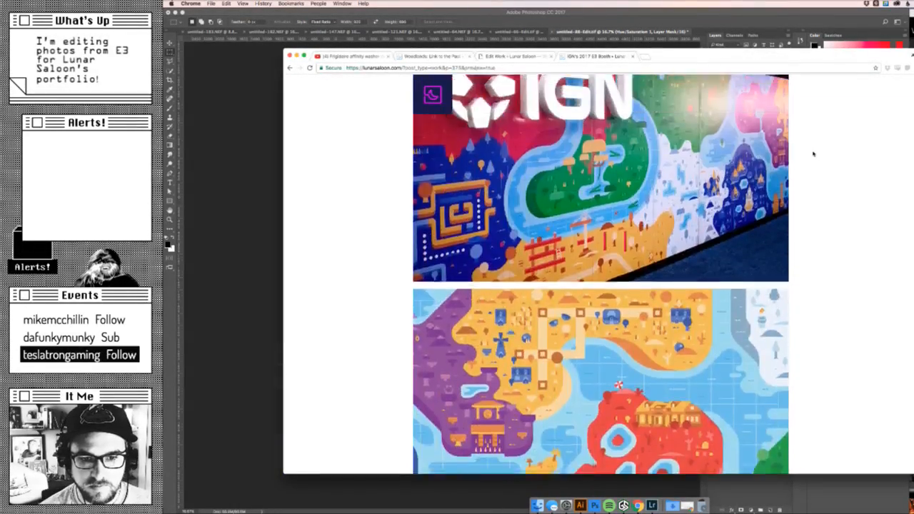
pyautogui.scroll(-15, 813, 155)
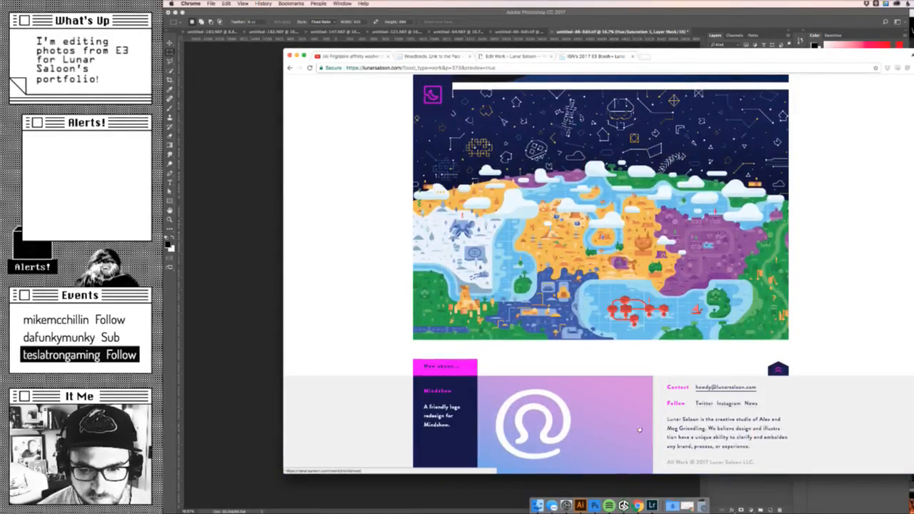
pyautogui.scroll(20, 441, 382)
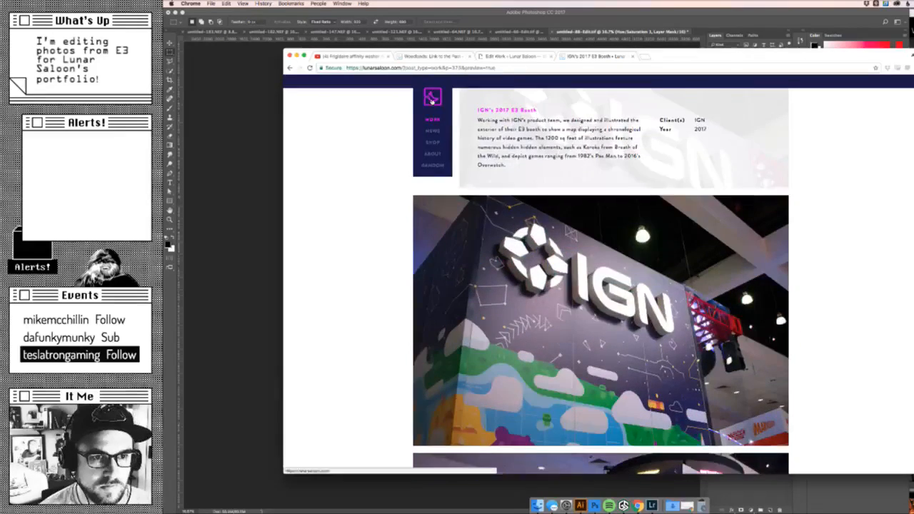
pyautogui.click(436, 100)
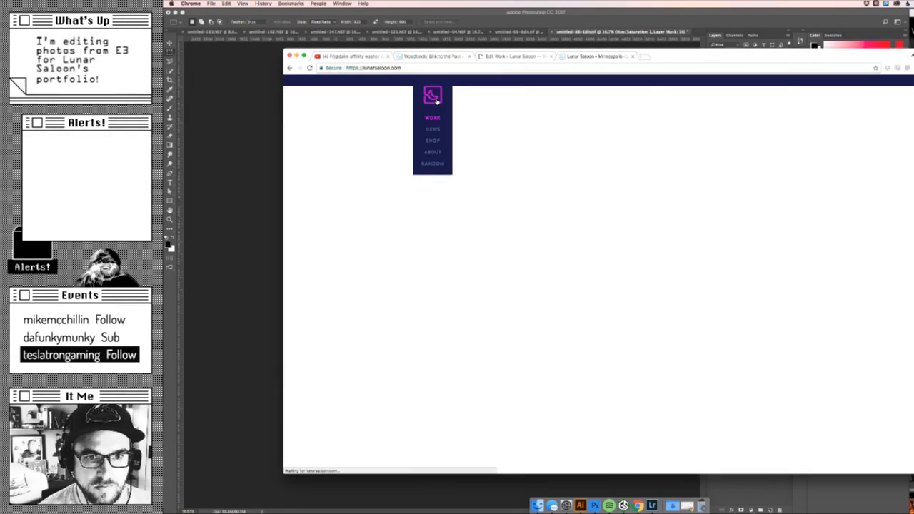
# - Tag the IGN's 2017 E3 Booth entry with design, Illustration, IGN and video games, and publish it
pyautogui.click(493, 57)
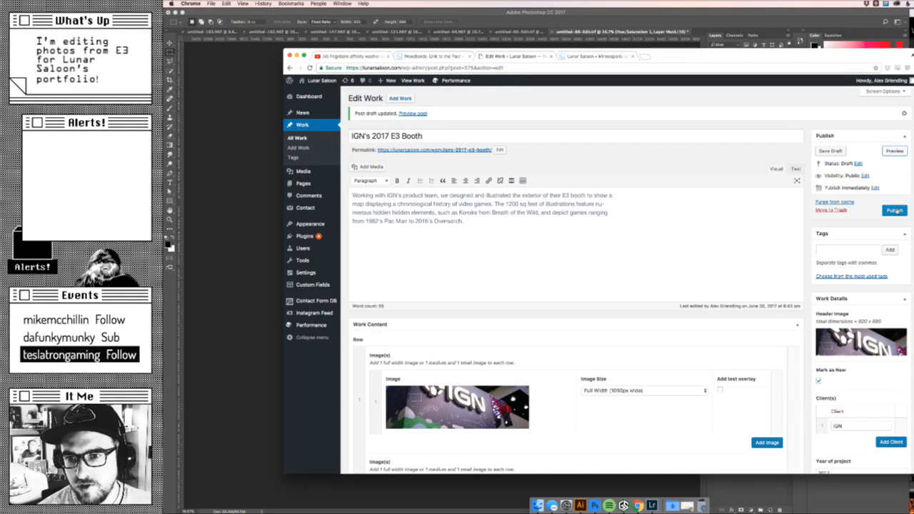
pyautogui.click(852, 277)
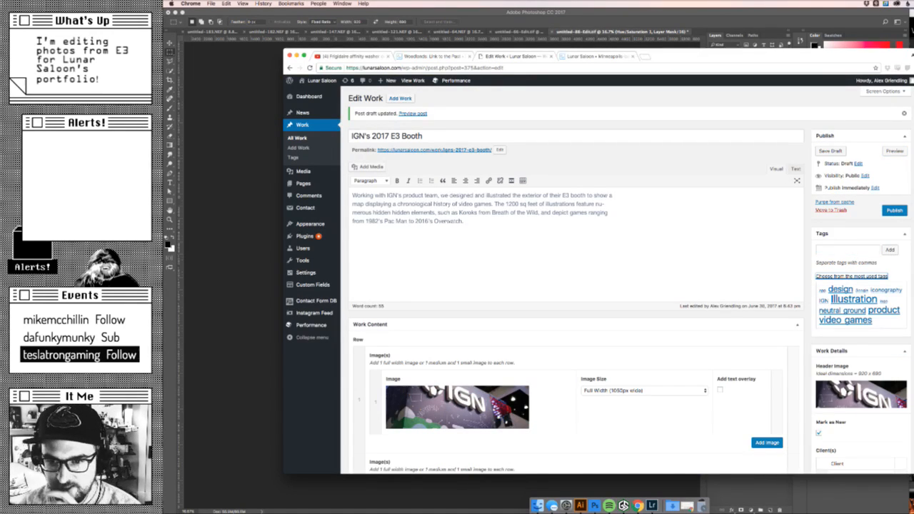
pyautogui.click(841, 289)
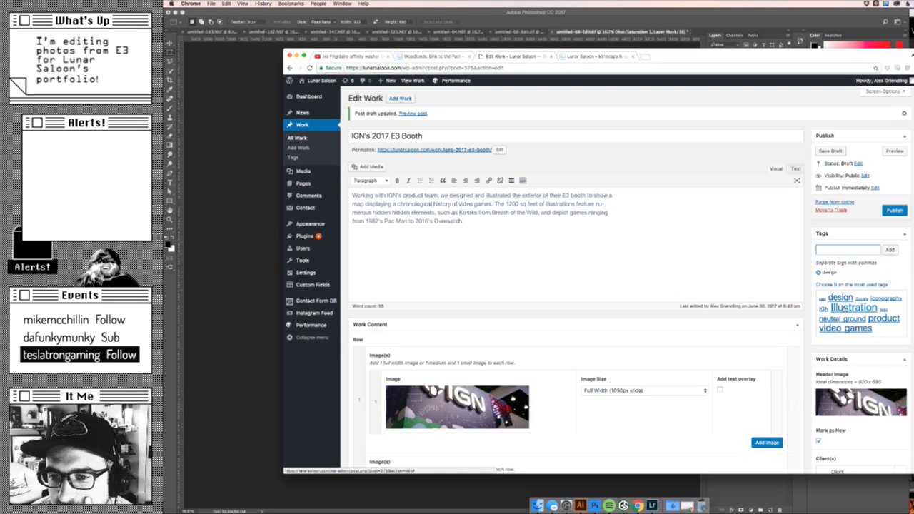
pyautogui.click(846, 308)
pyautogui.click(823, 309)
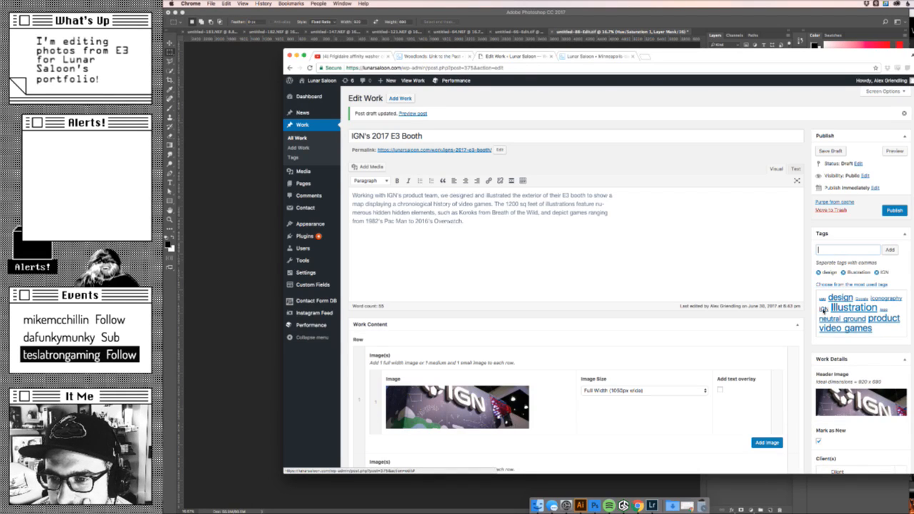
pyautogui.click(866, 329)
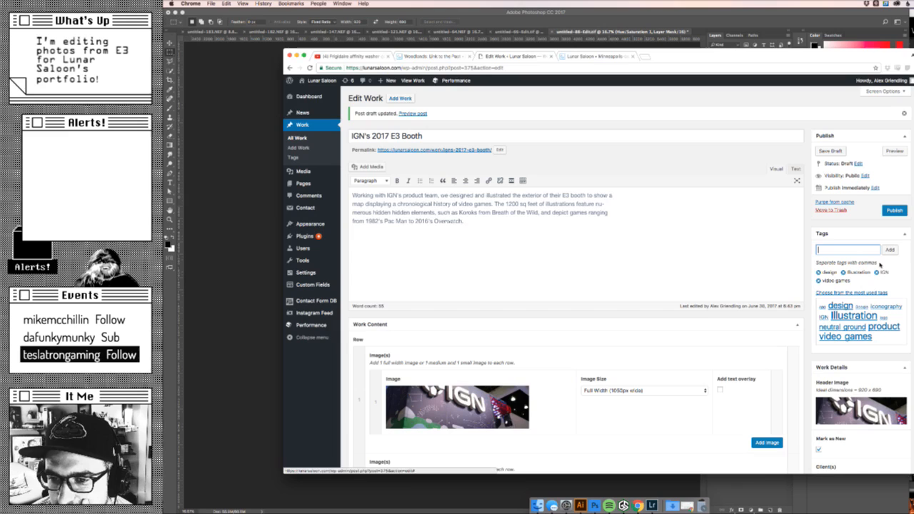
pyautogui.click(894, 211)
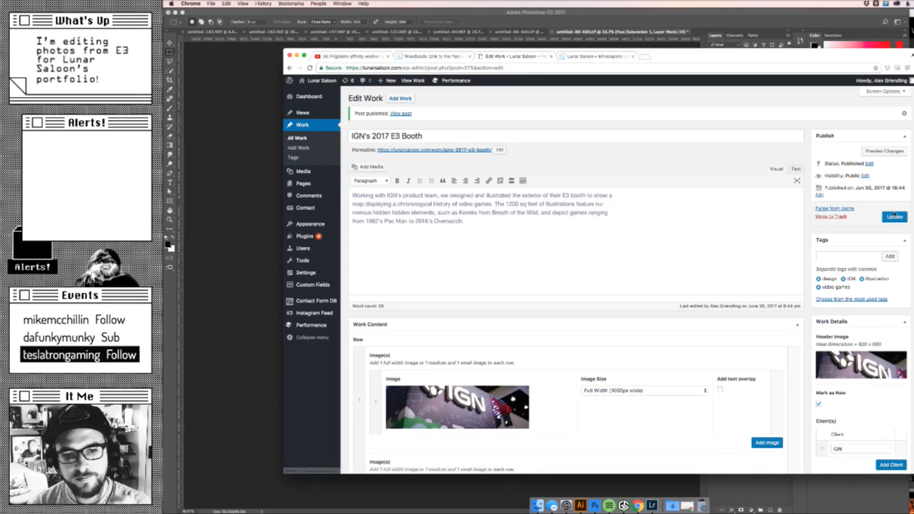
# - Check the home page grid for the published entry and load lunarsaloon.com in a new incognito window
pyautogui.click(571, 56)
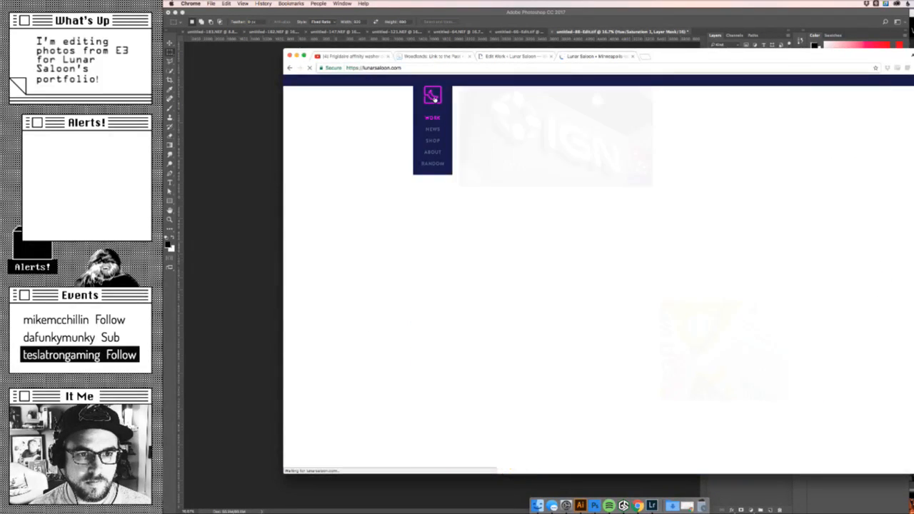
pyautogui.click(496, 68)
pyautogui.press('super+c')
pyautogui.press('super+shift+n')
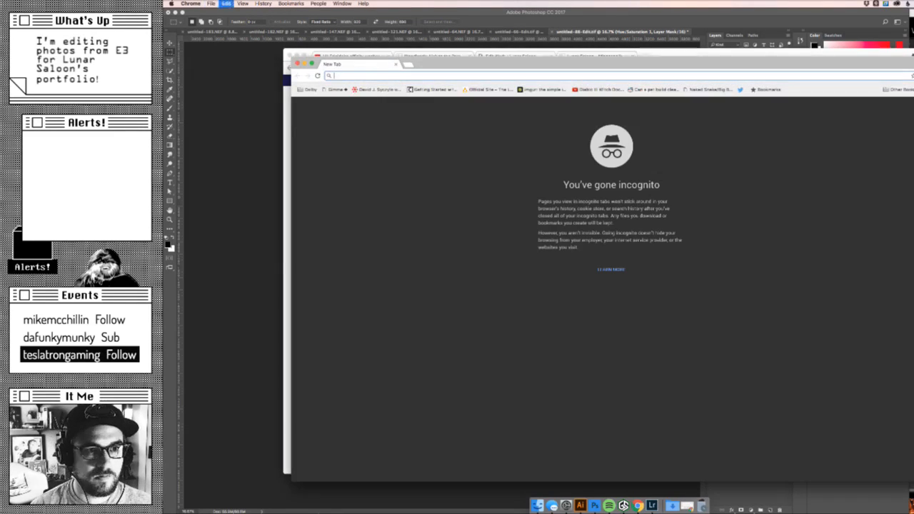
pyautogui.press('super+v')
pyautogui.press('Return')
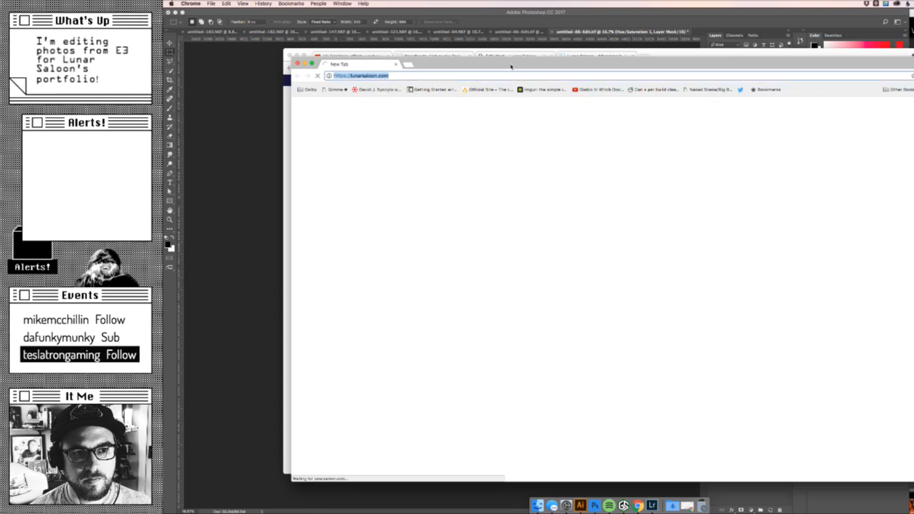
pyautogui.moveTo(514, 66); pyautogui.dragTo(518, 45)
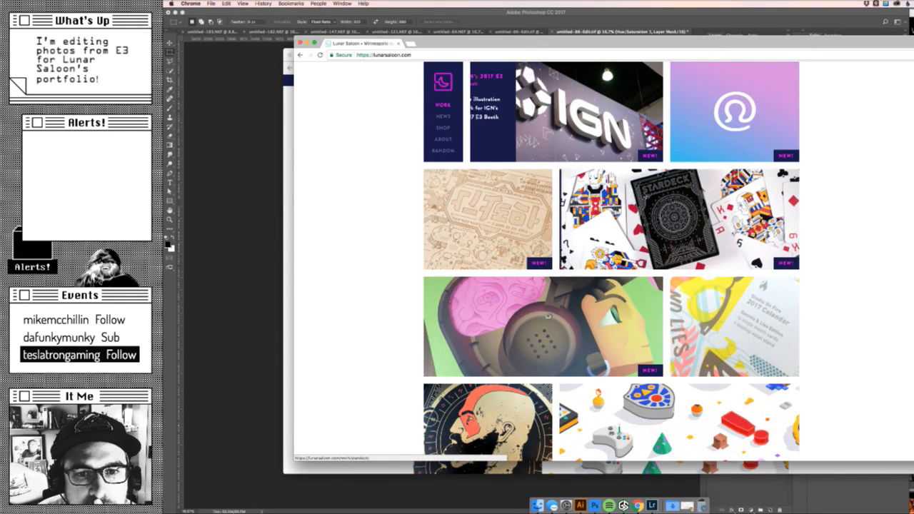
# - Check the home page at narrower window widths, open the IGN's 2017 E3 Booth entry, and widen the window again
pyautogui.moveTo(908, 461); pyautogui.dragTo(517, 394)
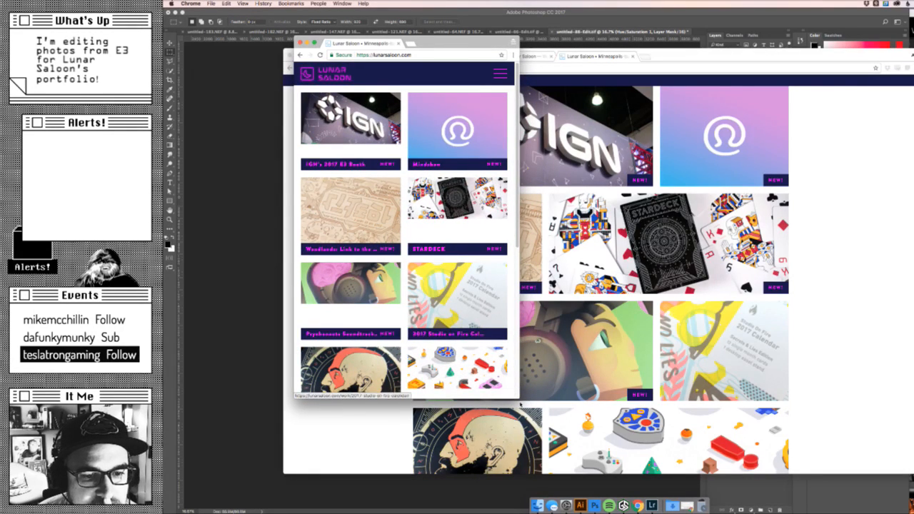
pyautogui.moveTo(520, 399); pyautogui.dragTo(579, 421)
pyautogui.click(488, 112)
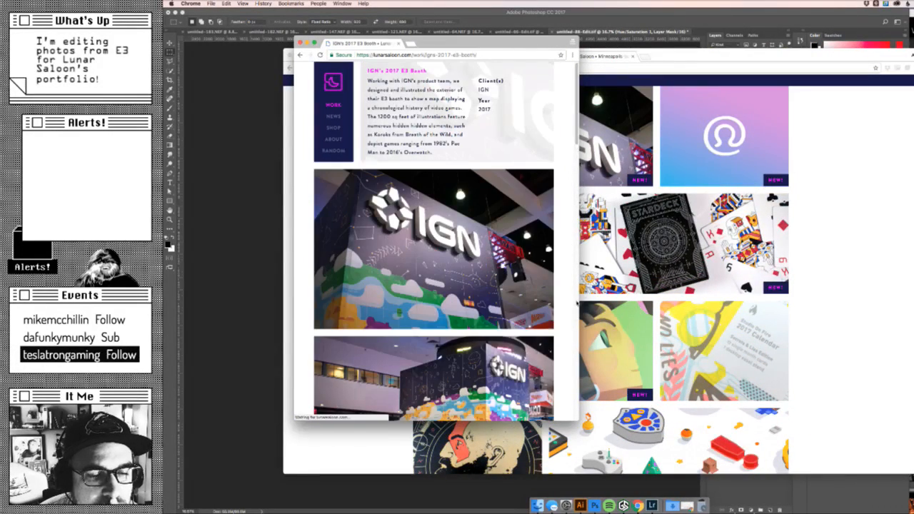
pyautogui.moveTo(579, 421); pyautogui.dragTo(823, 436)
# - Examine the published entry's photos and illustrations from the header to the final map image
pyautogui.scroll(-5, 787, 406)
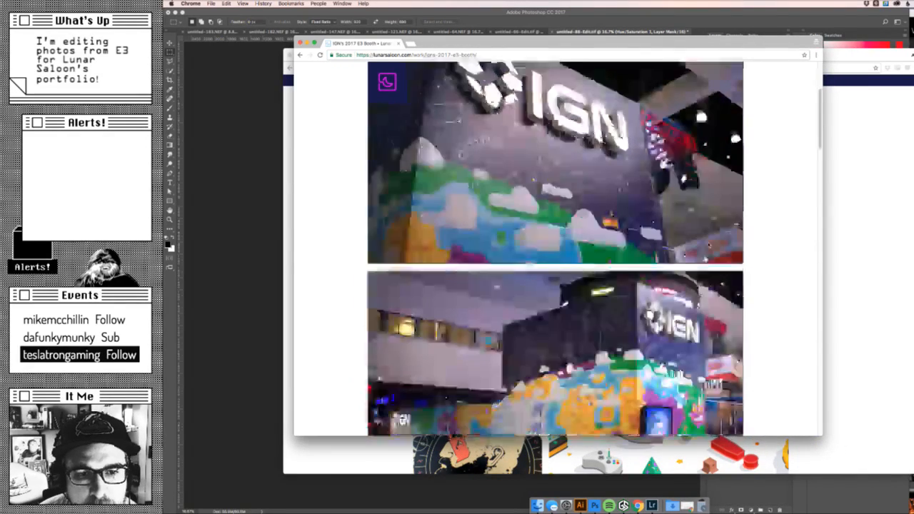
pyautogui.scroll(2, 556, 248)
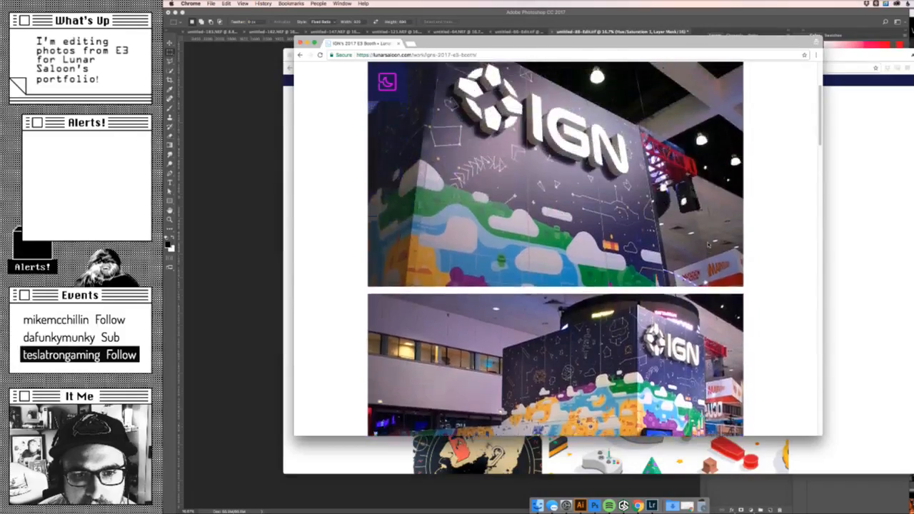
pyautogui.scroll(-3, 556, 249)
pyautogui.scroll(-3, 710, 245)
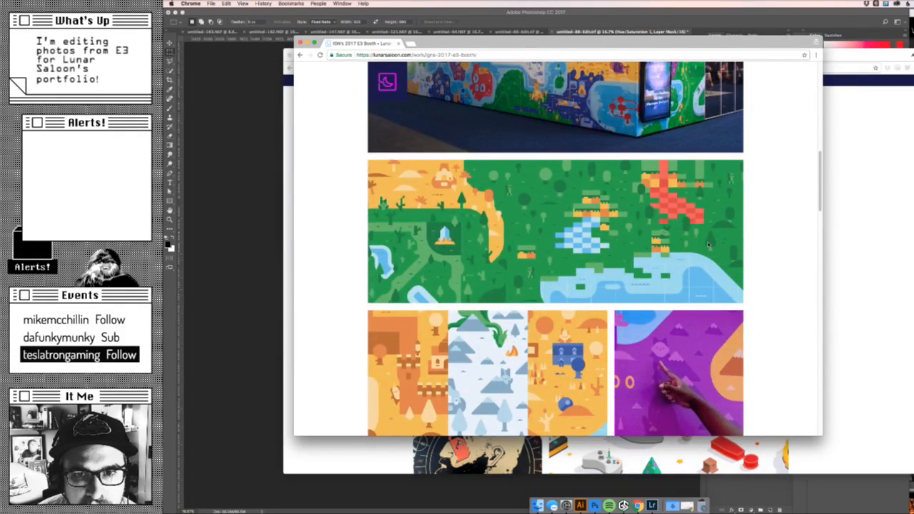
pyautogui.scroll(-4, 709, 245)
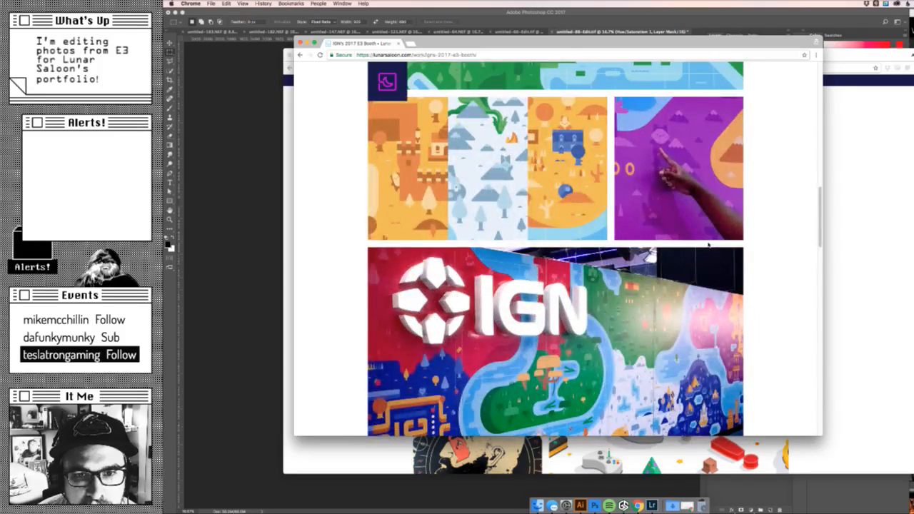
pyautogui.scroll(-3, 709, 245)
pyautogui.scroll(-7, 708, 244)
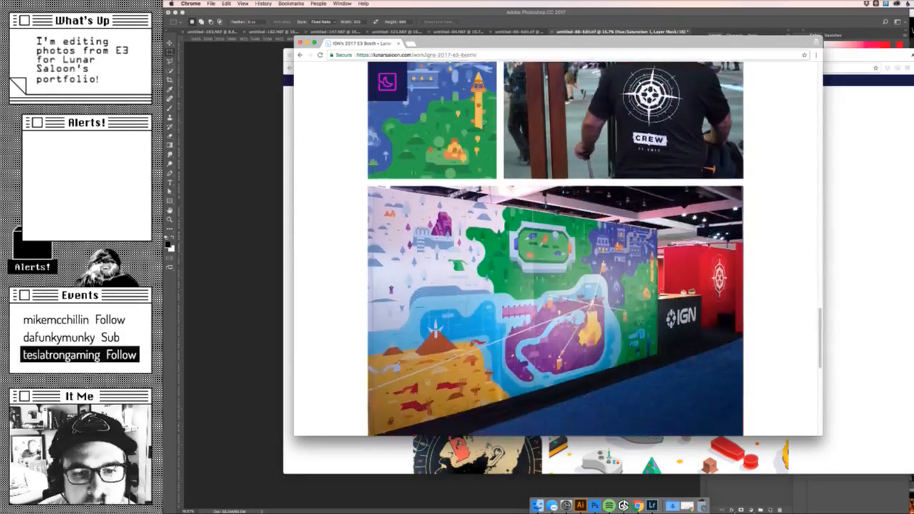
pyautogui.scroll(-7, 709, 245)
pyautogui.scroll(3, 709, 245)
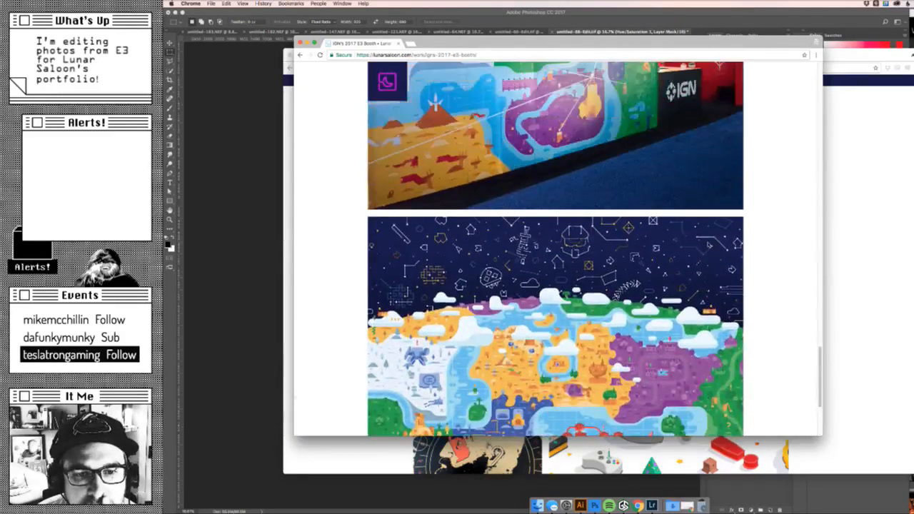
pyautogui.scroll(1, 708, 245)
pyautogui.scroll(-2, 708, 245)
pyautogui.scroll(20, 707, 244)
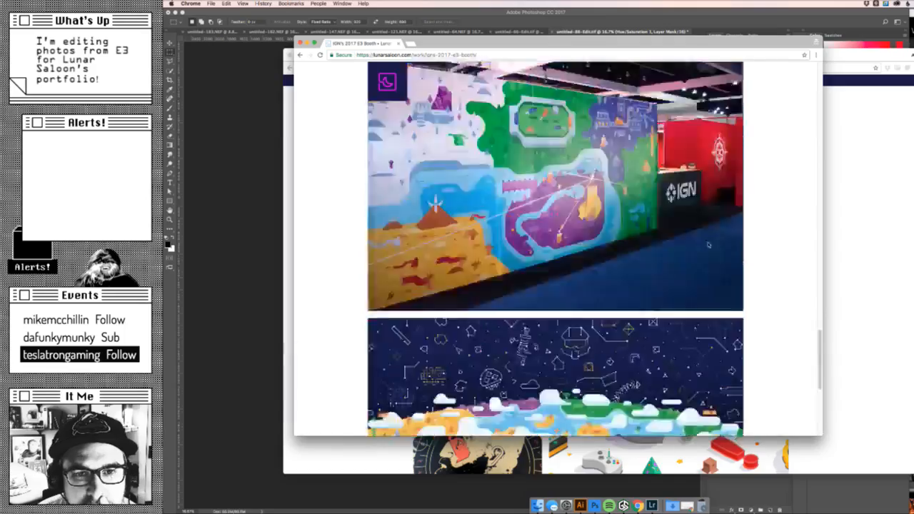
pyautogui.scroll(-5, 708, 245)
pyautogui.scroll(-15, 708, 244)
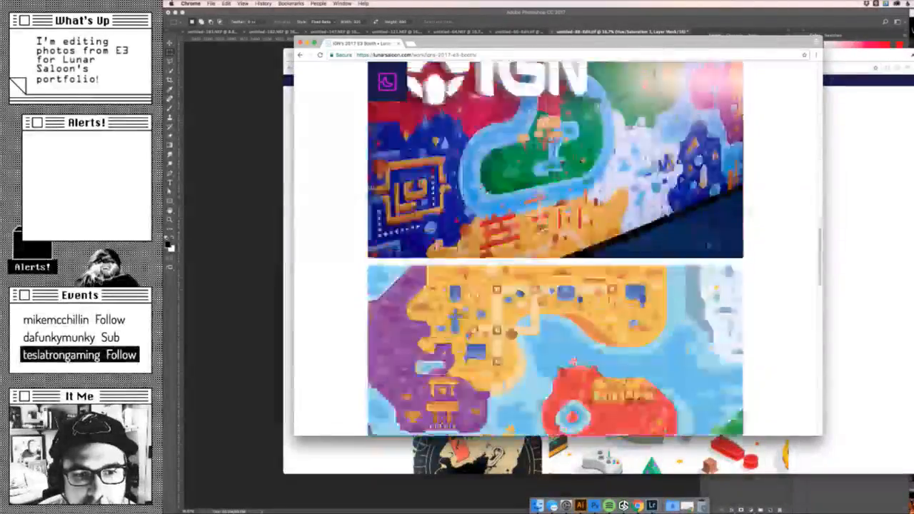
pyautogui.scroll(20, 708, 244)
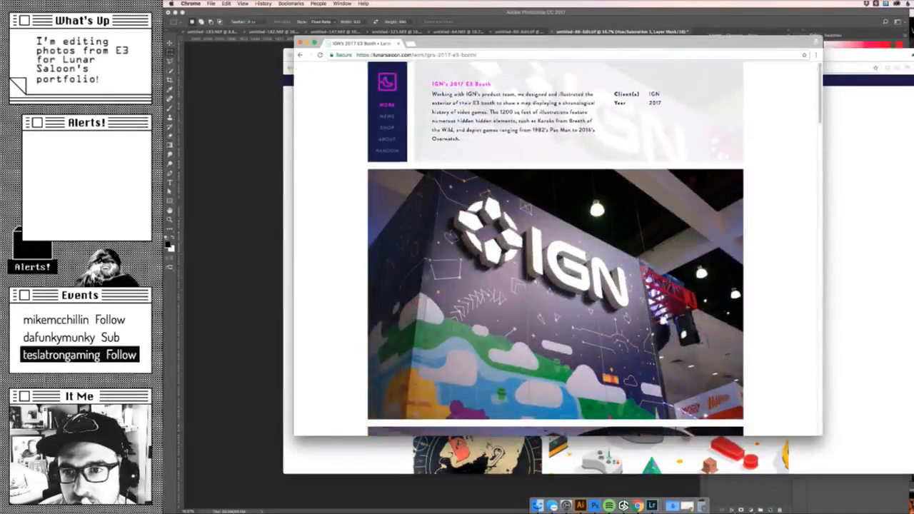
# - Return to editing the entry and add the photo of the red wall with the compass emblem to the empty last image row
pyautogui.press('super+grave')
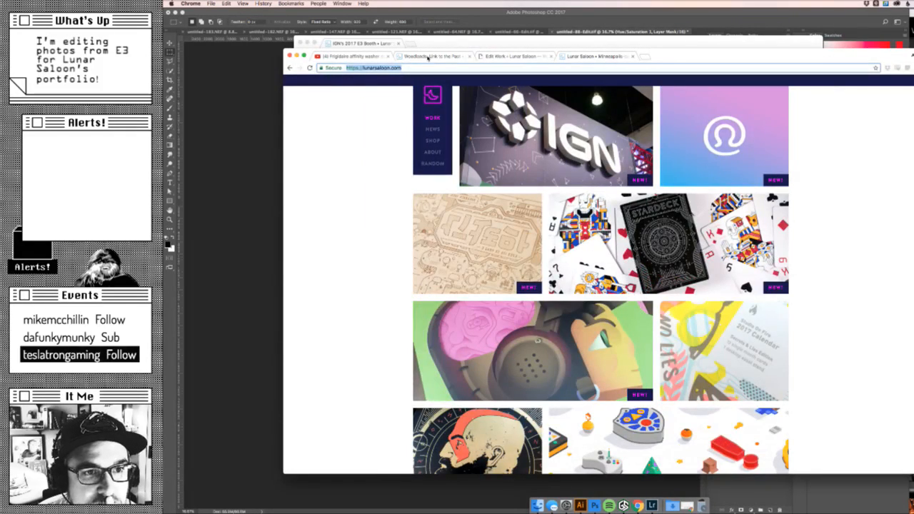
pyautogui.click(507, 57)
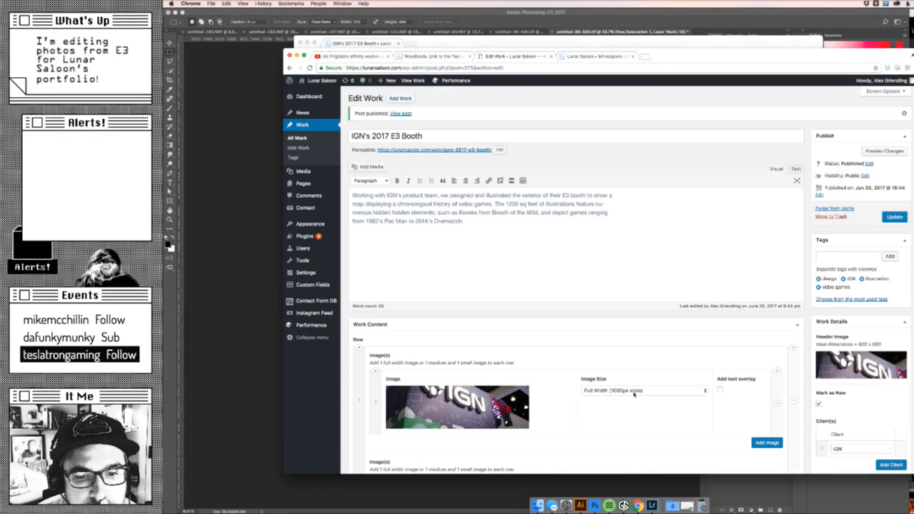
pyautogui.scroll(-10, 634, 393)
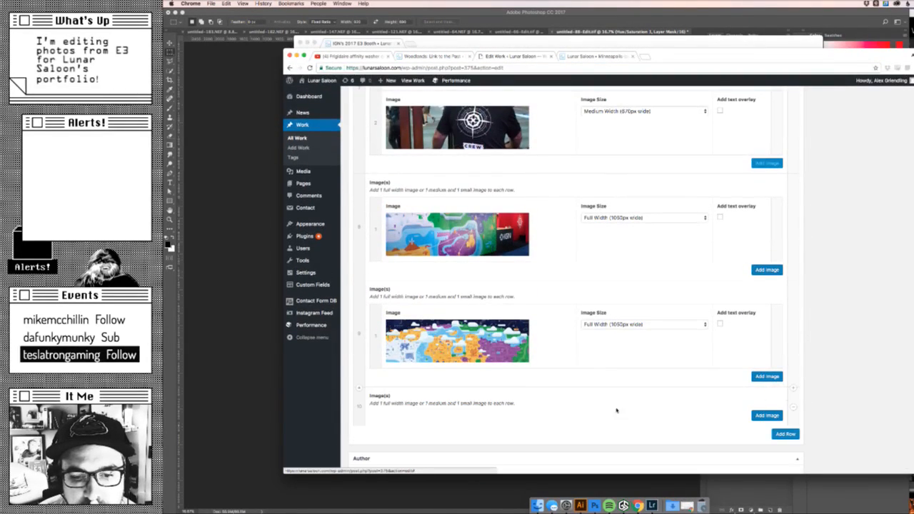
pyautogui.click(767, 415)
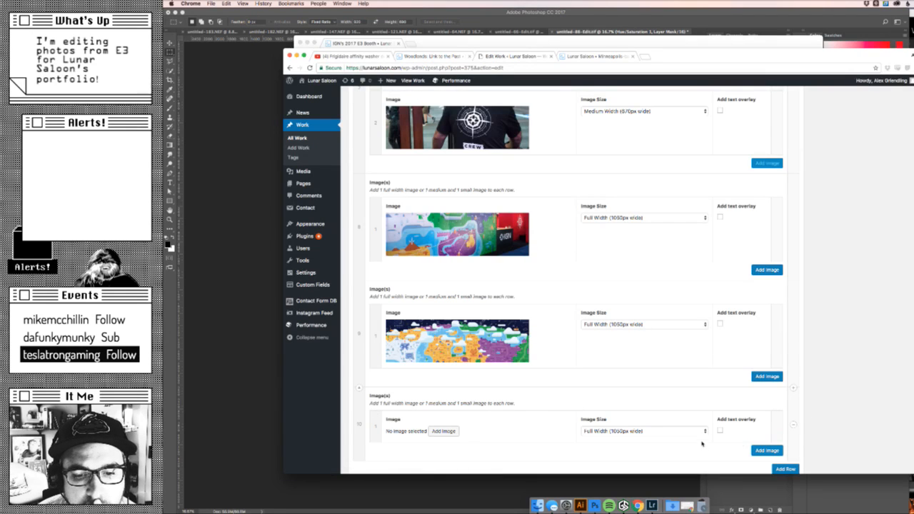
pyautogui.click(443, 430)
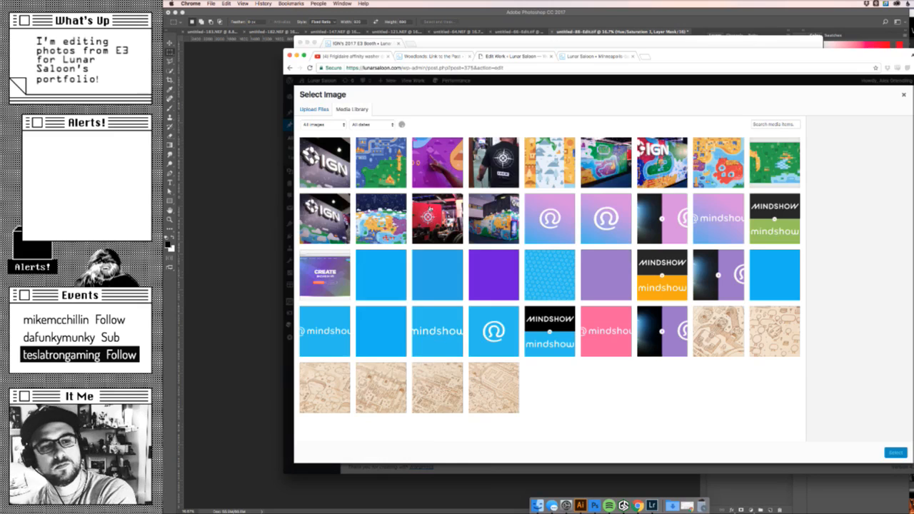
pyautogui.click(437, 218)
pyautogui.click(896, 453)
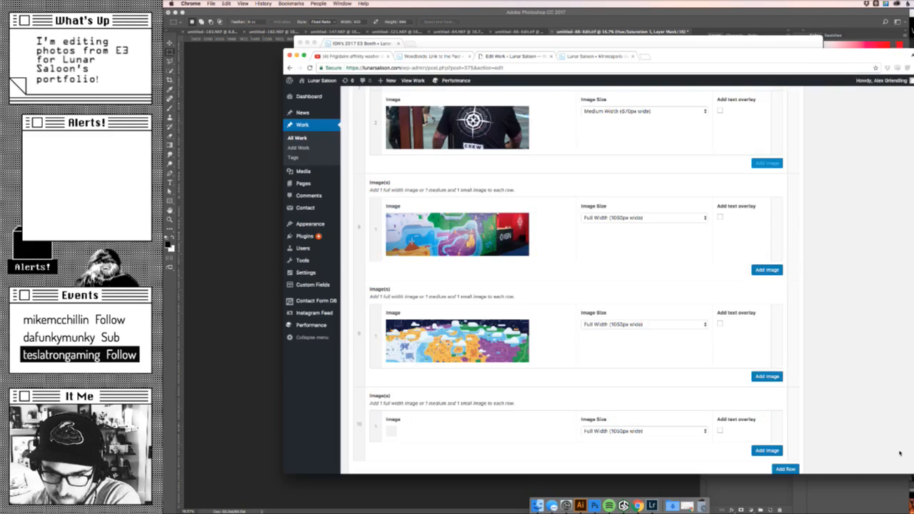
# - Update the published entry and reload its live page in the incognito window
pyautogui.scroll(-3, 772, 386)
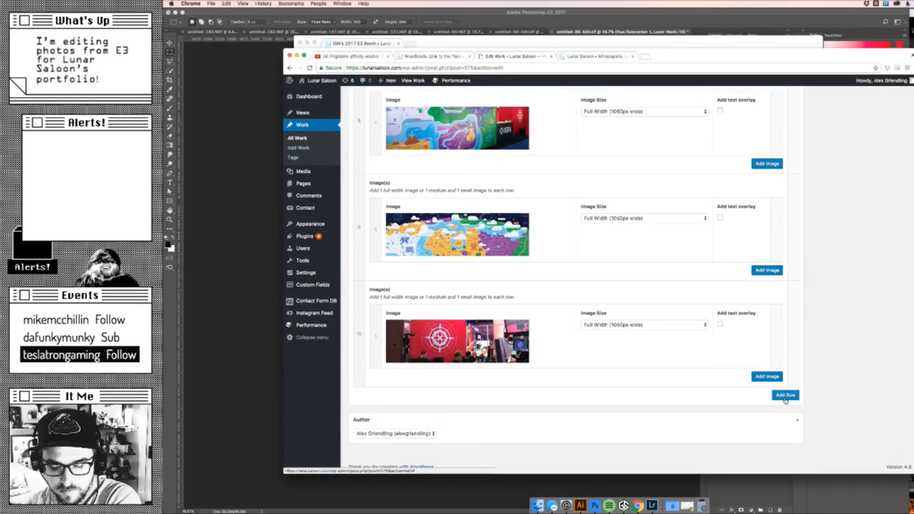
pyautogui.scroll(10, 771, 386)
pyautogui.click(891, 217)
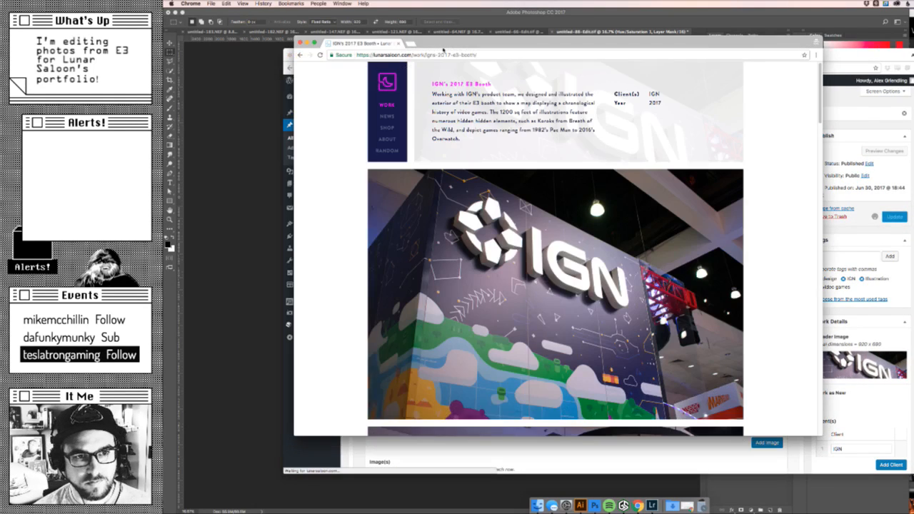
pyautogui.click(437, 55)
pyautogui.press('Return')
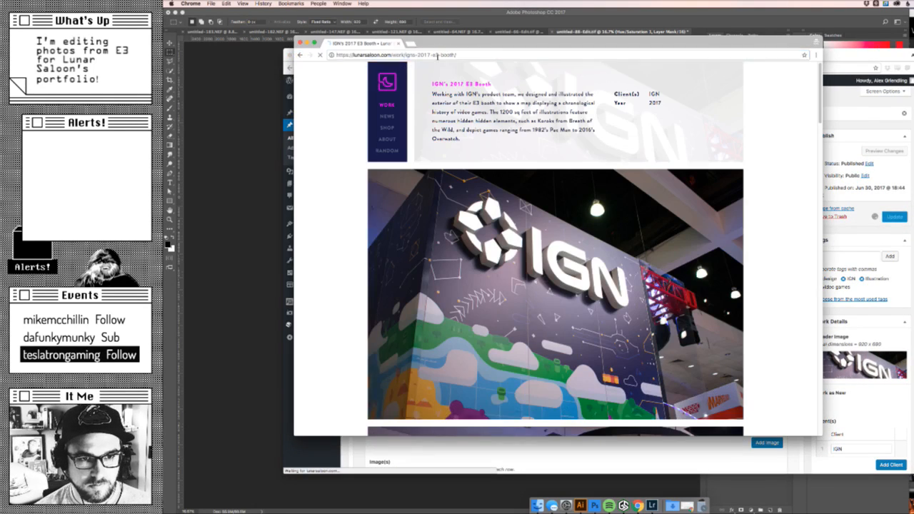
# - Check the newly added red compass-wall photo at the end of the live entry and the full map illustration above it
pyautogui.press('XF86AudioLowerVolume')
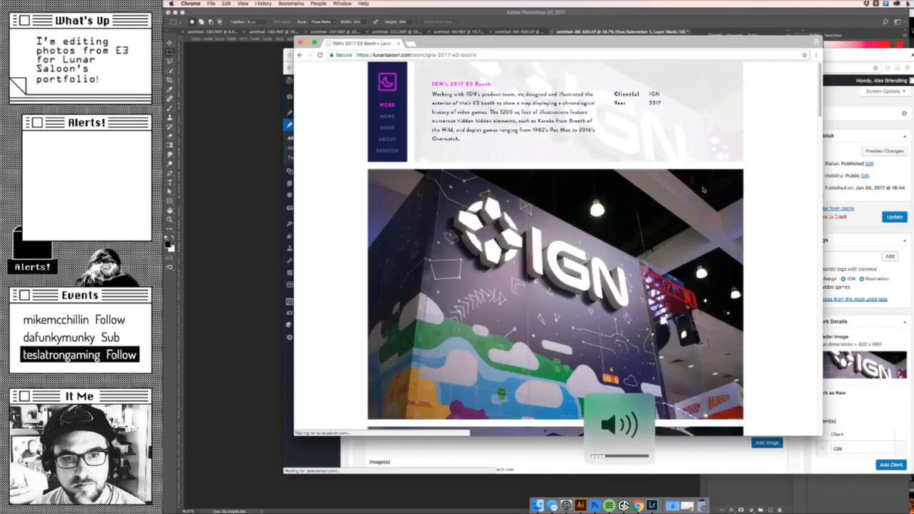
pyautogui.scroll(-15, 582, 138)
pyautogui.scroll(1, 703, 190)
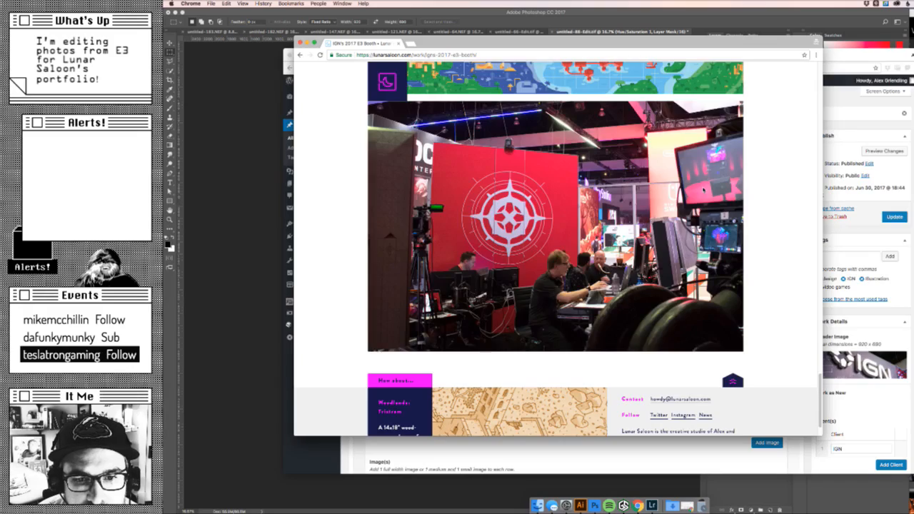
pyautogui.scroll(5, 704, 189)
pyautogui.scroll(-6, 704, 189)
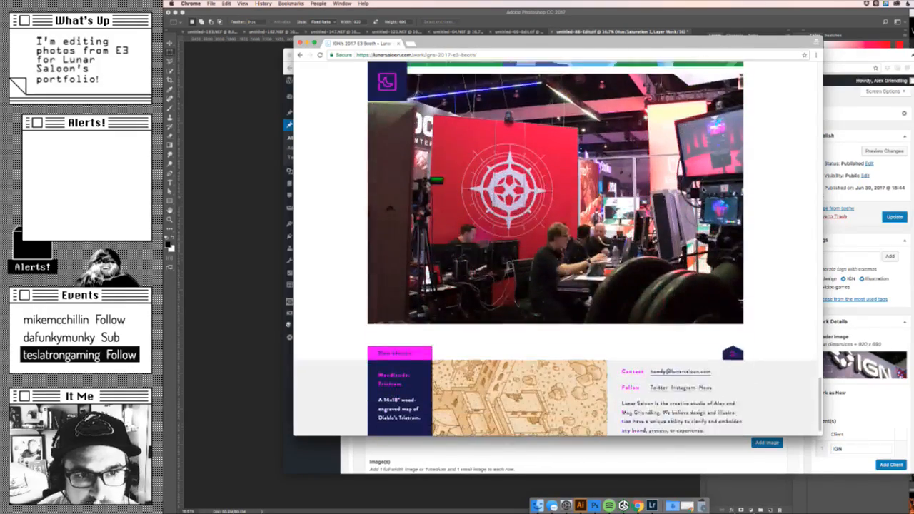
pyautogui.scroll(5, 743, 279)
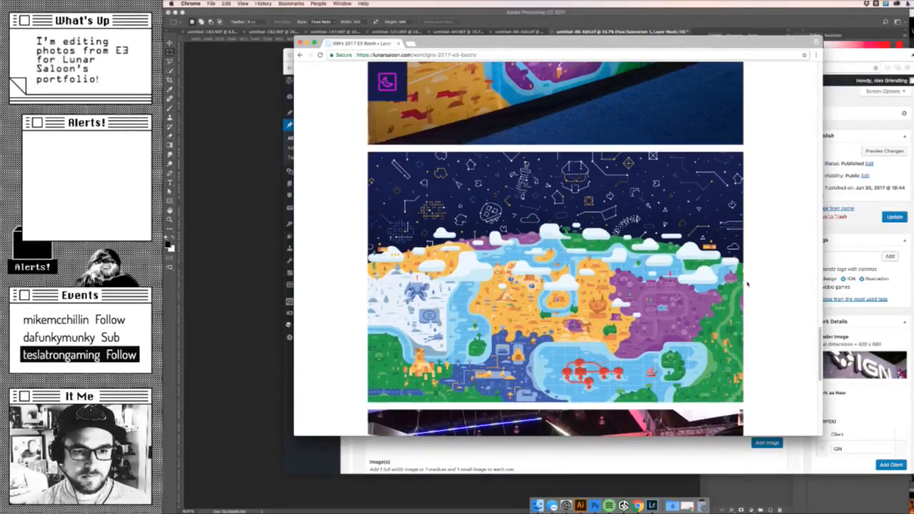
pyautogui.scroll(3, 776, 329)
pyautogui.scroll(-5, 776, 321)
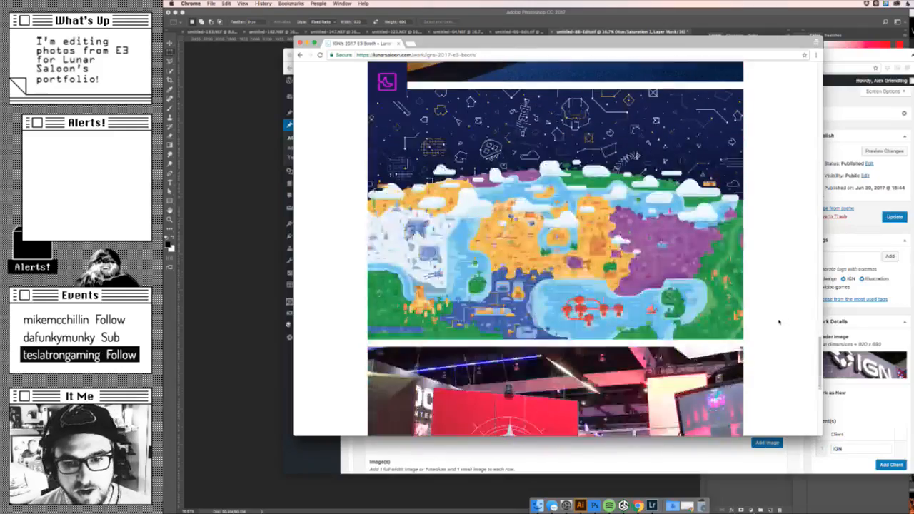
pyautogui.scroll(2, 778, 321)
pyautogui.scroll(1, 776, 322)
pyautogui.scroll(-5, 571, 205)
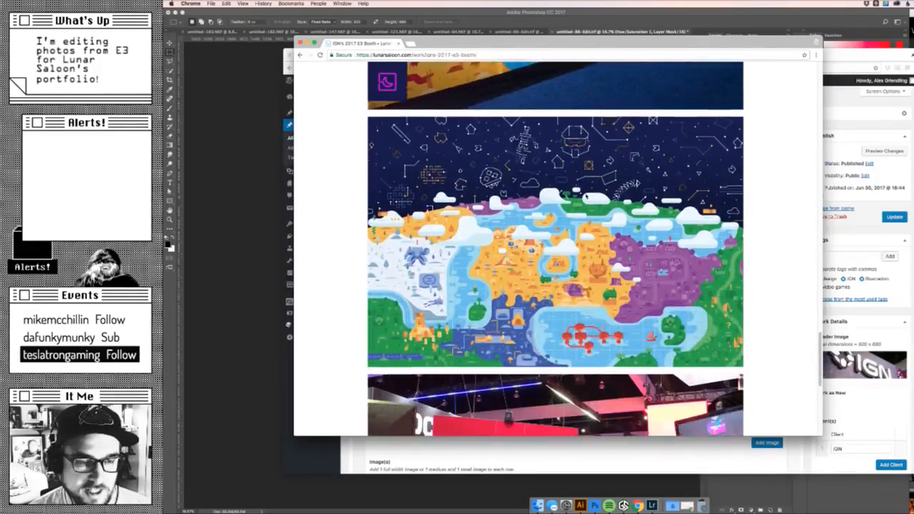
pyautogui.scroll(-1, 571, 205)
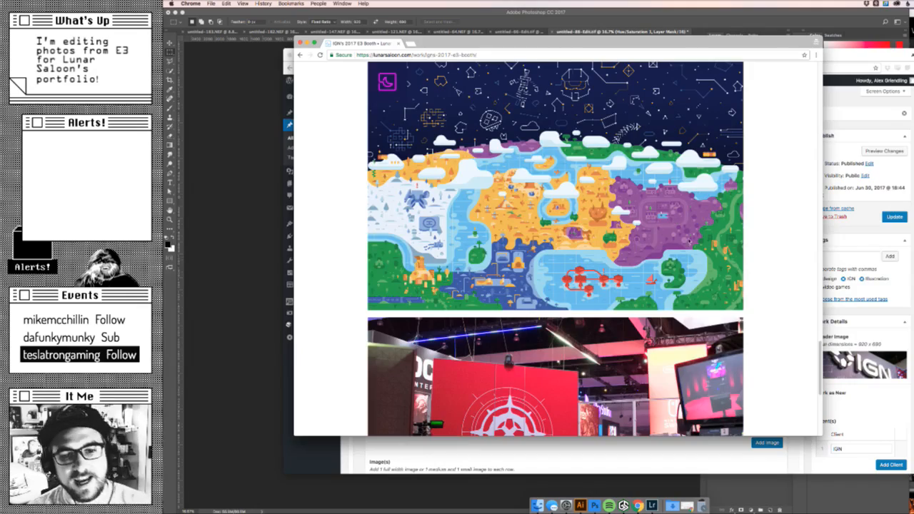
pyautogui.scroll(2, 677, 224)
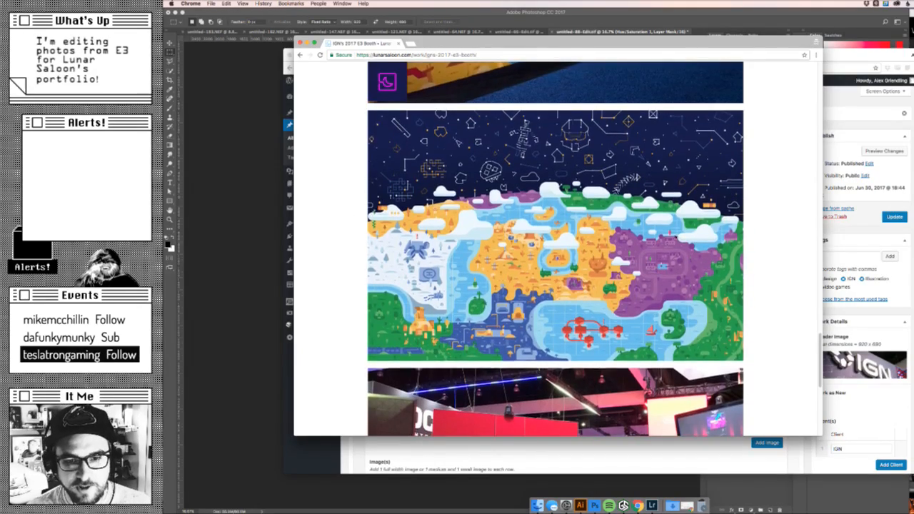
# - Review the live entry's whole image sequence from the header photo down to the red compass-wall photo
pyautogui.scroll(5, 556, 249)
pyautogui.scroll(-8, 556, 249)
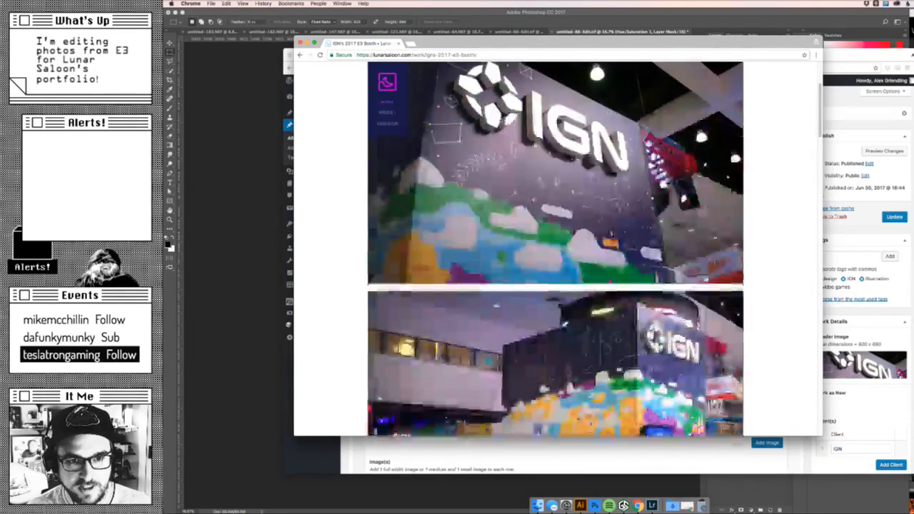
pyautogui.scroll(-1, 712, 325)
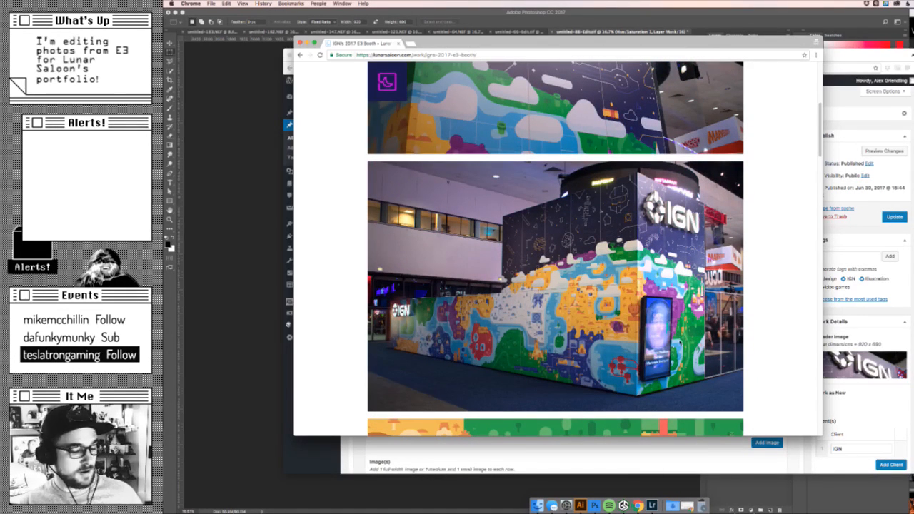
pyautogui.scroll(3, 556, 249)
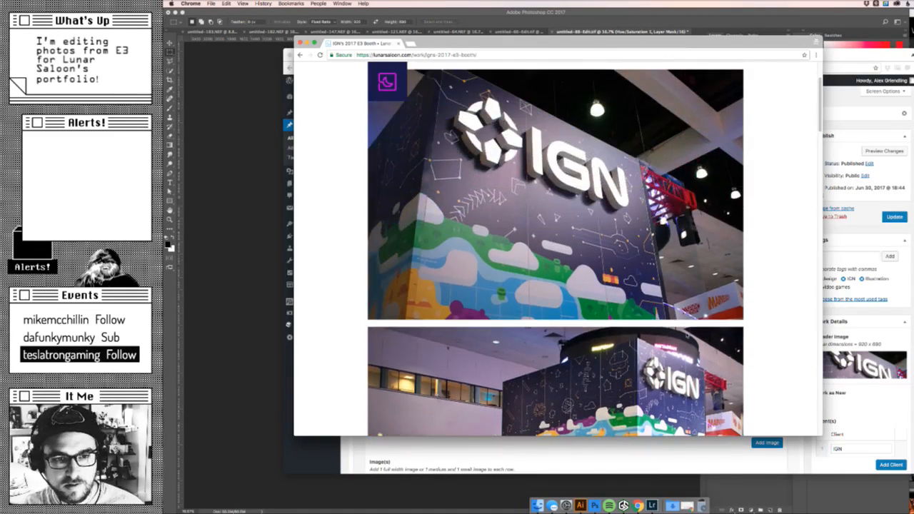
pyautogui.scroll(-7, 687, 334)
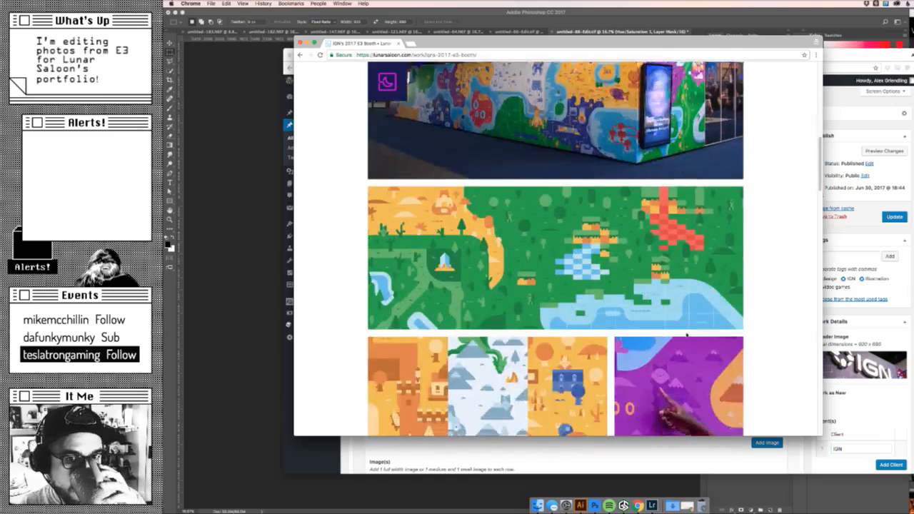
pyautogui.scroll(-3, 687, 335)
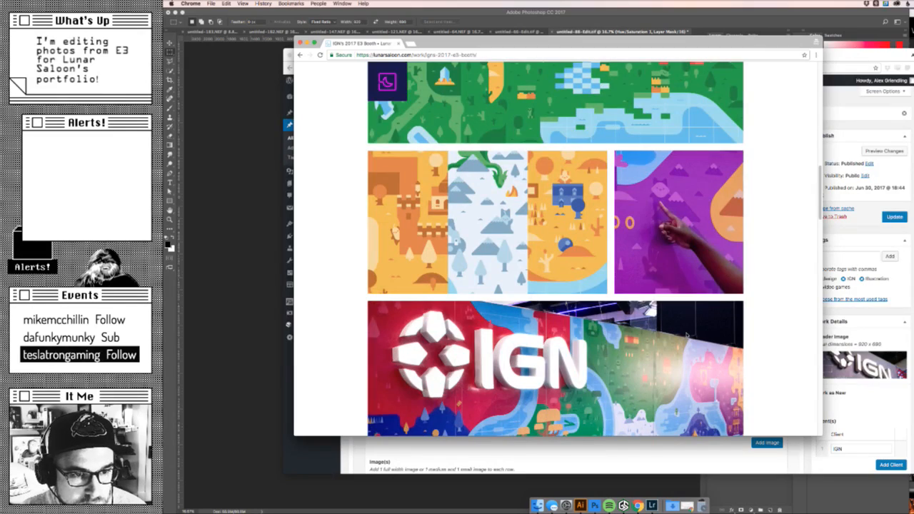
pyautogui.scroll(-7, 687, 334)
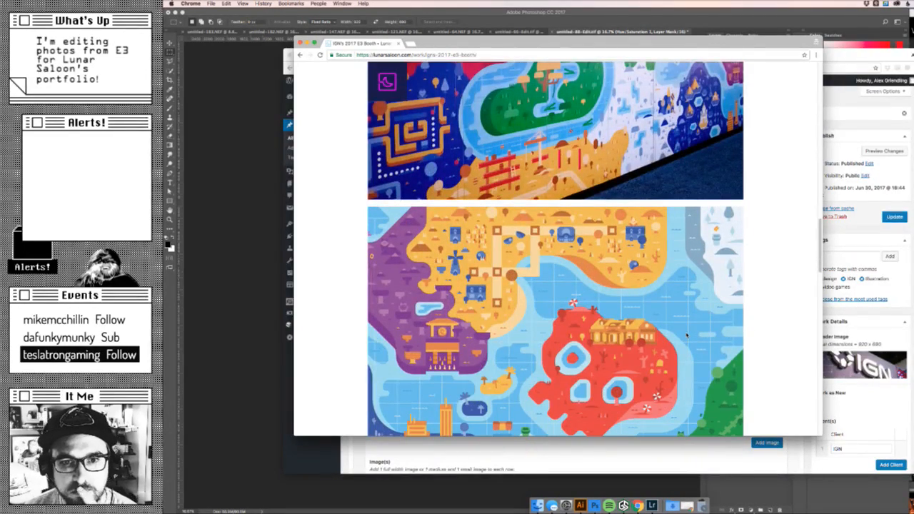
pyautogui.scroll(-4, 688, 336)
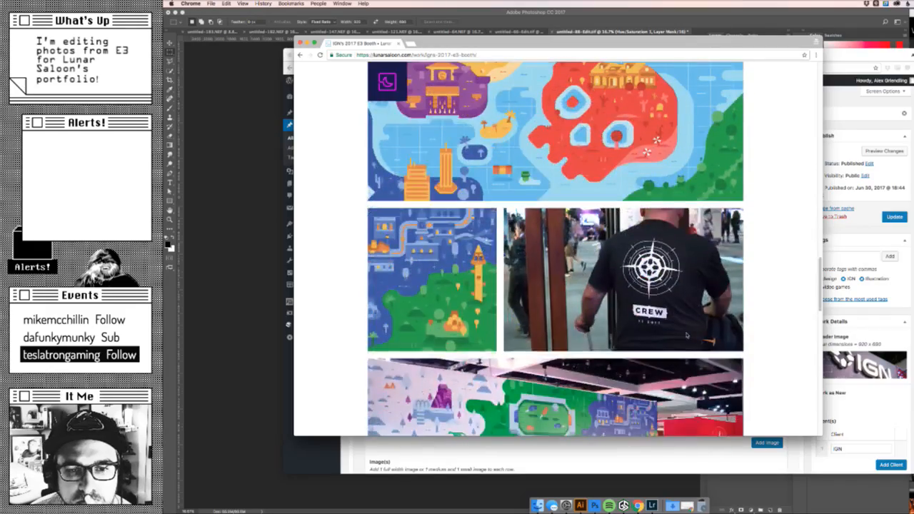
pyautogui.scroll(-15, 687, 336)
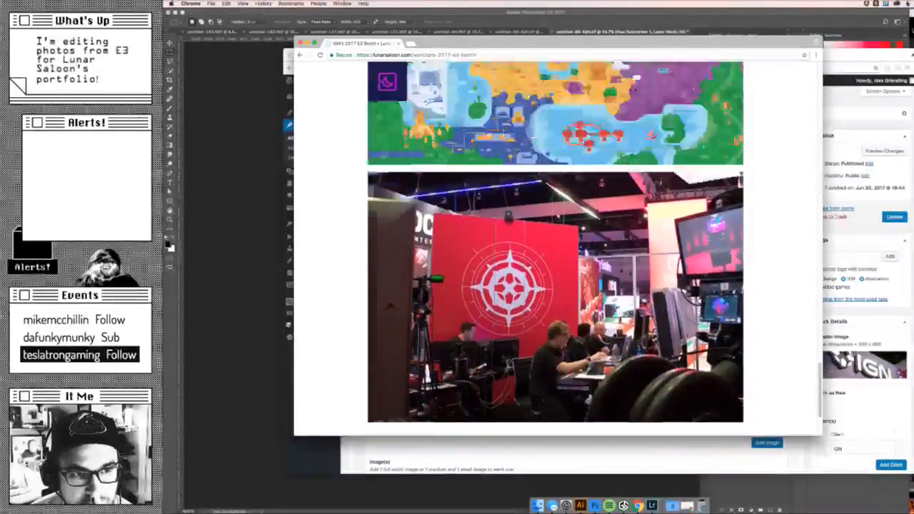
pyautogui.scroll(15, 555, 248)
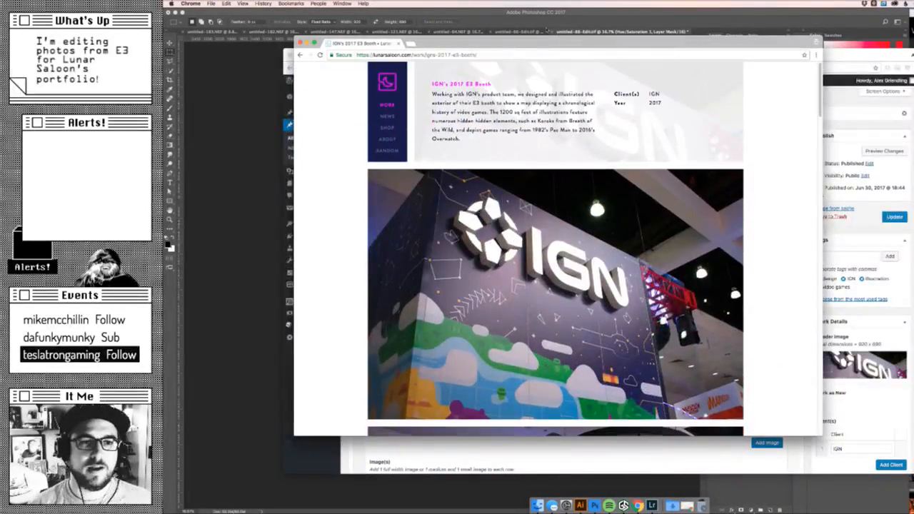
# - Close the incognito window and update the IGN's 2017 E3 Booth entry again
pyautogui.moveTo(439, 41); pyautogui.dragTo(514, 48)
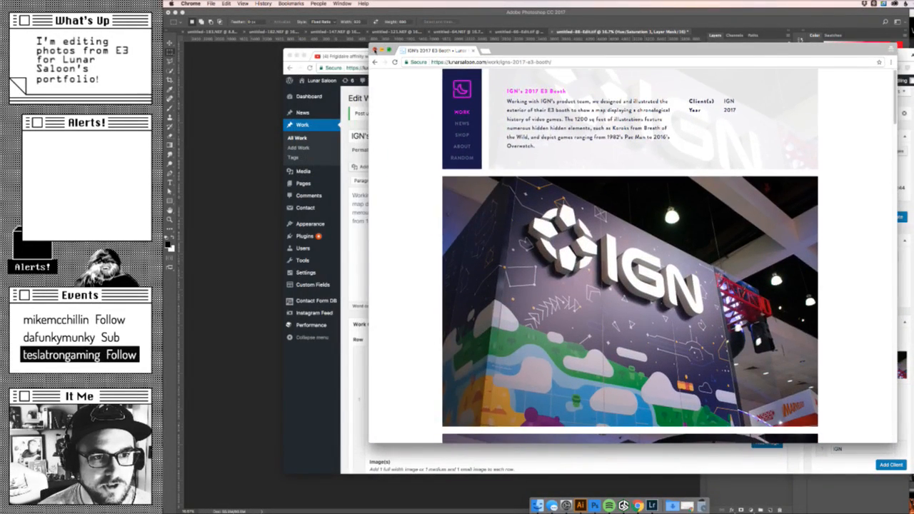
pyautogui.click(374, 50)
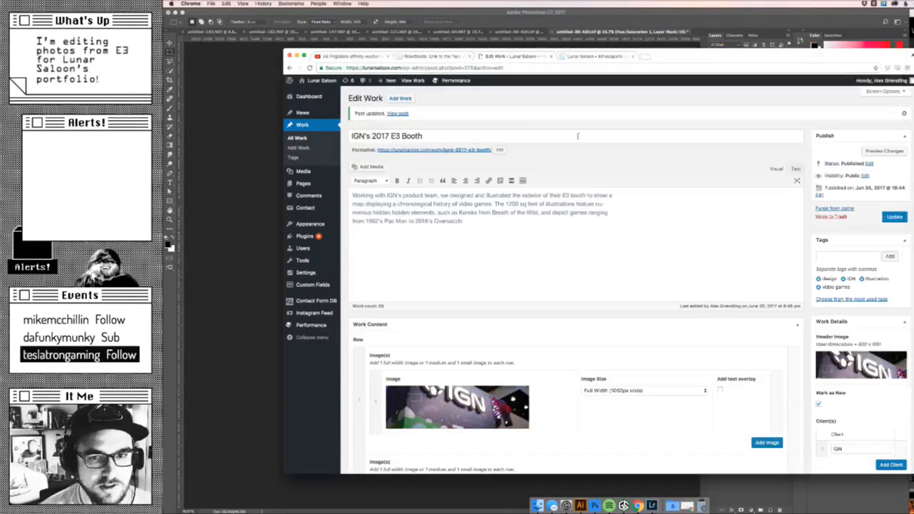
pyautogui.click(895, 217)
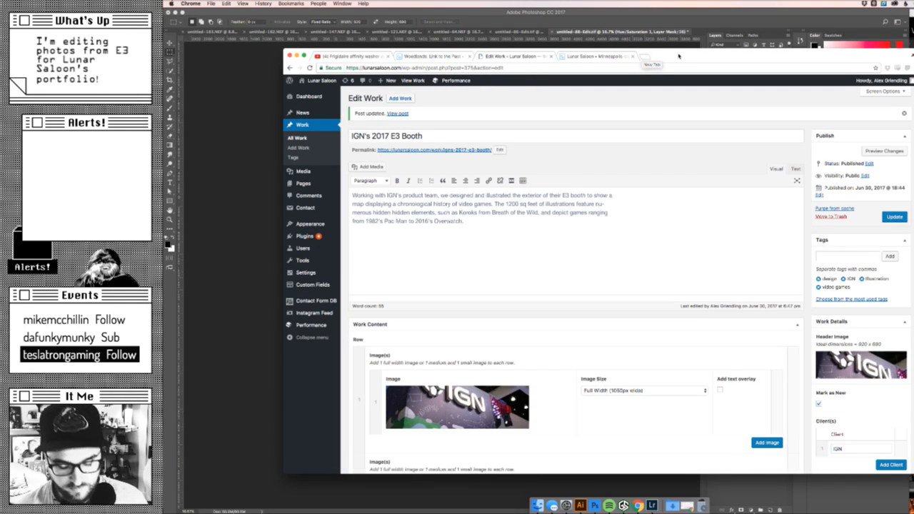
# - Load lunarsaloon.com in a new incognito window, move that window fully into view, and open the IGN booth entry from the home page
pyautogui.press('super+shift+n')
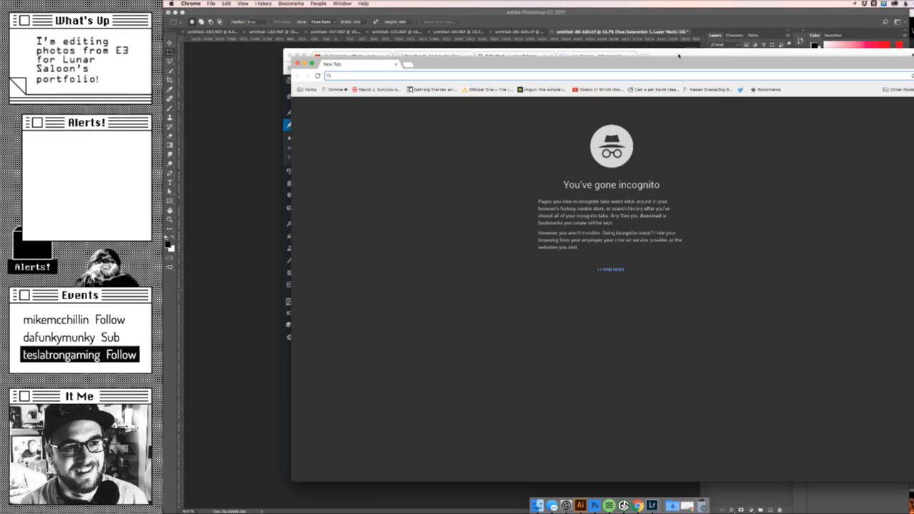
pyautogui.write('lunar')
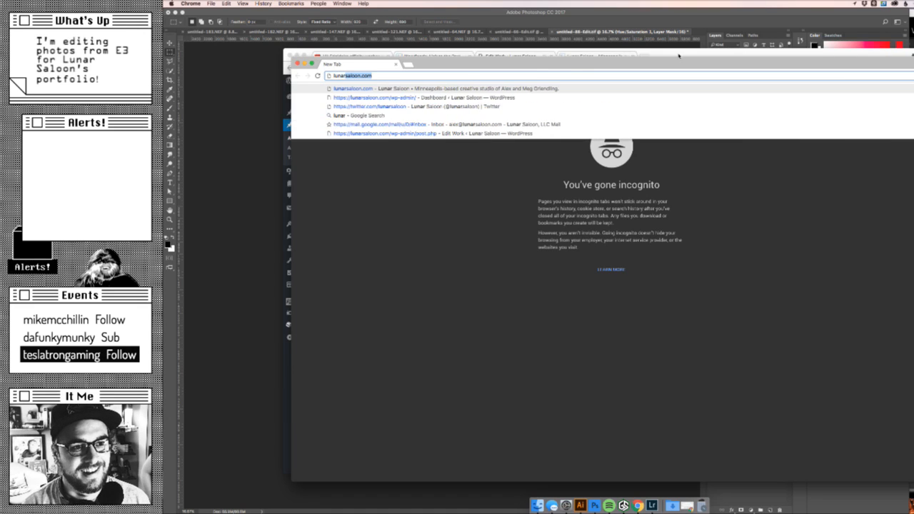
pyautogui.press('Return')
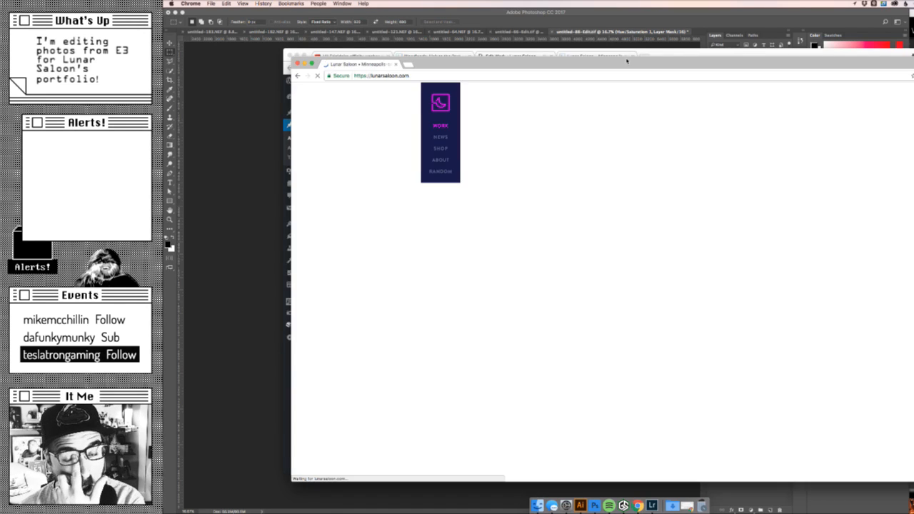
pyautogui.moveTo(627, 61); pyautogui.dragTo(560, 43)
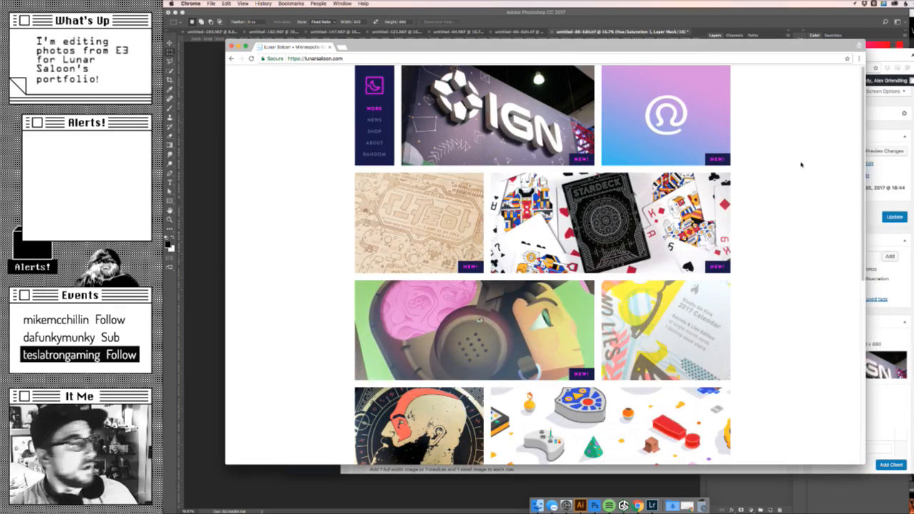
pyautogui.click(439, 116)
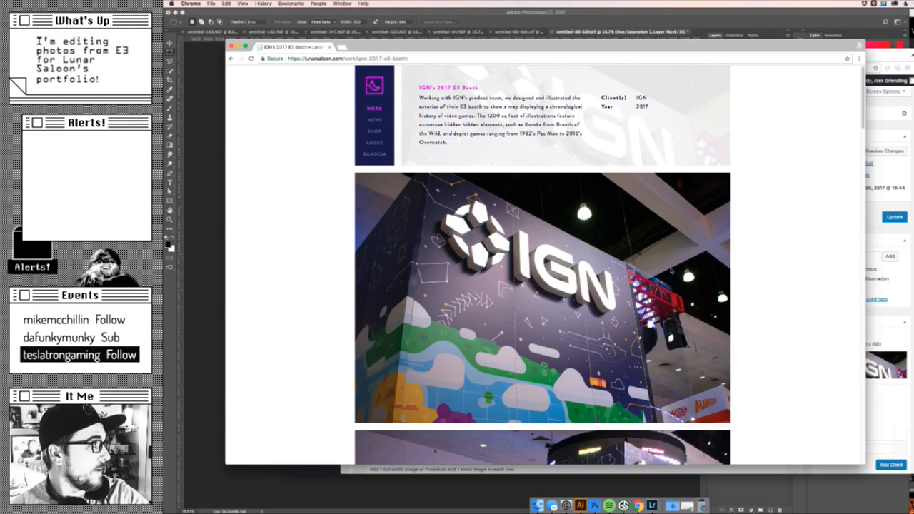
# - Review the live IGN booth entry's images in order, from the description and header photo down to the red compass-wall photo and footer
pyautogui.scroll(-3, 672, 270)
pyautogui.scroll(3, 671, 270)
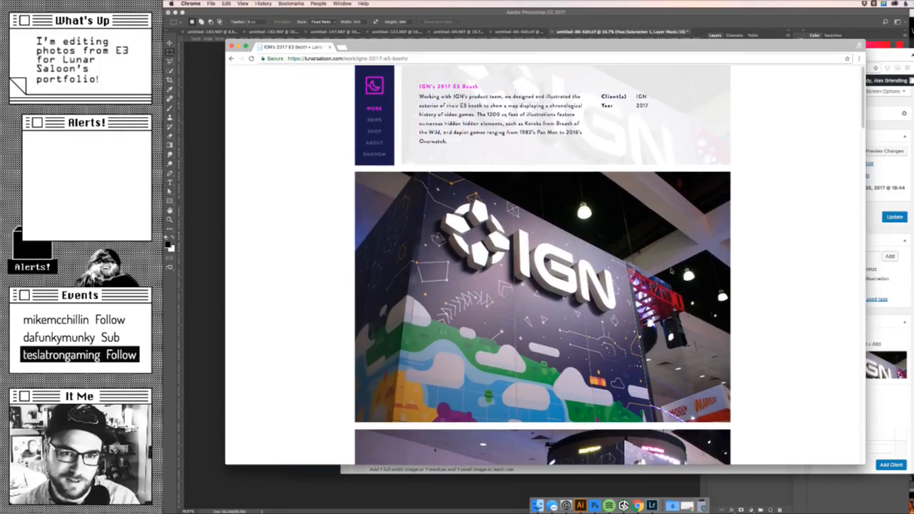
pyautogui.scroll(-3, 671, 270)
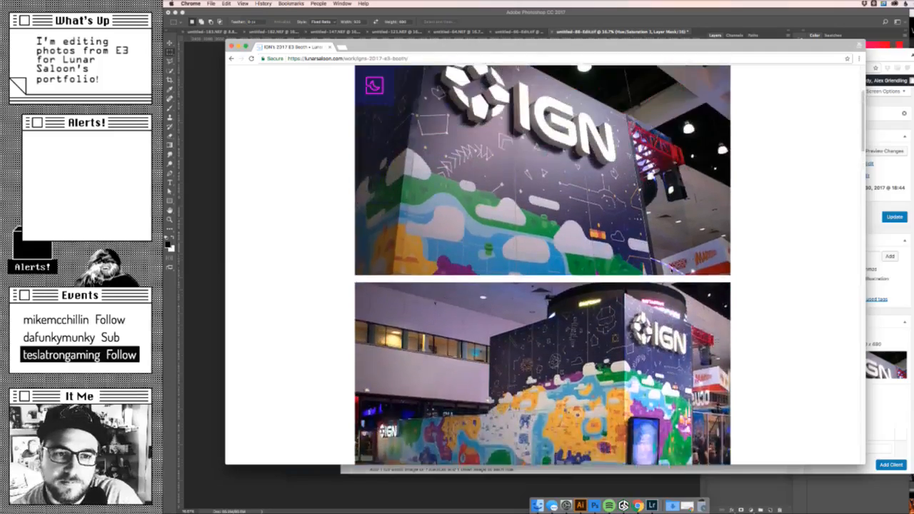
pyautogui.scroll(-3, 543, 265)
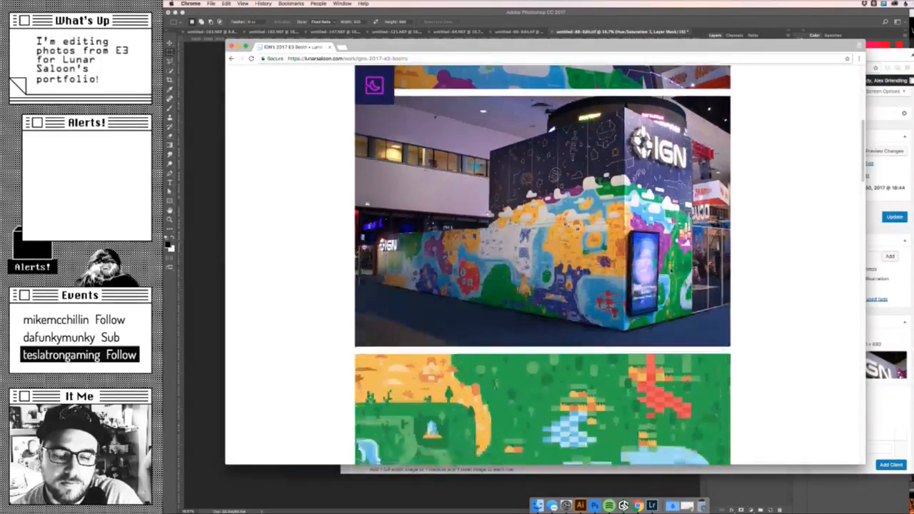
pyautogui.scroll(-1, 671, 270)
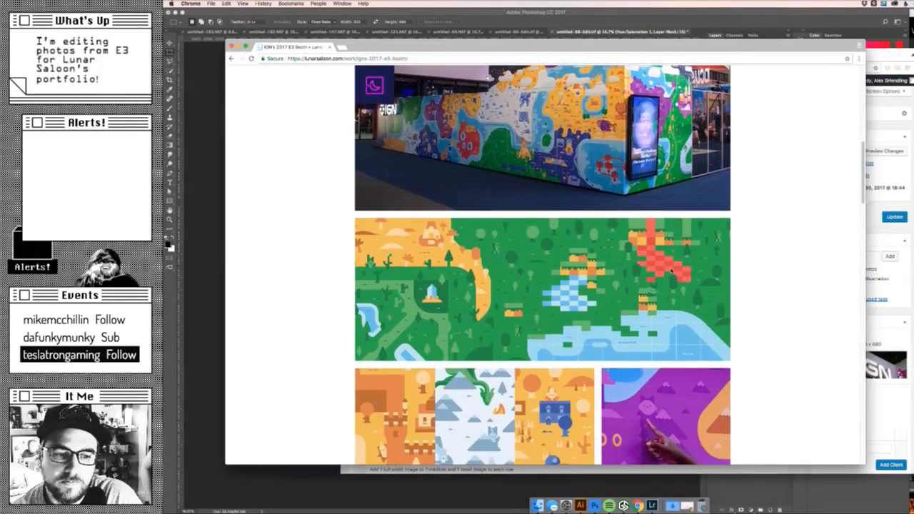
pyautogui.scroll(-1, 672, 270)
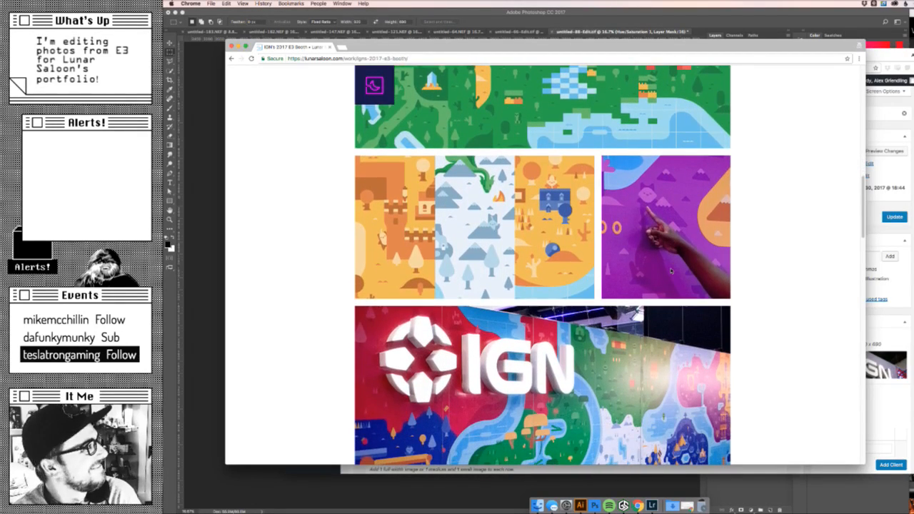
pyautogui.scroll(-3, 745, 264)
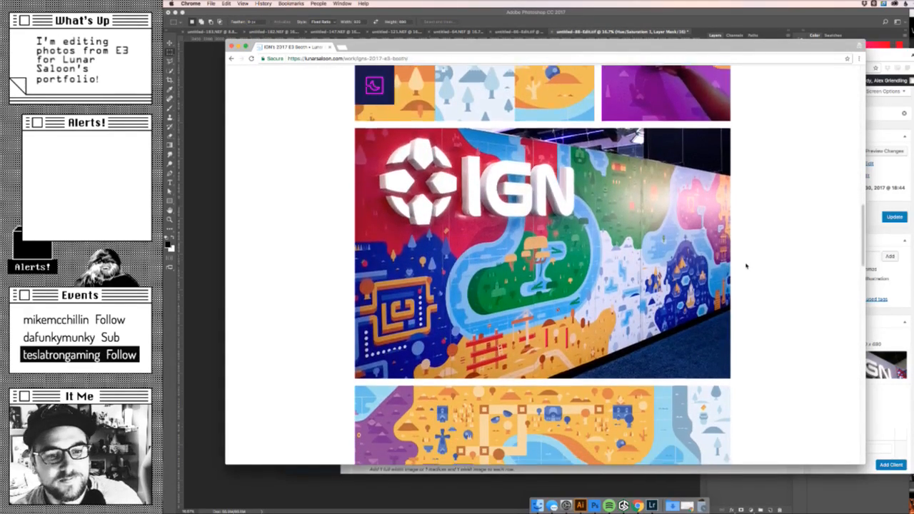
pyautogui.scroll(-7, 746, 266)
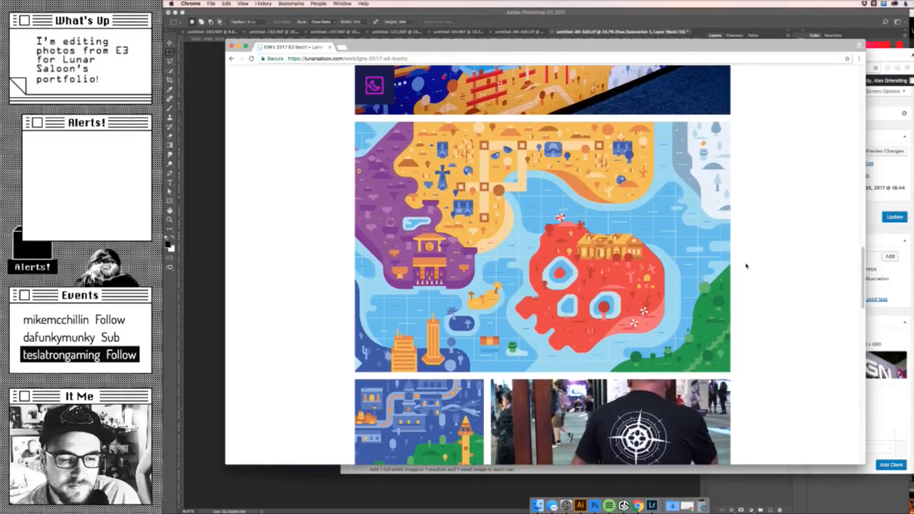
pyautogui.scroll(-4, 747, 266)
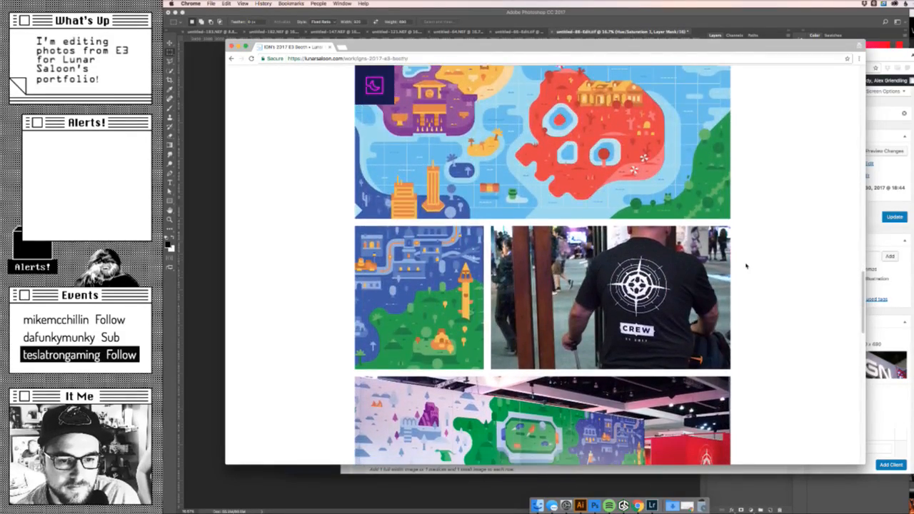
pyautogui.scroll(-4, 746, 265)
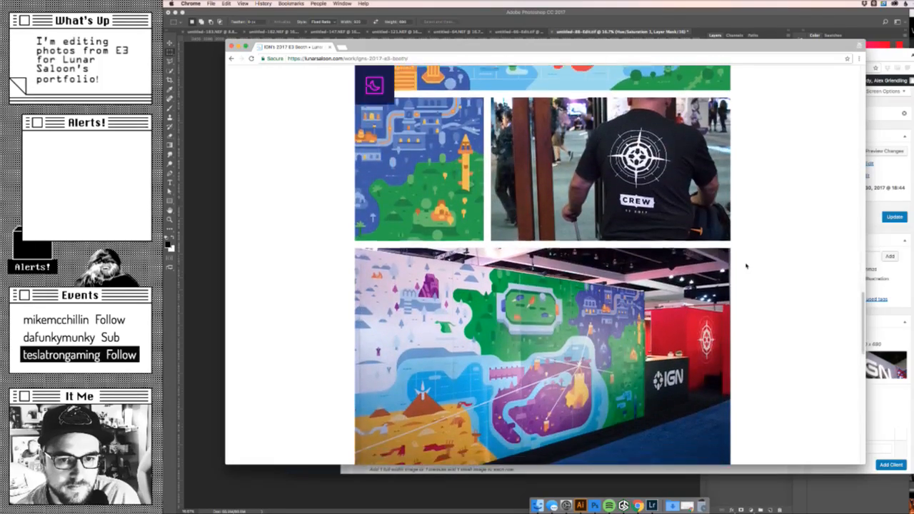
pyautogui.scroll(-3, 747, 265)
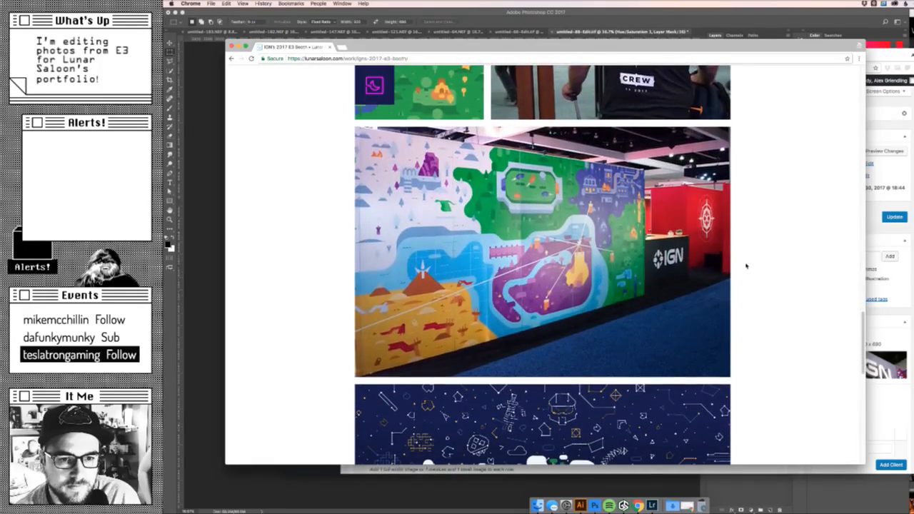
pyautogui.scroll(-2, 746, 266)
pyautogui.scroll(-4, 746, 265)
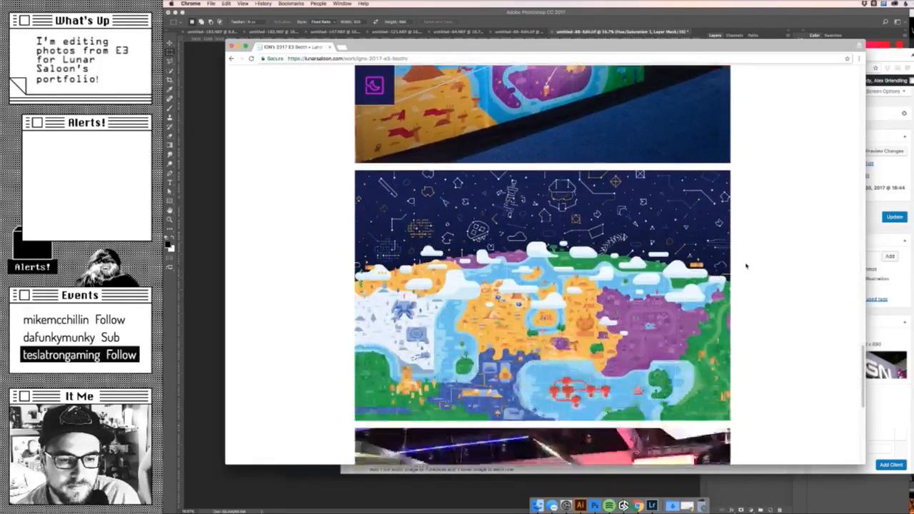
pyautogui.scroll(-8, 747, 266)
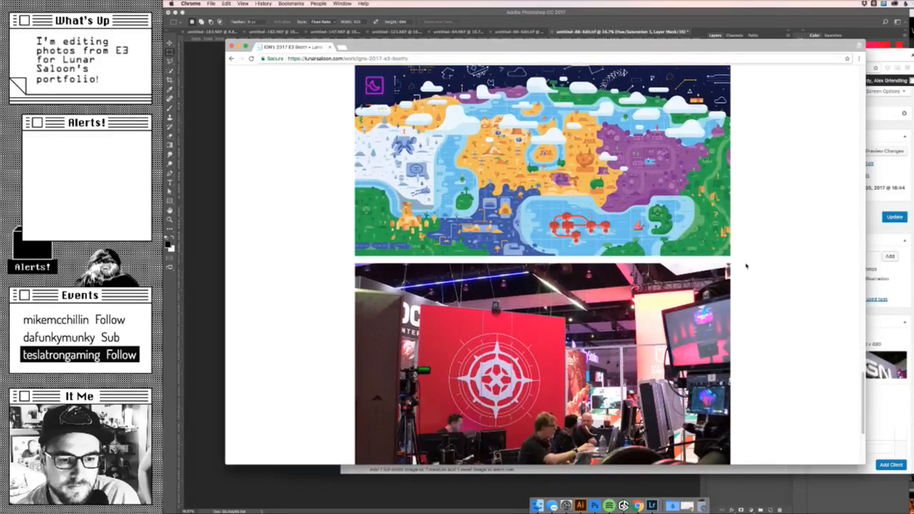
pyautogui.scroll(-2, 747, 266)
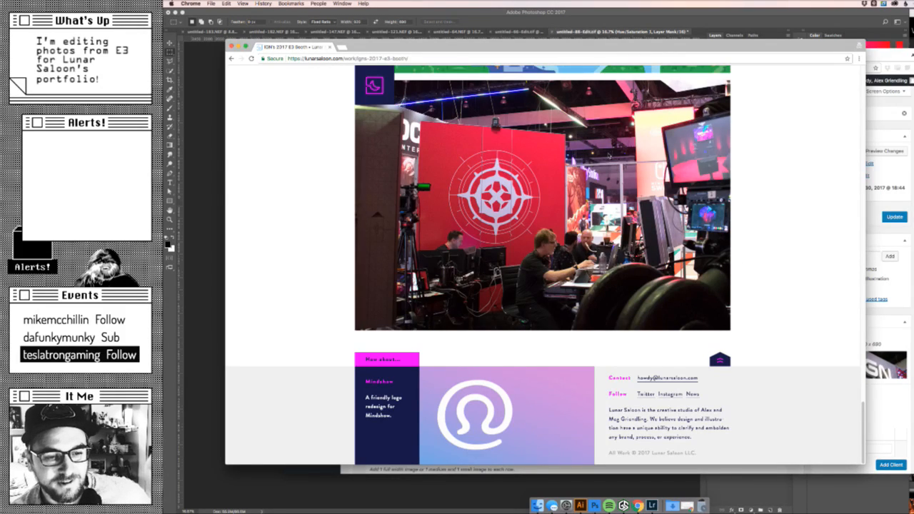
# - Compare the closing images of the live entry: the crew-shirt row, mural wall photo, full map illustration and red compass-wall photo
pyautogui.scroll(20, 543, 265)
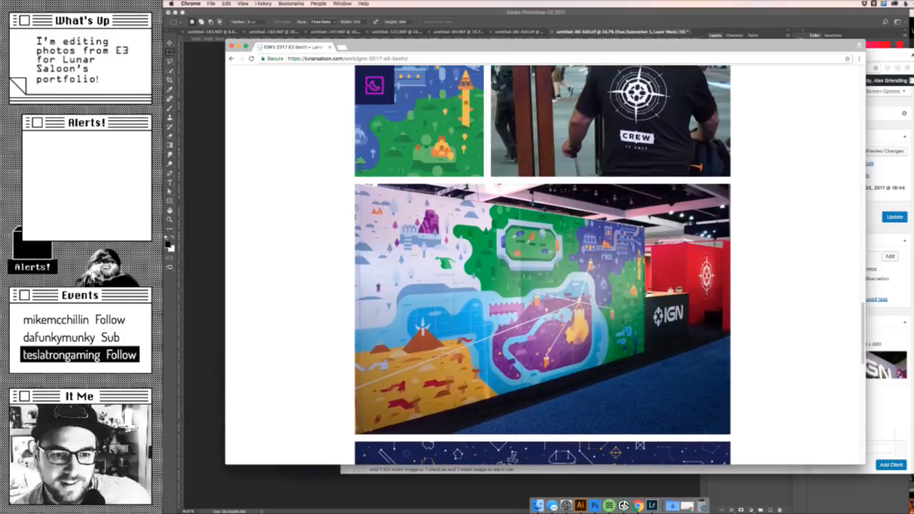
pyautogui.scroll(-20, 543, 265)
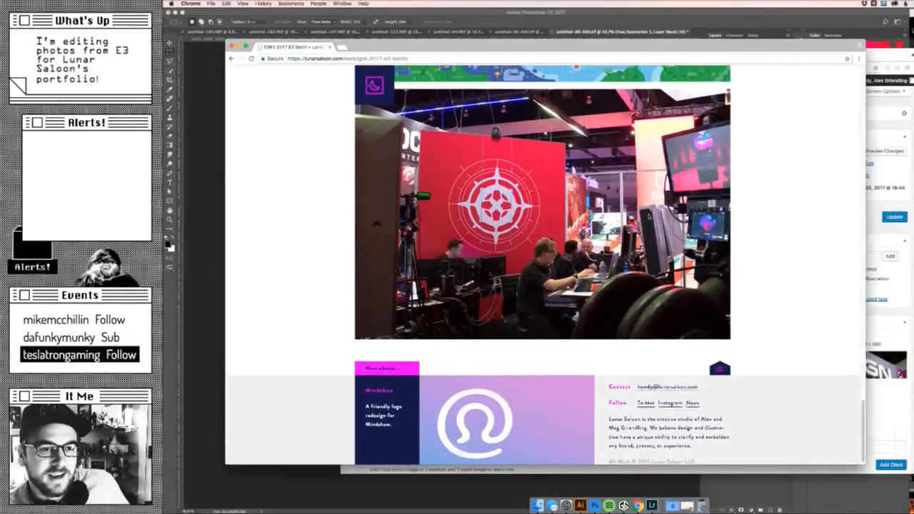
pyautogui.scroll(8, 543, 264)
pyautogui.scroll(15, 543, 264)
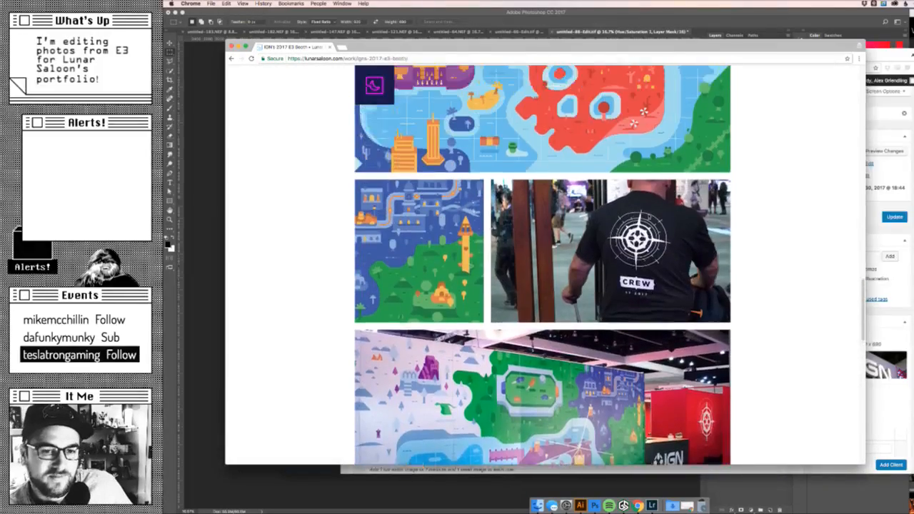
pyautogui.scroll(-20, 649, 216)
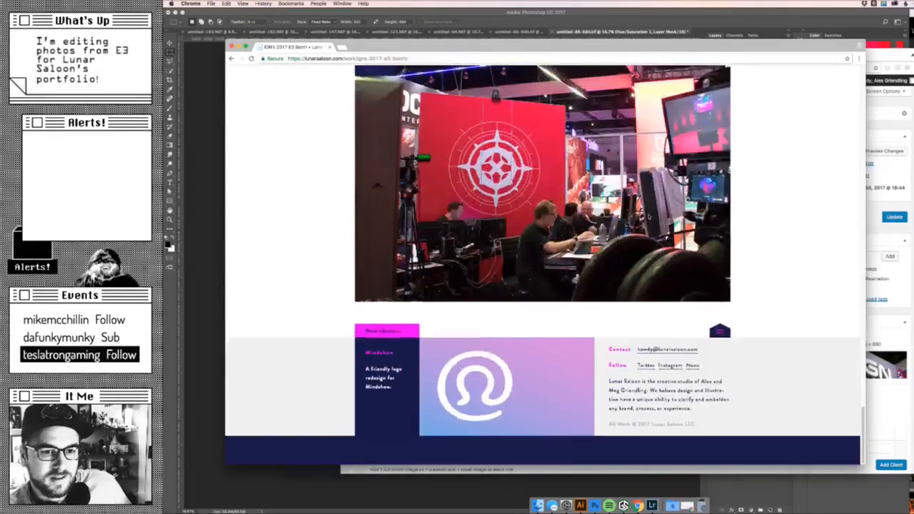
pyautogui.scroll(3, 649, 215)
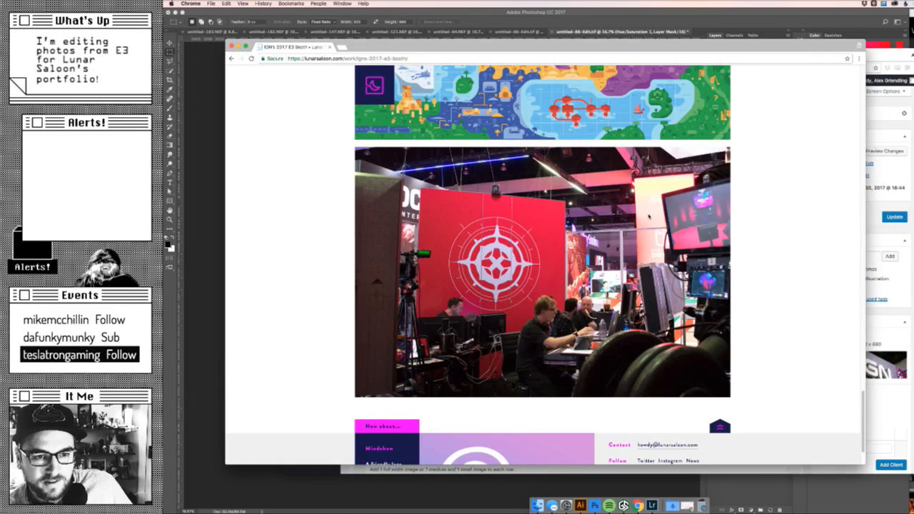
pyautogui.scroll(3, 543, 264)
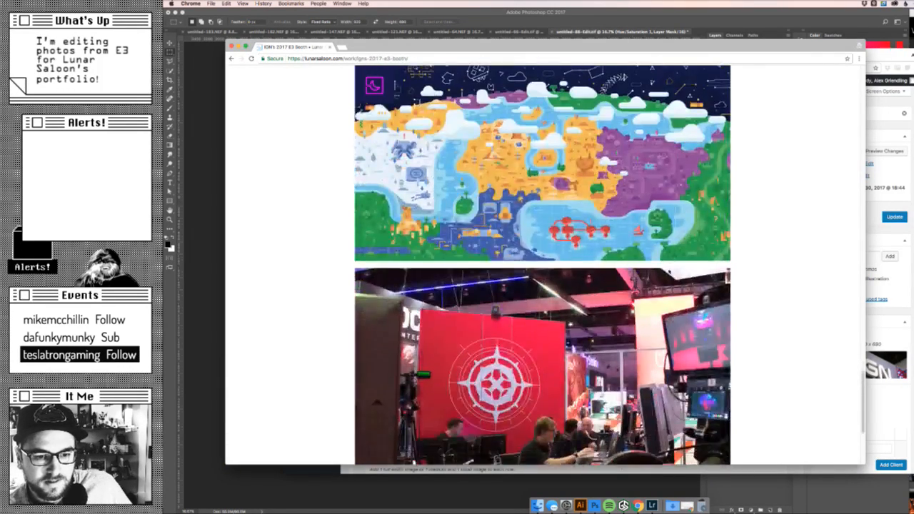
pyautogui.scroll(4, 543, 264)
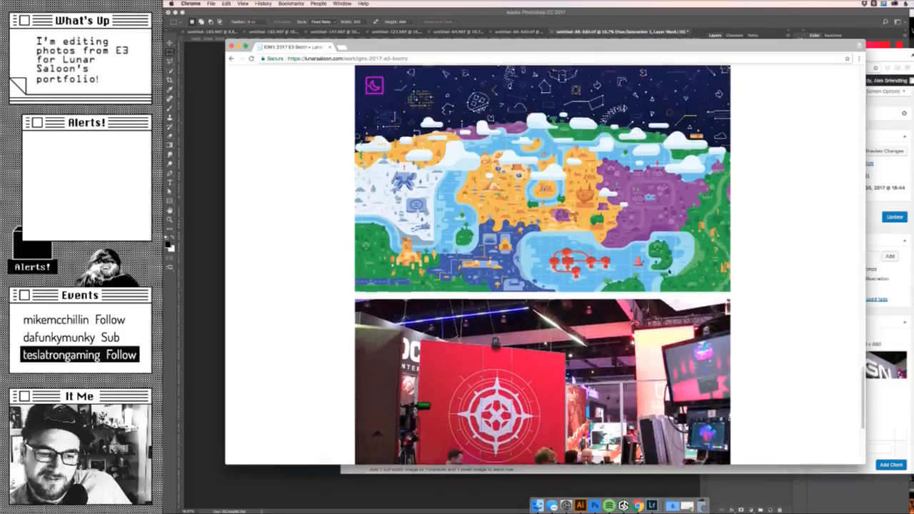
pyautogui.scroll(-6, 542, 264)
pyautogui.scroll(-2, 543, 264)
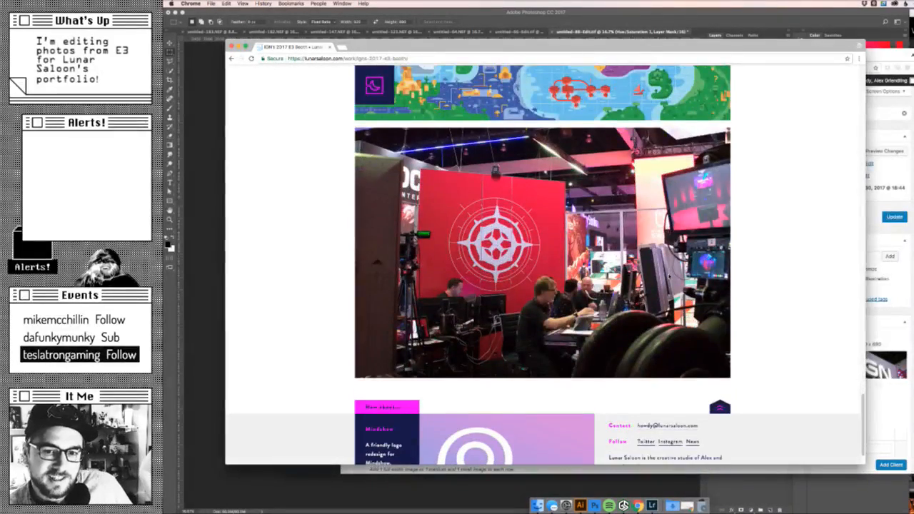
pyautogui.scroll(4, 543, 264)
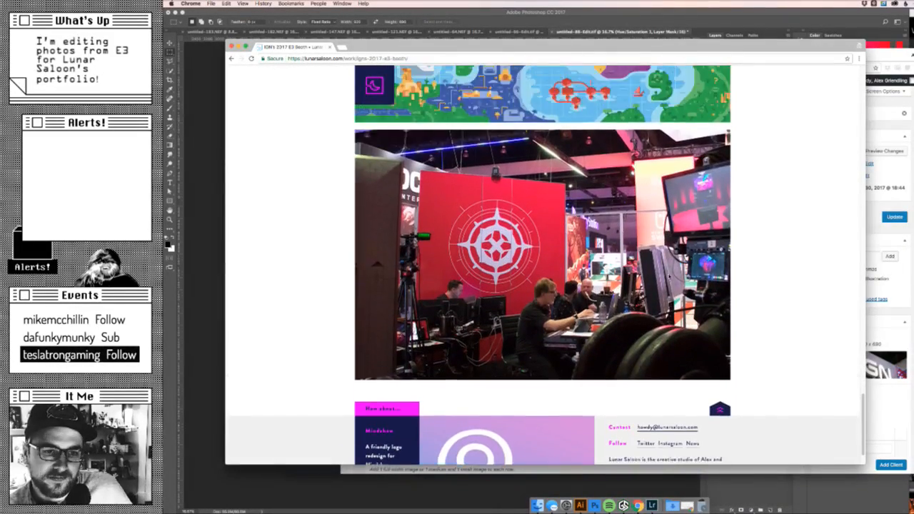
pyautogui.scroll(9, 543, 264)
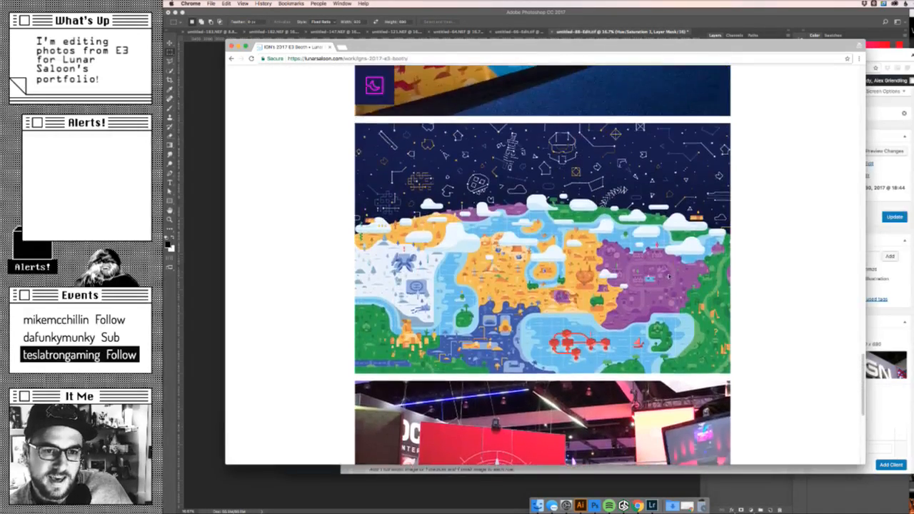
pyautogui.scroll(2, 669, 277)
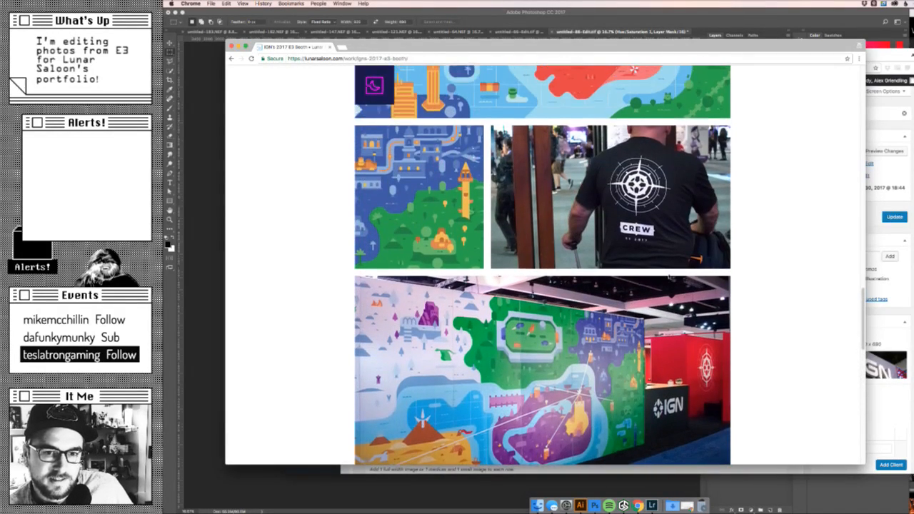
pyautogui.scroll(-1, 669, 276)
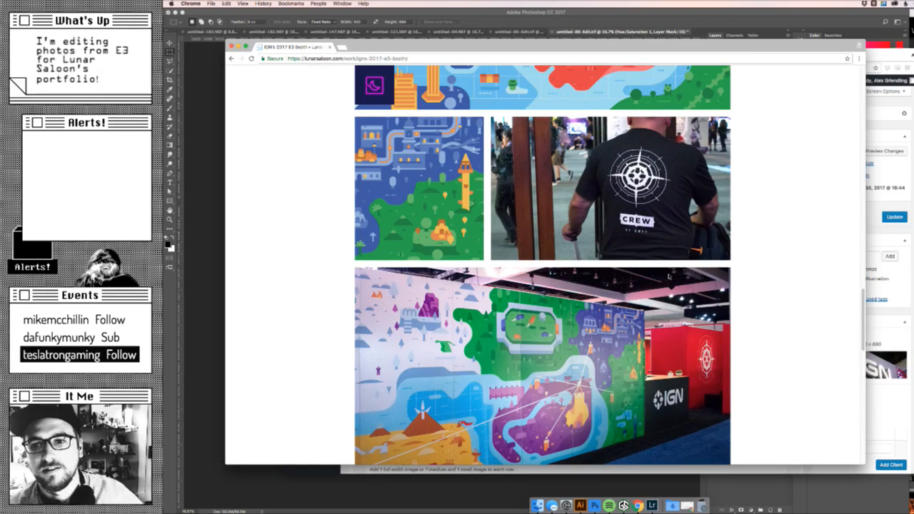
# - In the WordPress work editor, move the red compass-wall image row directly below the crew-shirt row and update the entry
pyautogui.click(880, 56)
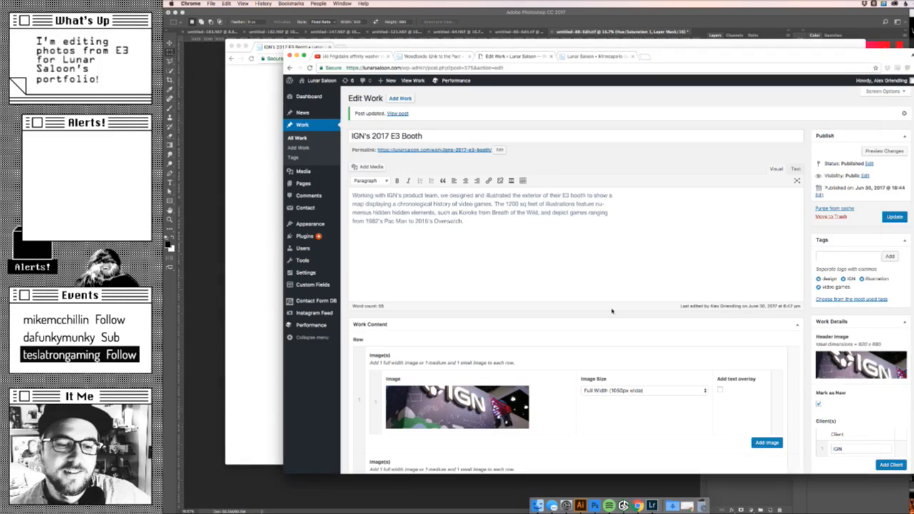
pyautogui.scroll(-20, 612, 311)
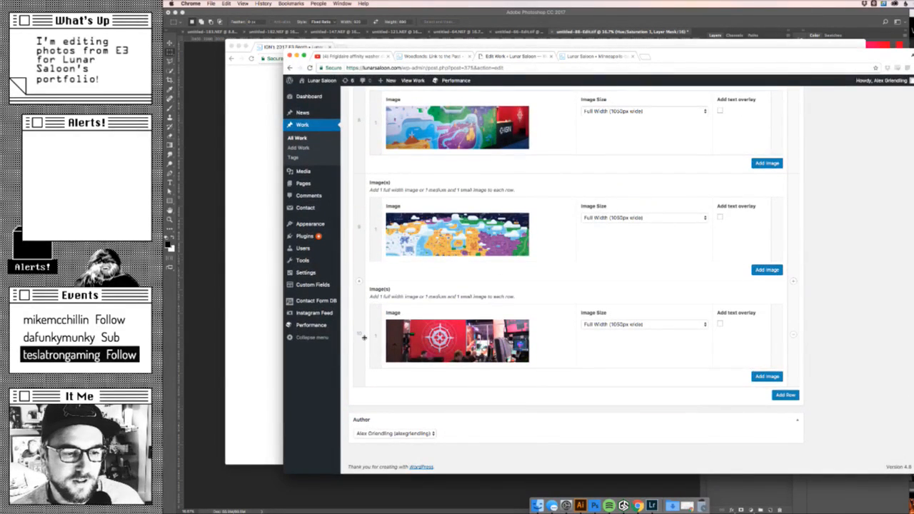
pyautogui.moveTo(361, 331); pyautogui.dragTo(386, 386)
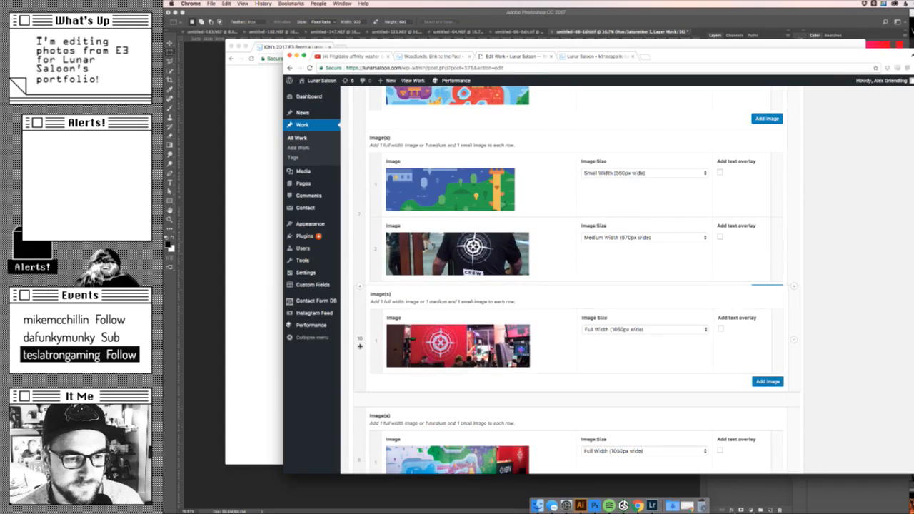
pyautogui.scroll(10, 798, 137)
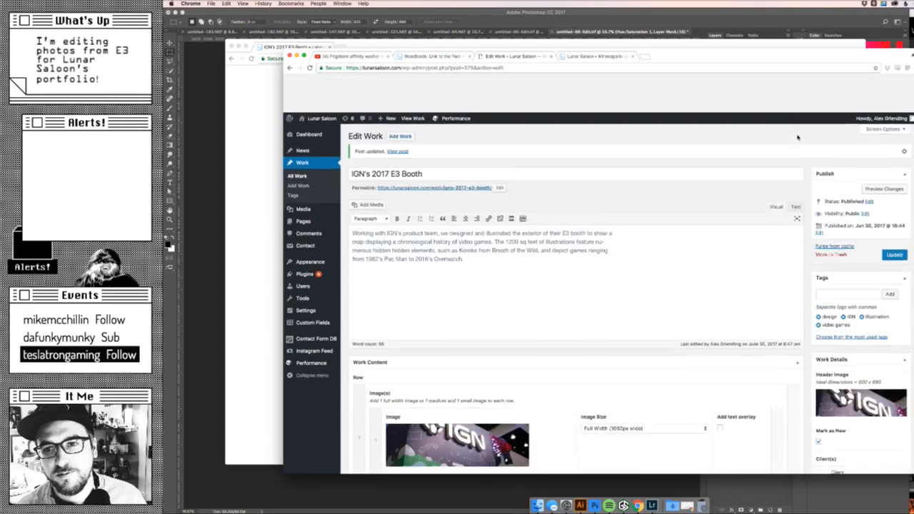
pyautogui.click(894, 216)
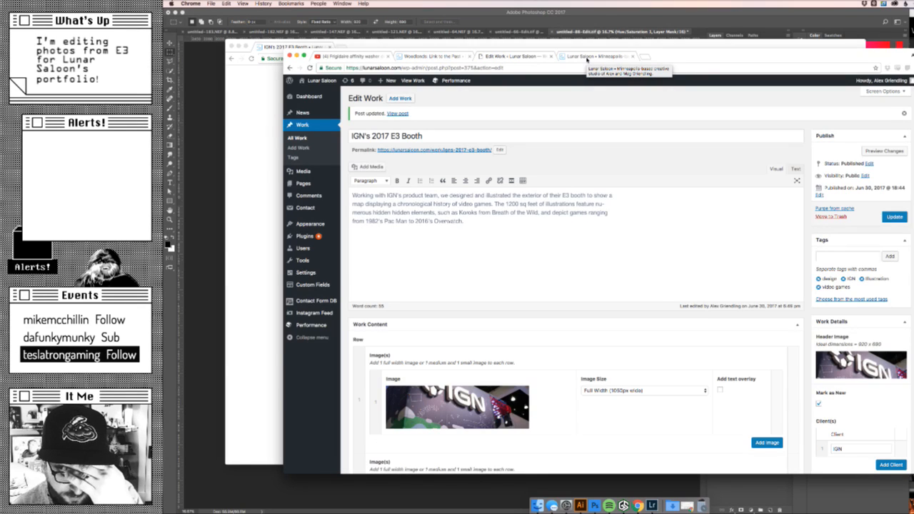
# - Open the IGN booth entry from the Lunar Saloon home page and check the new order of its closing images
pyautogui.click(587, 57)
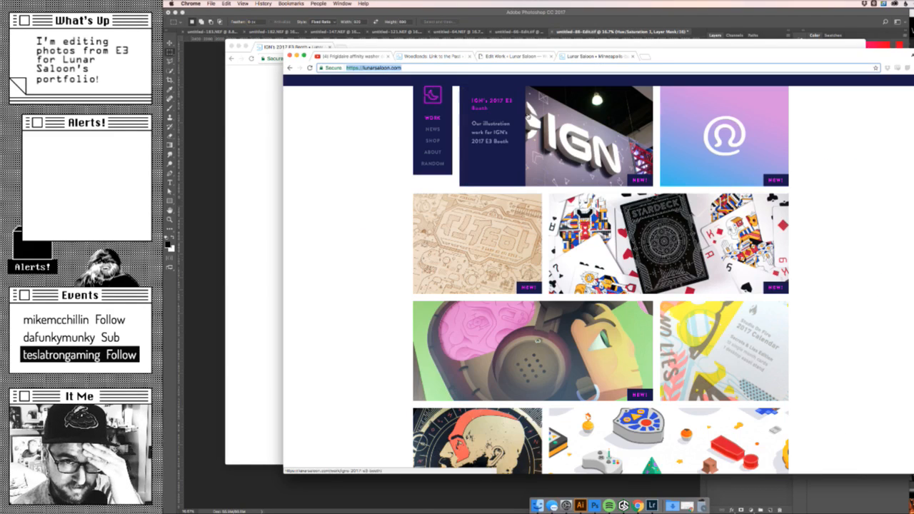
pyautogui.click(533, 130)
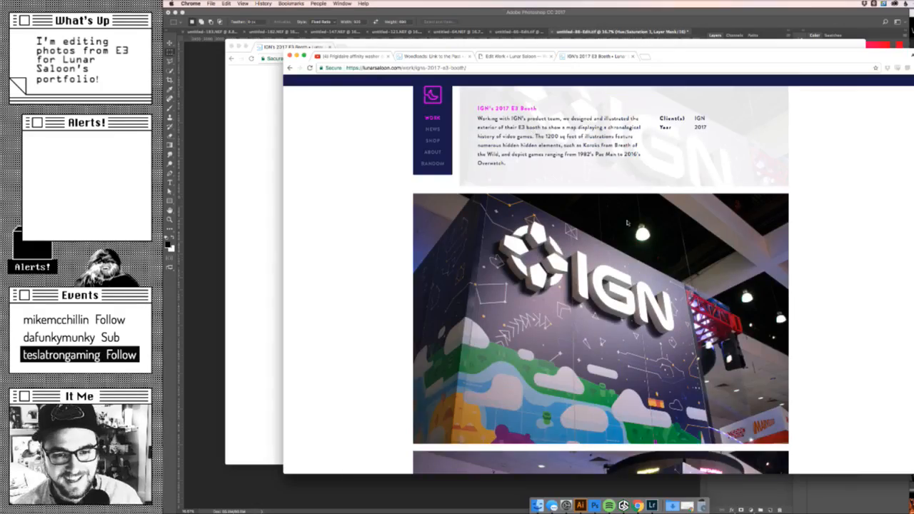
pyautogui.scroll(-15, 627, 223)
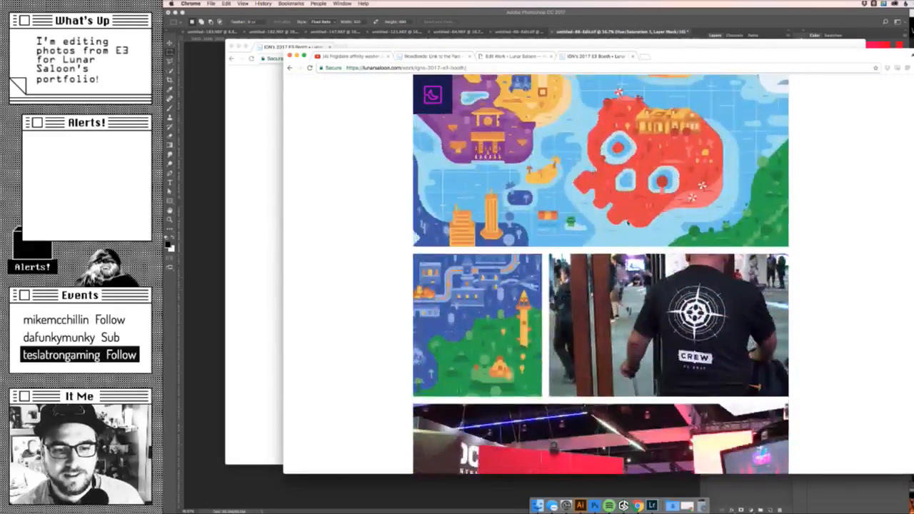
pyautogui.scroll(-8, 628, 224)
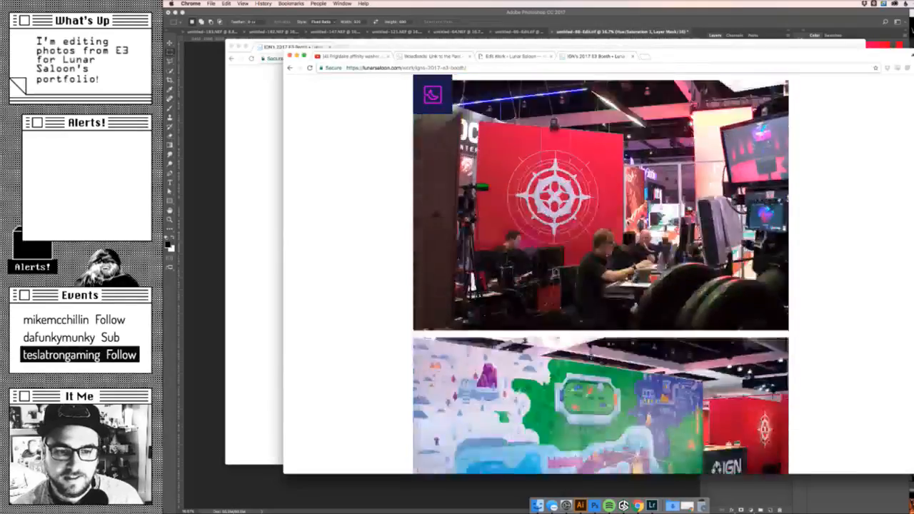
pyautogui.scroll(-7, 627, 224)
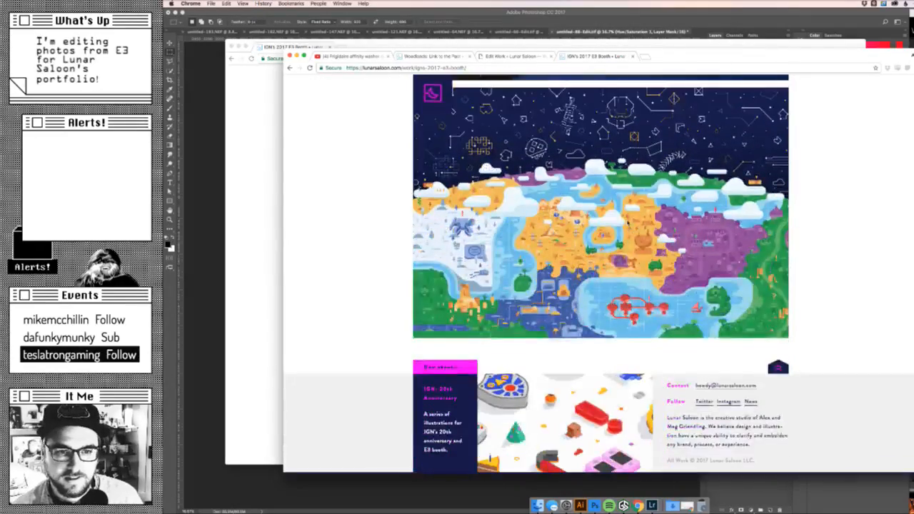
# - Examine the live IGN booth entry's images, from the full map illustration and mural wall up to the crew-shirt row and booth exterior photos
pyautogui.scroll(3, 627, 224)
pyautogui.scroll(-3, 627, 223)
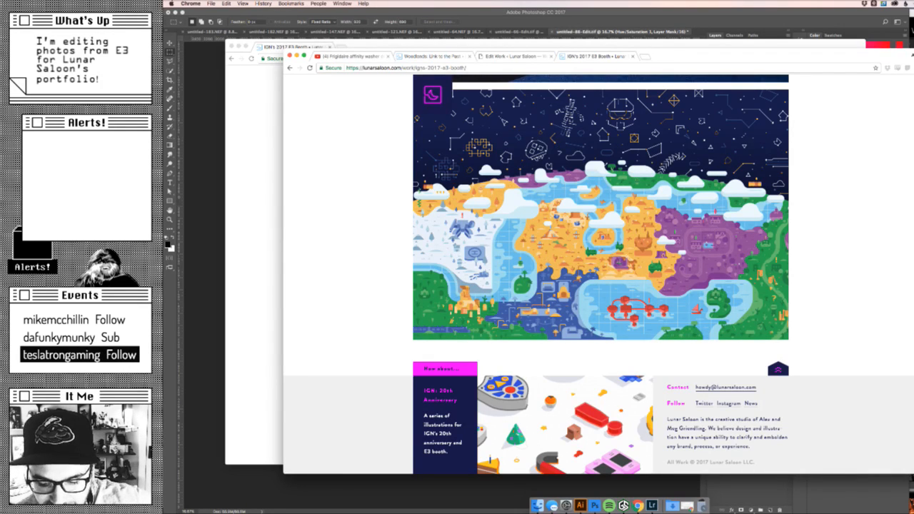
pyautogui.scroll(20, 821, 250)
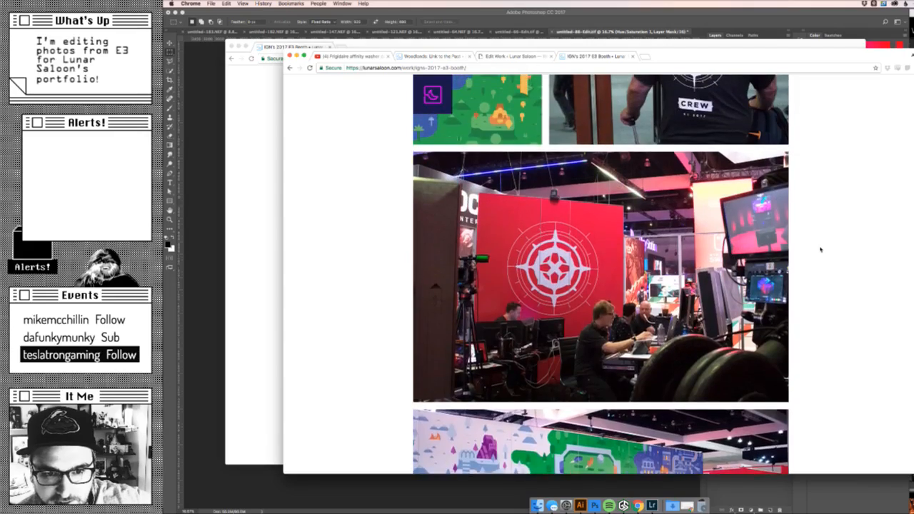
pyautogui.scroll(5, 821, 249)
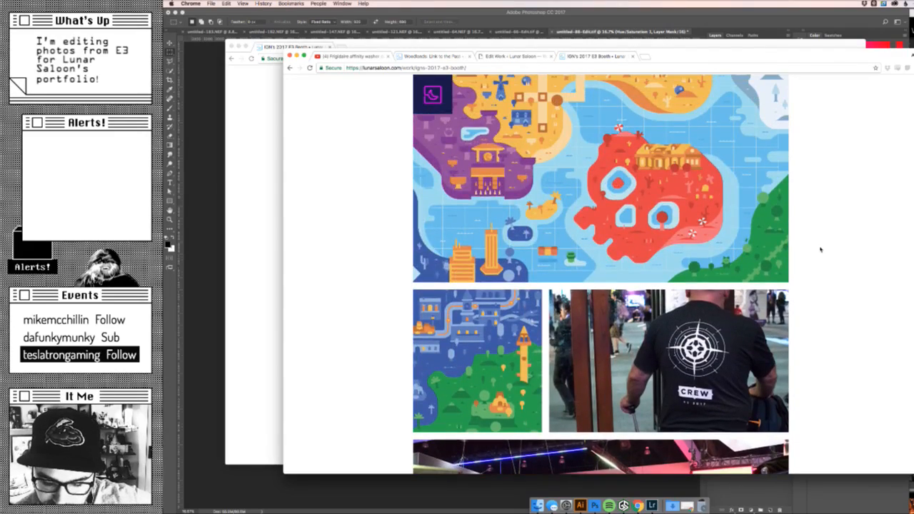
pyautogui.scroll(-15, 821, 249)
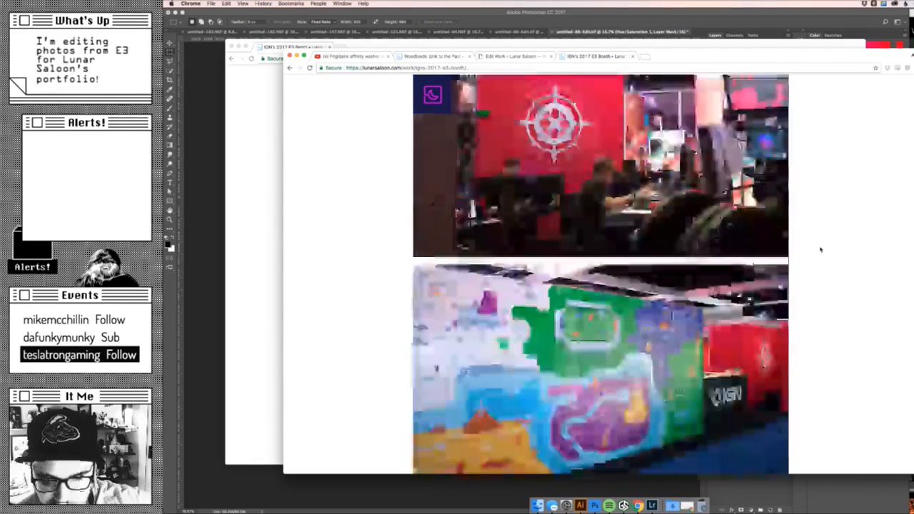
pyautogui.scroll(2, 820, 250)
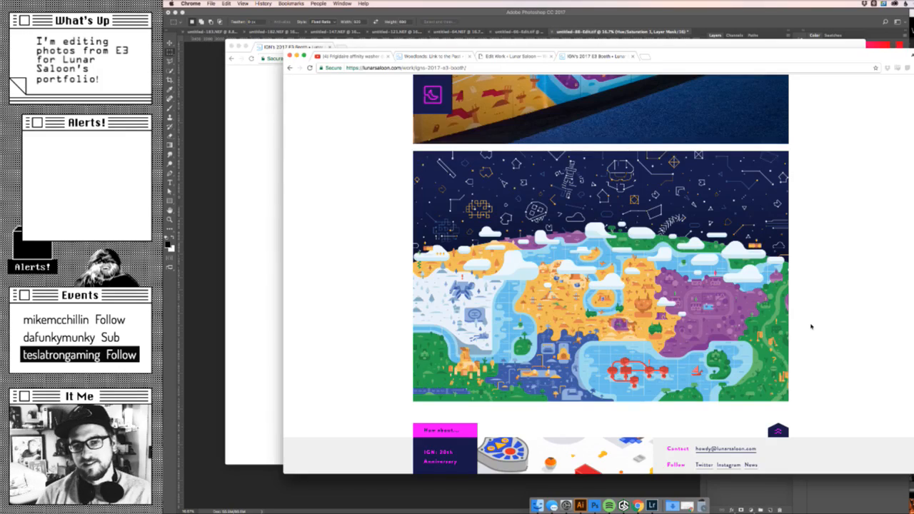
pyautogui.scroll(15, 811, 327)
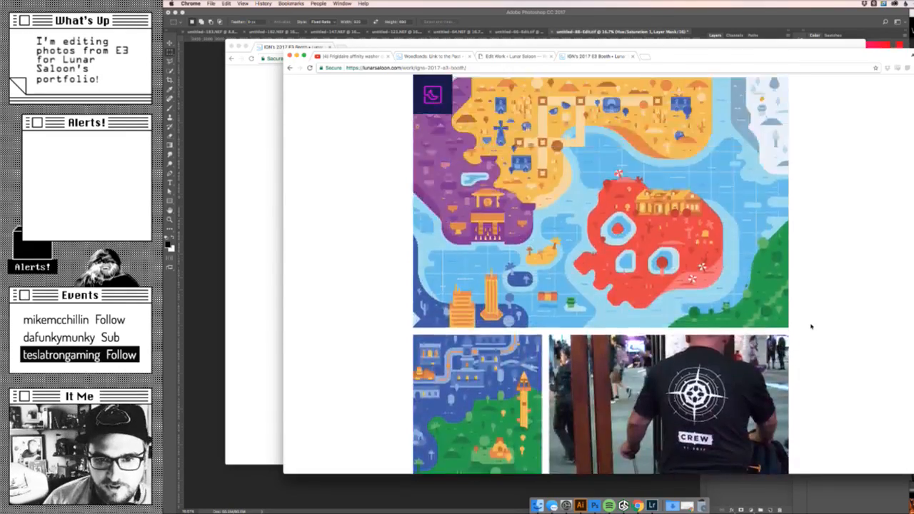
pyautogui.scroll(-10, 811, 326)
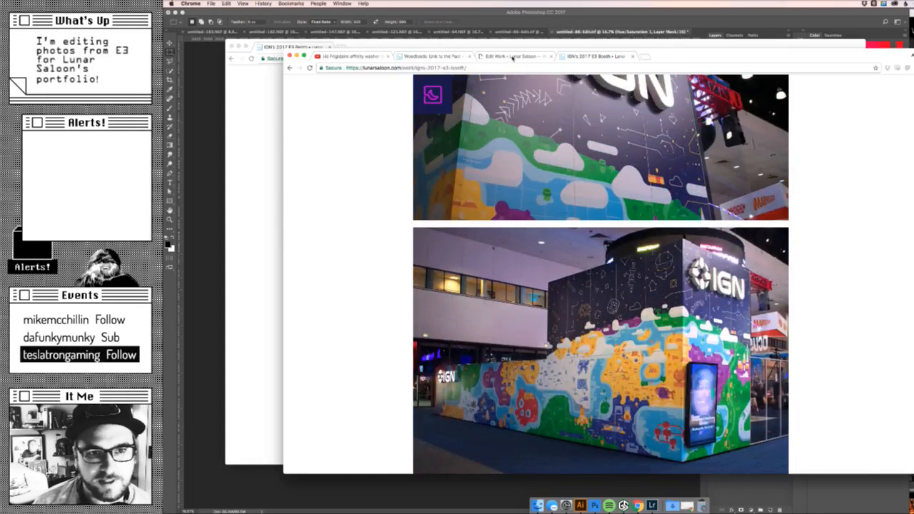
# - In the WordPress work editor, set the IGN's 2017 E3 Booth entry's visibility to Private and update it
pyautogui.click(512, 57)
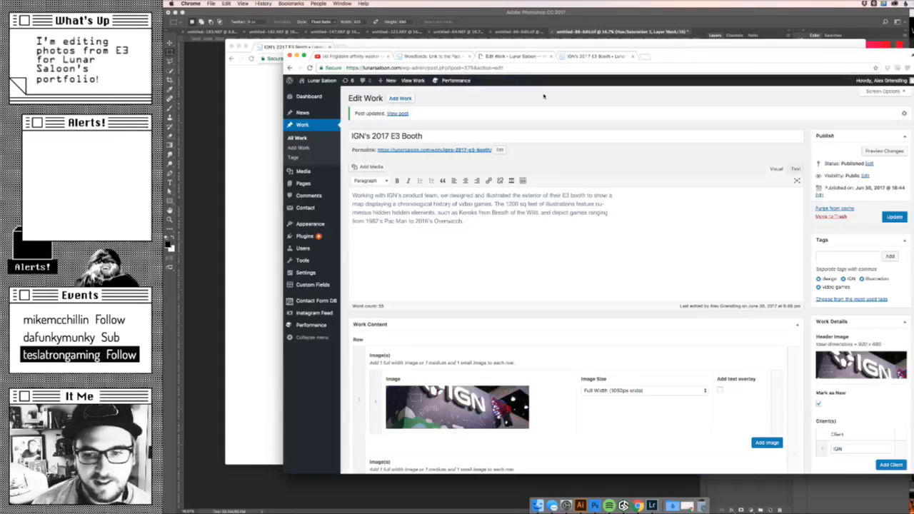
pyautogui.click(865, 176)
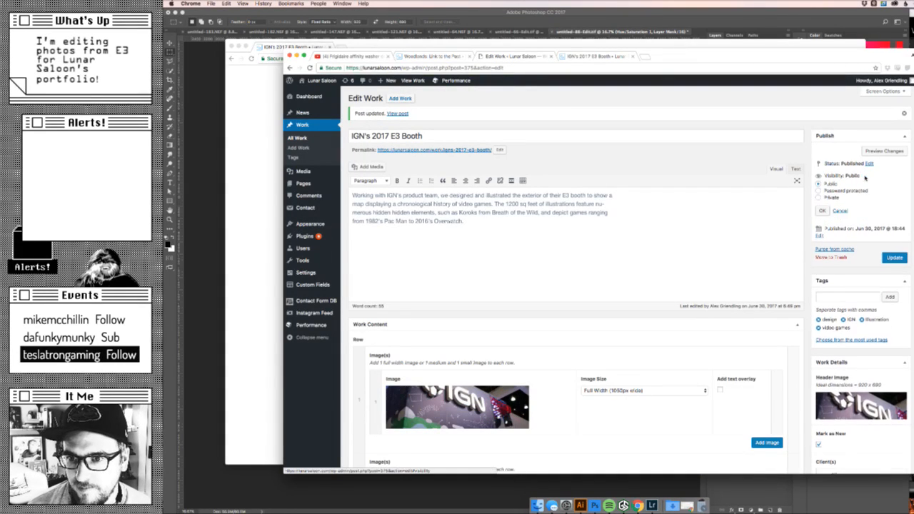
pyautogui.click(829, 197)
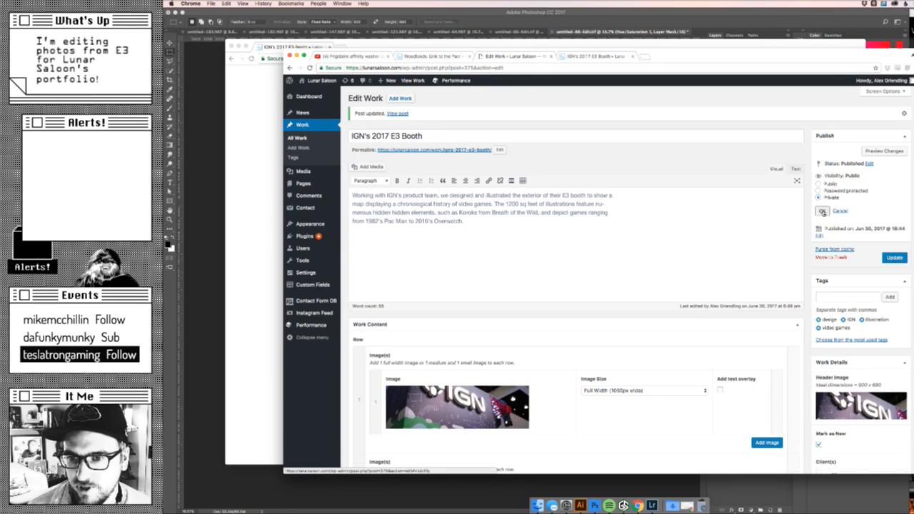
pyautogui.click(822, 211)
pyautogui.click(896, 216)
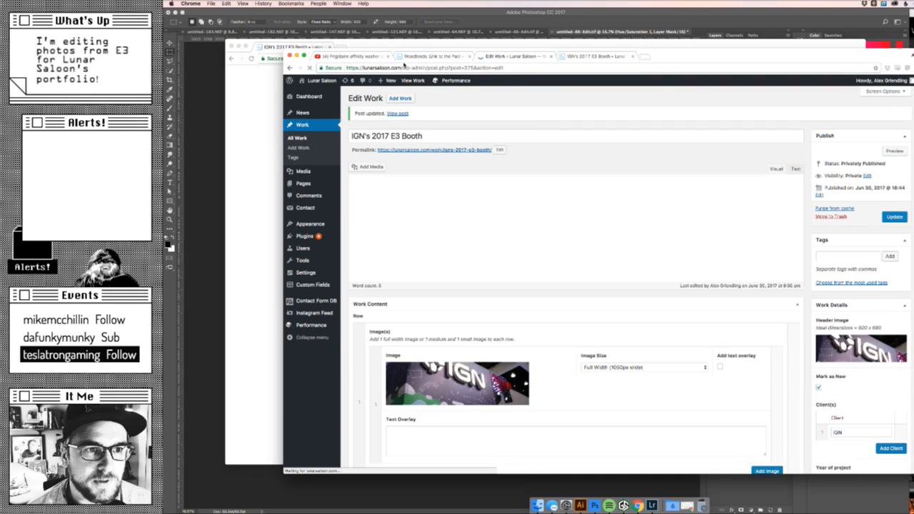
# - Bring the incognito window with the live IGN booth entry to the front and open a new tab in it
pyautogui.click(278, 131)
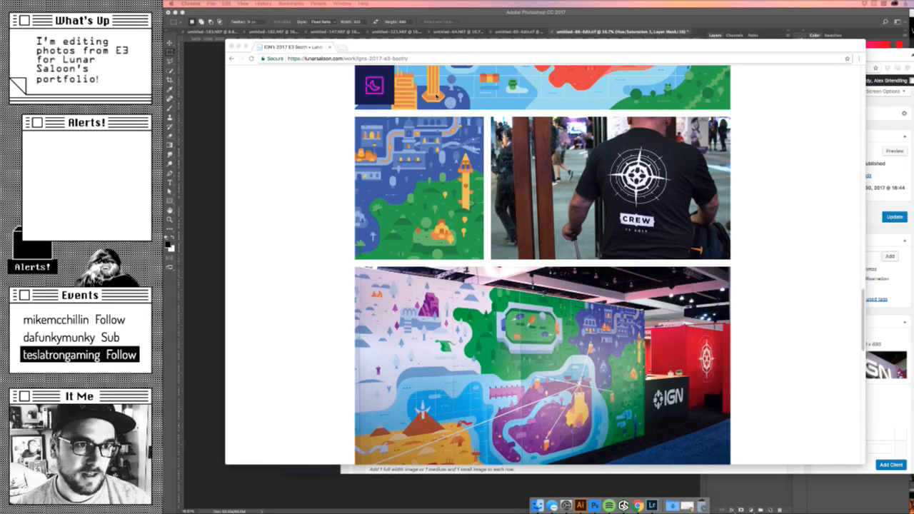
pyautogui.click(347, 46)
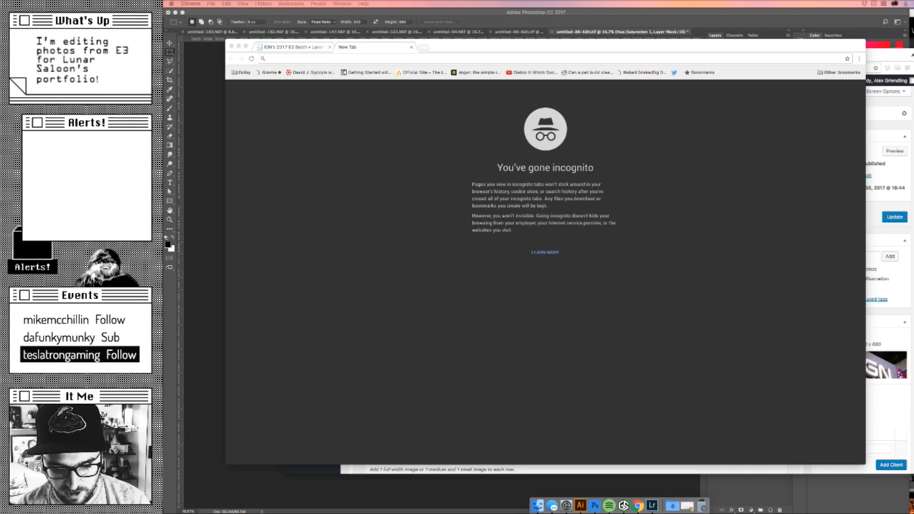
# - Enlarge the browser window with the Twitter post and view its Samus Kitten print illustration at full size
pyautogui.moveTo(763, 513); pyautogui.dragTo(661, 56)
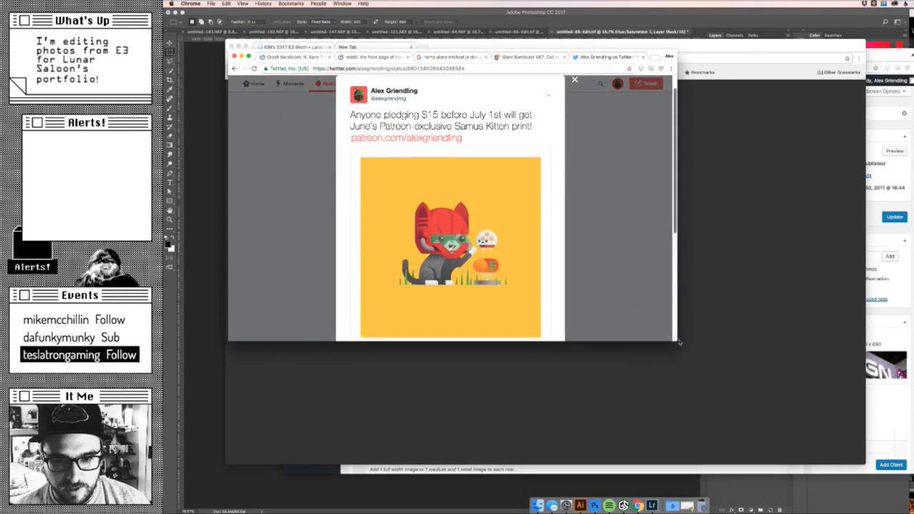
pyautogui.moveTo(678, 342); pyautogui.dragTo(913, 496)
pyautogui.rightClick(745, 397)
pyautogui.click(544, 279)
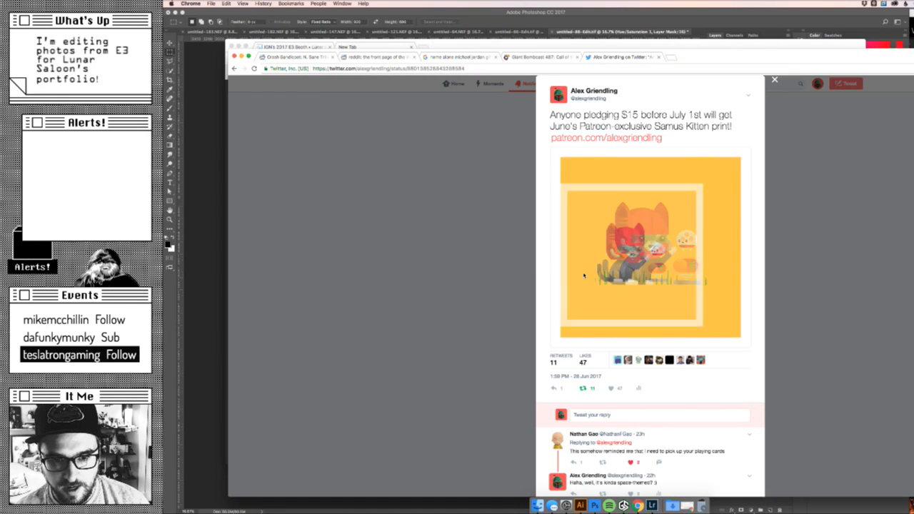
pyautogui.click(585, 276)
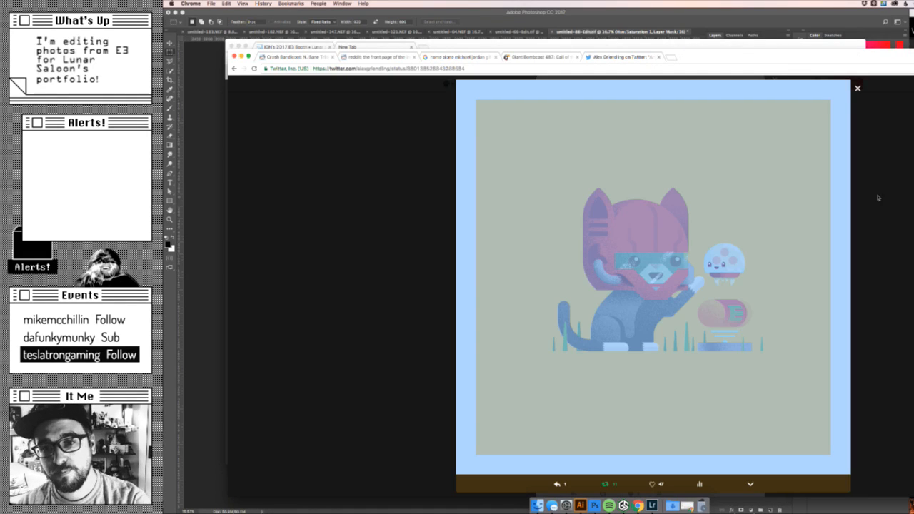
pyautogui.click(879, 198)
pyautogui.click(691, 238)
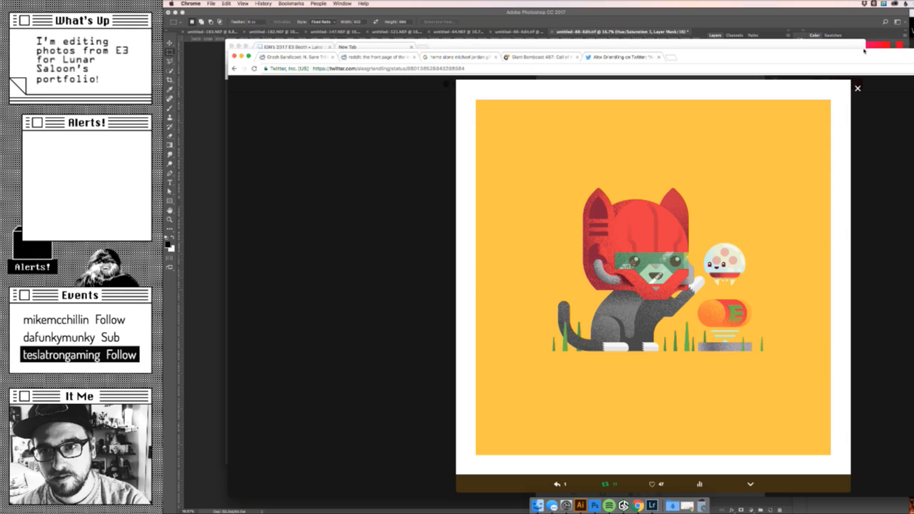
pyautogui.moveTo(860, 53); pyautogui.dragTo(791, 39)
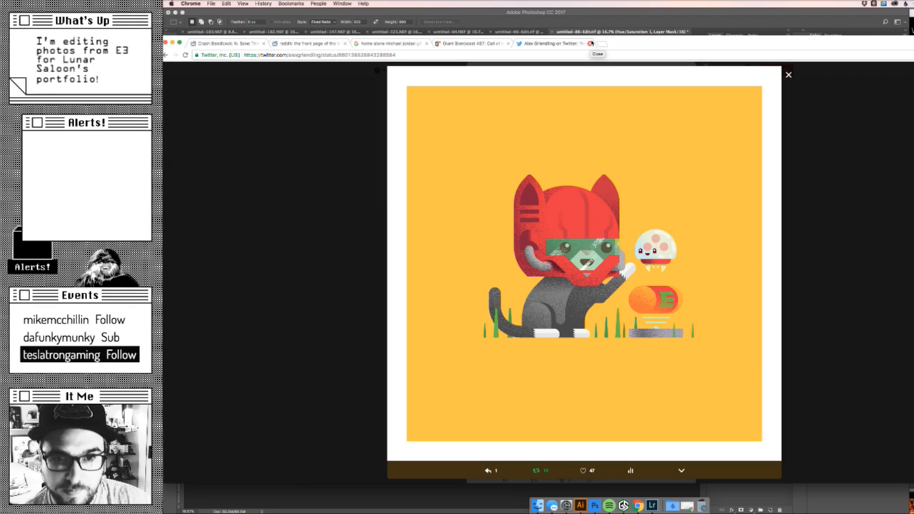
# - Close the Twitter post's tab, reposition the browser window and switch to Photoshop with the IGN sign photo
pyautogui.click(590, 44)
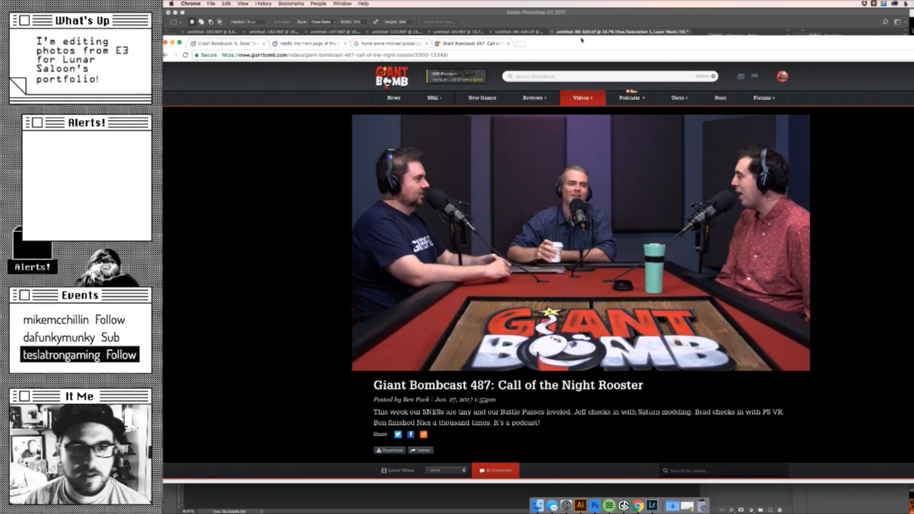
pyautogui.moveTo(574, 39); pyautogui.dragTo(583, 30)
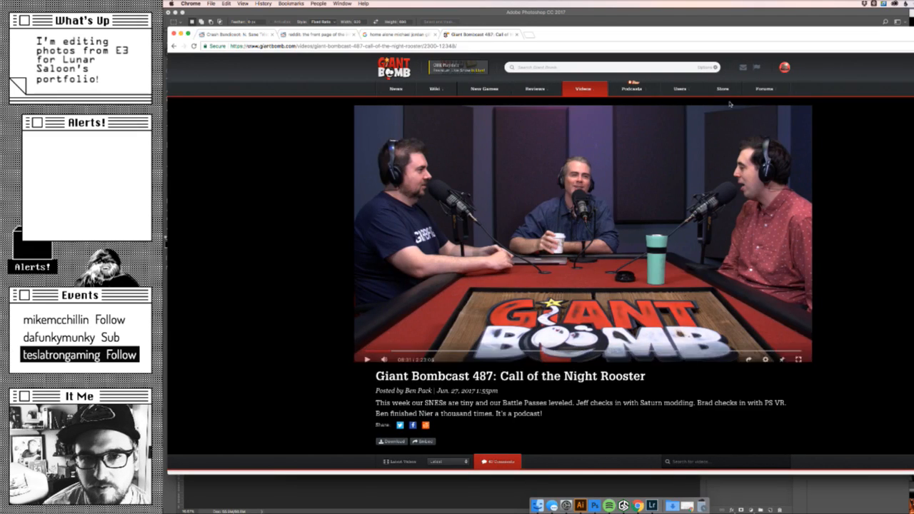
pyautogui.click(663, 14)
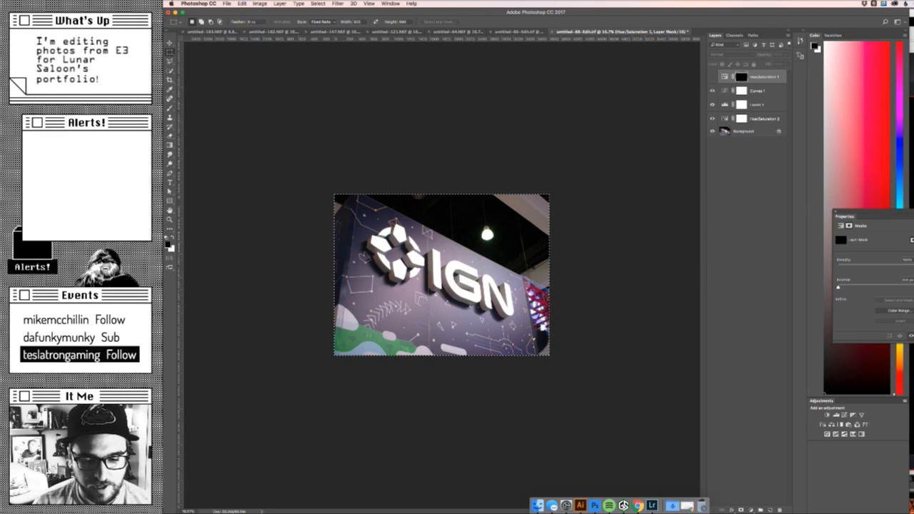
pyautogui.press('super+Tab')
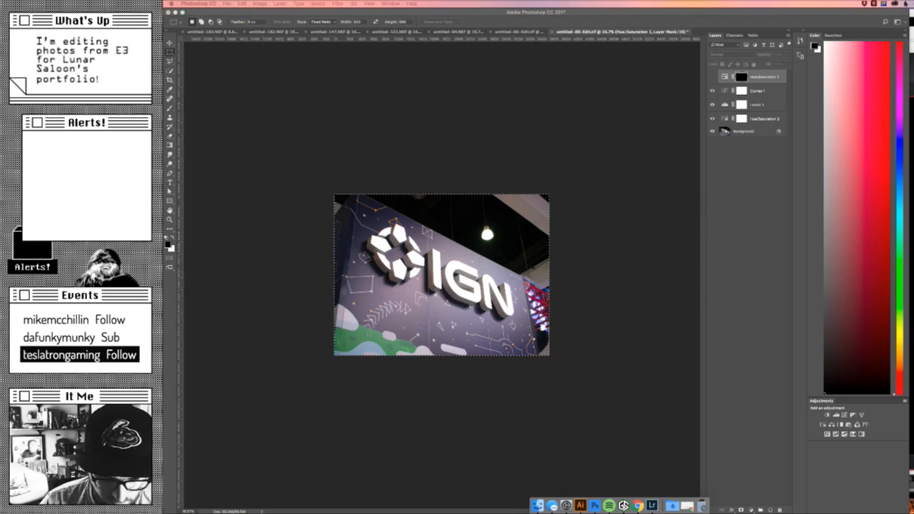